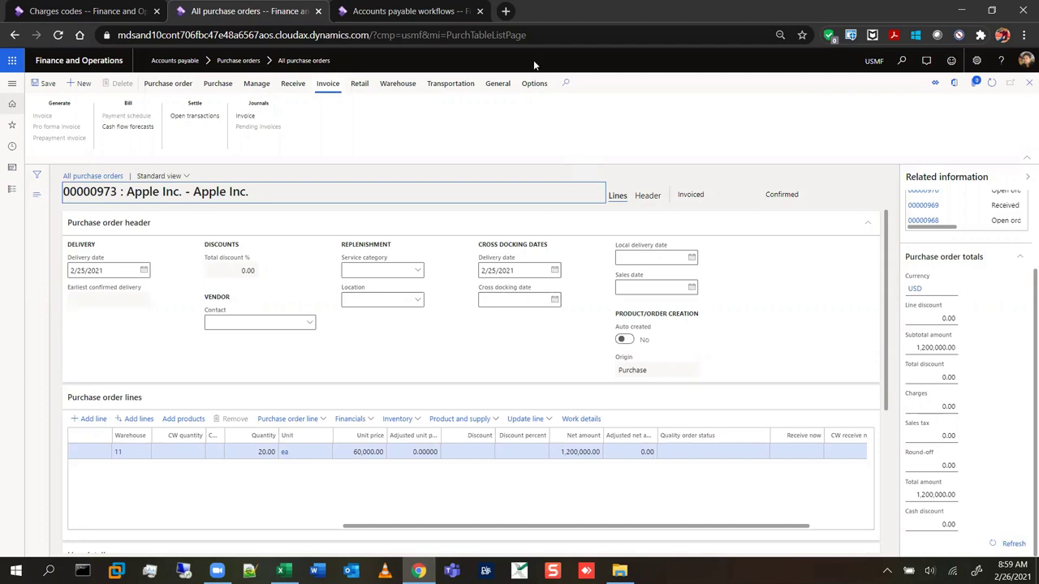
Step: Browse the Accounts payable and Accounts receivable modules, checking the customers and orders groups under Accounts receivable
{"action": "left_click", "coordinate": [13, 84]}
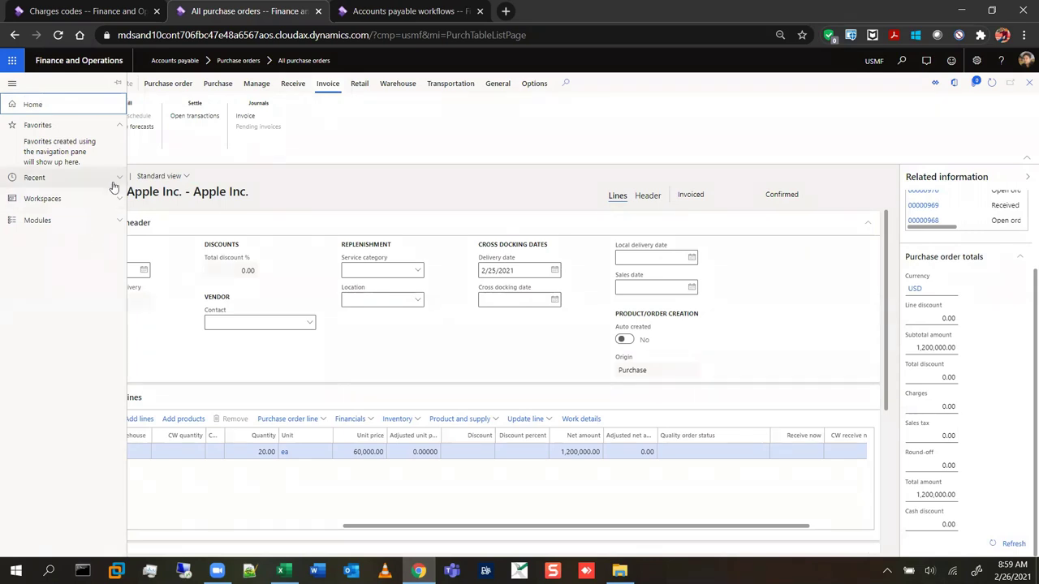
{"action": "left_click", "coordinate": [106, 222]}
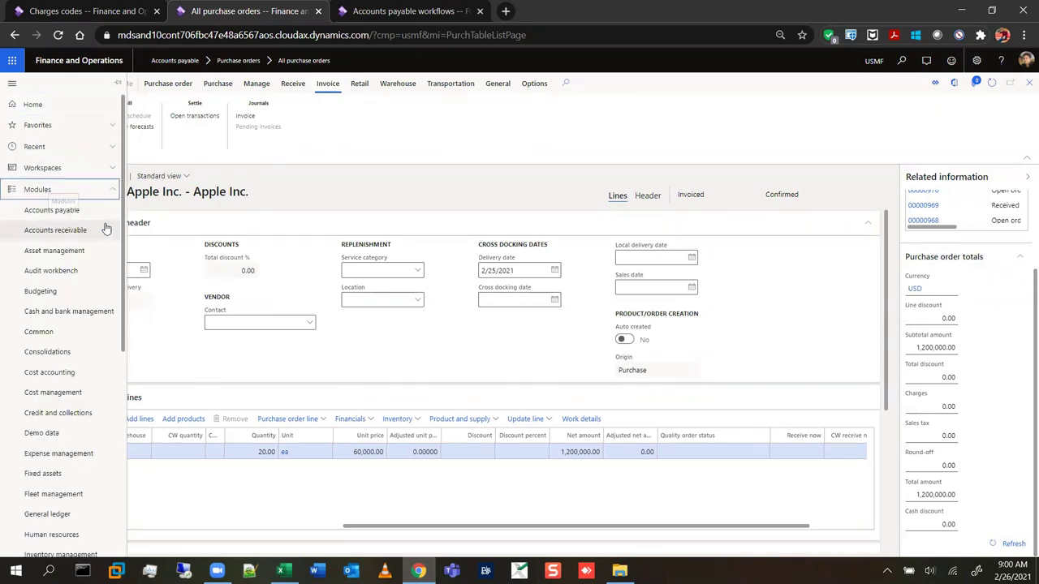
{"action": "left_click", "coordinate": [82, 212]}
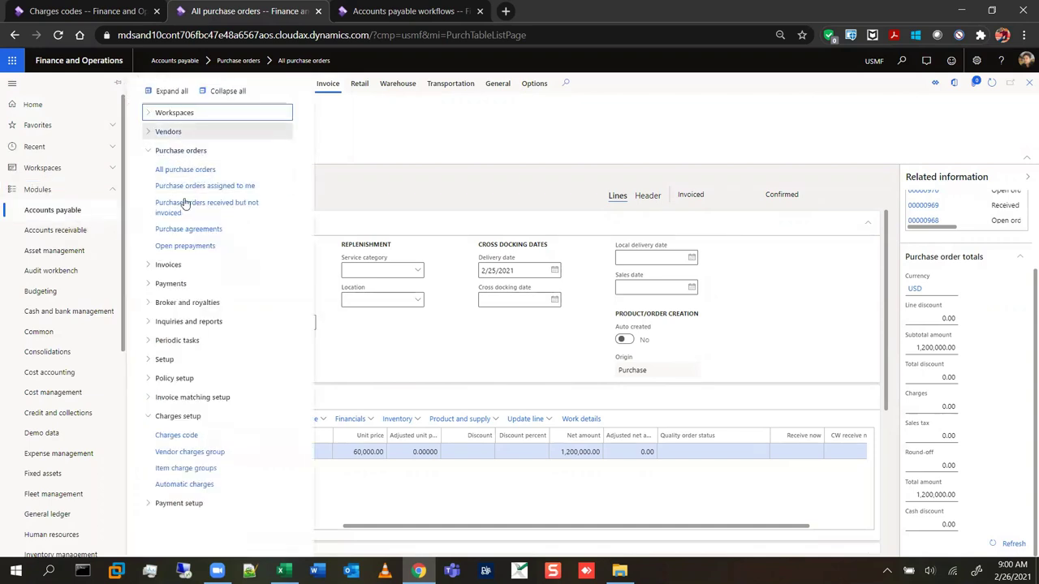
{"action": "left_click", "coordinate": [65, 232]}
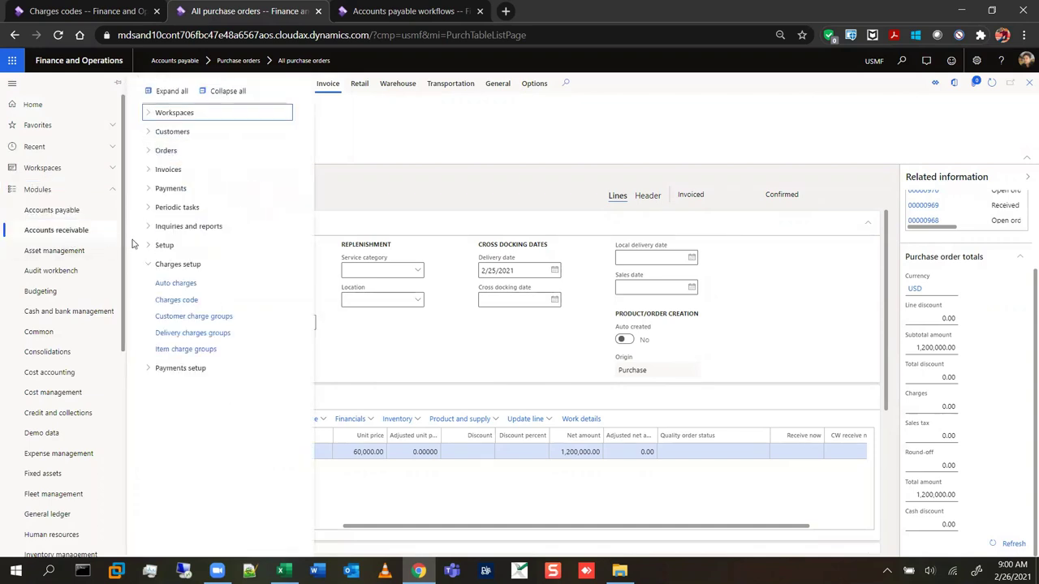
{"action": "left_click", "coordinate": [147, 130]}
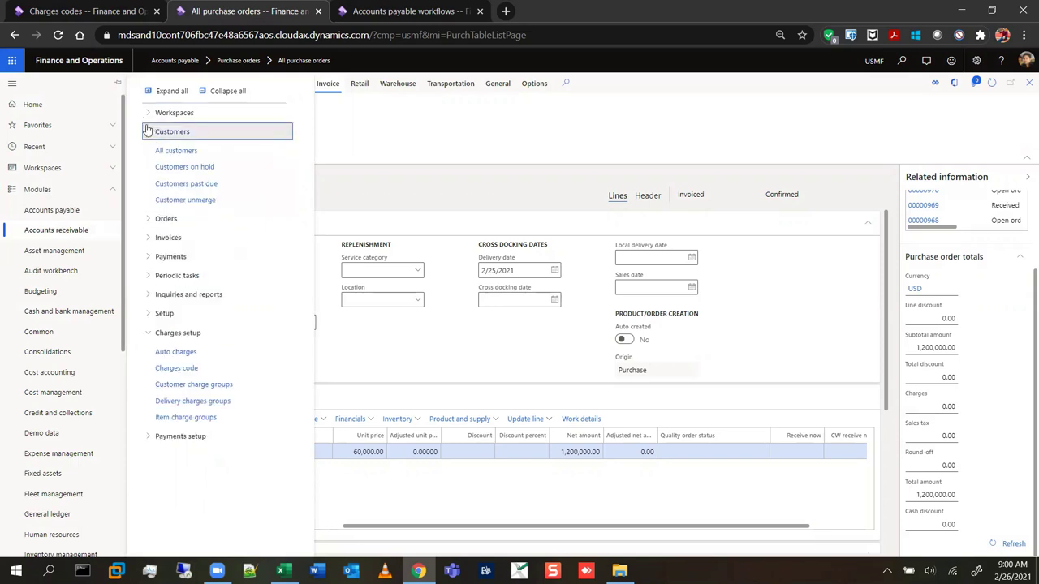
{"action": "left_click", "coordinate": [148, 132]}
{"action": "left_click", "coordinate": [147, 152]}
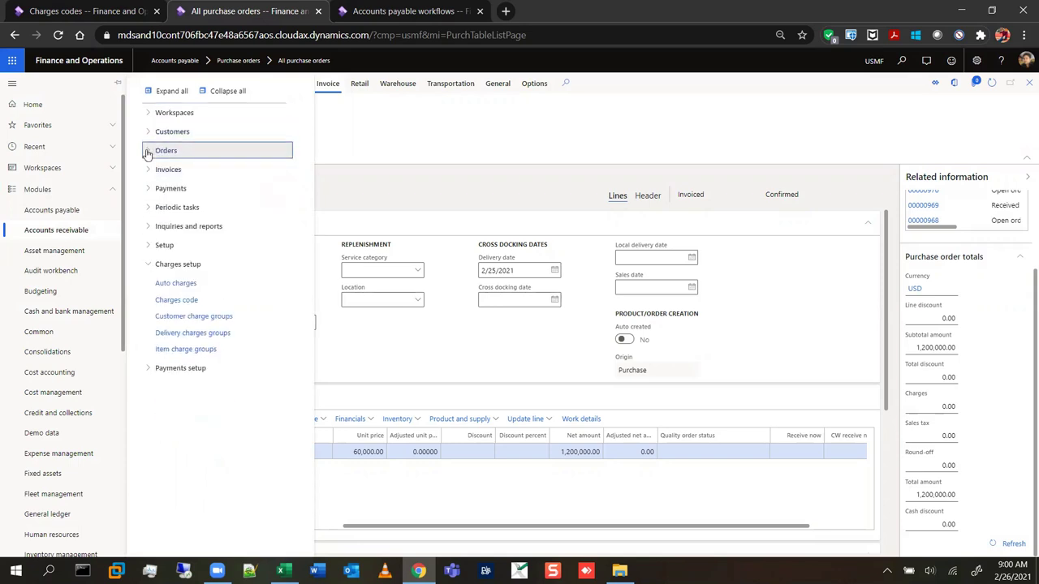
{"action": "left_click", "coordinate": [147, 153]}
Step: Look through the Sales and marketing module's customers, sales quotations, sales orders and sales agreements groups with all groups collapsed
{"action": "scroll", "coordinate": [66, 381], "scroll_direction": "down", "scroll_amount": 5}
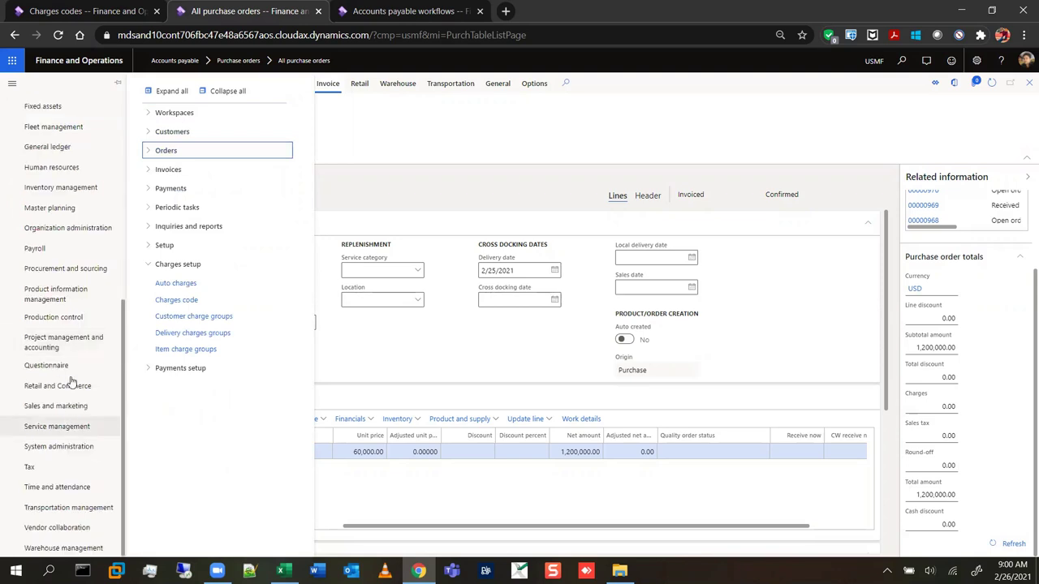
{"action": "left_click", "coordinate": [73, 413]}
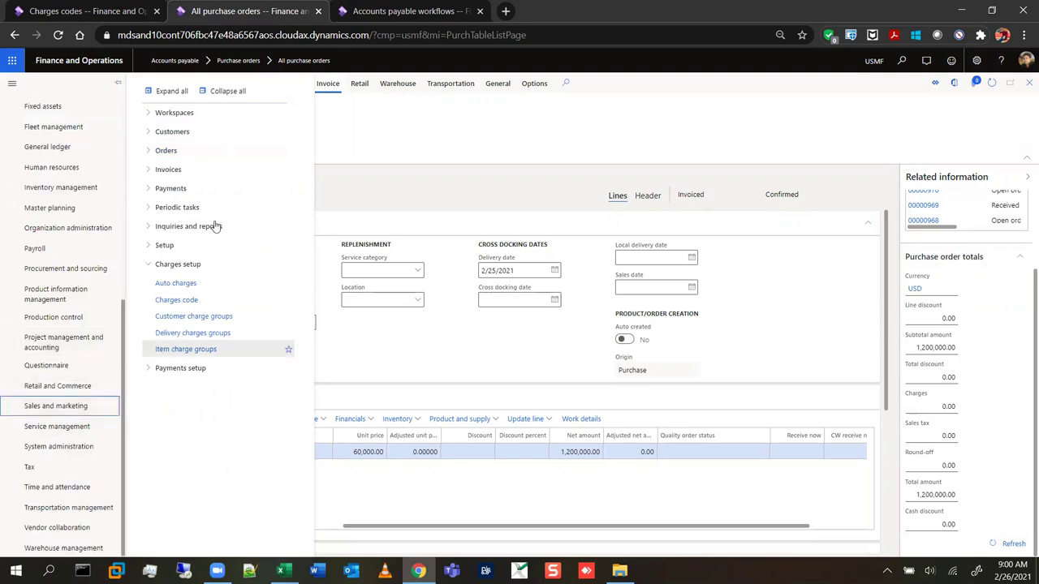
{"action": "double_click", "coordinate": [223, 91]}
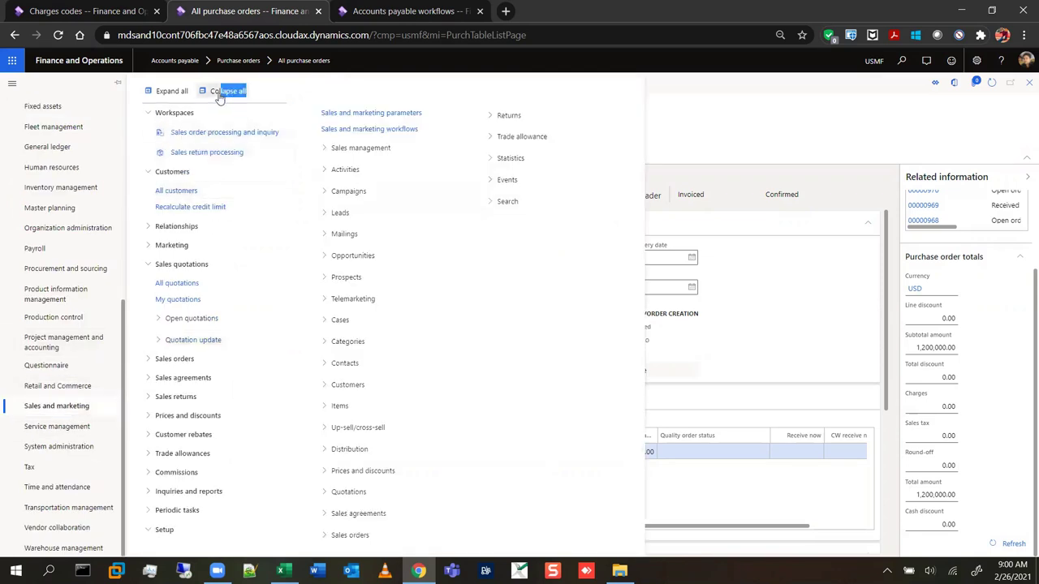
{"action": "double_click", "coordinate": [147, 134]}
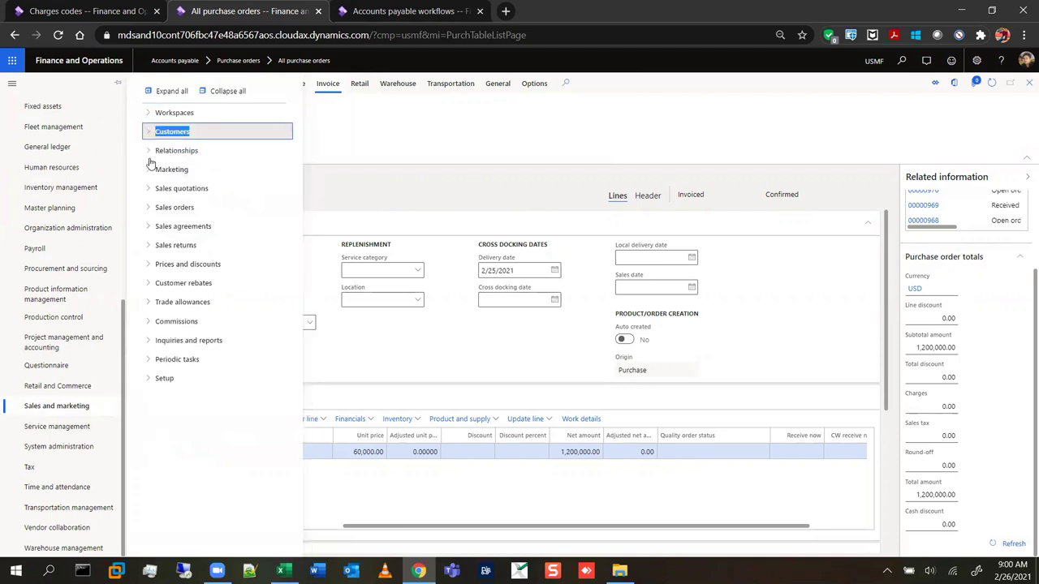
{"action": "double_click", "coordinate": [148, 189]}
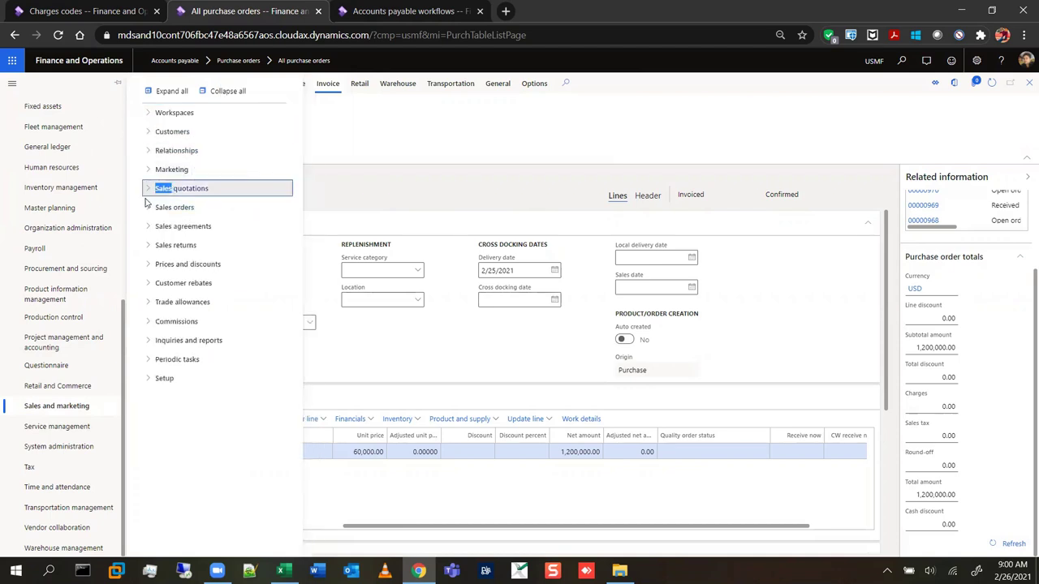
{"action": "double_click", "coordinate": [147, 208]}
{"action": "left_click", "coordinate": [146, 229]}
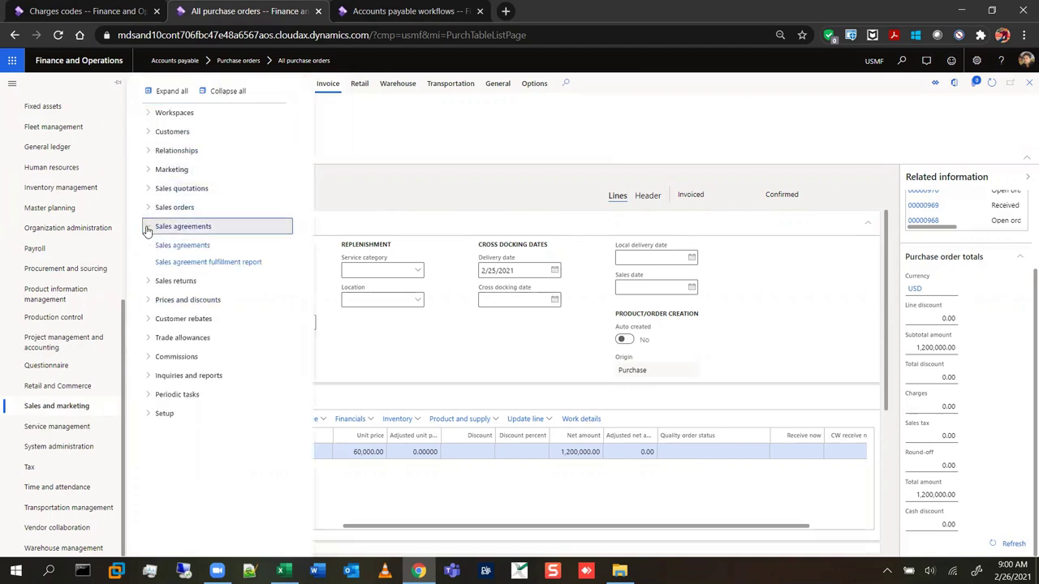
{"action": "left_click", "coordinate": [147, 230]}
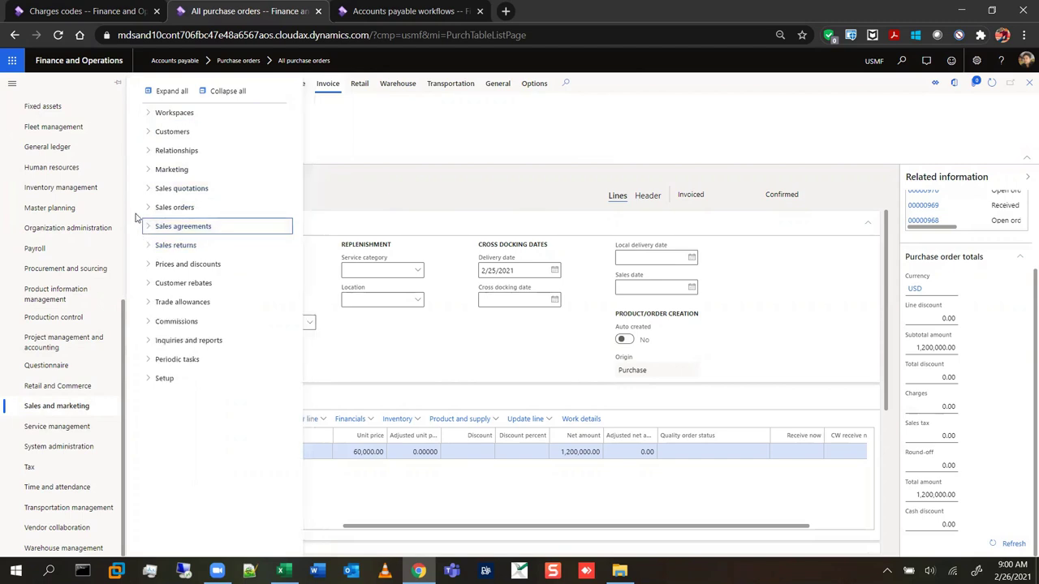
Step: Open the All customers list from Sales and marketing and look through the customer records
{"action": "left_click", "coordinate": [146, 135]}
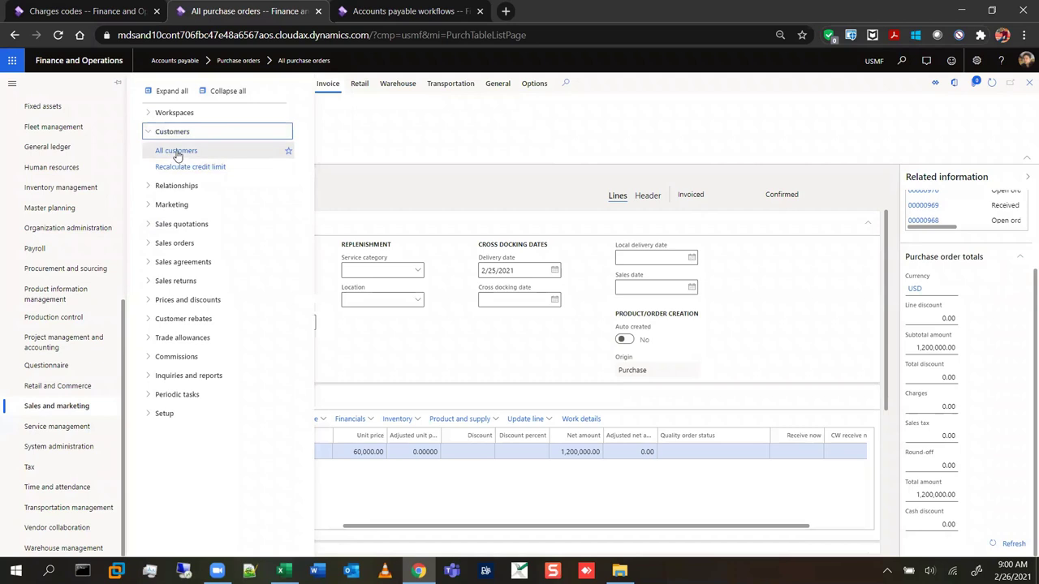
{"action": "left_click", "coordinate": [467, 197]}
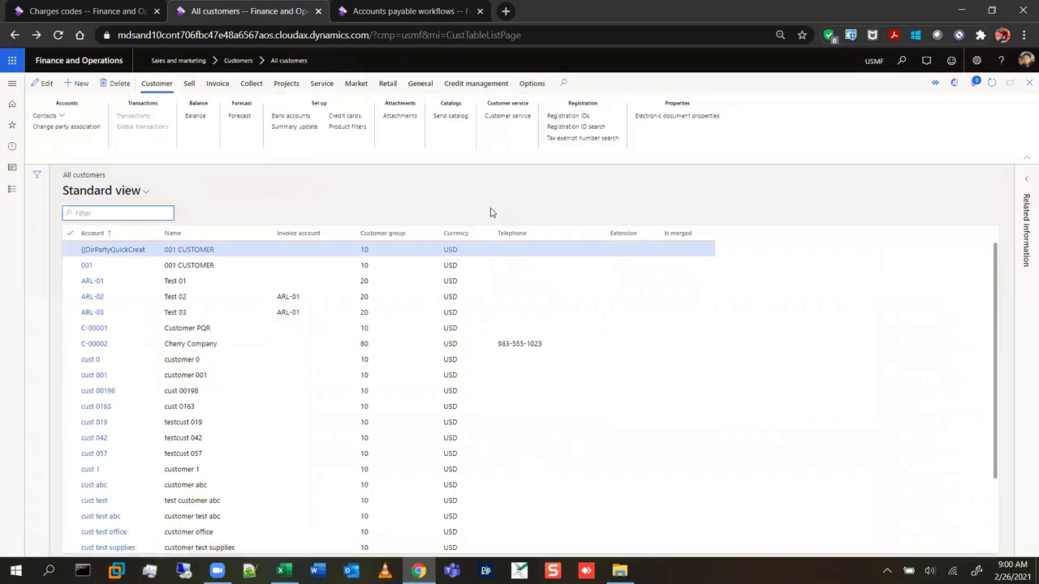
{"action": "scroll", "coordinate": [612, 430], "scroll_direction": "down", "scroll_amount": 10}
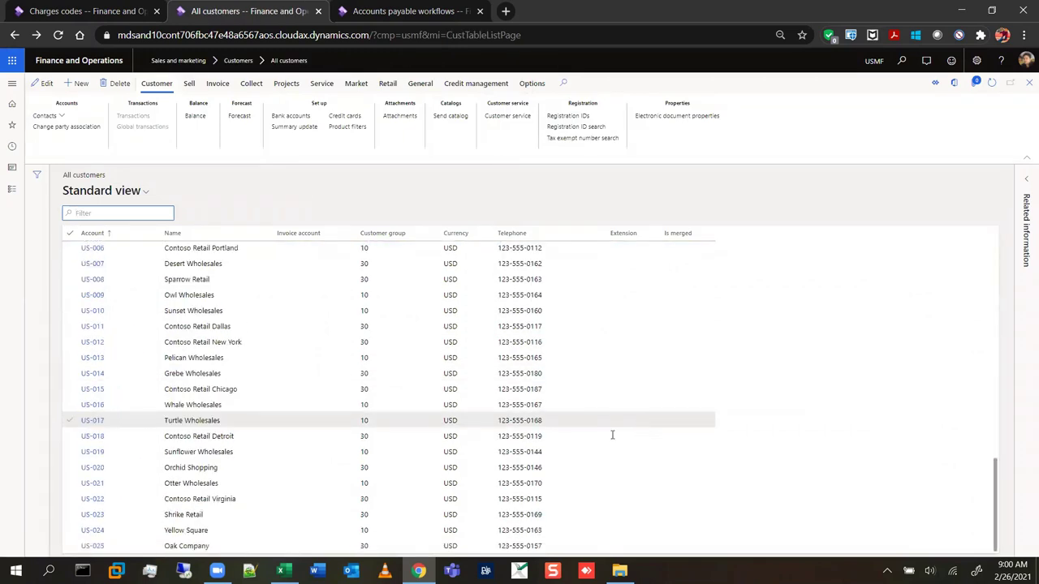
{"action": "scroll", "coordinate": [613, 435], "scroll_direction": "up", "scroll_amount": 5}
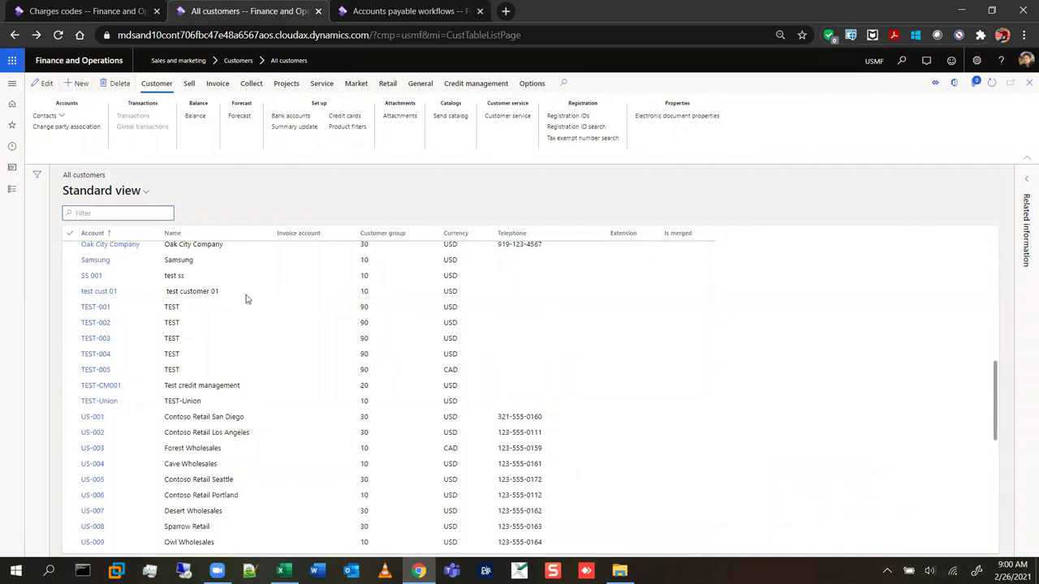
Step: Open the new customer form, examine the customer account field, and cancel without saving
{"action": "key", "text": "alt+n"}
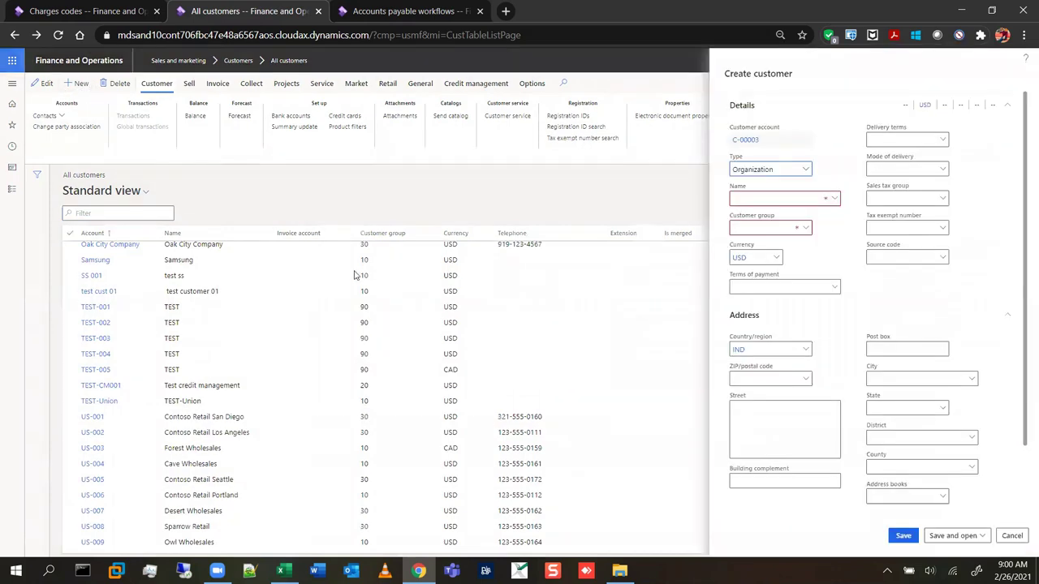
{"action": "left_click", "coordinate": [755, 144]}
{"action": "left_click", "coordinate": [770, 146]}
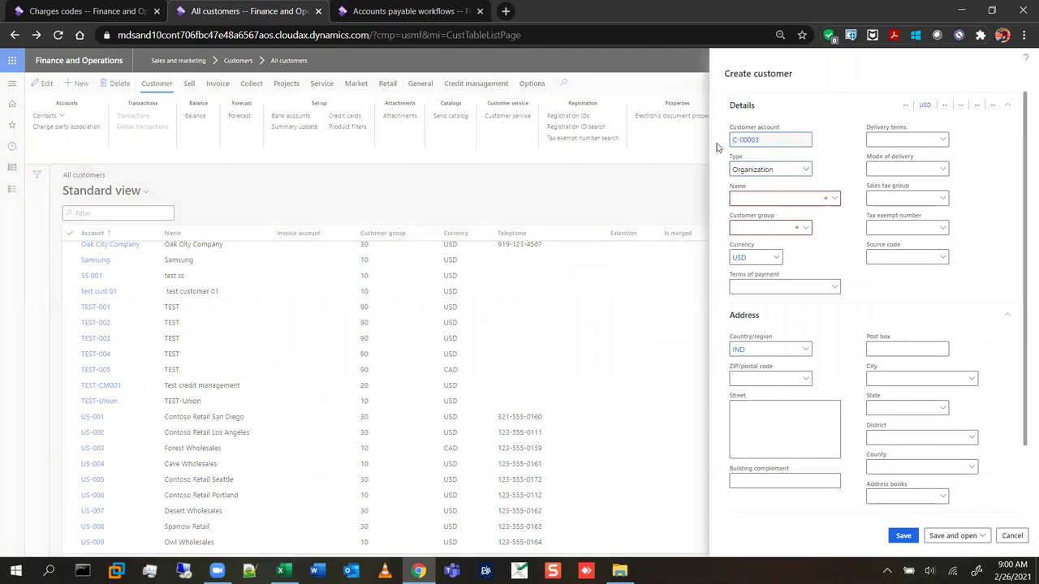
{"action": "left_click", "coordinate": [1012, 537]}
Step: Open the number sequences section of the Accounts receivable parameters
{"action": "left_click", "coordinate": [13, 86]}
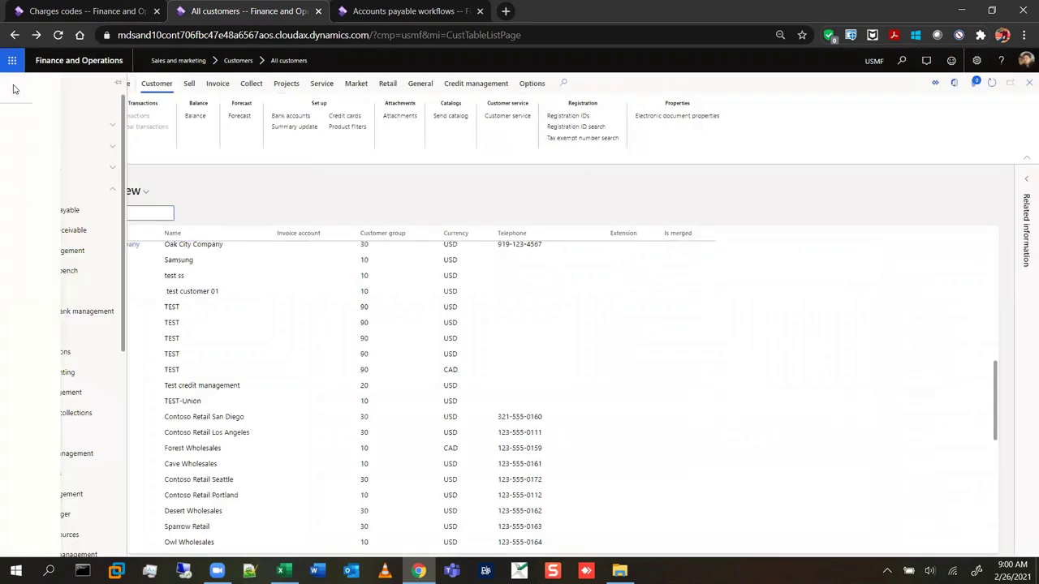
{"action": "left_click", "coordinate": [79, 232]}
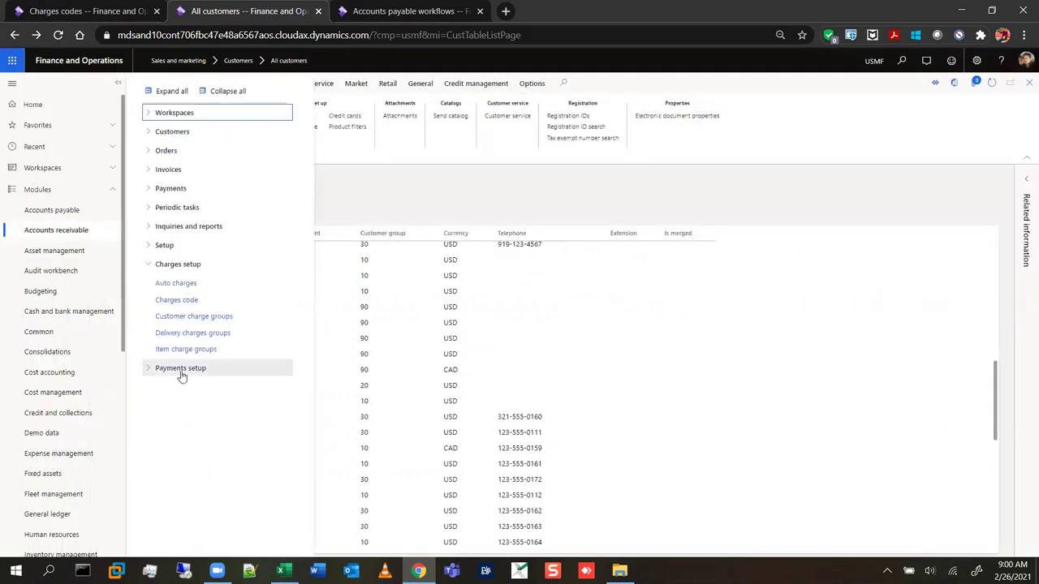
{"action": "left_click", "coordinate": [166, 245]}
{"action": "left_click", "coordinate": [195, 266]}
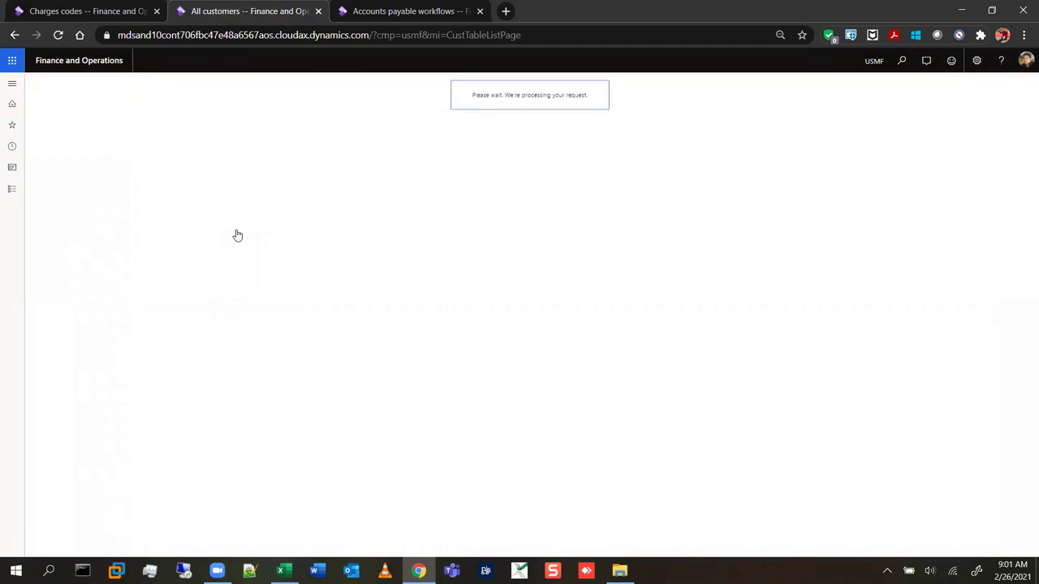
{"action": "scroll", "coordinate": [86, 401], "scroll_direction": "down", "scroll_amount": 3}
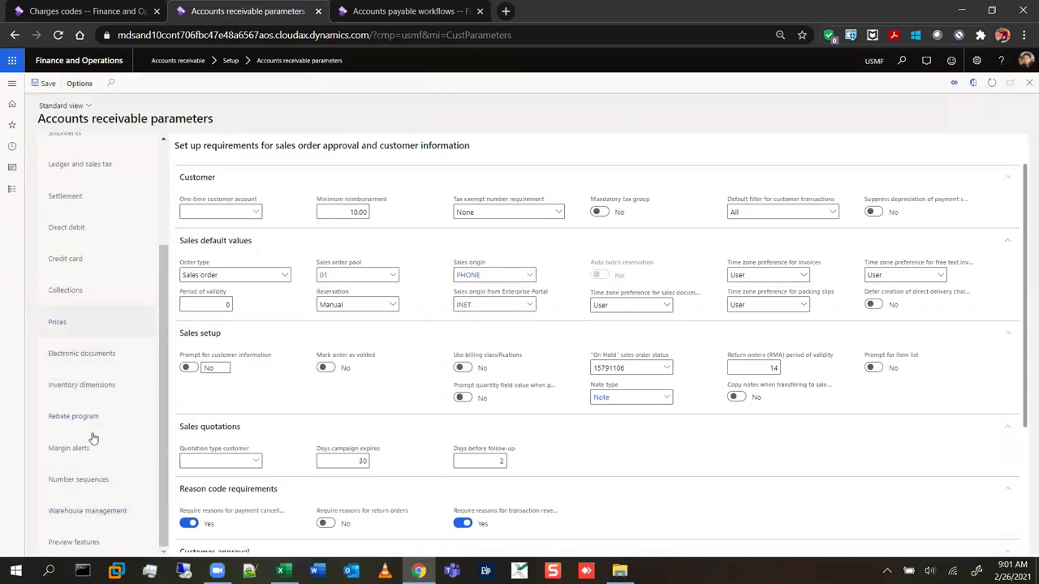
{"action": "left_click", "coordinate": [98, 478]}
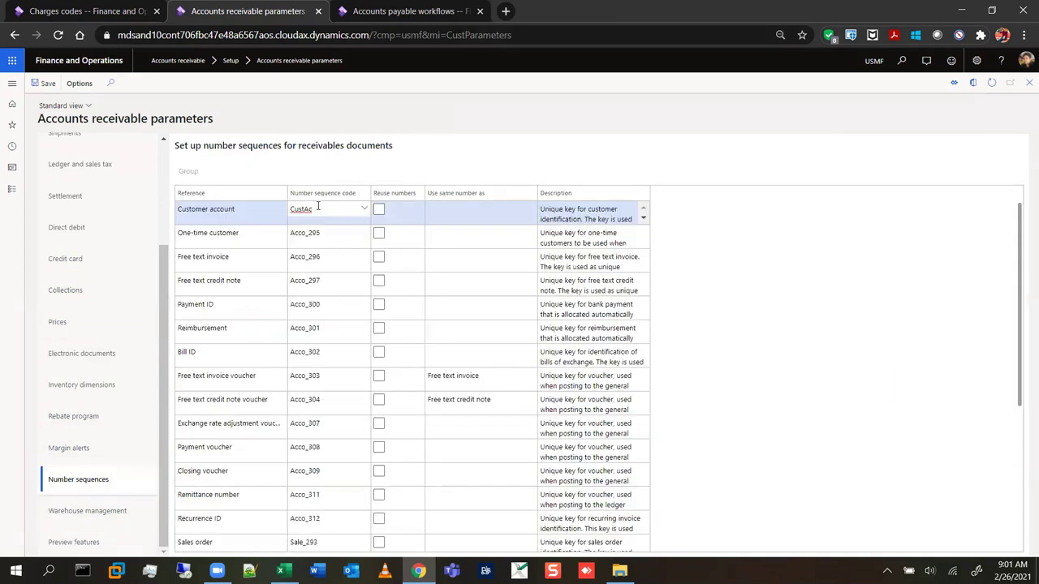
Step: Open the details of the customer account number sequence and review its segments, references and general setup
{"action": "right_click", "coordinate": [362, 208]}
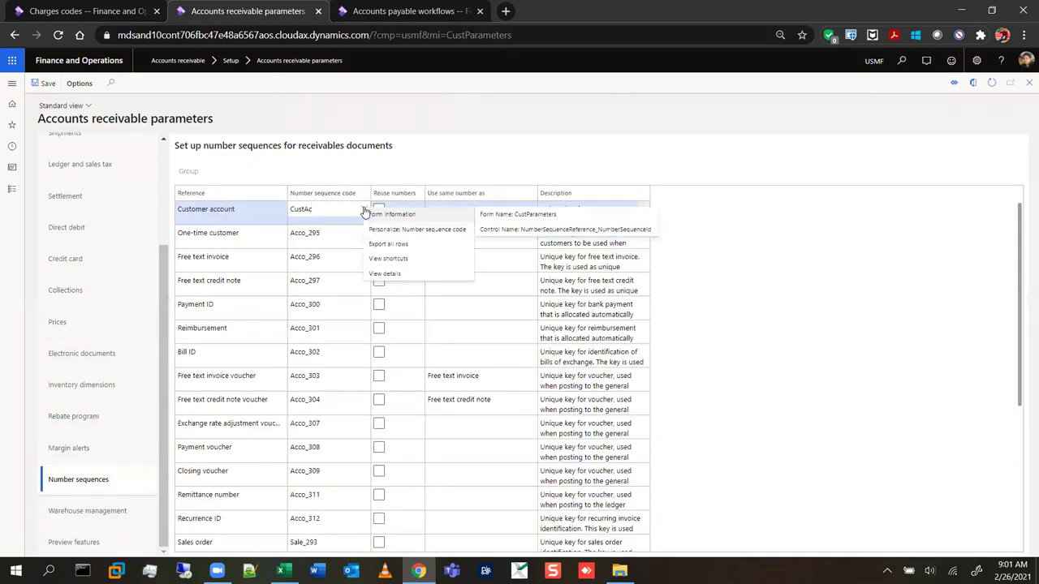
{"action": "left_click", "coordinate": [398, 276]}
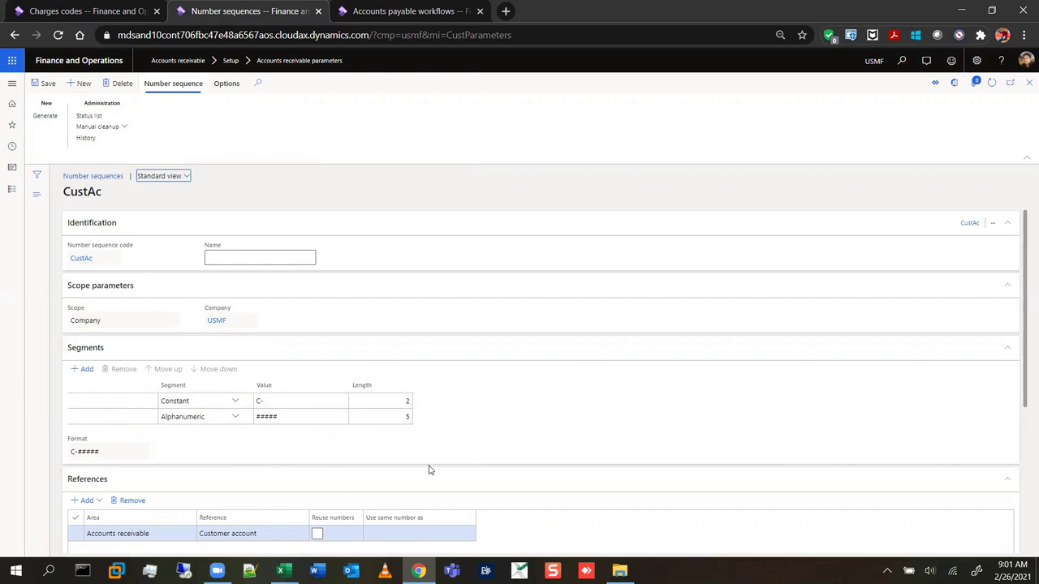
{"action": "scroll", "coordinate": [430, 470], "scroll_direction": "down", "scroll_amount": 1}
{"action": "left_click", "coordinate": [395, 327]}
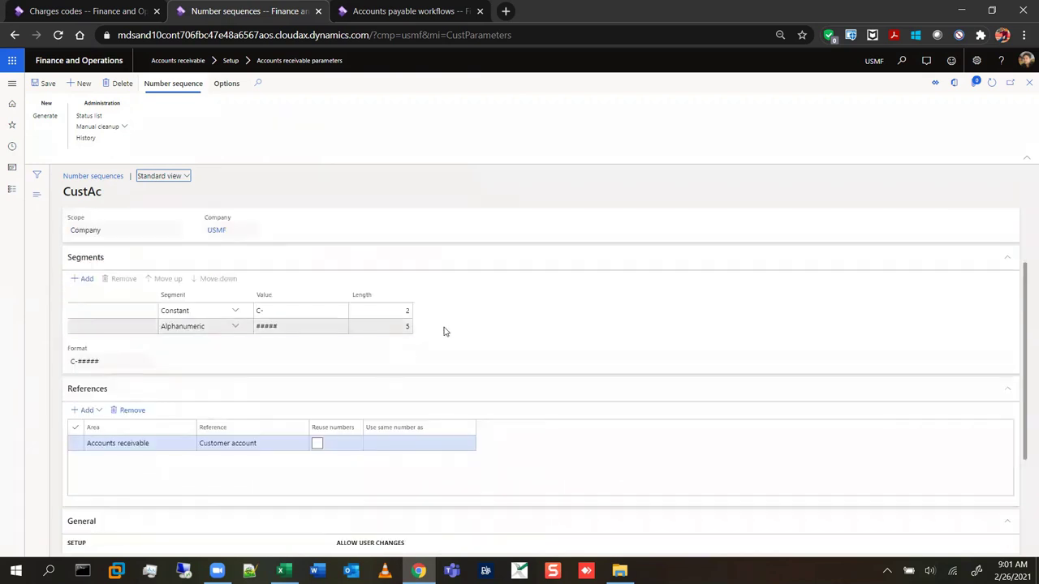
{"action": "scroll", "coordinate": [602, 461], "scroll_direction": "down", "scroll_amount": 2}
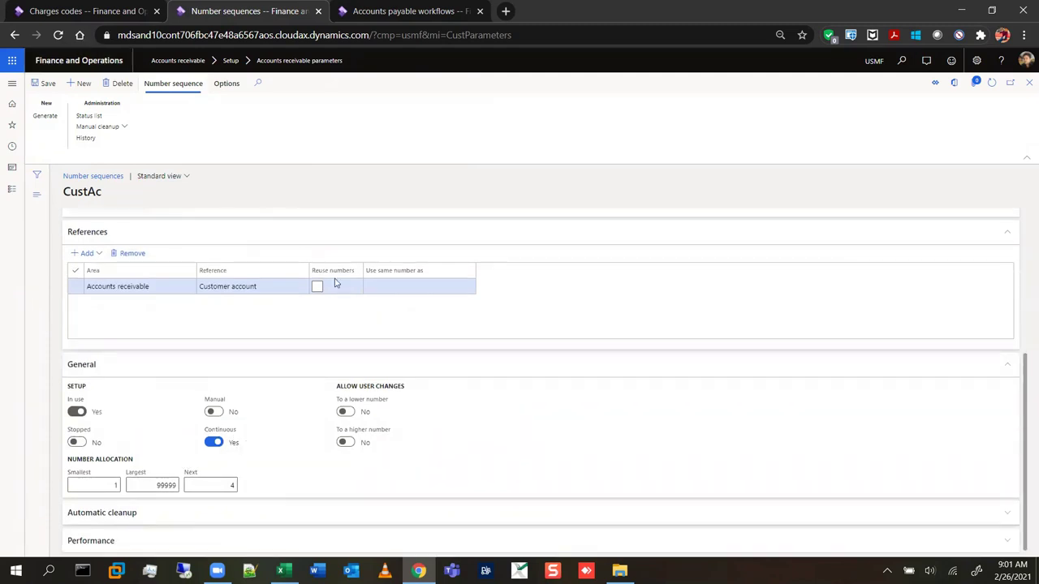
Step: Start a new customer from the Accounts receivable All customers list and enter the name Seven seas
{"action": "left_click", "coordinate": [12, 83]}
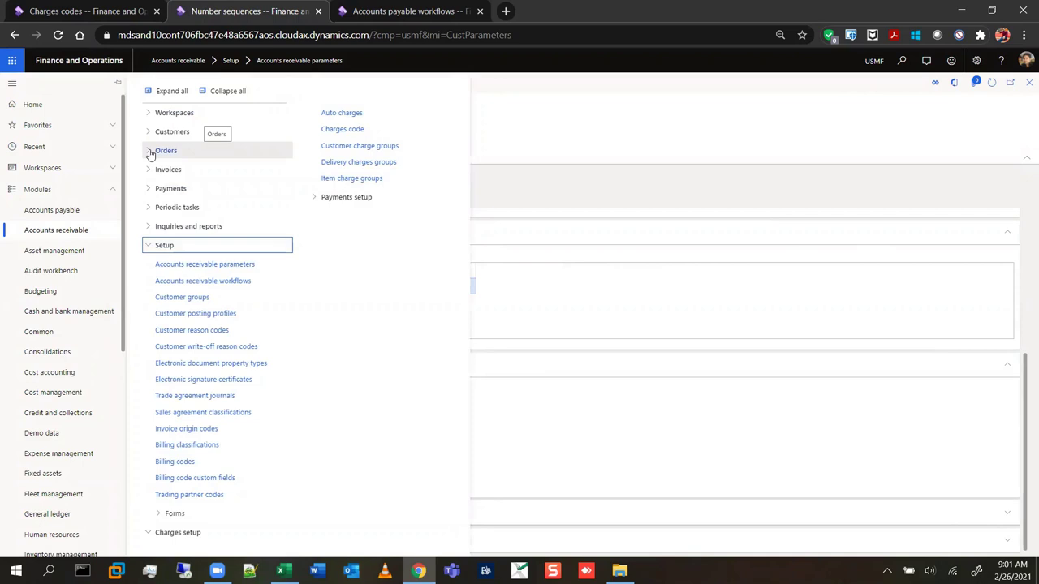
{"action": "left_click", "coordinate": [151, 152]}
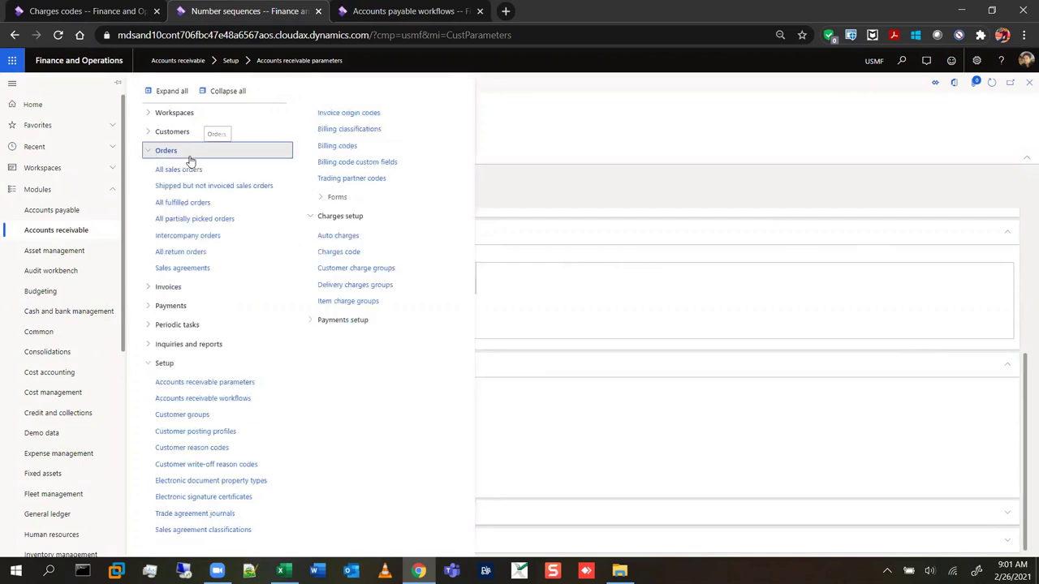
{"action": "left_click", "coordinate": [149, 134]}
{"action": "key", "text": "alt+Left"}
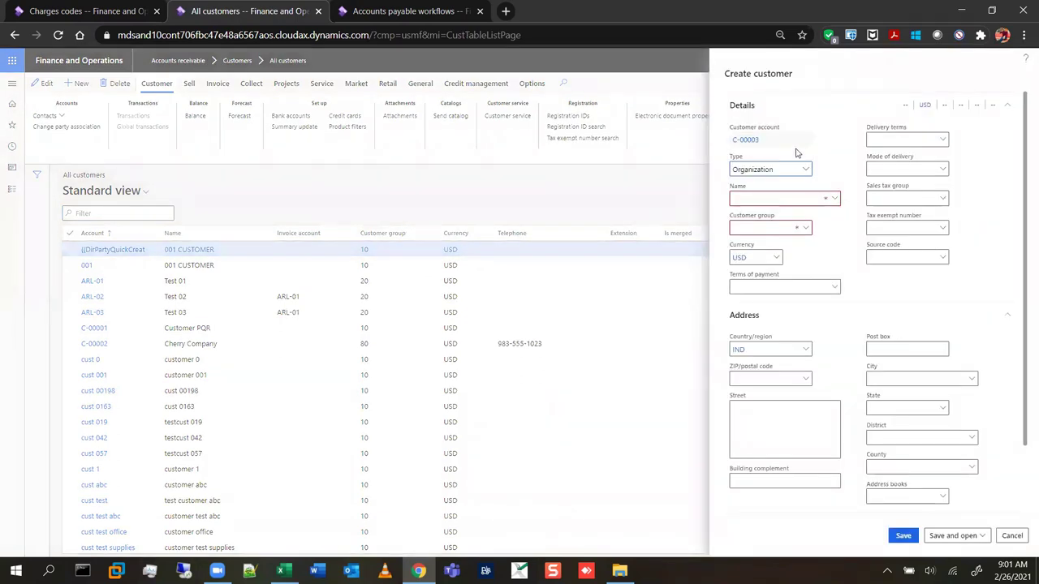
{"action": "left_click", "coordinate": [769, 200]}
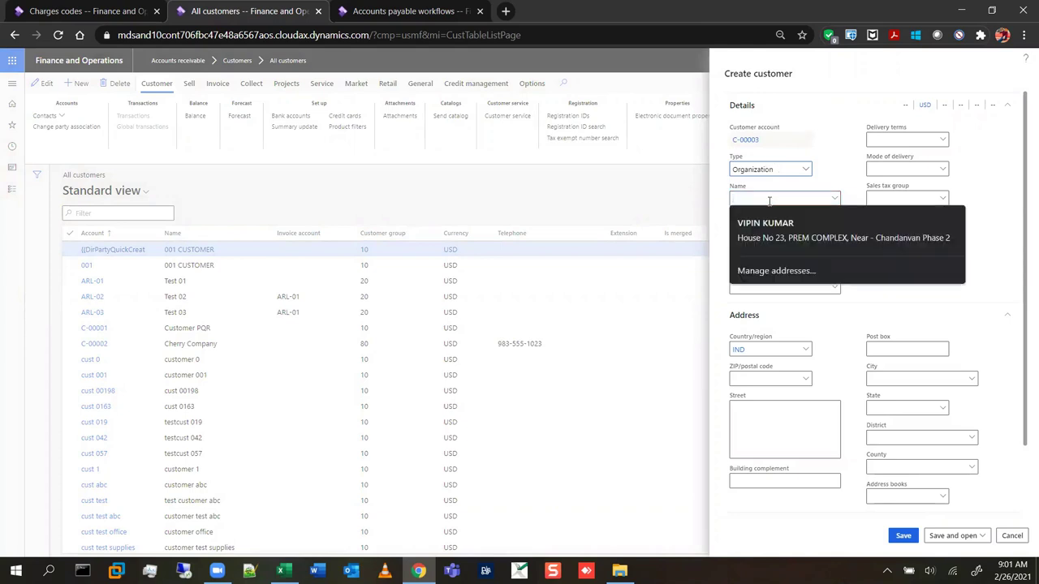
{"action": "type", "text": "Seven"}
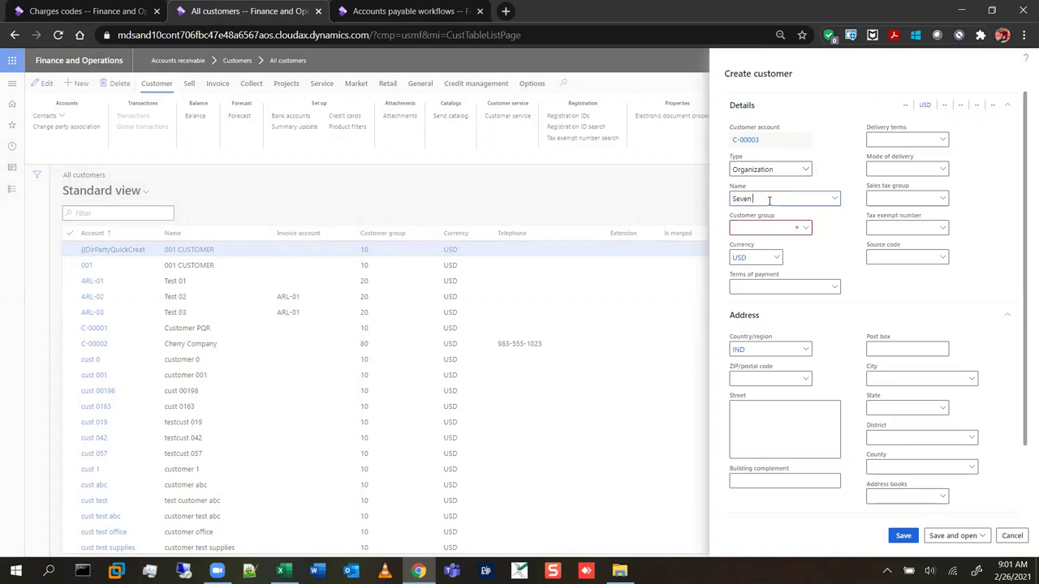
{"action": "type", "text": " seas"}
Step: Open the details behind the new customer's customer group field to view the available customer groups
{"action": "left_click", "coordinate": [804, 232]}
{"action": "left_click", "coordinate": [808, 230]}
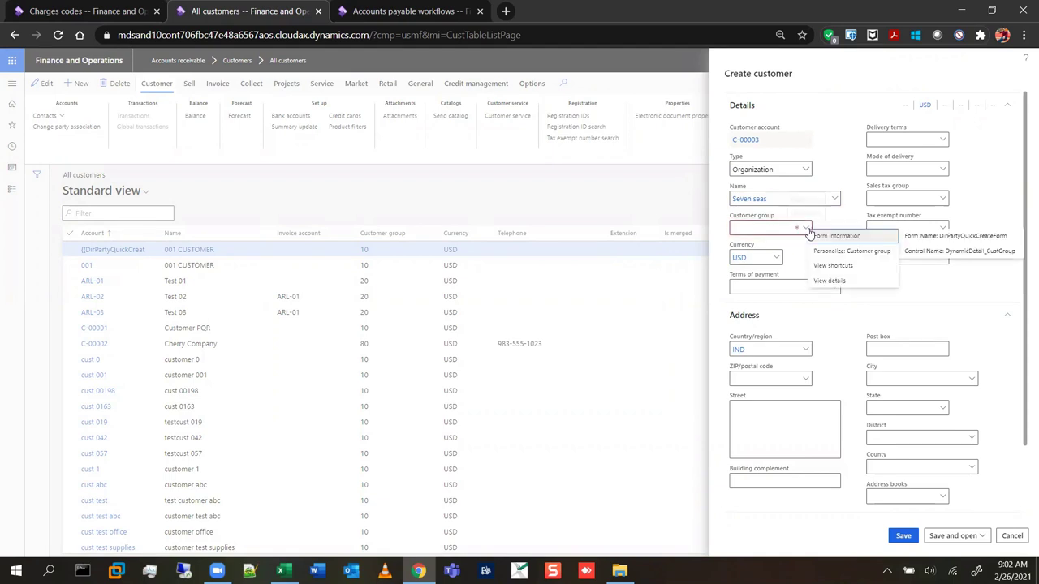
{"action": "left_click", "coordinate": [830, 283]}
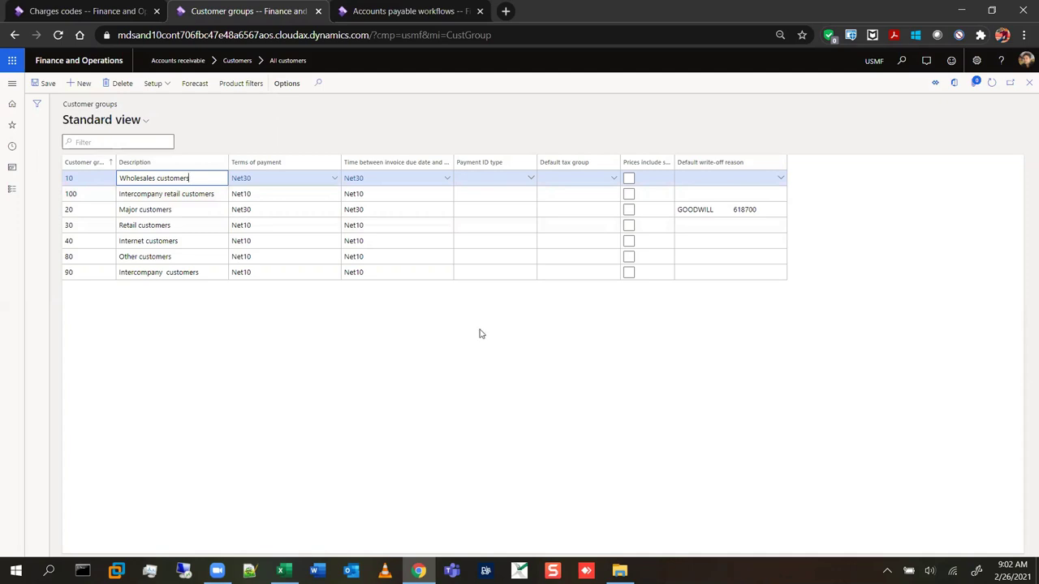
Step: Close the customer groups page and assign customer group 10 to the new customer Seven seas
{"action": "left_click", "coordinate": [1025, 88]}
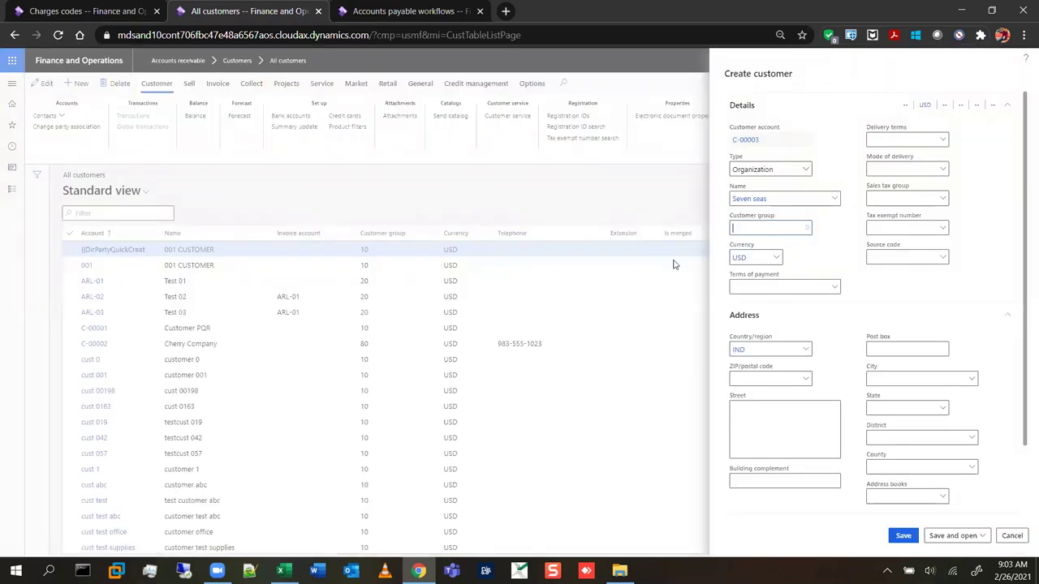
{"action": "left_click", "coordinate": [803, 228]}
{"action": "key", "text": "Return"}
Step: Fill the new customer's address by choosing a Grant Road ZIP/postal code in Mumbai, and save the customer
{"action": "scroll", "coordinate": [842, 325], "scroll_direction": "down", "scroll_amount": 1}
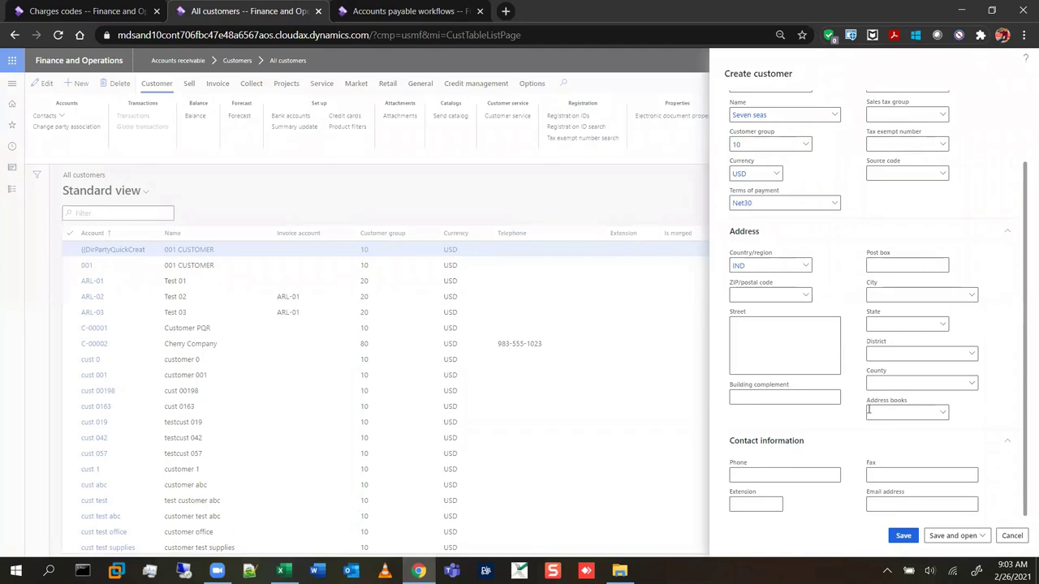
{"action": "left_click", "coordinate": [803, 297]}
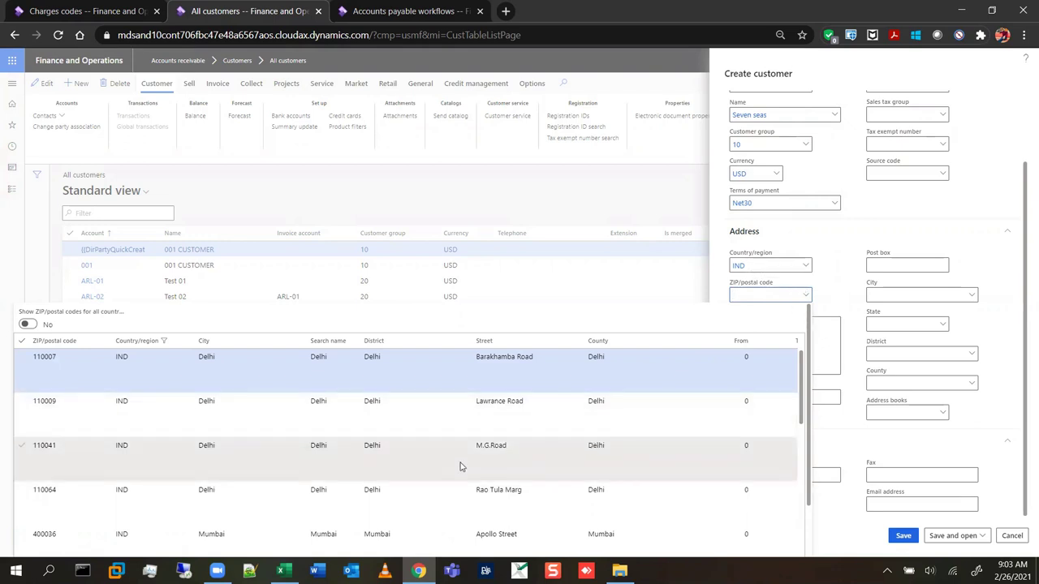
{"action": "scroll", "coordinate": [438, 469], "scroll_direction": "down", "scroll_amount": 5}
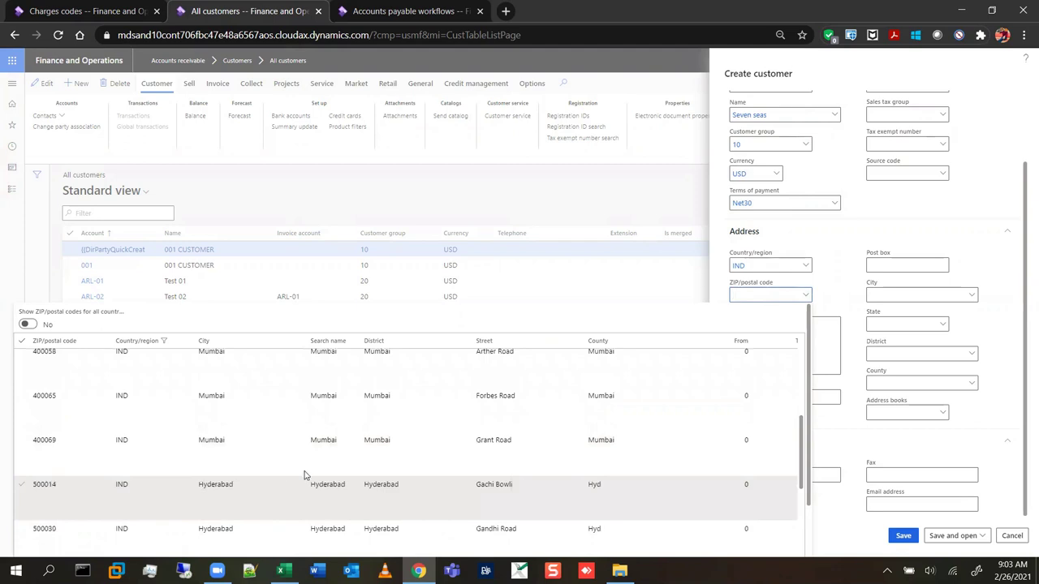
{"action": "scroll", "coordinate": [304, 474], "scroll_direction": "down", "scroll_amount": 5}
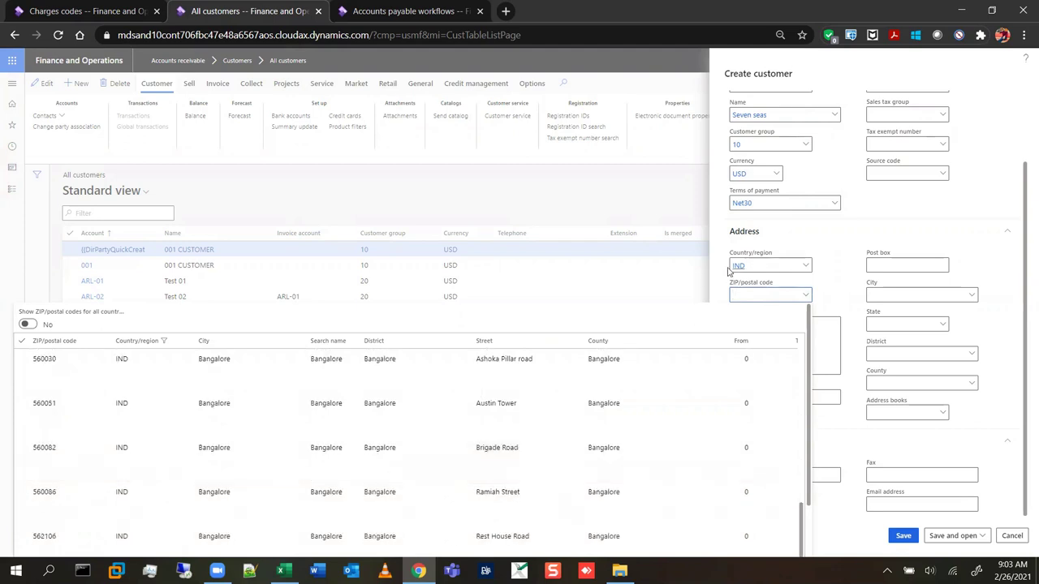
{"action": "scroll", "coordinate": [58, 442], "scroll_direction": "up", "scroll_amount": 5}
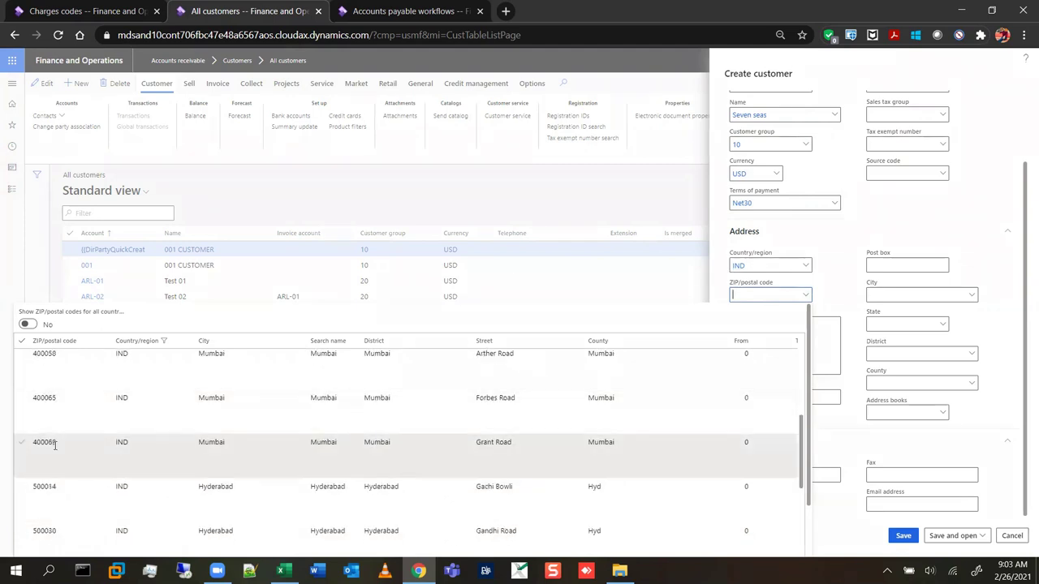
{"action": "left_click", "coordinate": [49, 442]}
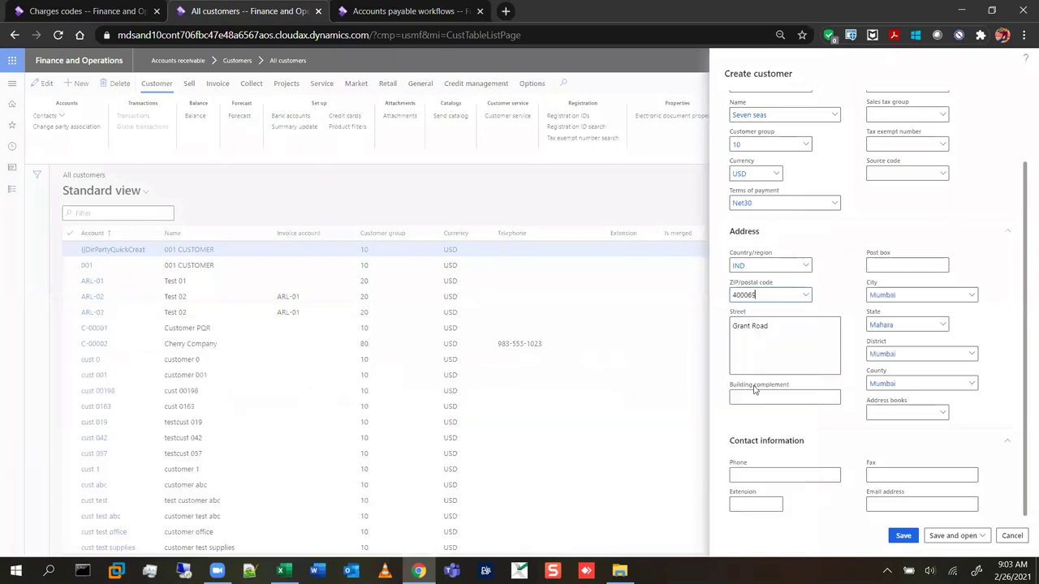
{"action": "scroll", "coordinate": [842, 452], "scroll_direction": "up", "scroll_amount": 1}
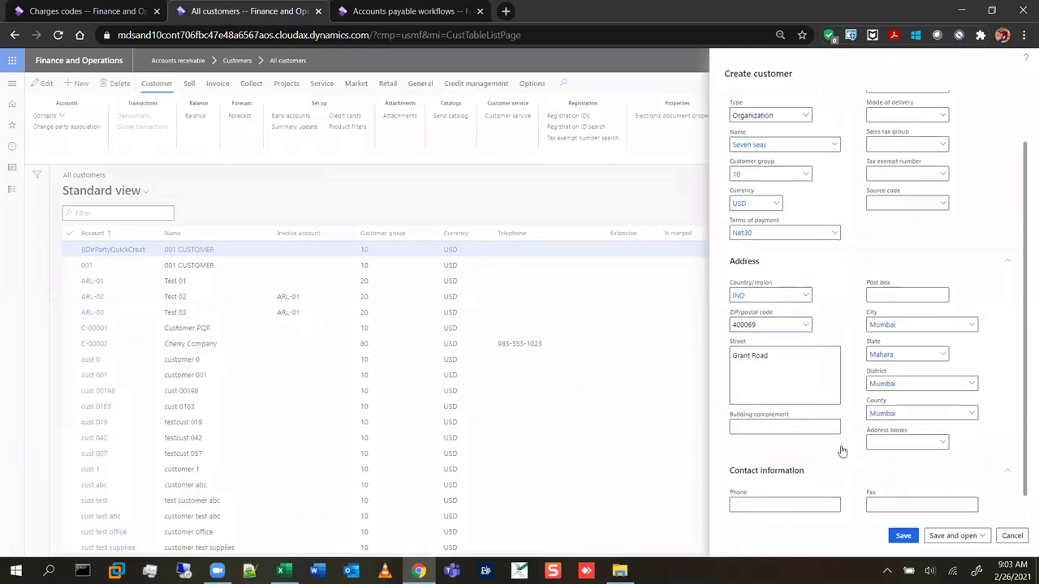
{"action": "scroll", "coordinate": [842, 451], "scroll_direction": "down", "scroll_amount": 1}
{"action": "left_click", "coordinate": [903, 537]}
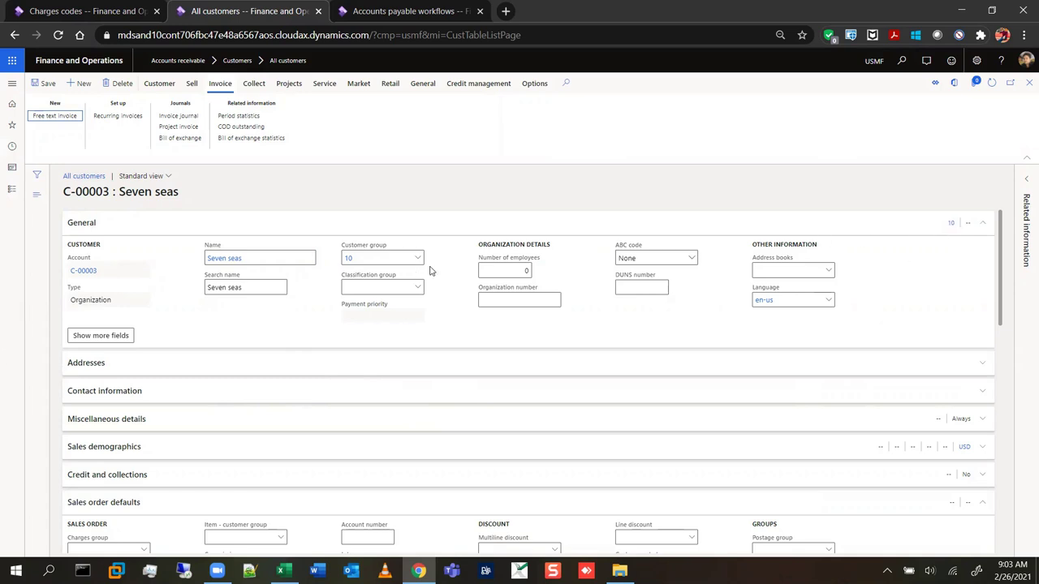
Step: Review the Seven seas customer's addresses and the fields of the new address form, leaving the form without adding an address
{"action": "left_click", "coordinate": [130, 371]}
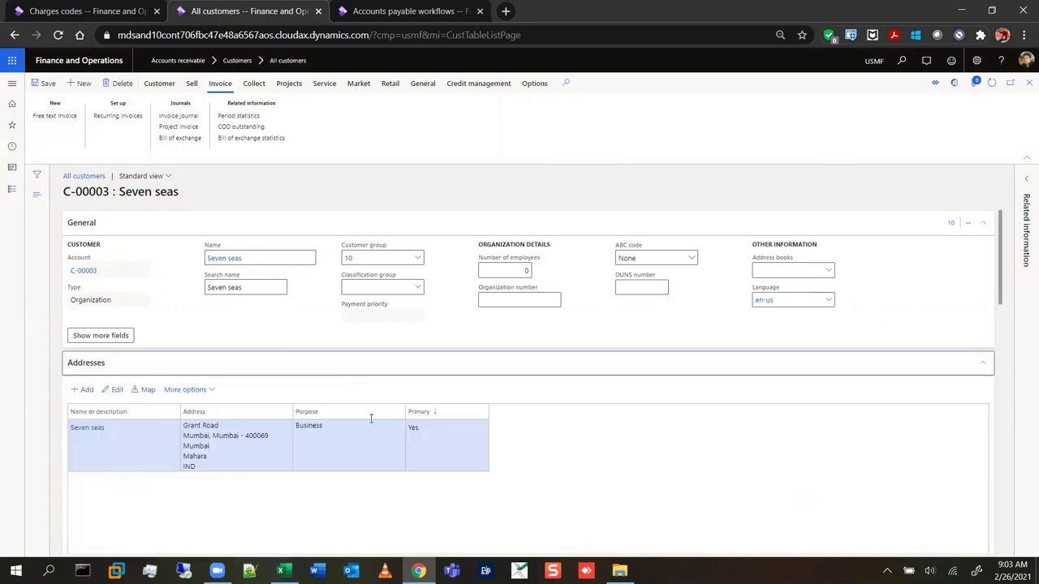
{"action": "left_click", "coordinate": [83, 389]}
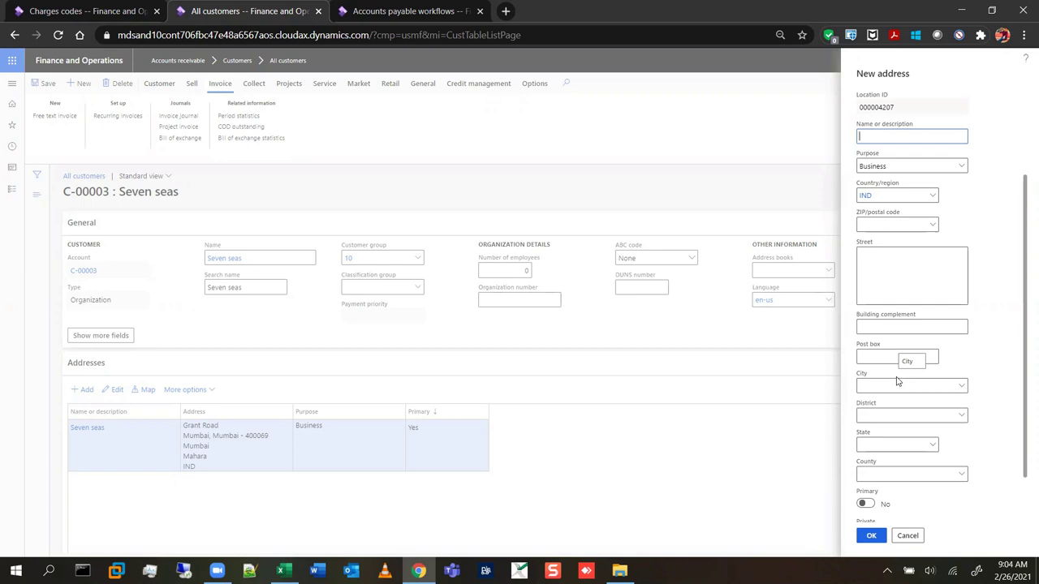
{"action": "scroll", "coordinate": [902, 379], "scroll_direction": "down", "scroll_amount": 2}
{"action": "scroll", "coordinate": [957, 511], "scroll_direction": "up", "scroll_amount": 2}
{"action": "left_click", "coordinate": [914, 537]}
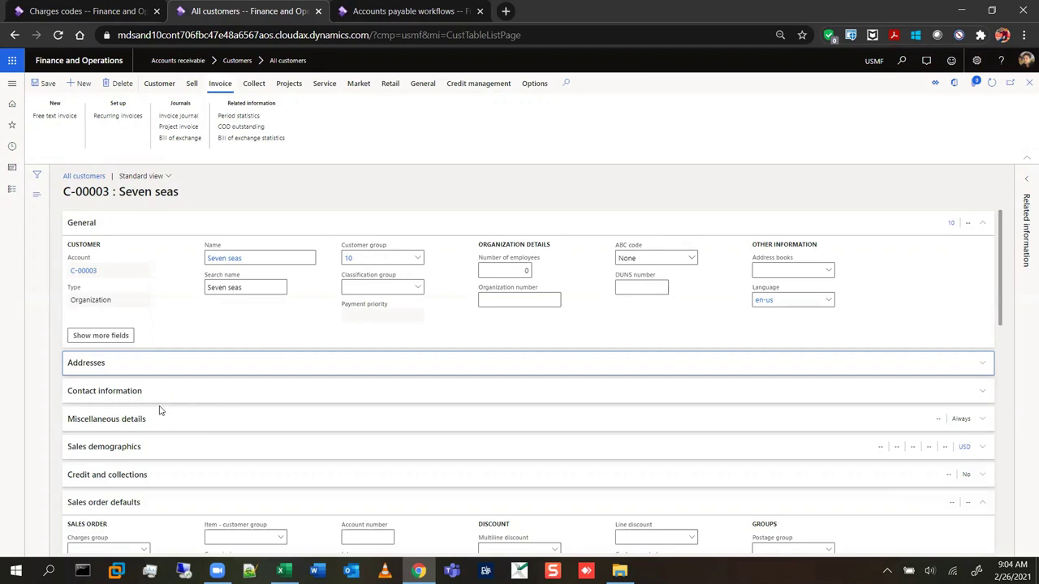
Step: Examine the customer's contact information, sales order defaults and payment defaults sections
{"action": "left_click", "coordinate": [155, 400]}
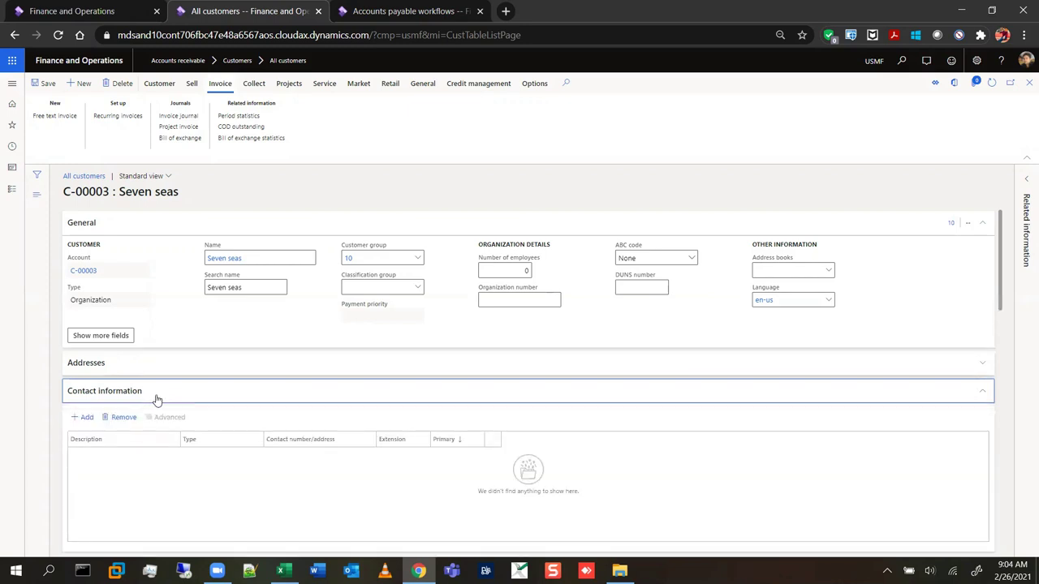
{"action": "left_click", "coordinate": [152, 392]}
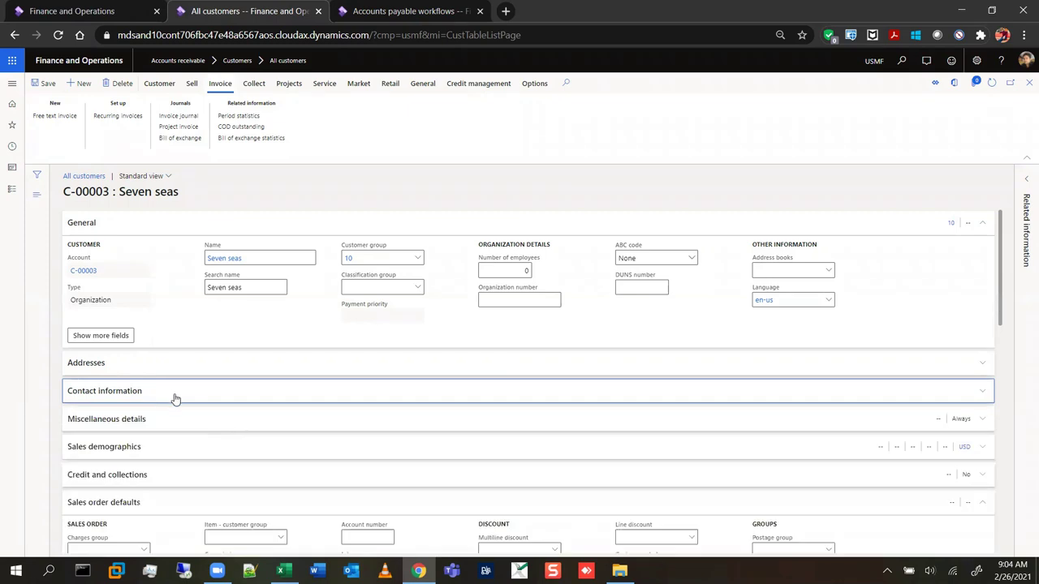
{"action": "scroll", "coordinate": [231, 418], "scroll_direction": "down", "scroll_amount": 1}
{"action": "scroll", "coordinate": [231, 418], "scroll_direction": "down", "scroll_amount": 1}
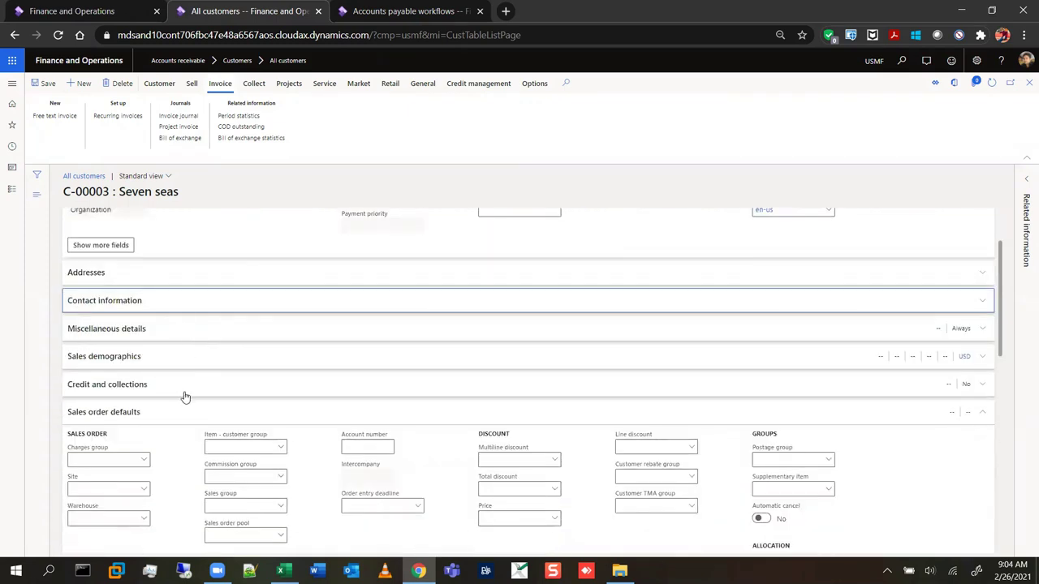
{"action": "scroll", "coordinate": [185, 397], "scroll_direction": "down", "scroll_amount": 6}
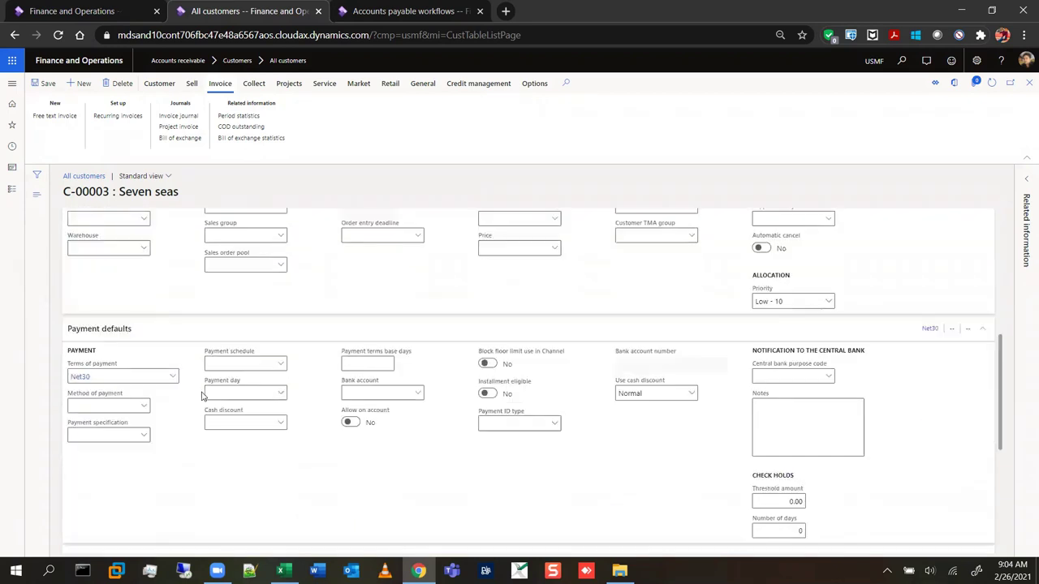
{"action": "scroll", "coordinate": [203, 401], "scroll_direction": "up", "scroll_amount": 2}
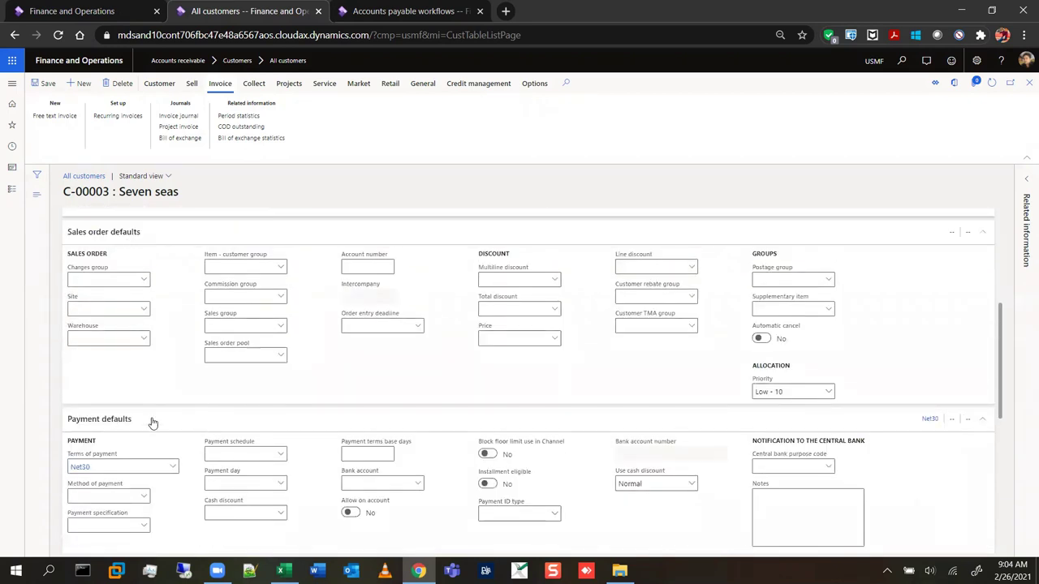
{"action": "scroll", "coordinate": [152, 430], "scroll_direction": "up", "scroll_amount": 1}
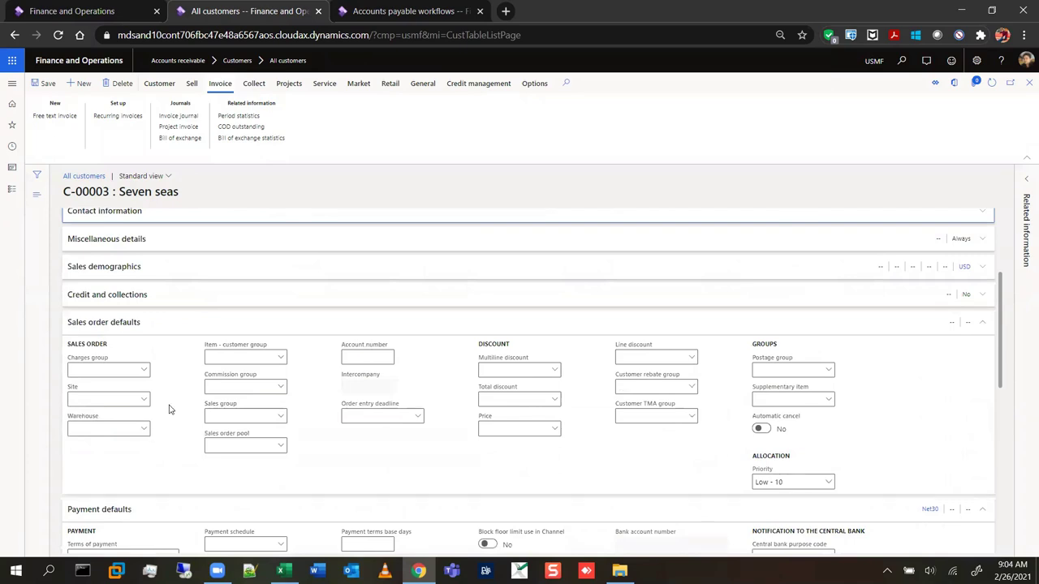
Step: Start adding a contact for the Seven seas customer and review the record's general and contact information fields
{"action": "left_click", "coordinate": [161, 88]}
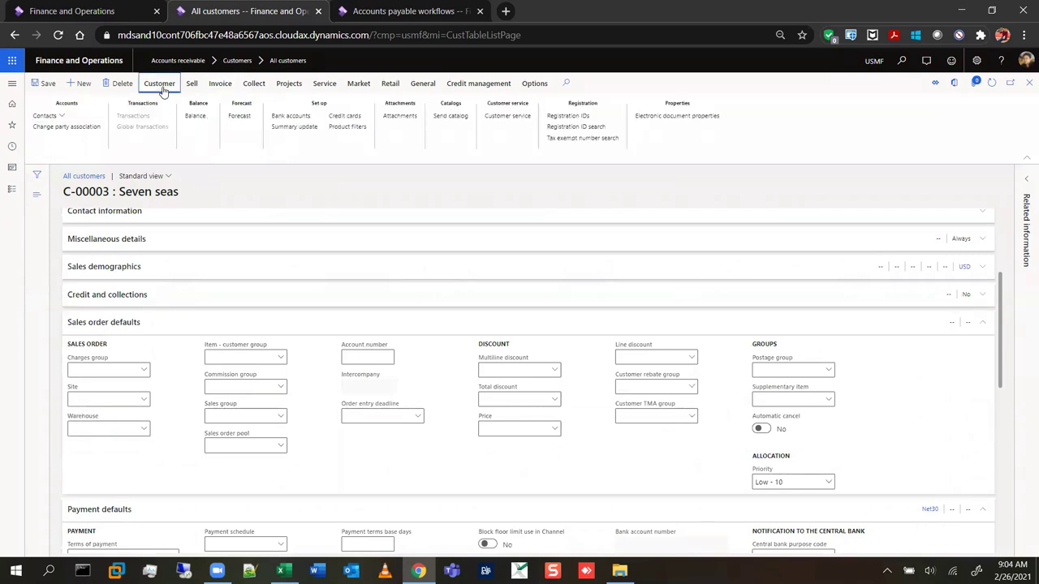
{"action": "left_click", "coordinate": [63, 118]}
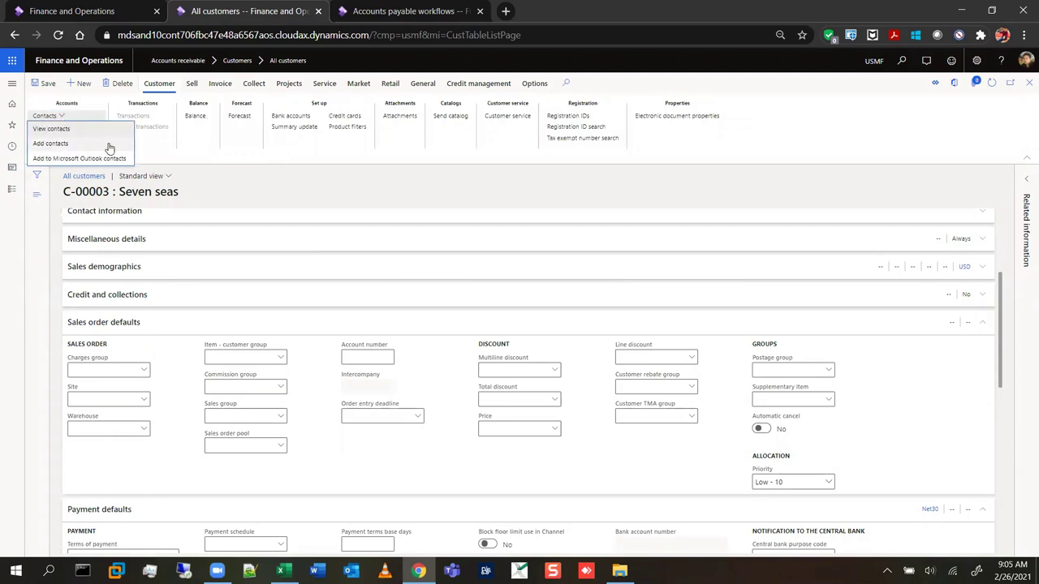
{"action": "left_click", "coordinate": [81, 146]}
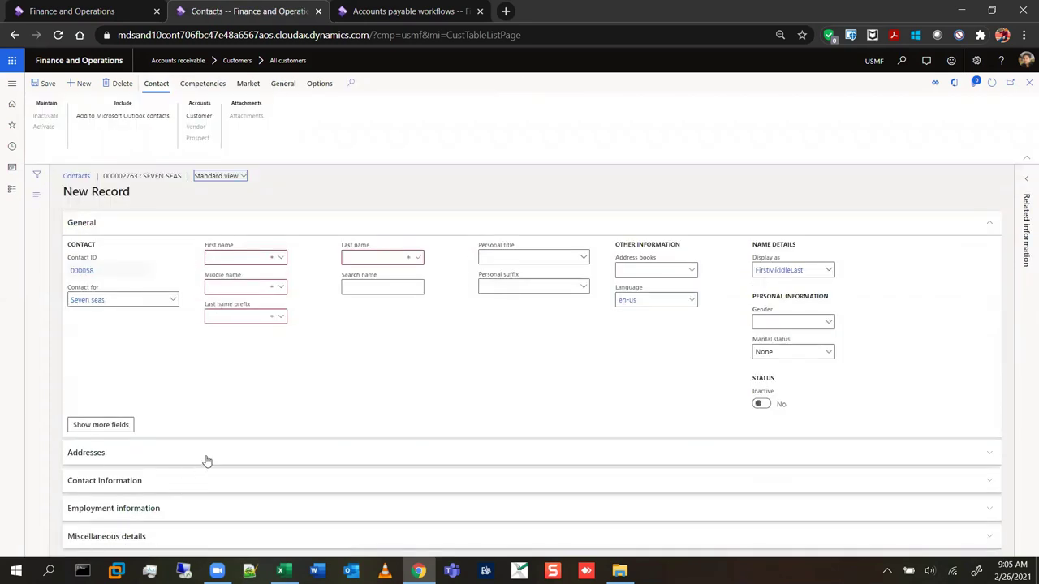
{"action": "left_click", "coordinate": [200, 485]}
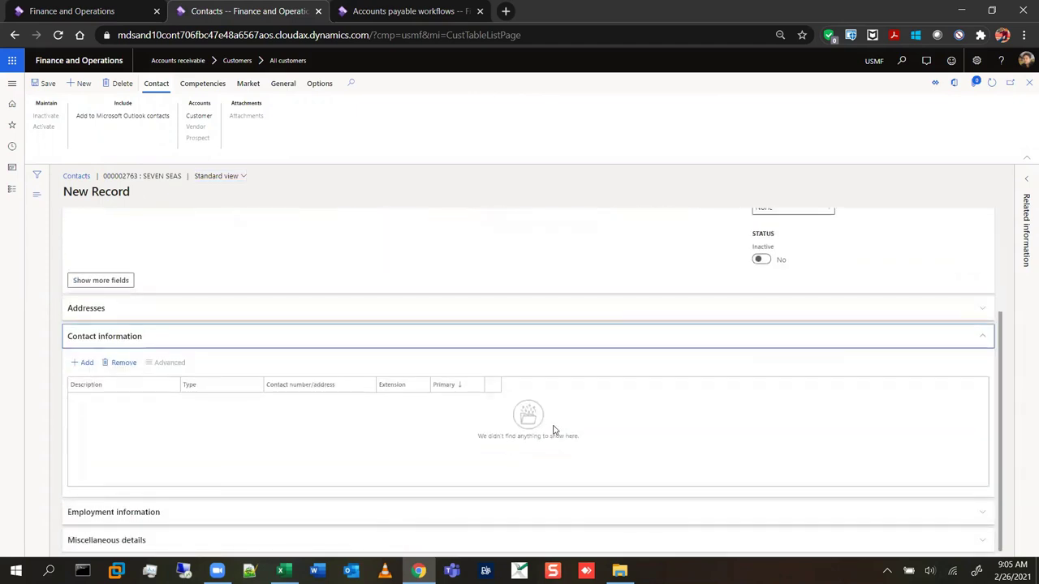
{"action": "scroll", "coordinate": [552, 428], "scroll_direction": "up", "scroll_amount": 2}
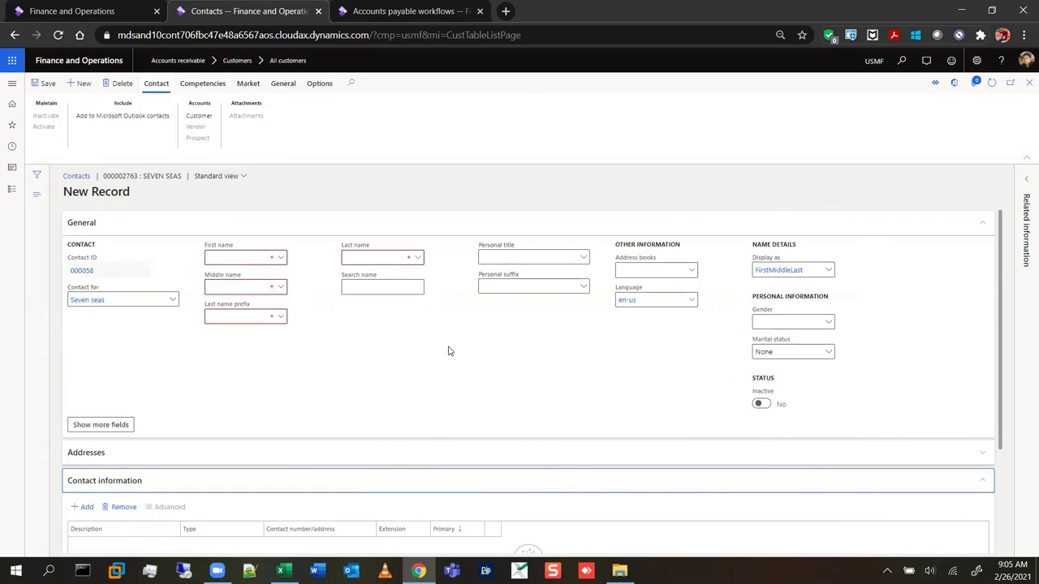
{"action": "left_click_drag", "start_coordinate": [123, 300], "coordinate": [190, 306]}
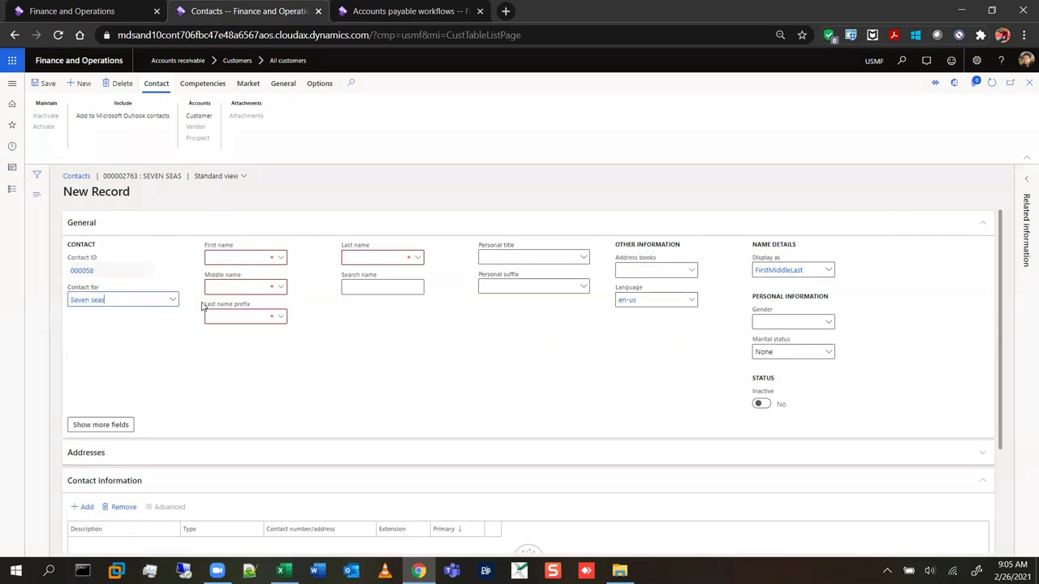
{"action": "scroll", "coordinate": [954, 383], "scroll_direction": "down", "scroll_amount": 3}
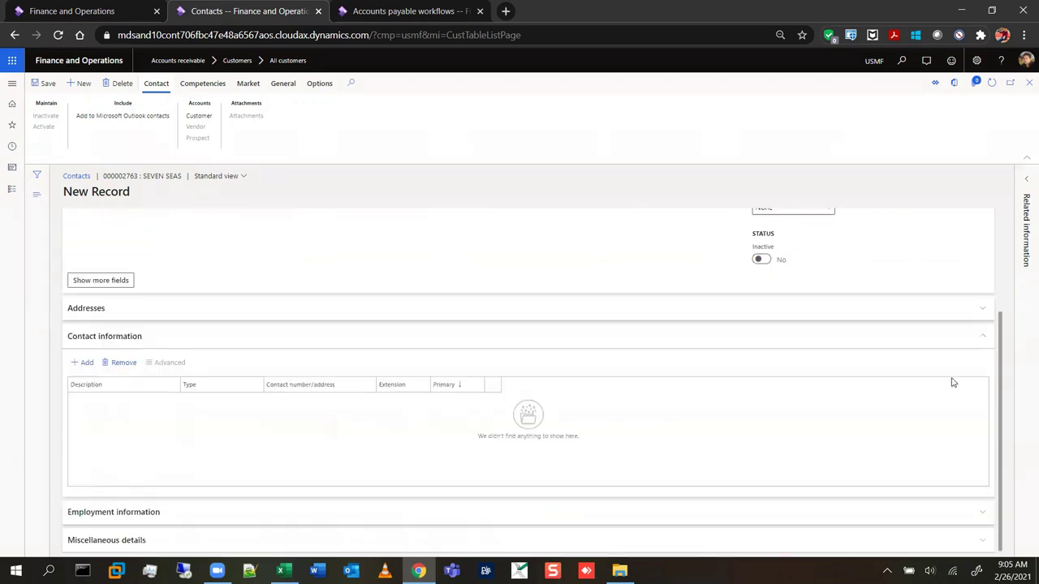
{"action": "scroll", "coordinate": [947, 328], "scroll_direction": "up", "scroll_amount": 3}
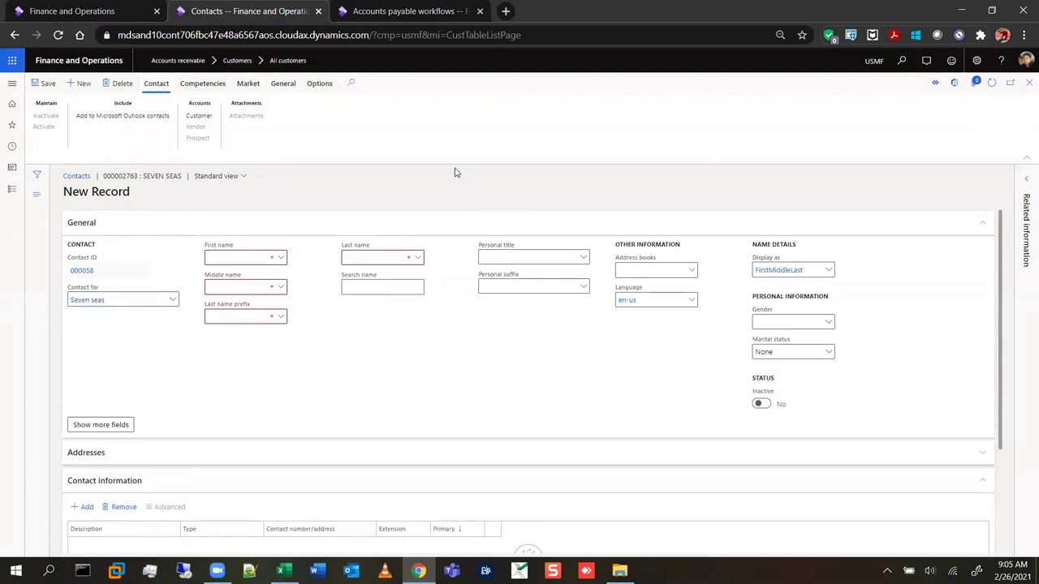
Step: Discard the unsaved contact record and return to the Seven seas customer record
{"action": "key", "text": "Escape"}
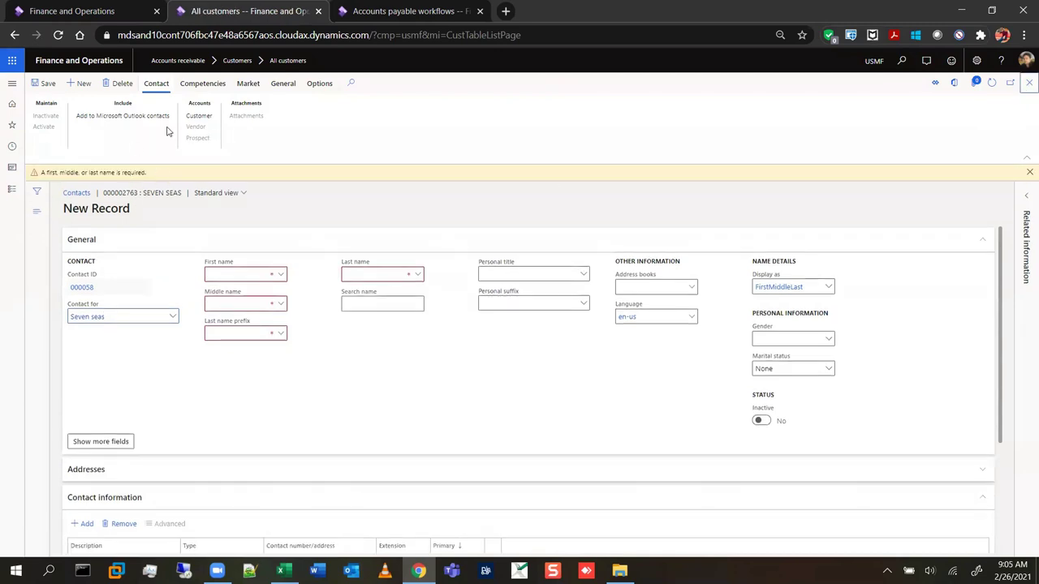
{"action": "left_click", "coordinate": [120, 84]}
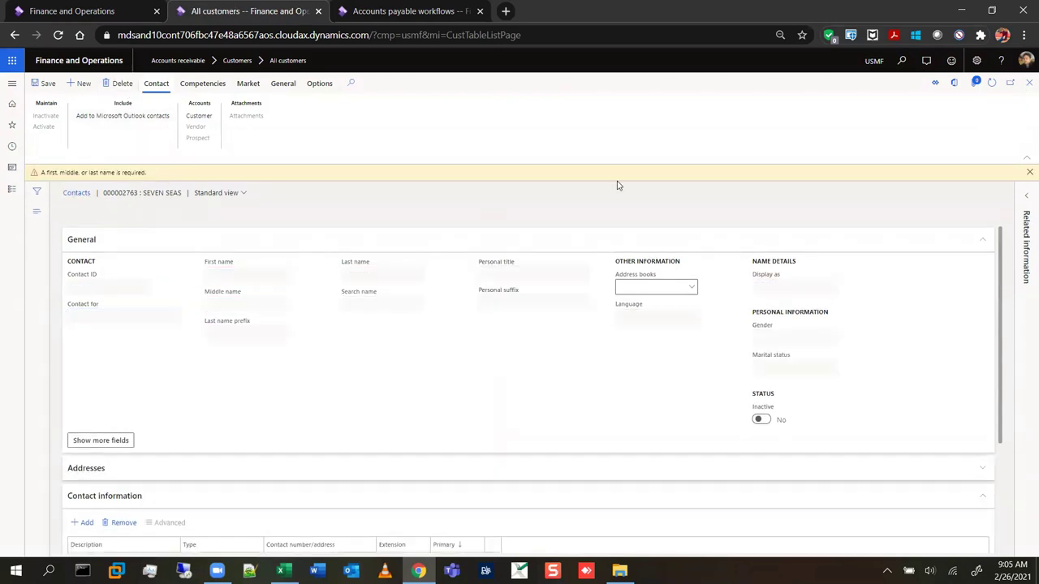
{"action": "left_click", "coordinate": [1028, 172]}
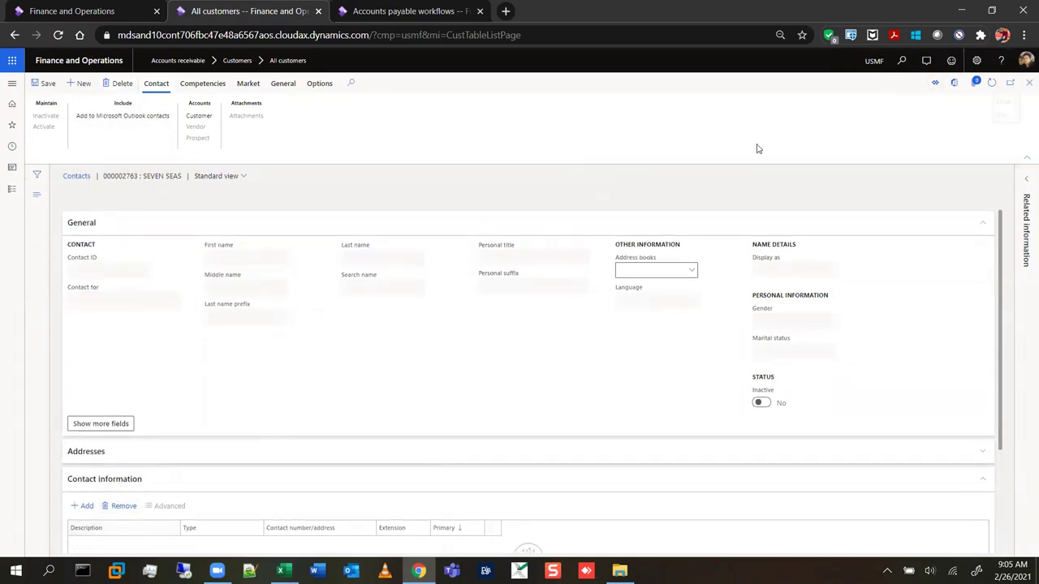
{"action": "key", "text": "Escape"}
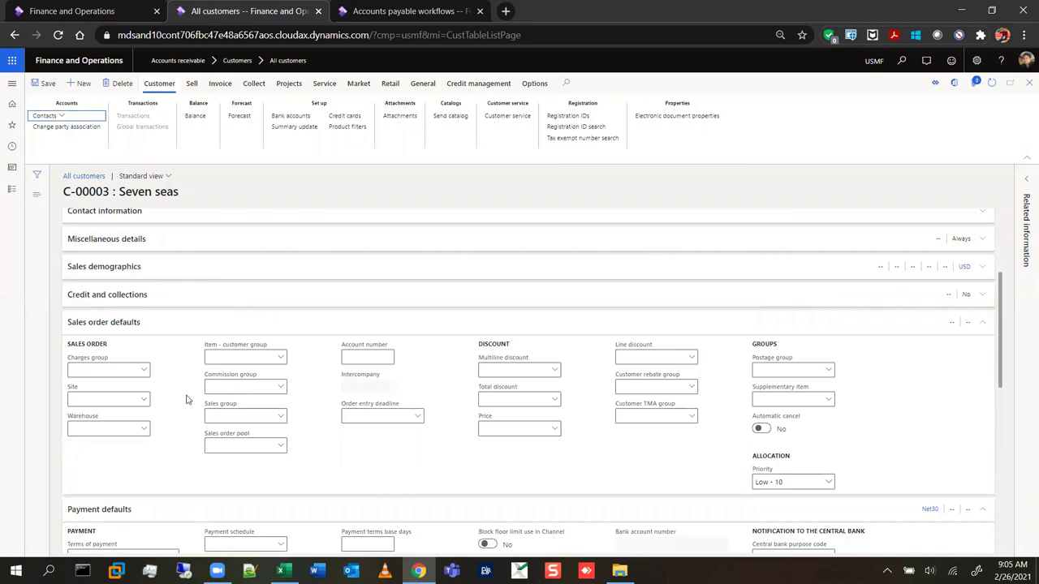
Step: Set the customer's sales order defaults to site 1 and warehouse 11, and view the available charges groups
{"action": "left_click", "coordinate": [110, 428]}
{"action": "key", "text": "Tab"}
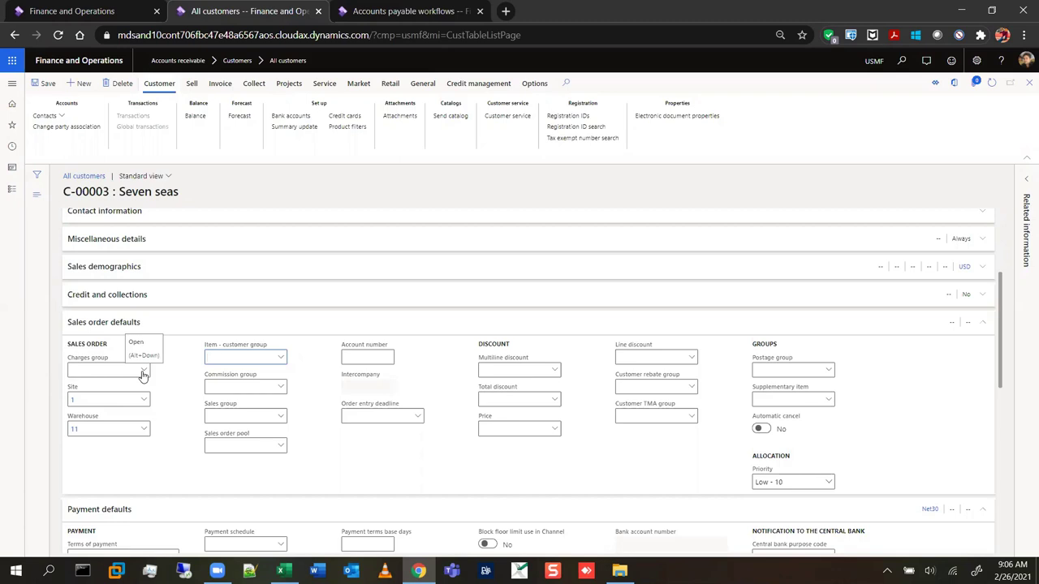
{"action": "left_click", "coordinate": [142, 374]}
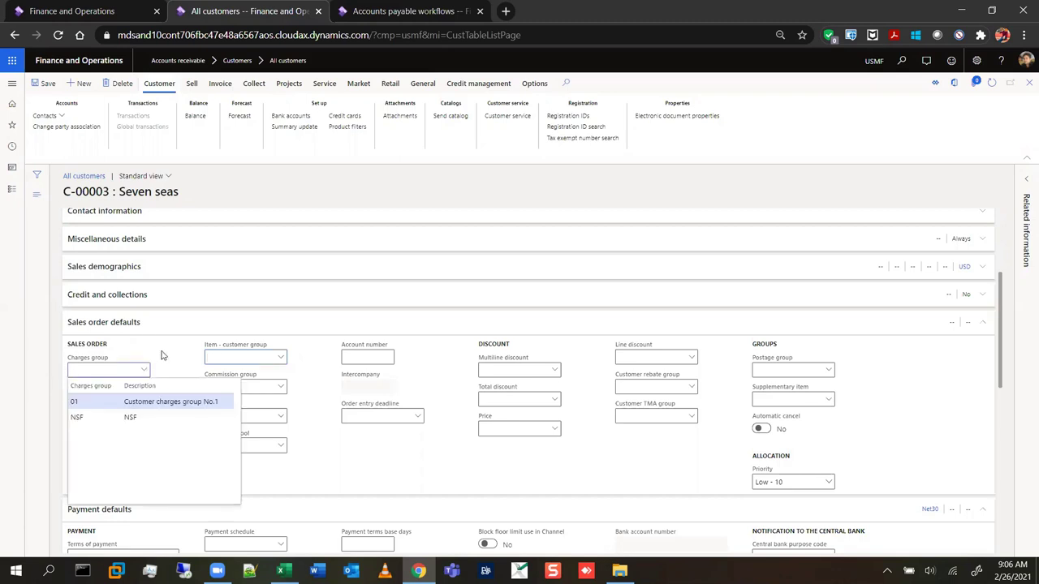
{"action": "left_click", "coordinate": [161, 354]}
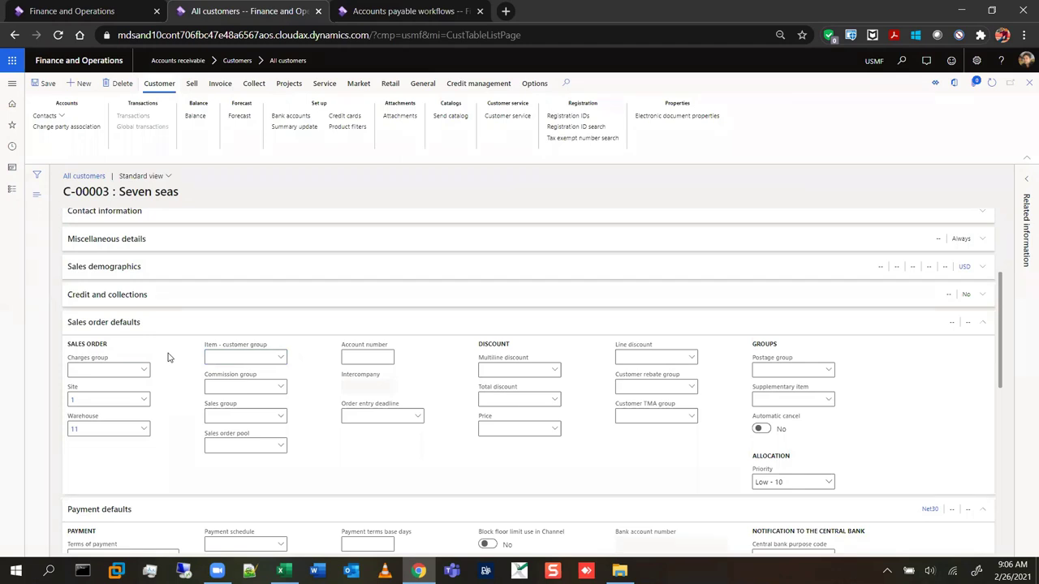
Step: Open the Auto charges page under Charges setup in the Accounts receivable module, keeping the customer record open separately
{"action": "left_click", "coordinate": [399, 13]}
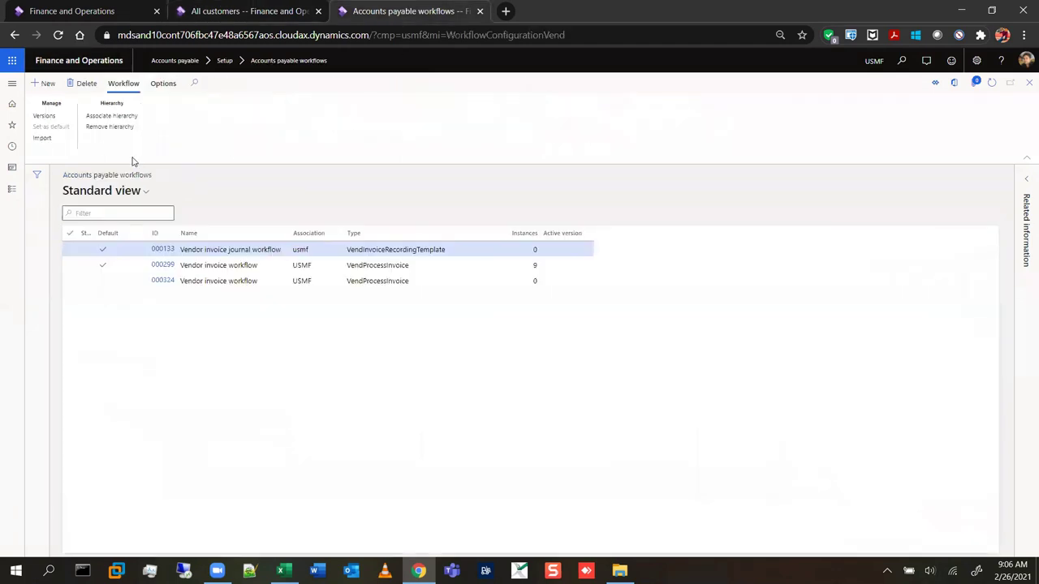
{"action": "left_click", "coordinate": [11, 83]}
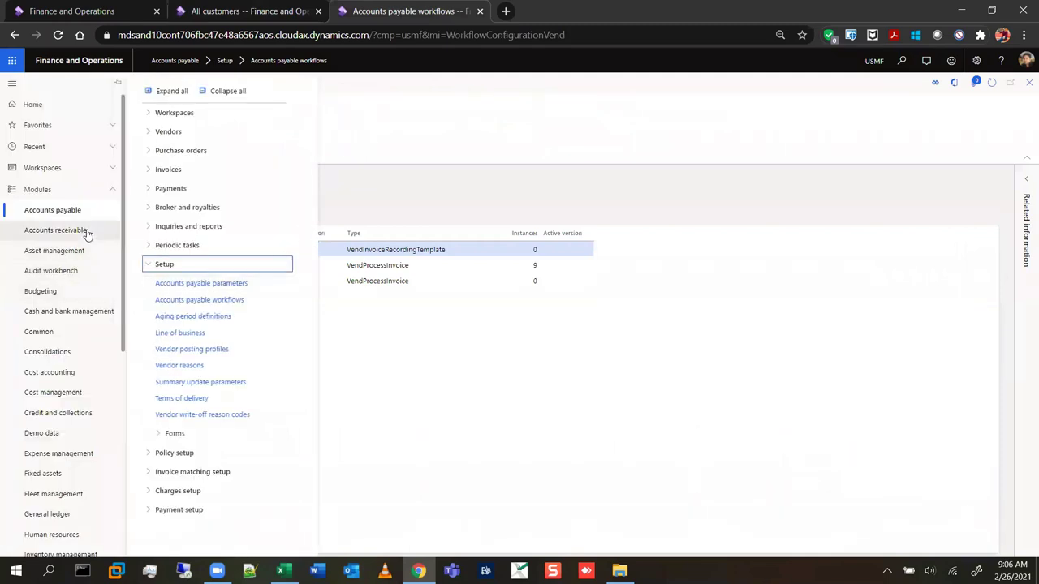
{"action": "left_click", "coordinate": [87, 232]}
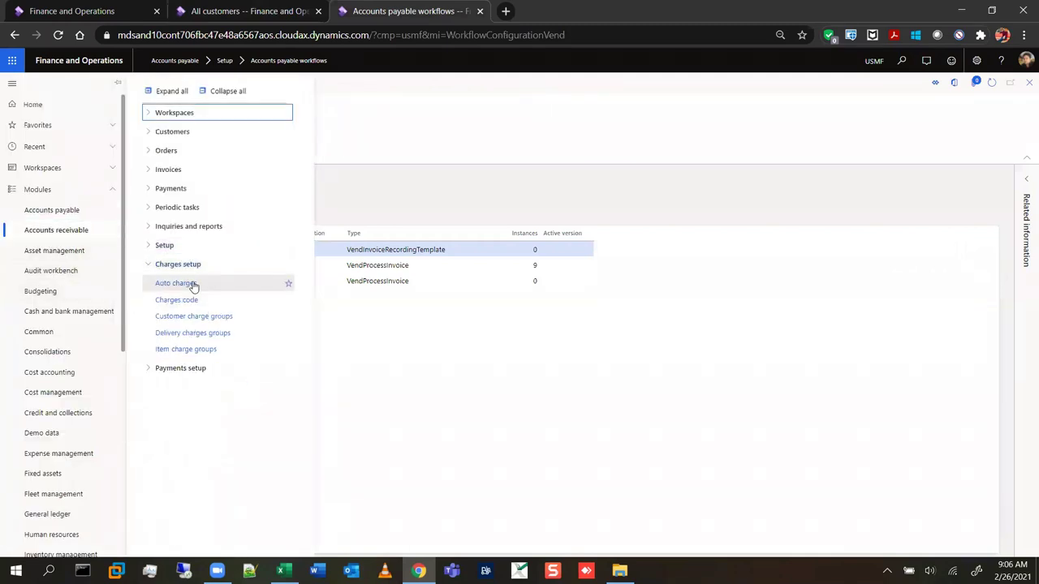
{"action": "left_click", "coordinate": [176, 283]}
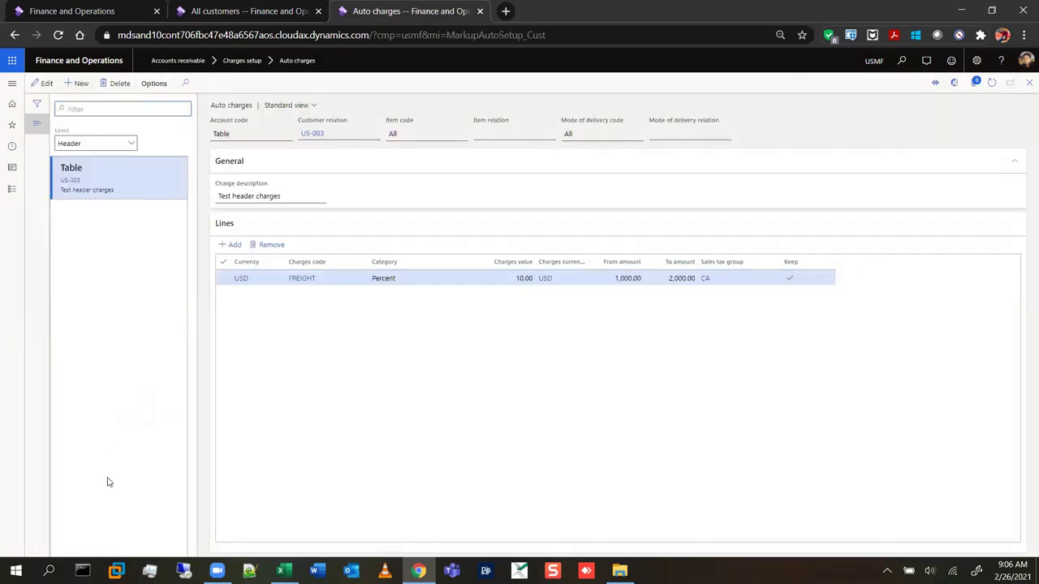
Step: Create a header-level auto charge with account code Group and customer relation 01, checking the charges groups list on the way
{"action": "key", "text": "alt+n"}
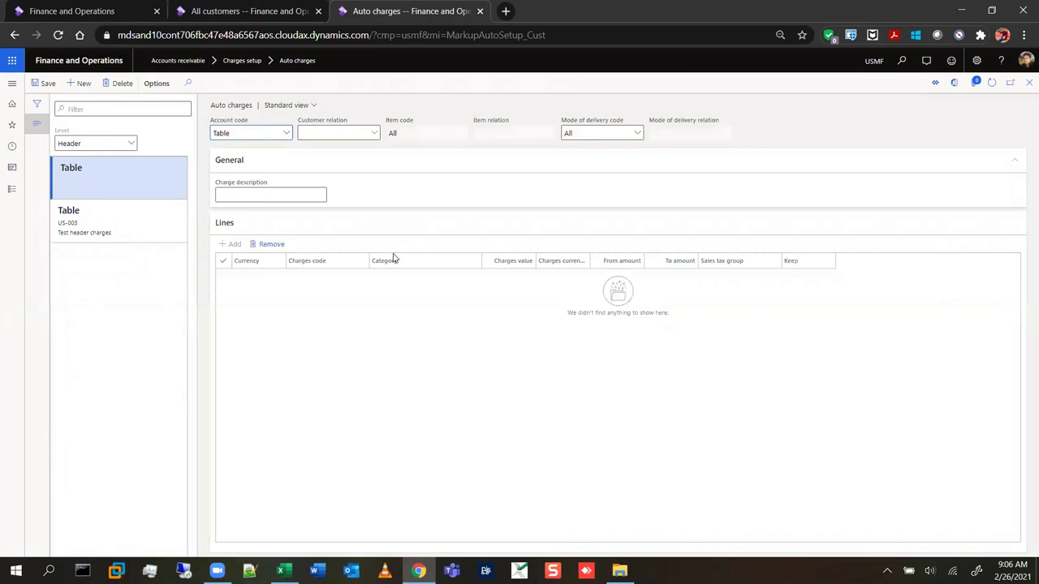
{"action": "left_click", "coordinate": [288, 138]}
{"action": "left_click", "coordinate": [261, 166]}
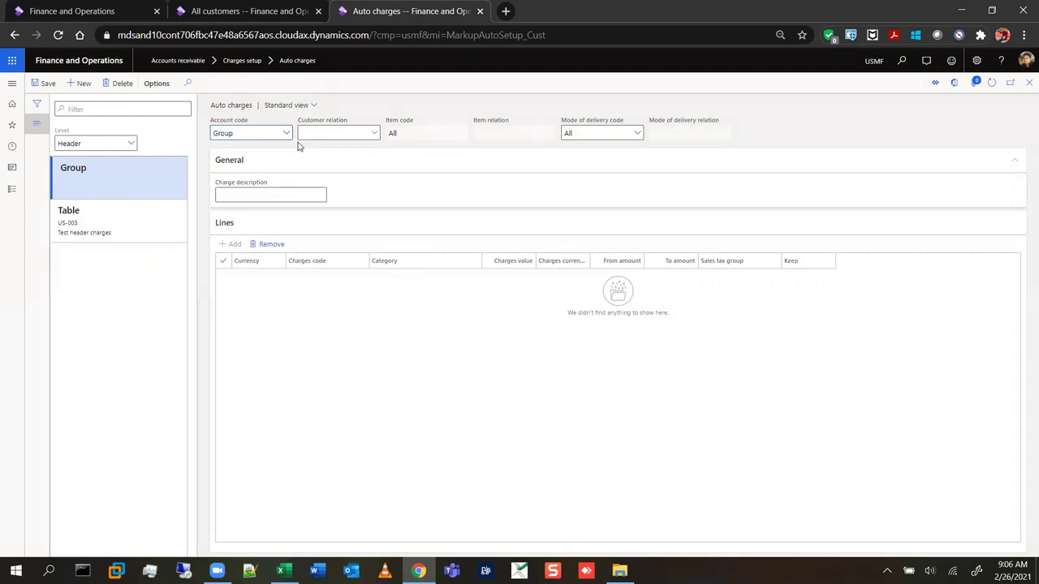
{"action": "left_click", "coordinate": [375, 139]}
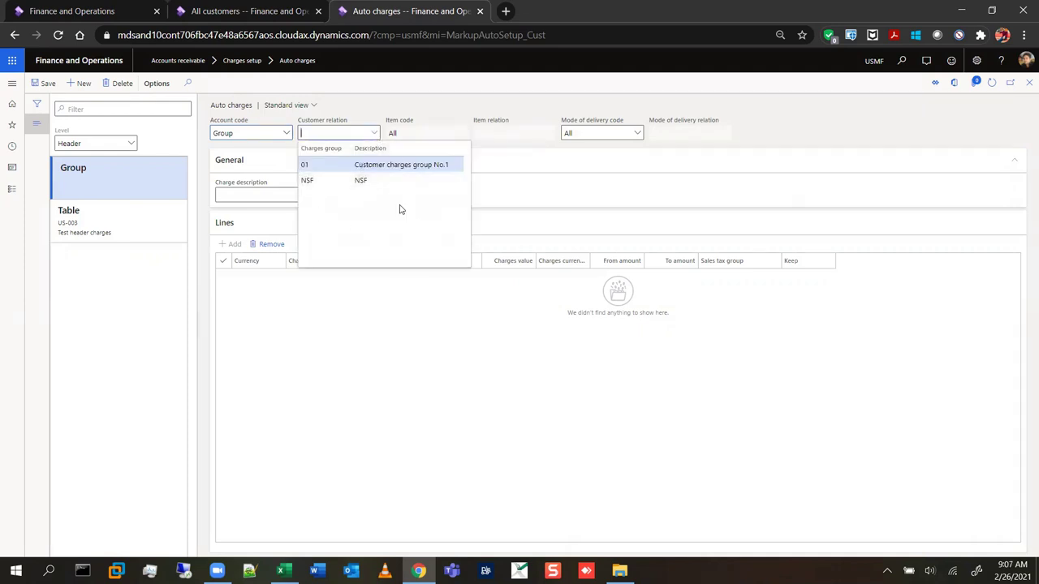
{"action": "right_click", "coordinate": [373, 133]}
{"action": "left_click", "coordinate": [408, 194]}
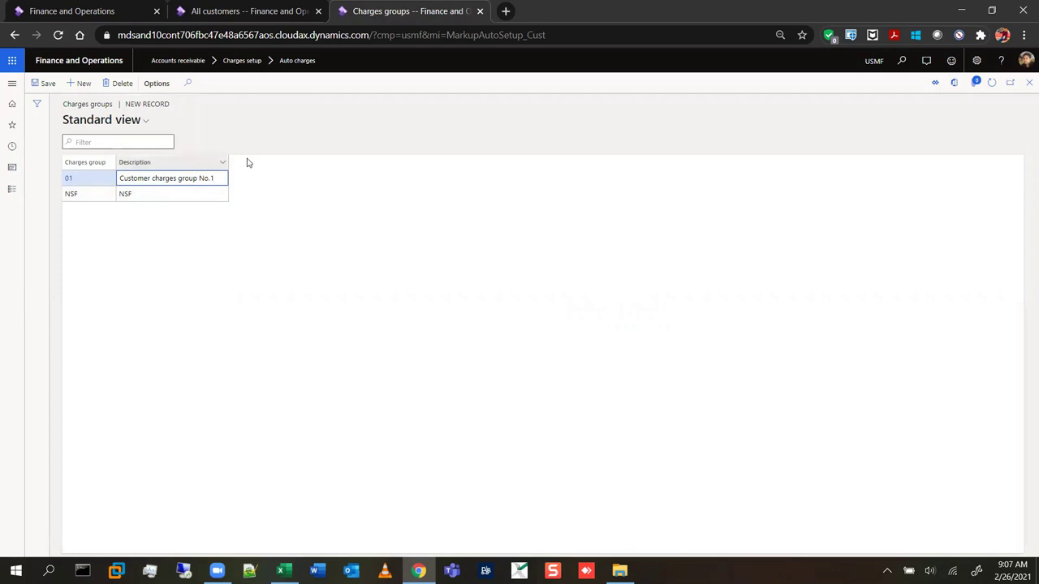
{"action": "left_click", "coordinate": [1026, 85]}
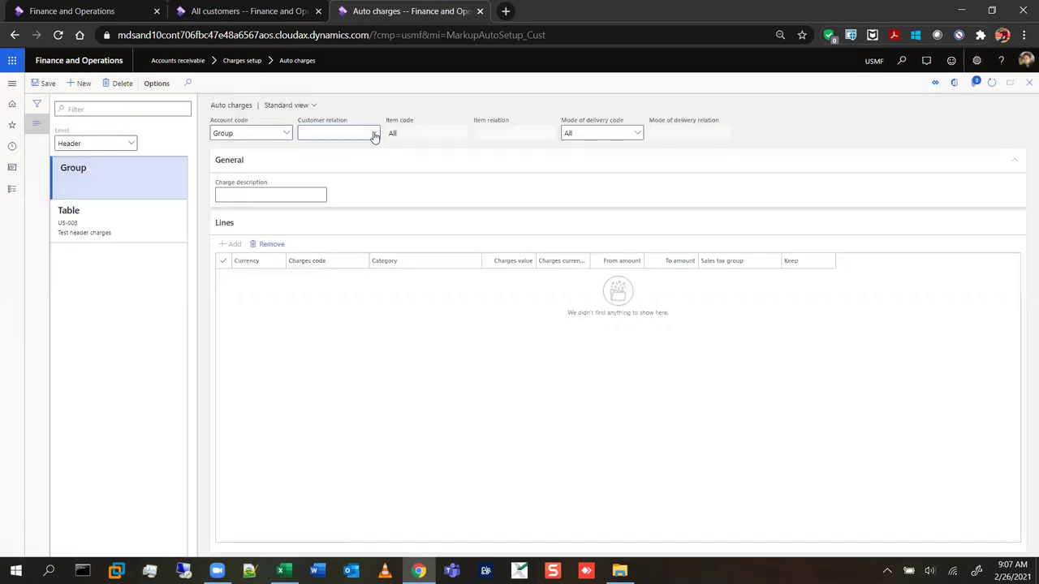
{"action": "left_click", "coordinate": [375, 134]}
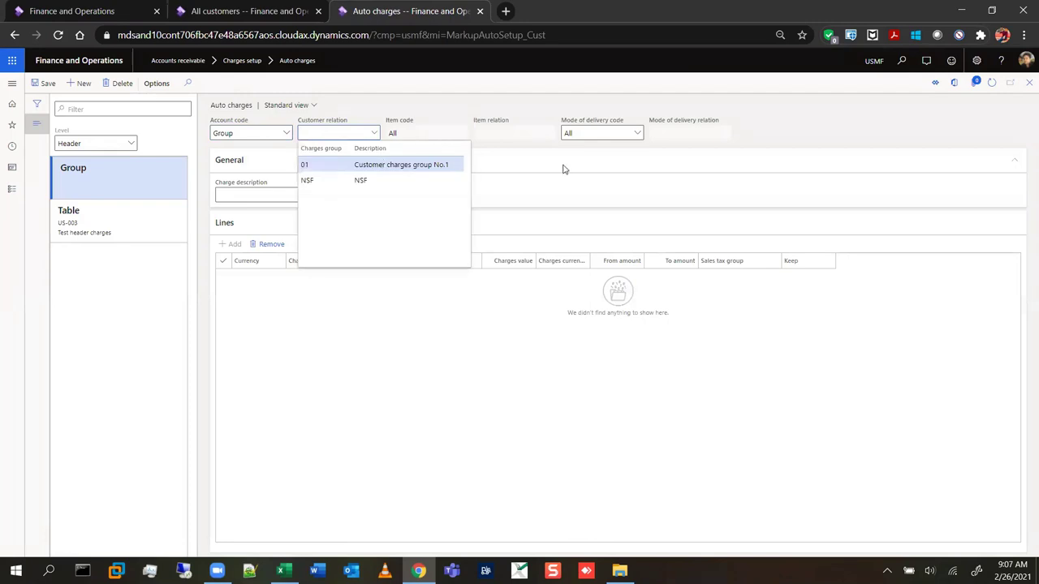
{"action": "key", "text": "Return"}
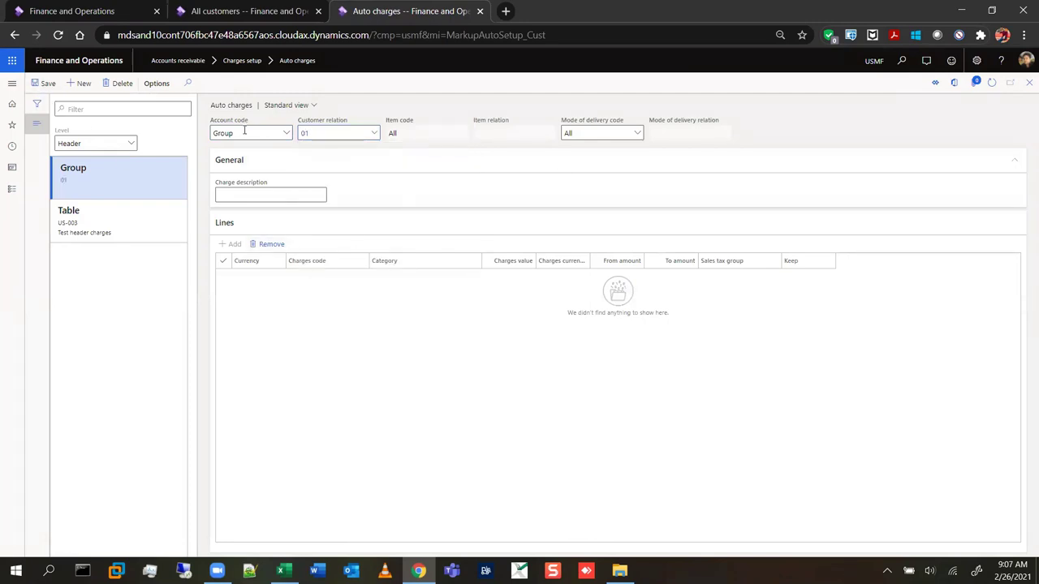
Step: Add a fixed FREIGHT charge line with a value of 20.00 USD, save the auto charge and close its page
{"action": "left_click", "coordinate": [322, 272]}
{"action": "left_click", "coordinate": [306, 276]}
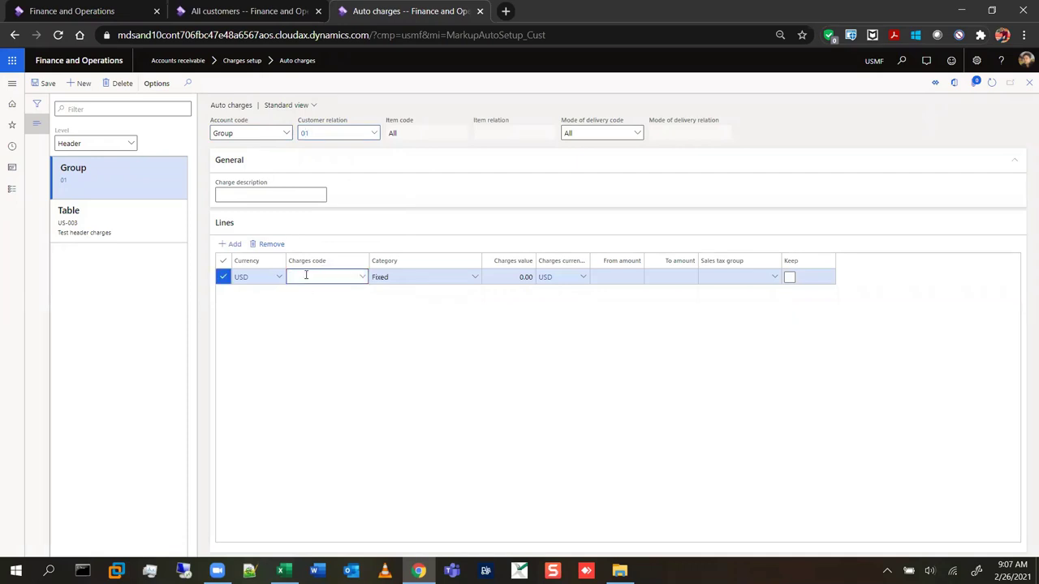
{"action": "type", "text": "freight"}
{"action": "key", "text": "Tab"}
{"action": "key", "text": "Tab"}
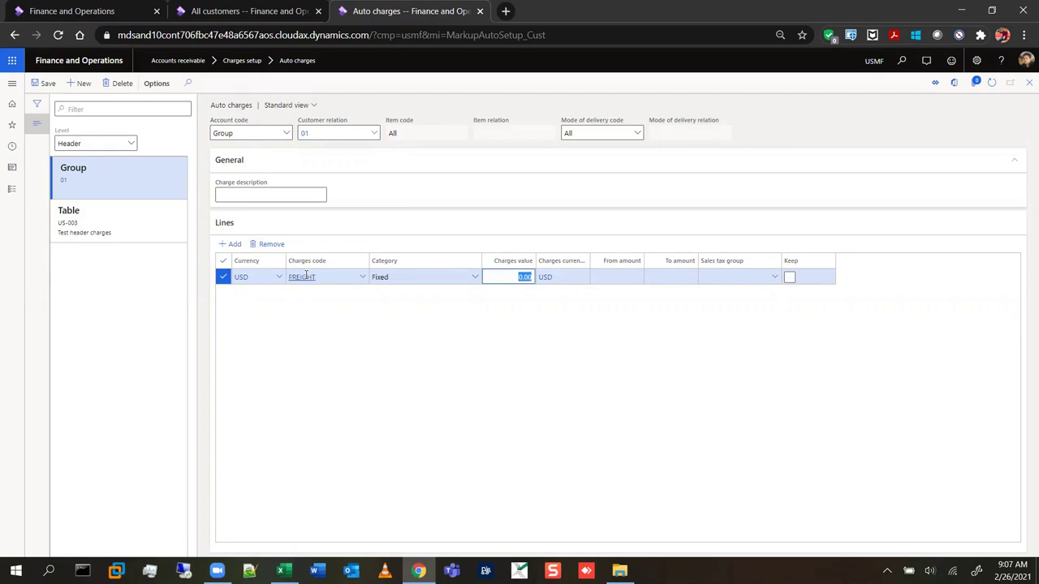
{"action": "type", "text": "20"}
{"action": "key", "text": "Tab"}
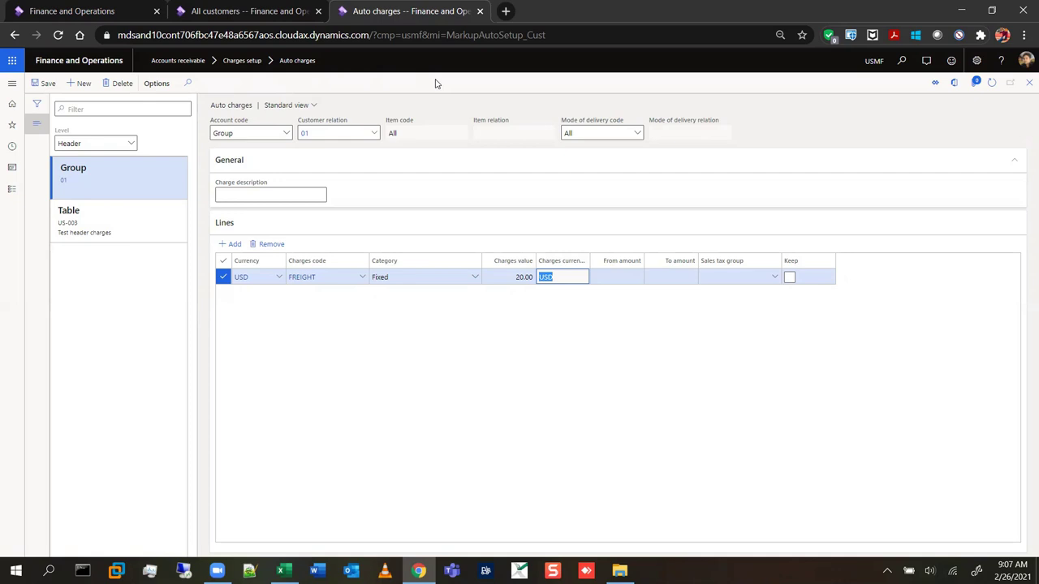
{"action": "left_click", "coordinate": [204, 133]}
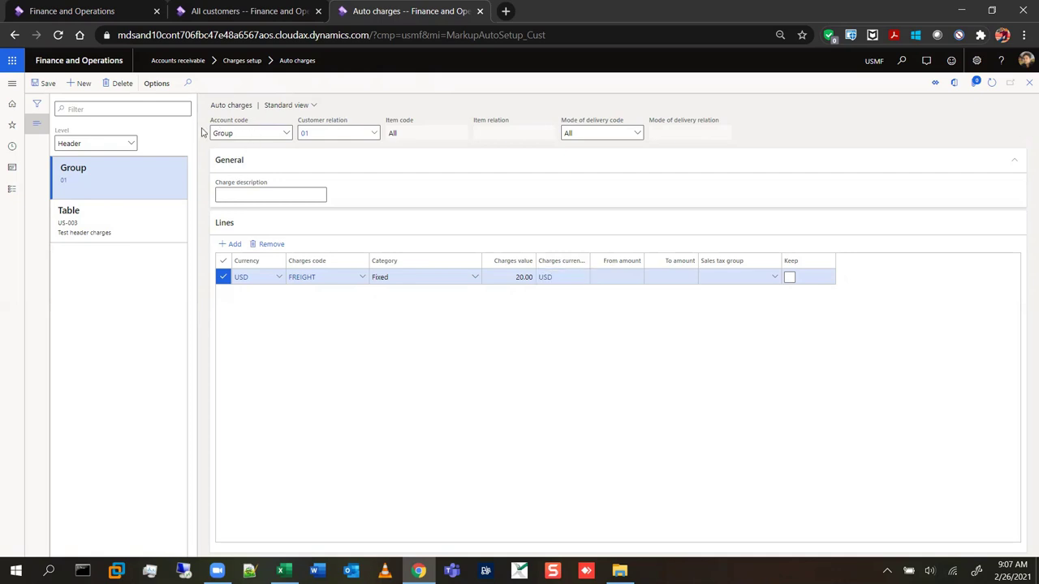
{"action": "left_click", "coordinate": [219, 133]}
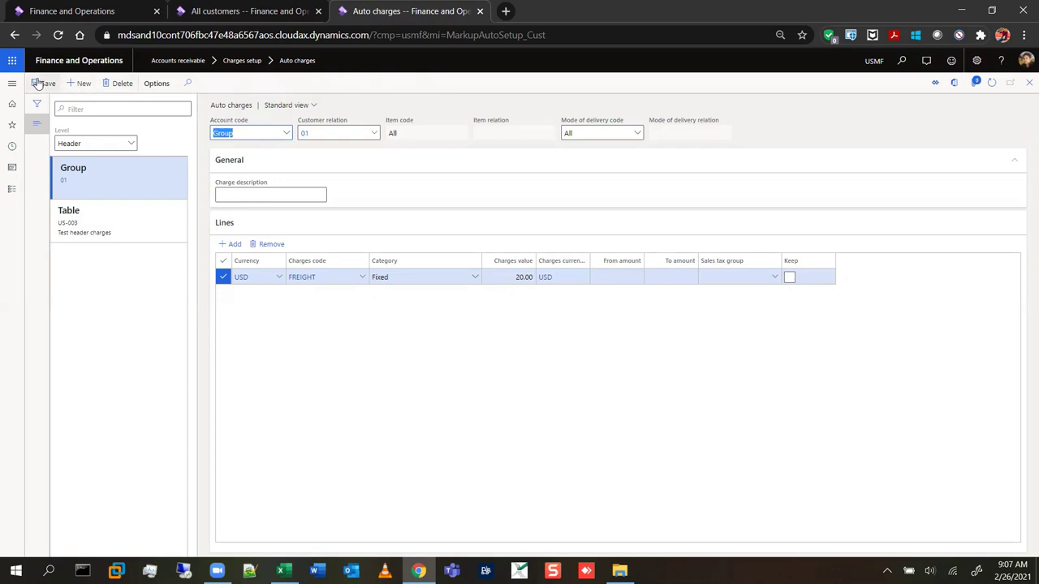
{"action": "left_click", "coordinate": [38, 84]}
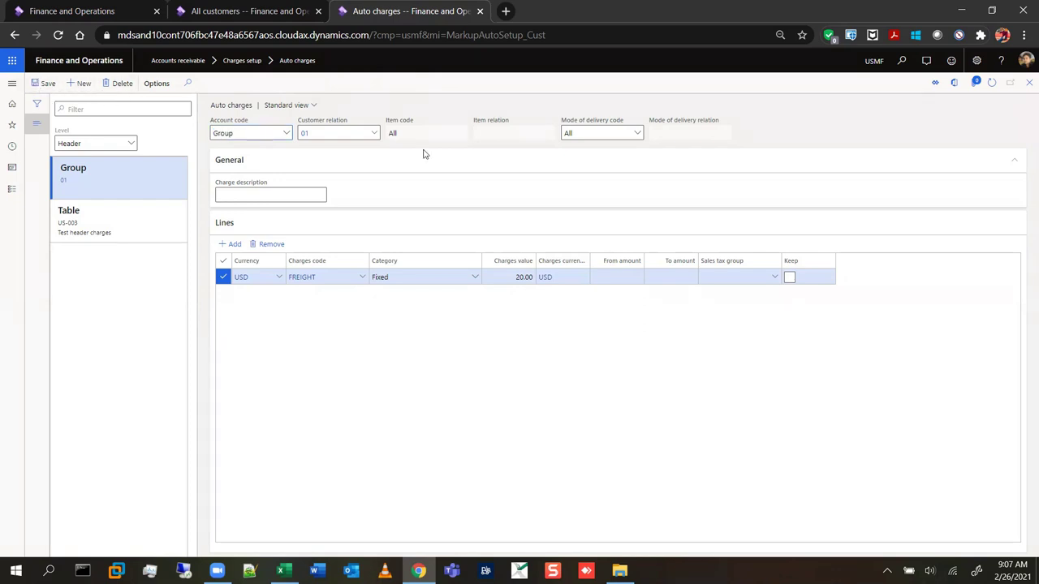
{"action": "left_click", "coordinate": [1026, 87]}
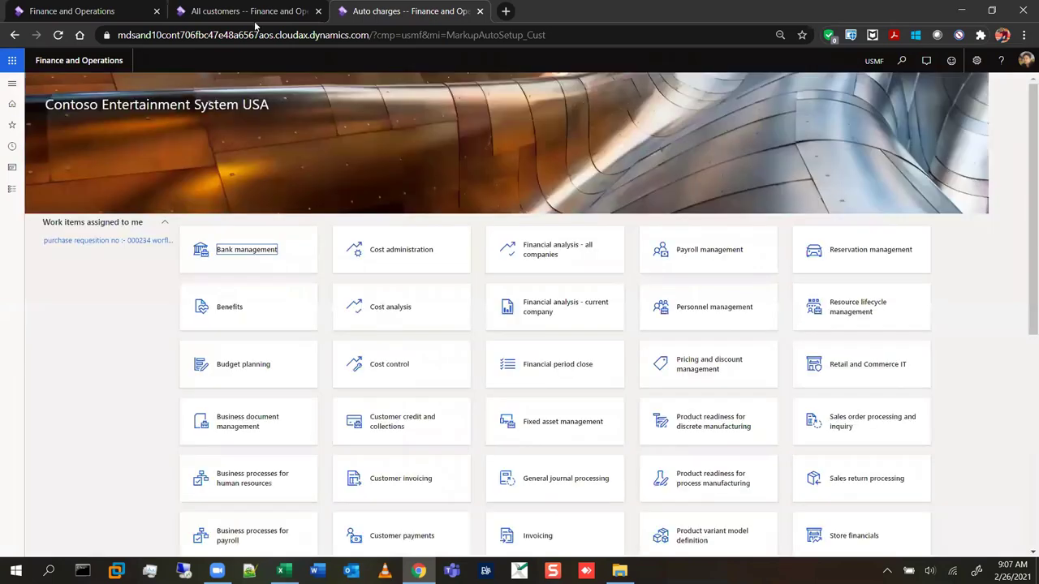
Step: Set the Seven seas customer's charges group to 01 in its sales order defaults and save the record
{"action": "left_click", "coordinate": [253, 11]}
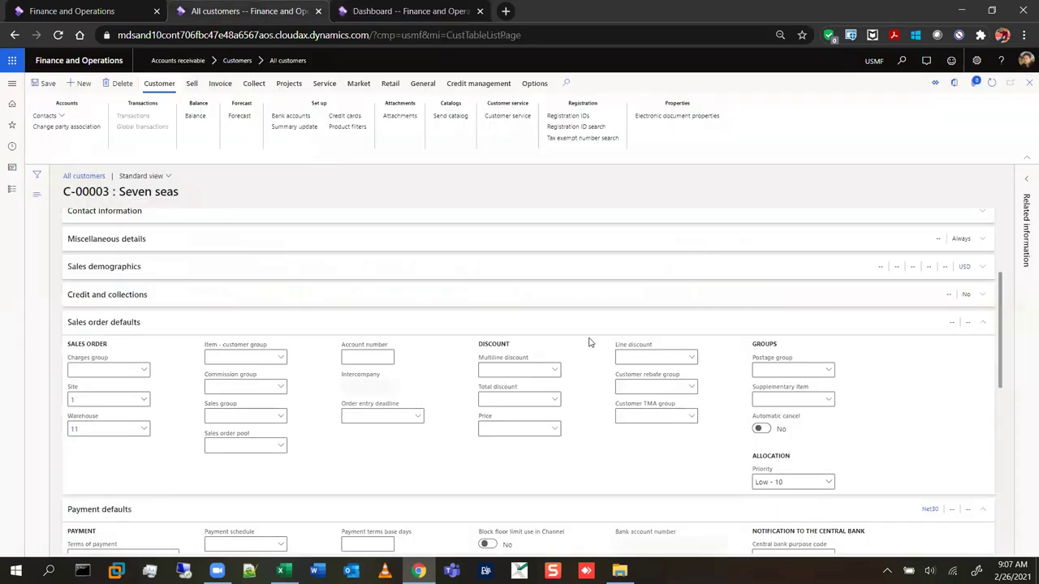
{"action": "left_click", "coordinate": [143, 371]}
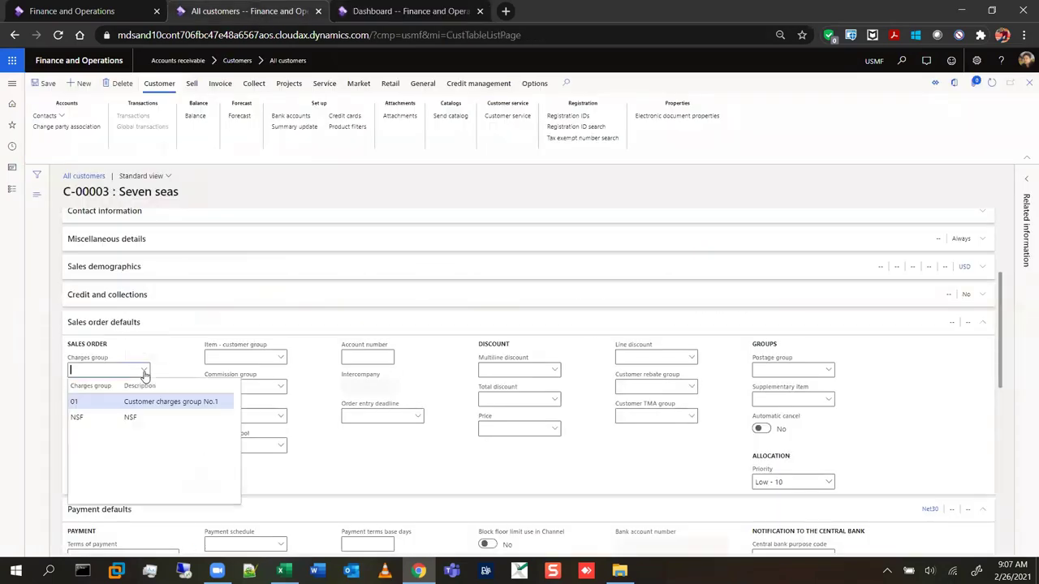
{"action": "left_click", "coordinate": [173, 400]}
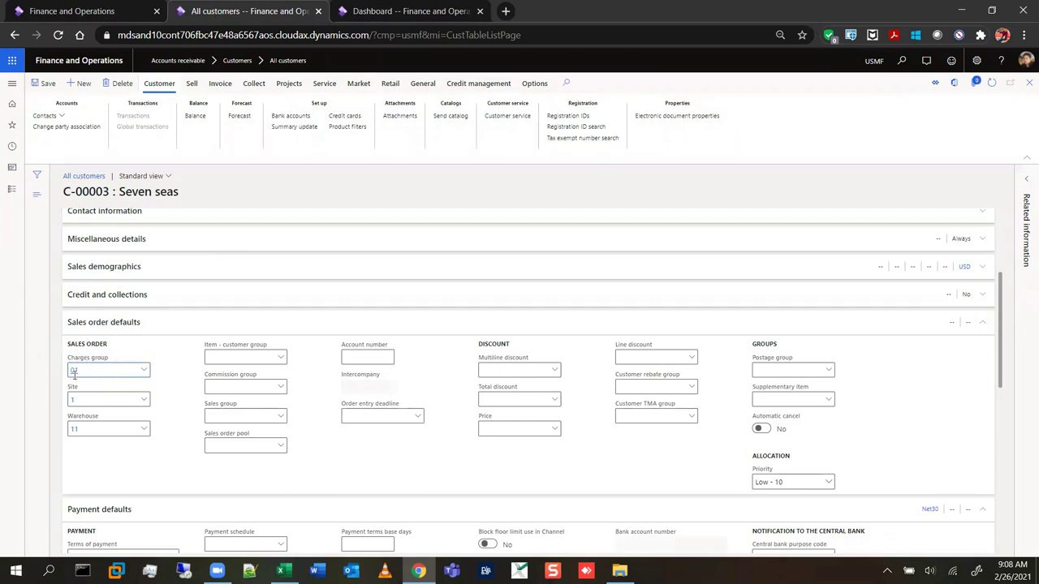
{"action": "left_click", "coordinate": [108, 371]}
{"action": "left_click_drag", "start_coordinate": [110, 376], "coordinate": [56, 382]}
{"action": "left_click", "coordinate": [111, 371]}
{"action": "left_click", "coordinate": [44, 89]}
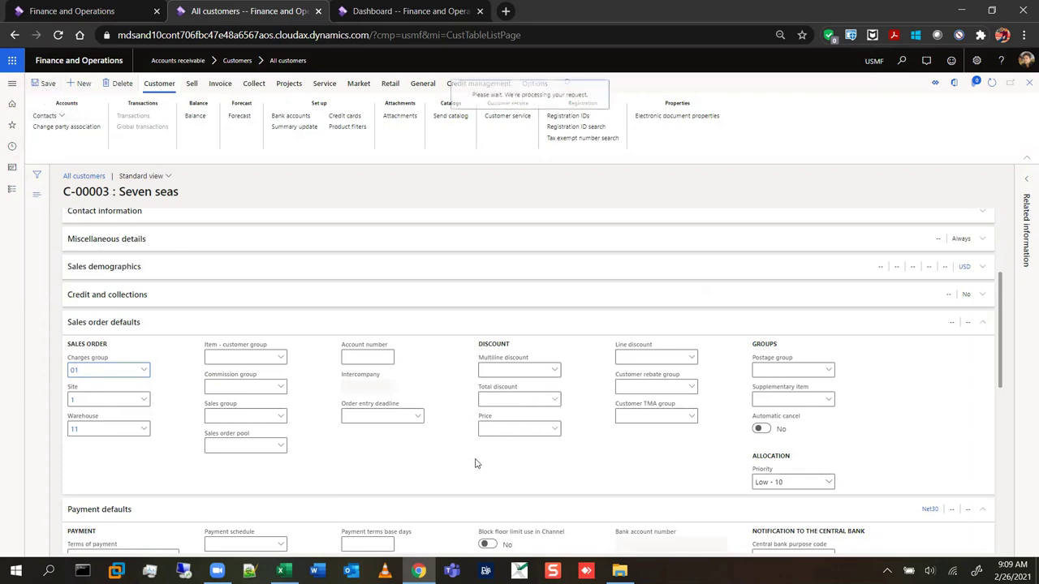
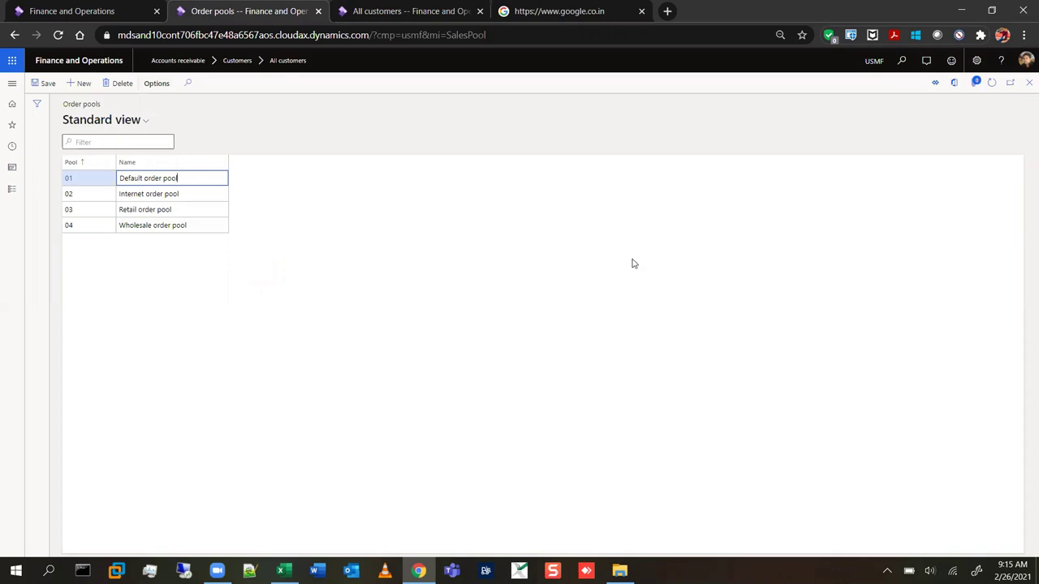
Step: Leave the order pools list and examine the Seven seas record's payment defaults, invoice and delivery, and general sections
{"action": "left_click", "coordinate": [1027, 86]}
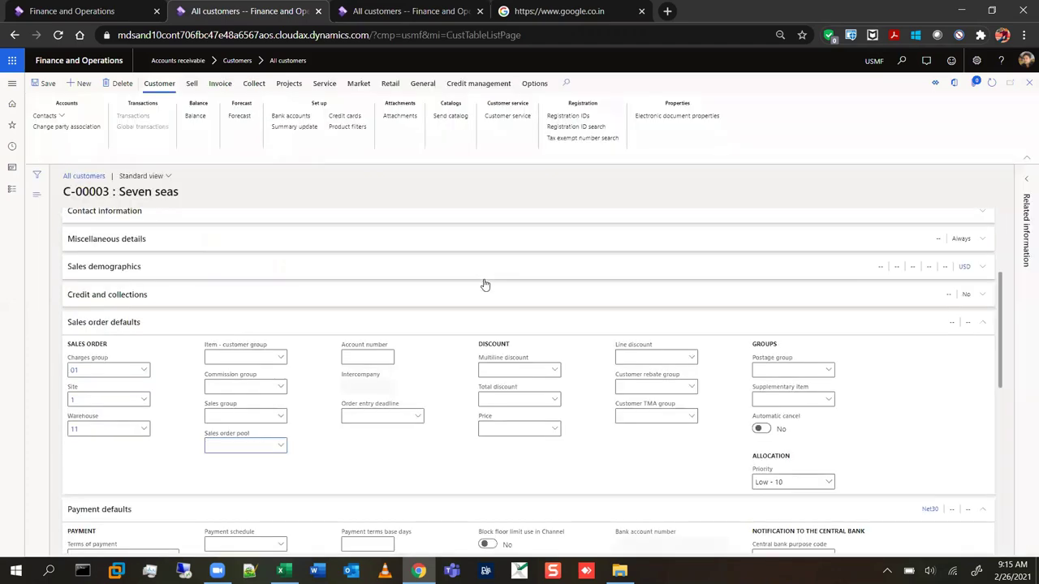
{"action": "scroll", "coordinate": [618, 383], "scroll_direction": "down", "scroll_amount": 5}
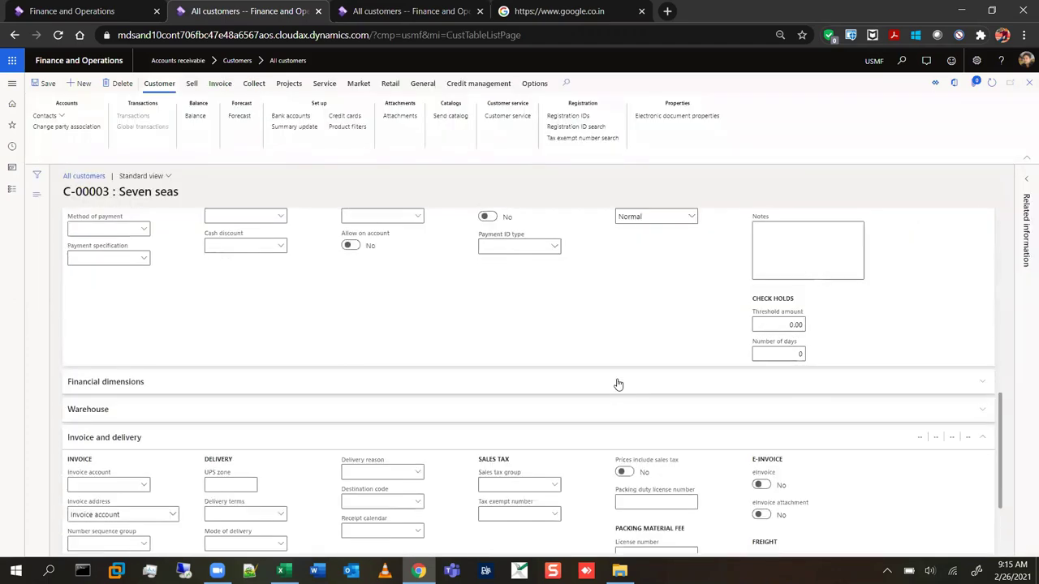
{"action": "scroll", "coordinate": [618, 384], "scroll_direction": "up", "scroll_amount": 2}
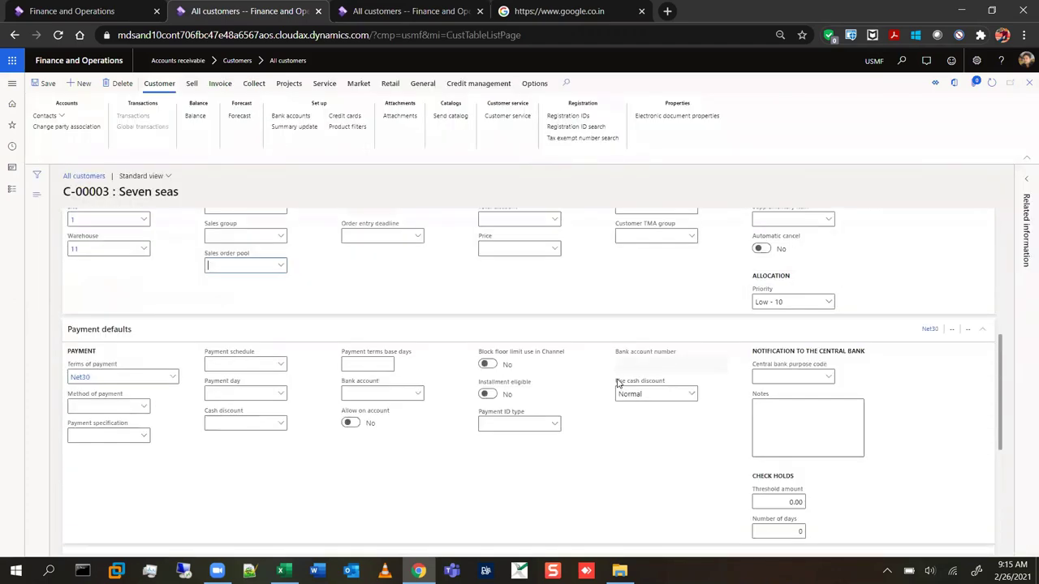
{"action": "left_click", "coordinate": [127, 375]}
{"action": "scroll", "coordinate": [739, 452], "scroll_direction": "down", "scroll_amount": 5}
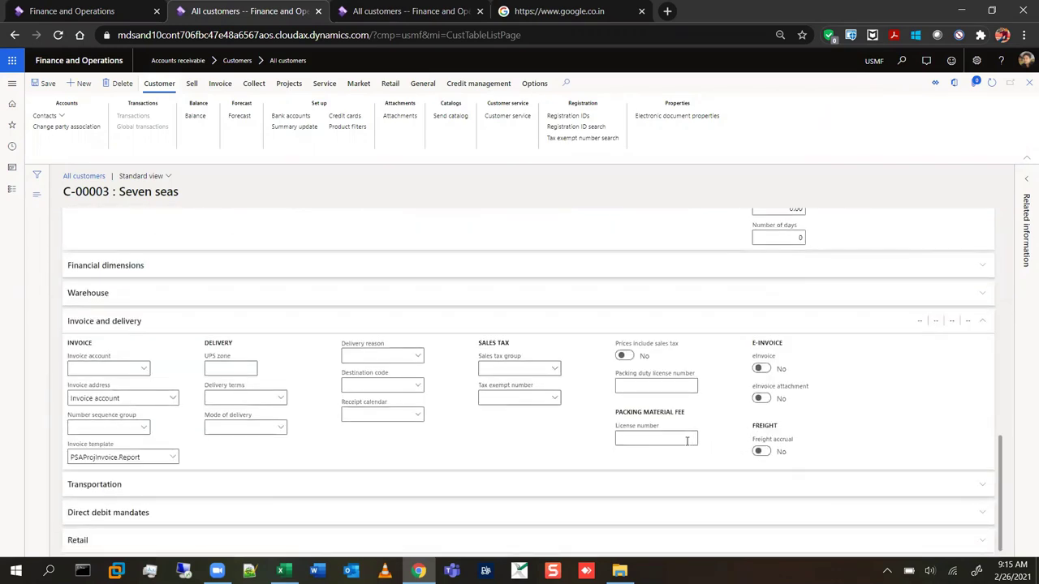
{"action": "scroll", "coordinate": [687, 442], "scroll_direction": "up", "scroll_amount": 6}
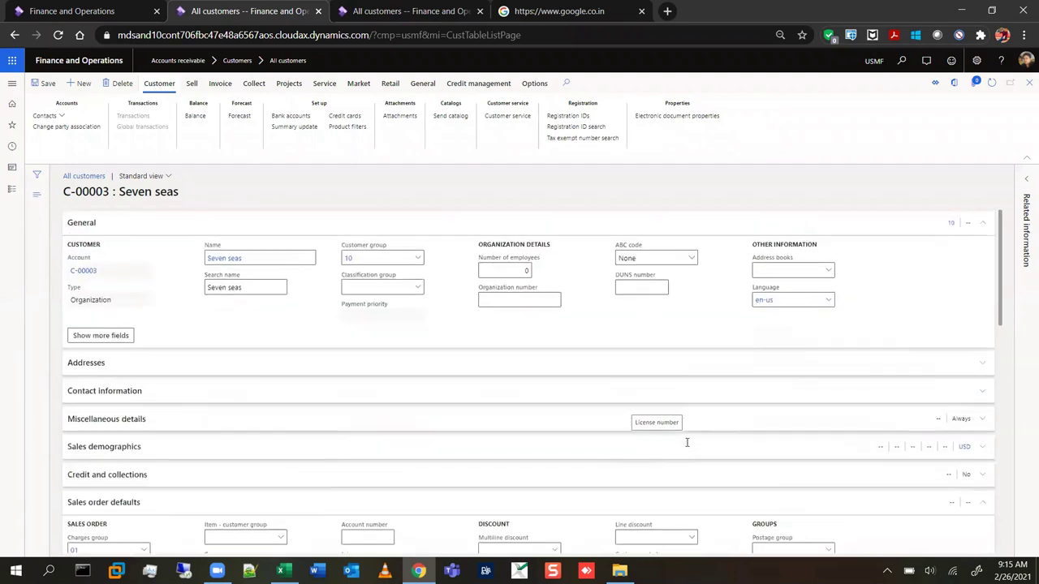
{"action": "scroll", "coordinate": [686, 441], "scroll_direction": "down", "scroll_amount": 6}
{"action": "scroll", "coordinate": [687, 442], "scroll_direction": "up", "scroll_amount": 6}
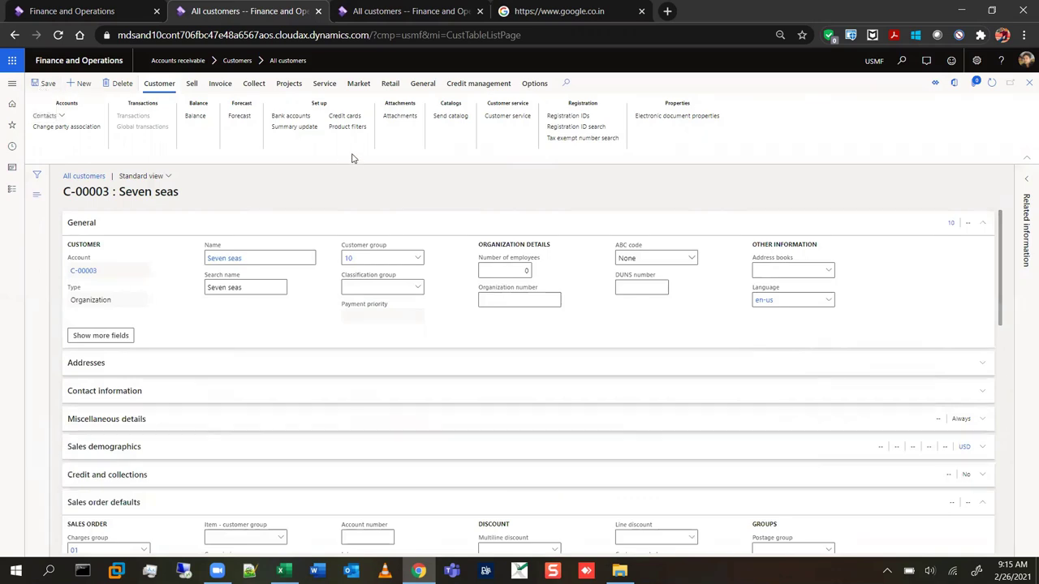
{"action": "key", "text": "Tab"}
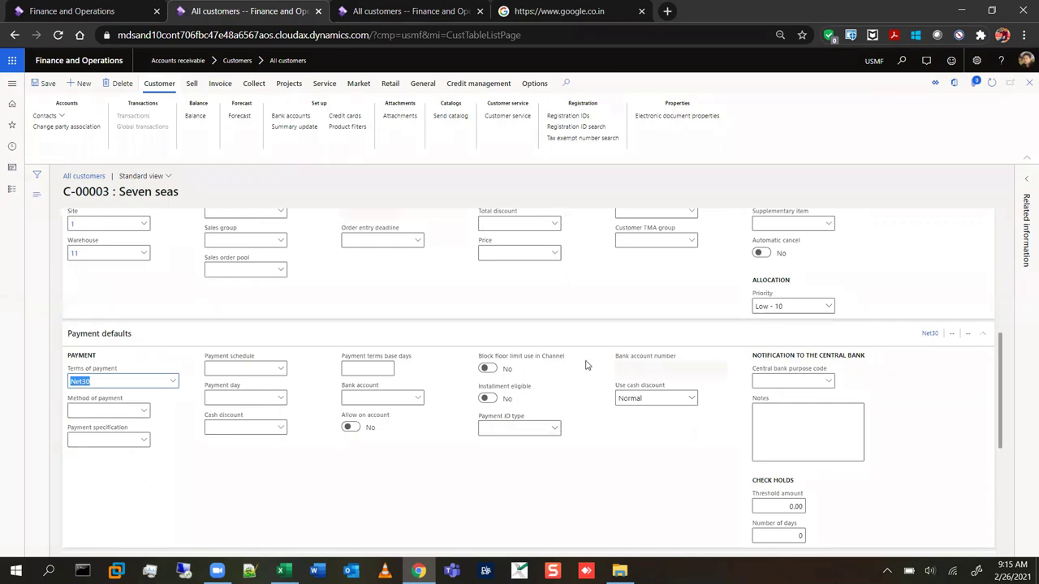
{"action": "scroll", "coordinate": [583, 363], "scroll_direction": "down", "scroll_amount": 3}
{"action": "scroll", "coordinate": [583, 363], "scroll_direction": "up", "scroll_amount": 10}
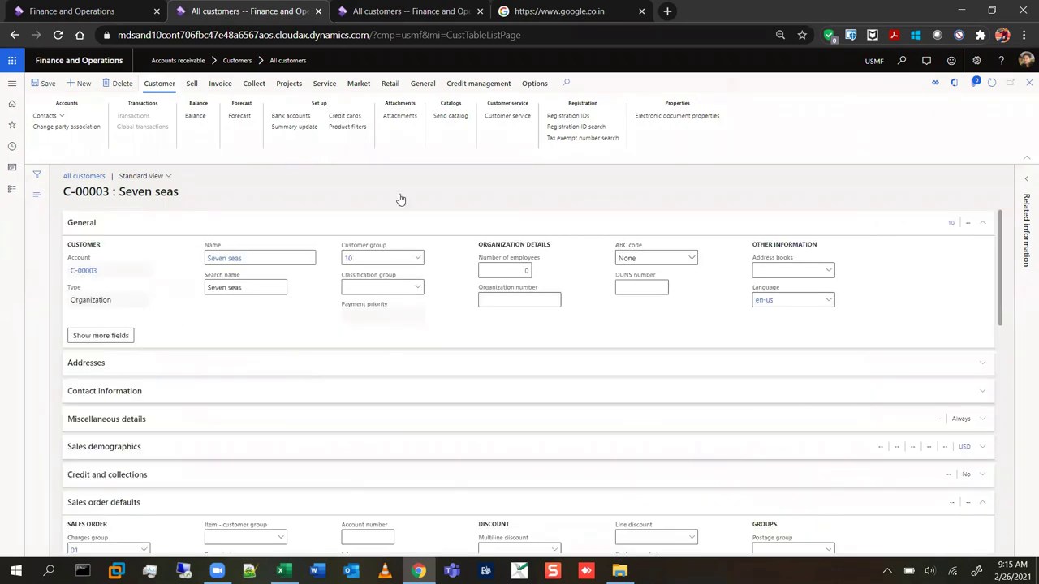
Step: In the third browser tab, look over the Sales and marketing quotation and agreement entries and open the list of all sales orders
{"action": "left_click", "coordinate": [384, 16]}
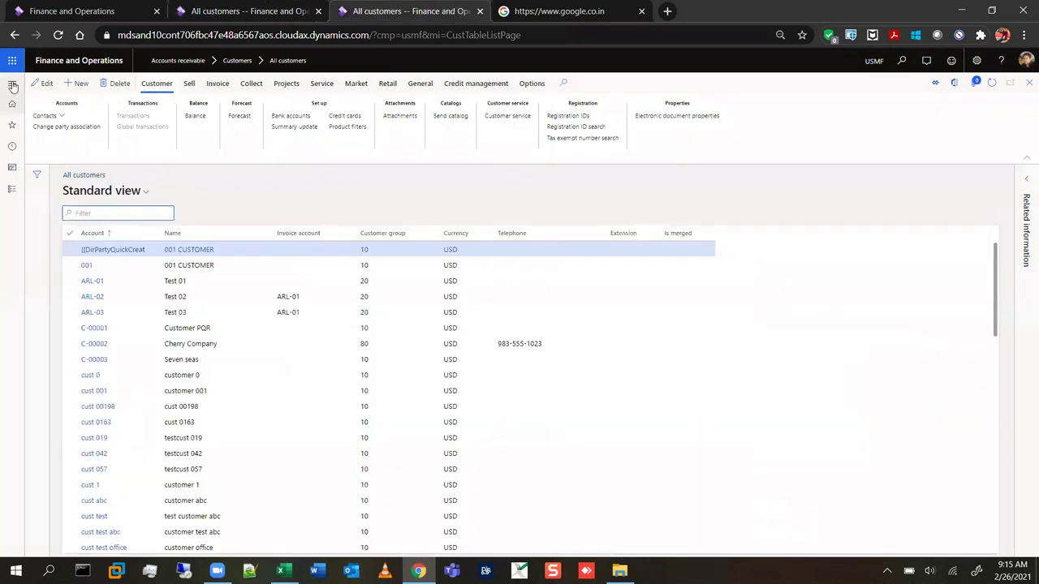
{"action": "left_click", "coordinate": [12, 83]}
{"action": "left_click", "coordinate": [90, 223]}
{"action": "scroll", "coordinate": [65, 405], "scroll_direction": "down", "scroll_amount": 4}
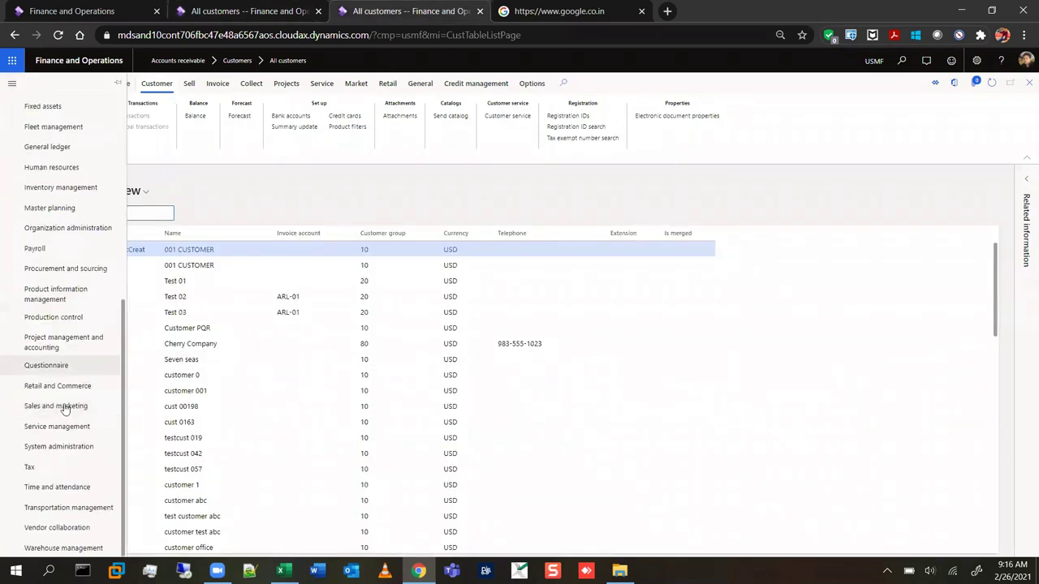
{"action": "left_click", "coordinate": [61, 407]}
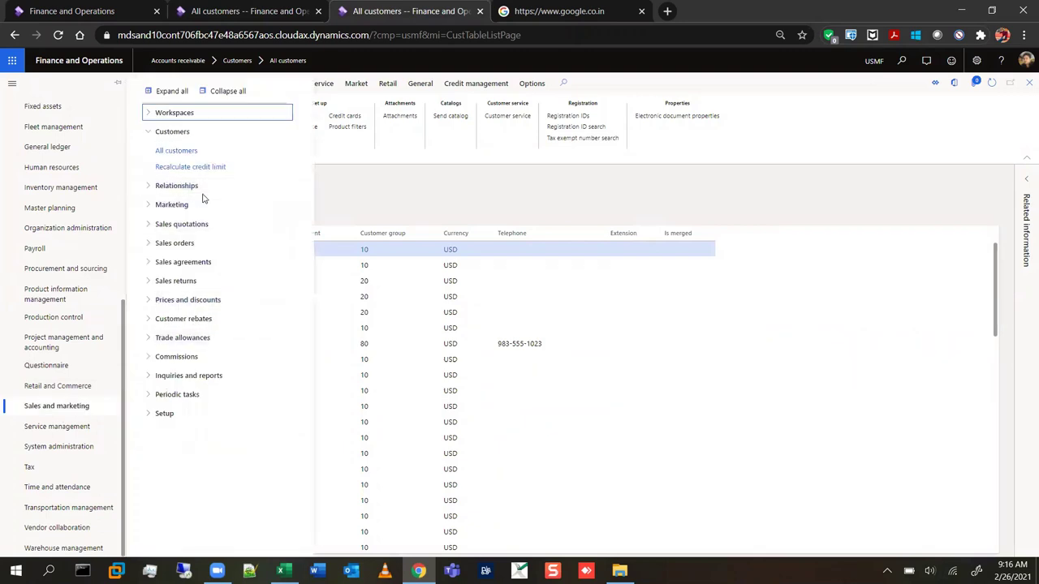
{"action": "left_click", "coordinate": [146, 225]}
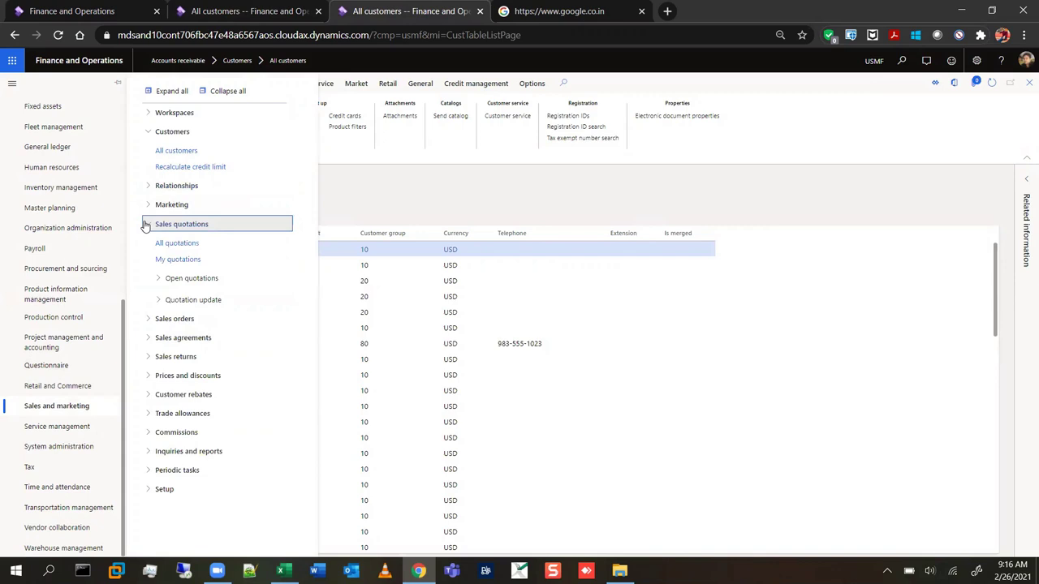
{"action": "left_click", "coordinate": [146, 225]}
{"action": "left_click", "coordinate": [144, 262]}
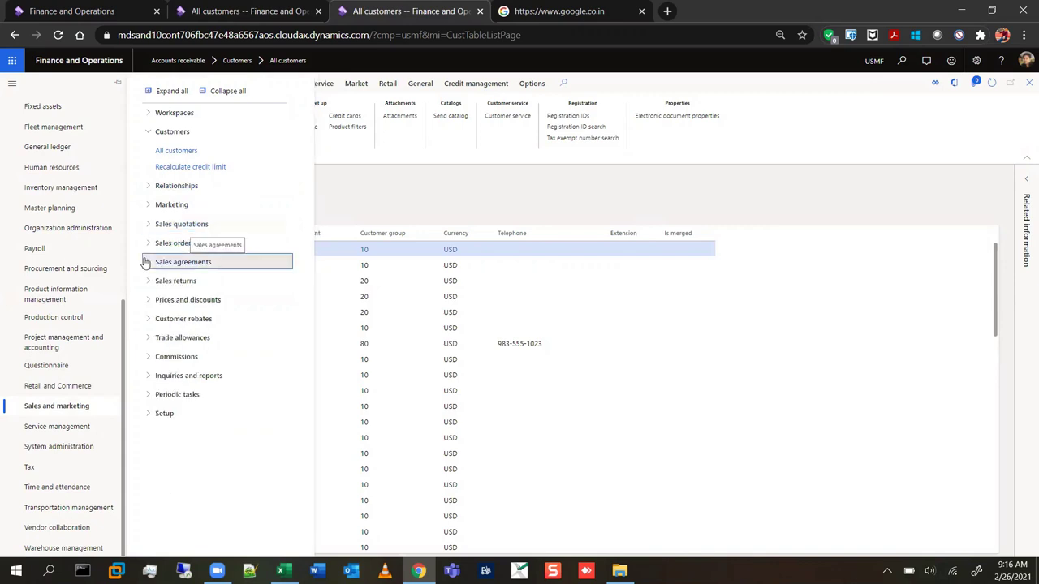
{"action": "left_click", "coordinate": [145, 262]}
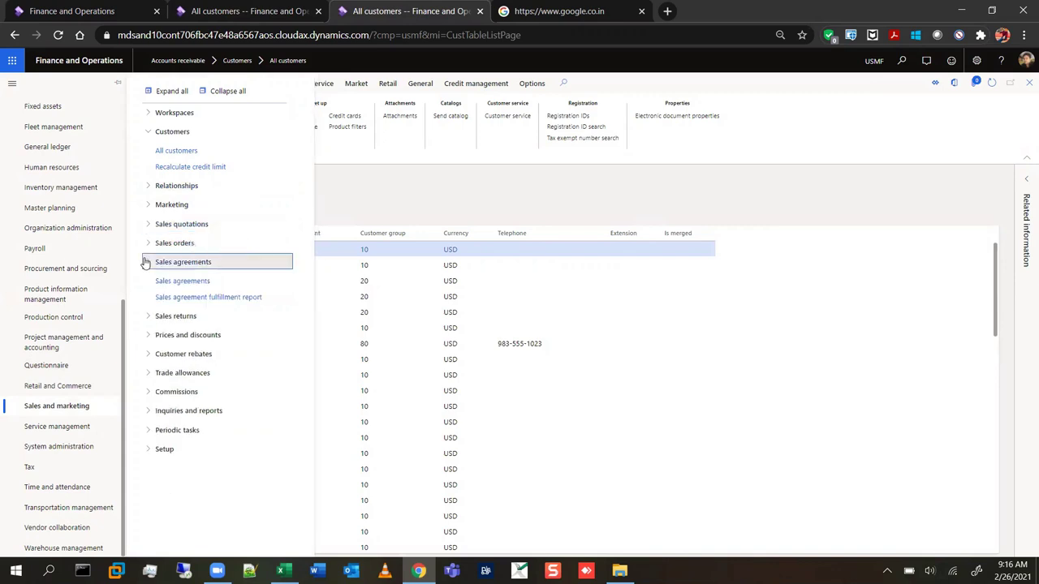
{"action": "left_click", "coordinate": [145, 262]}
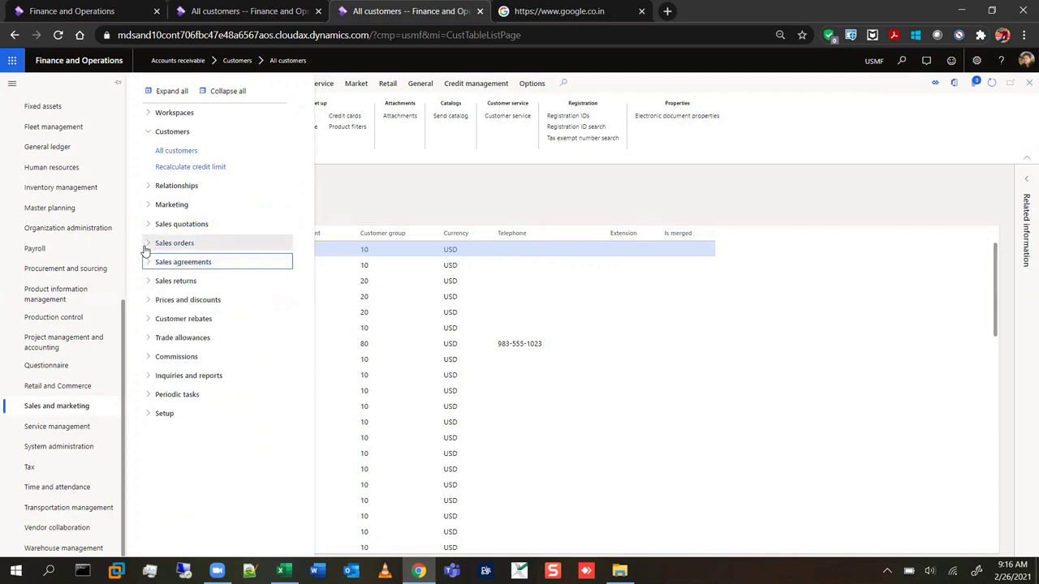
{"action": "left_click", "coordinate": [146, 244]}
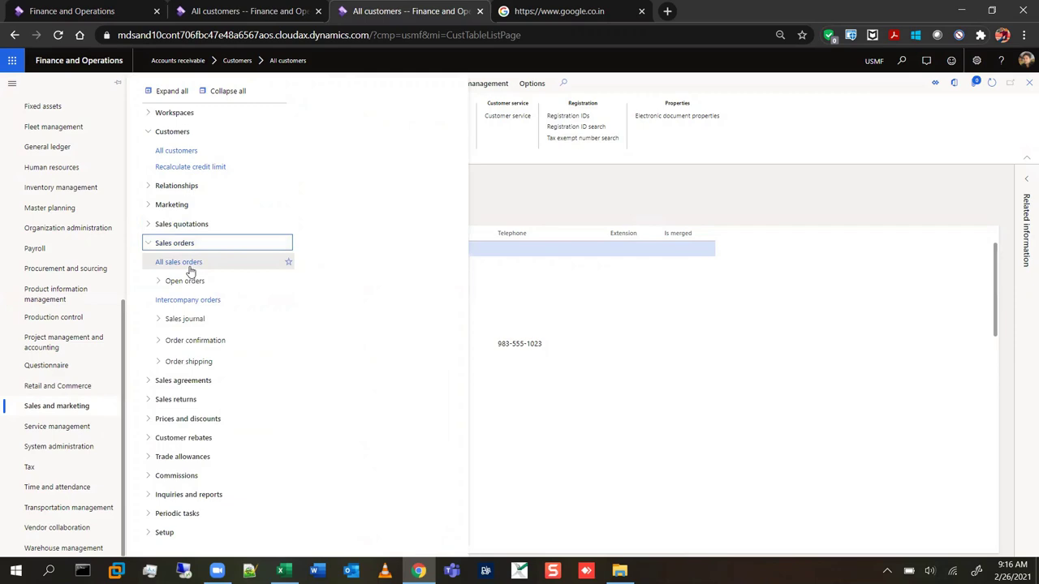
{"action": "left_click", "coordinate": [189, 267]}
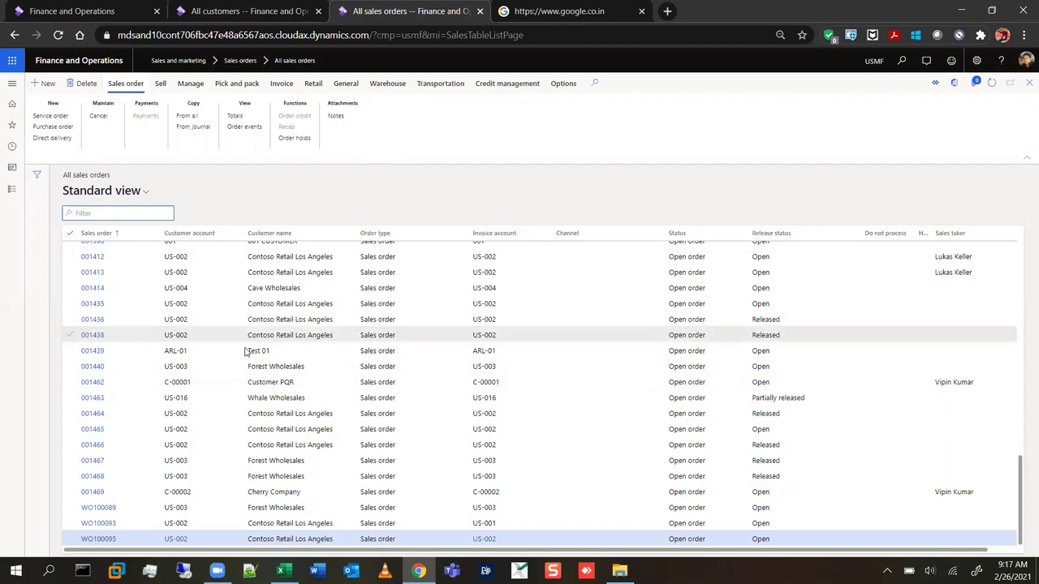
Step: Look through the sales orders list and start a new sales order with Seven seas as the customer
{"action": "scroll", "coordinate": [243, 348], "scroll_direction": "up", "scroll_amount": 10}
{"action": "scroll", "coordinate": [244, 348], "scroll_direction": "up", "scroll_amount": 1}
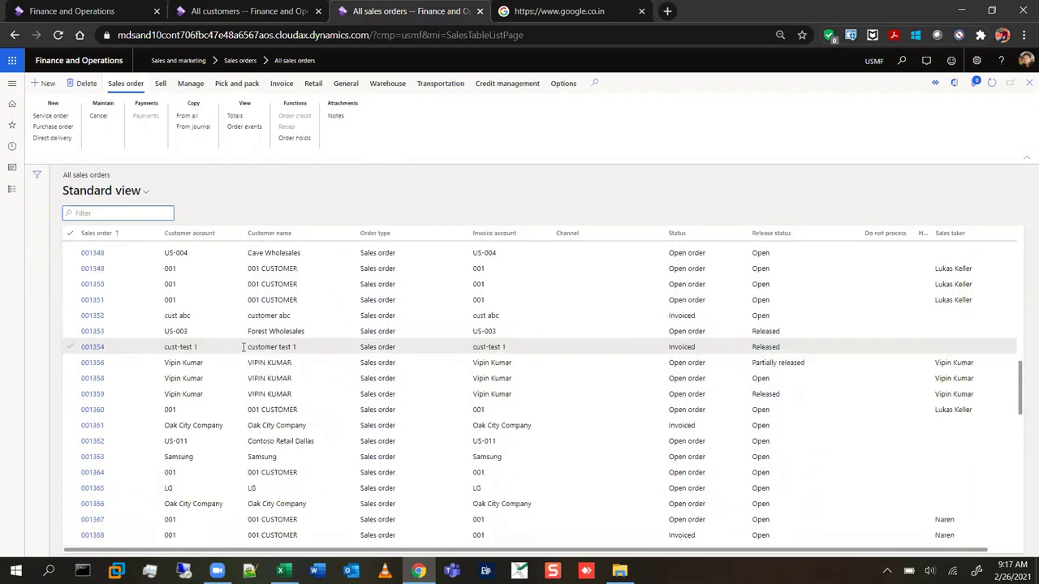
{"action": "scroll", "coordinate": [244, 348], "scroll_direction": "down", "scroll_amount": 3}
{"action": "scroll", "coordinate": [244, 348], "scroll_direction": "up", "scroll_amount": 8}
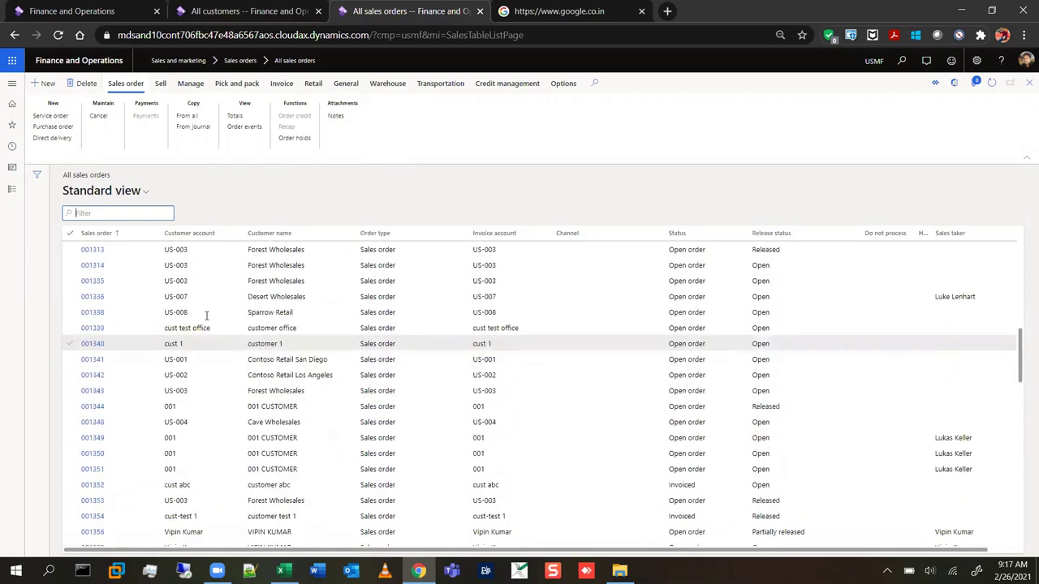
{"action": "scroll", "coordinate": [139, 231], "scroll_direction": "down", "scroll_amount": 10}
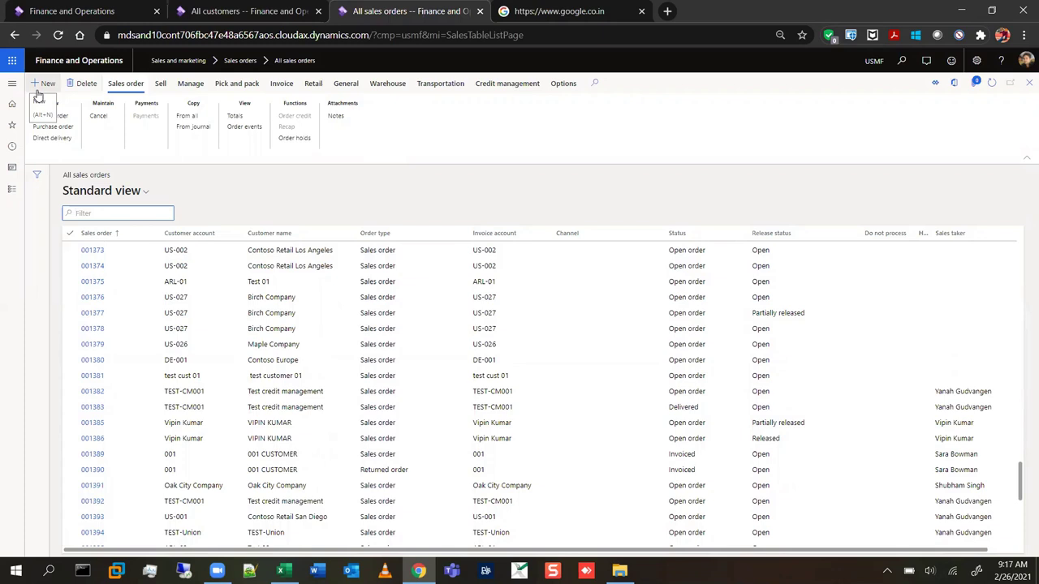
{"action": "left_click", "coordinate": [37, 87]}
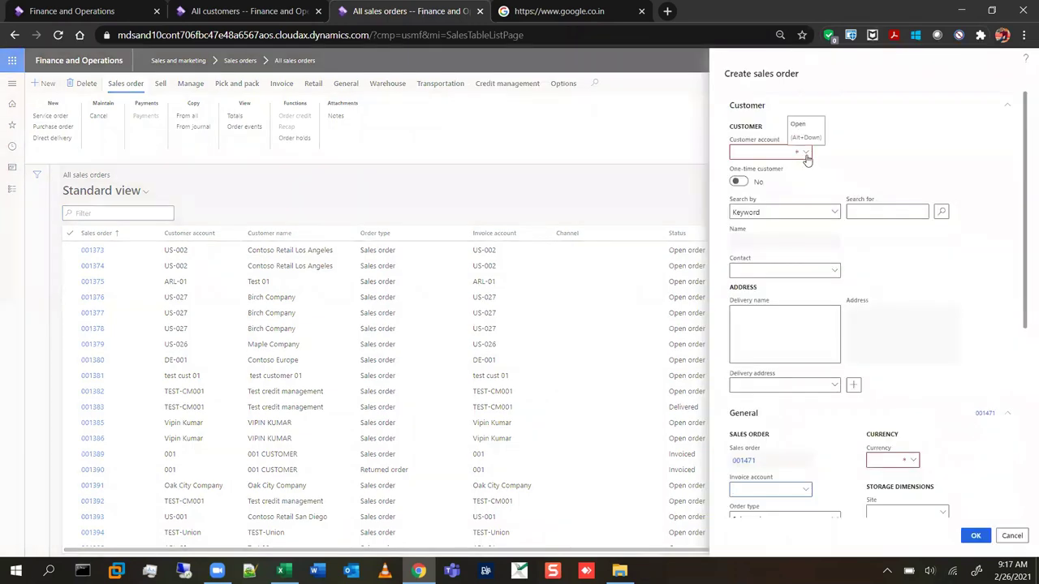
{"action": "left_click", "coordinate": [807, 159]}
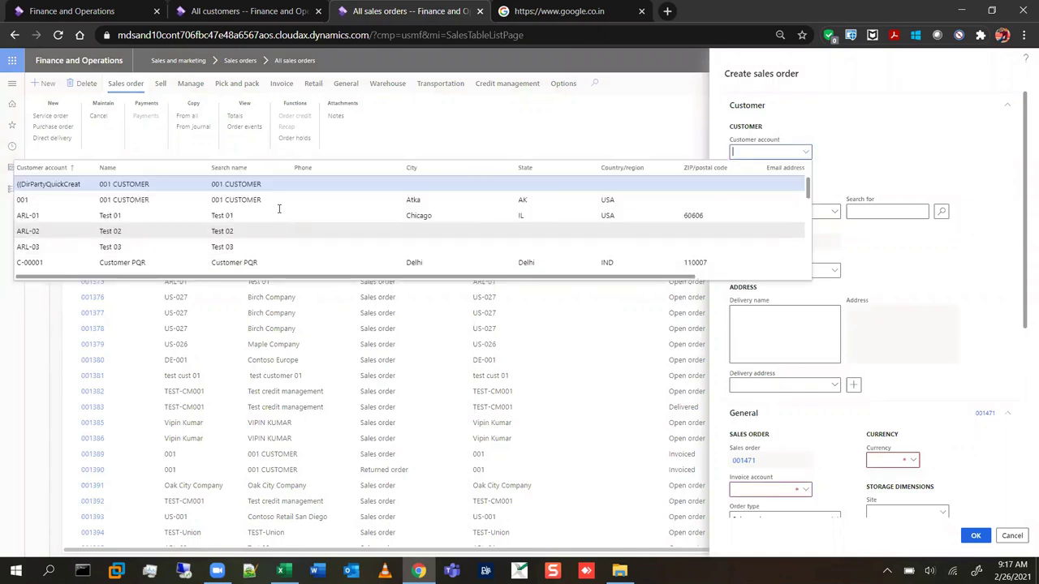
{"action": "type", "text": "seve"}
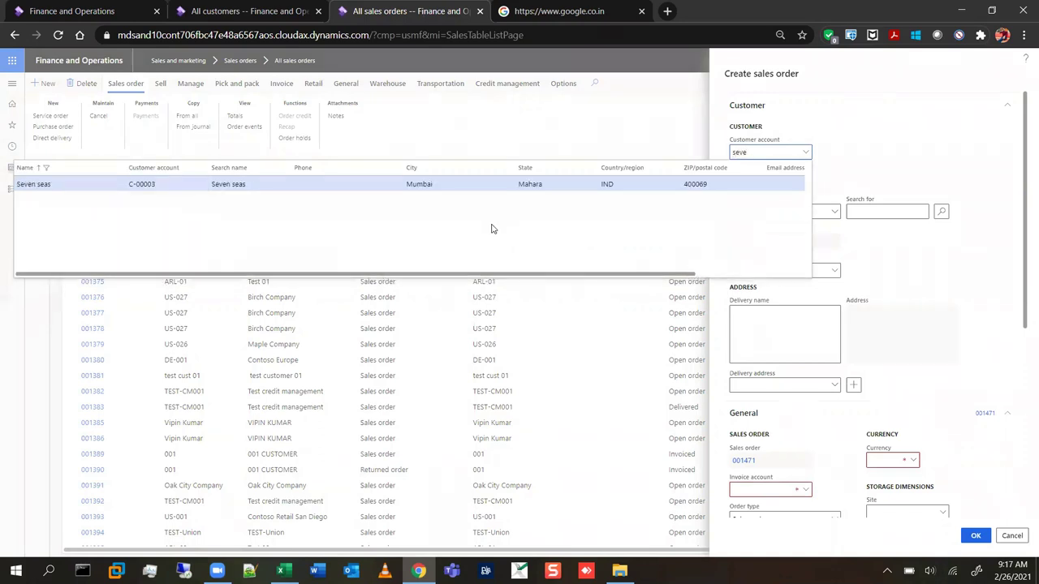
{"action": "key", "text": "Tab"}
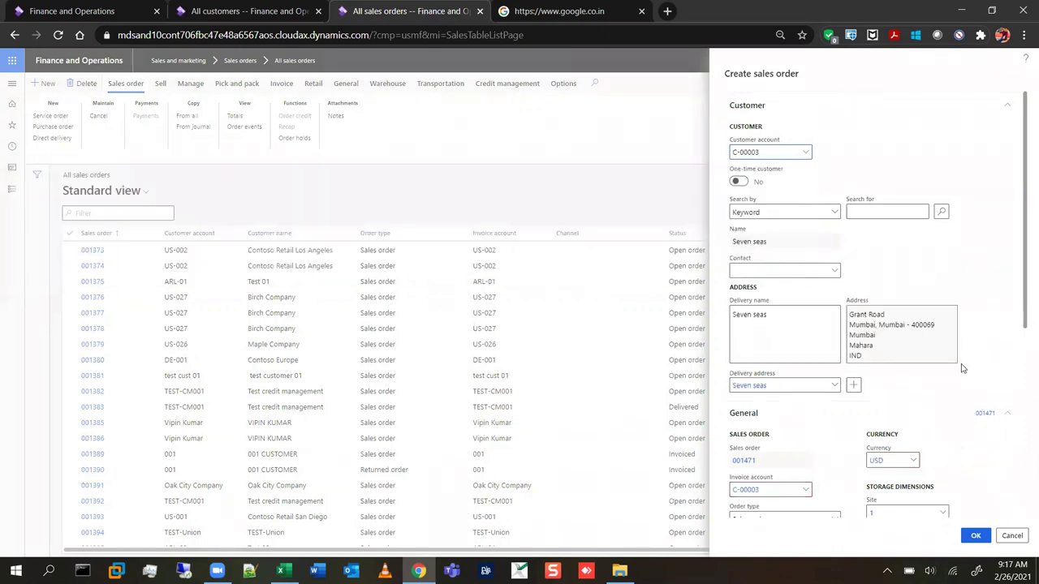
Step: Review the new order's general and administration defaults, check the sales taker choices without changing them, and create the order
{"action": "scroll", "coordinate": [883, 218], "scroll_direction": "down", "scroll_amount": 3}
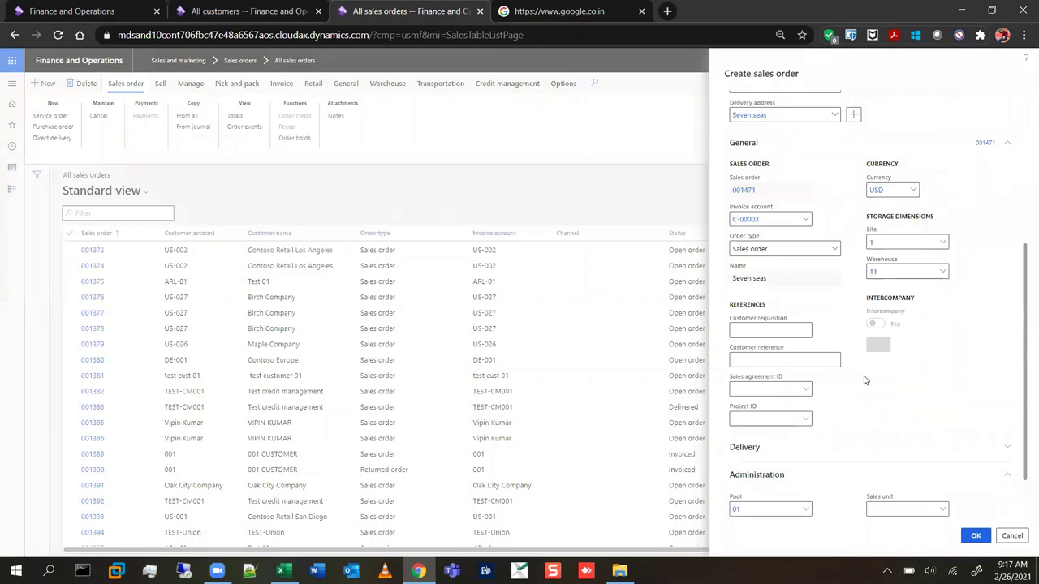
{"action": "scroll", "coordinate": [935, 362], "scroll_direction": "up", "scroll_amount": 3}
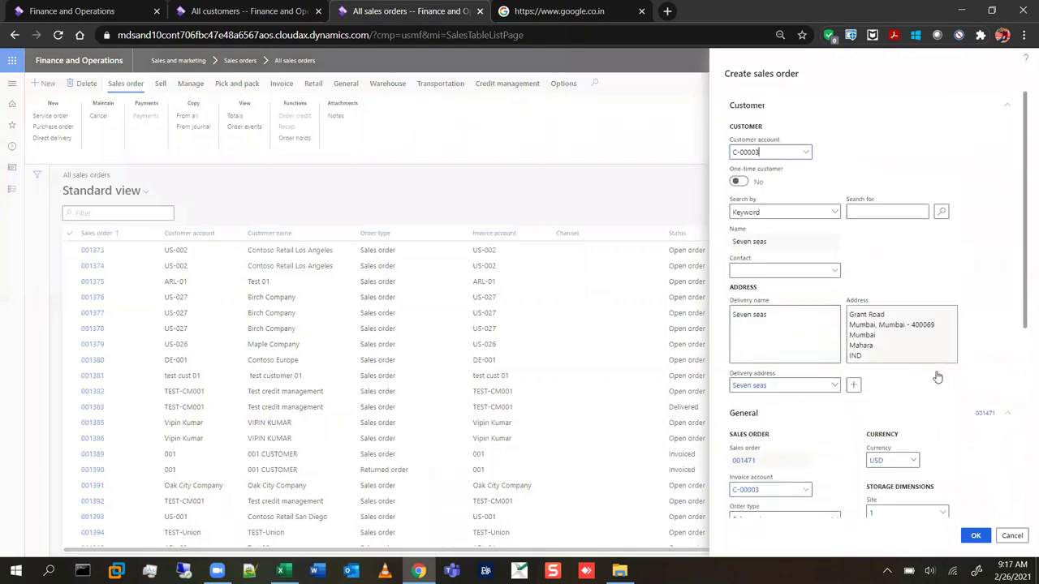
{"action": "scroll", "coordinate": [937, 374], "scroll_direction": "down", "scroll_amount": 5}
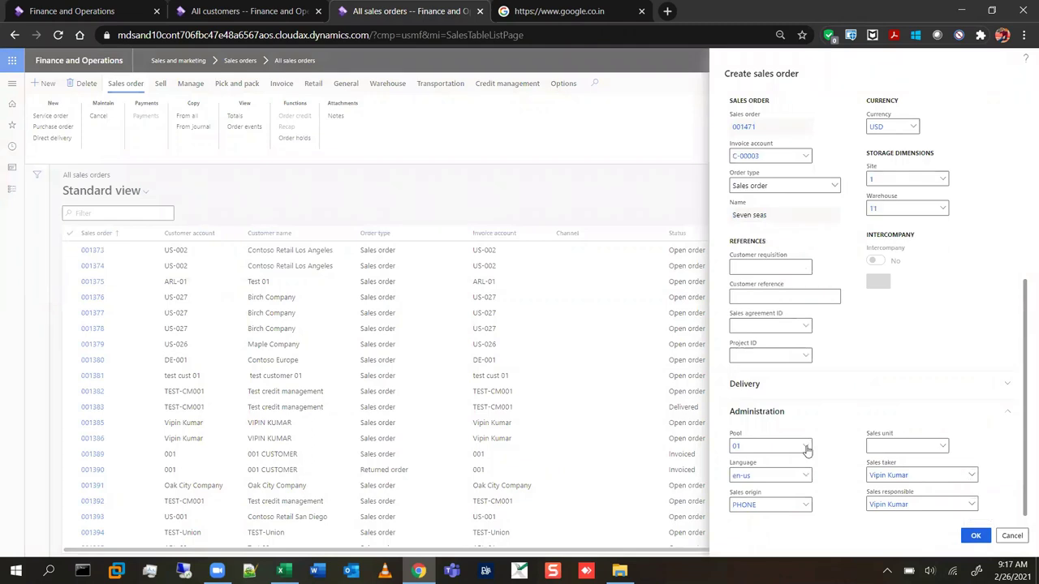
{"action": "left_click", "coordinate": [971, 477]}
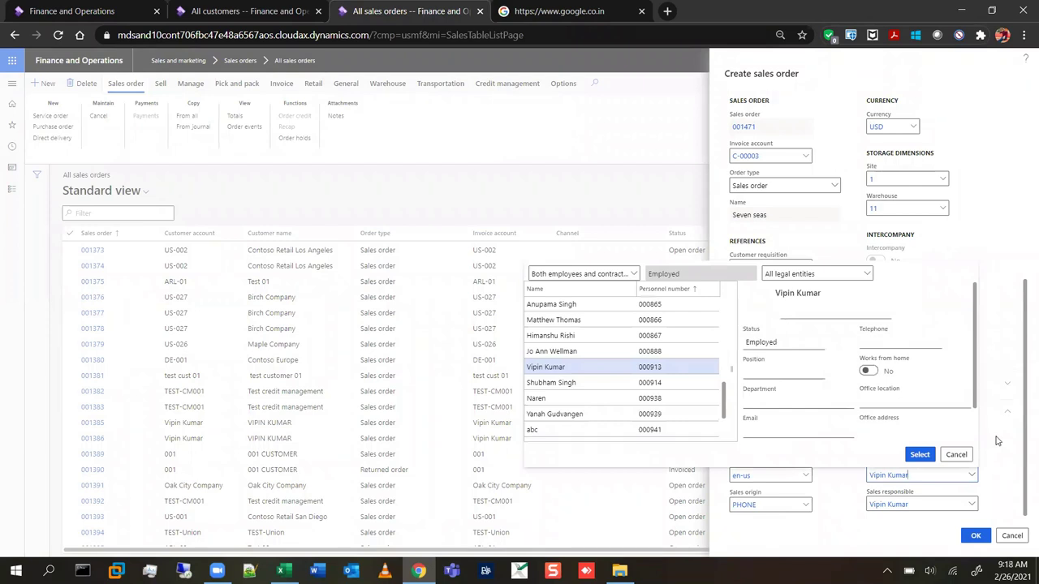
{"action": "left_click", "coordinate": [997, 440]}
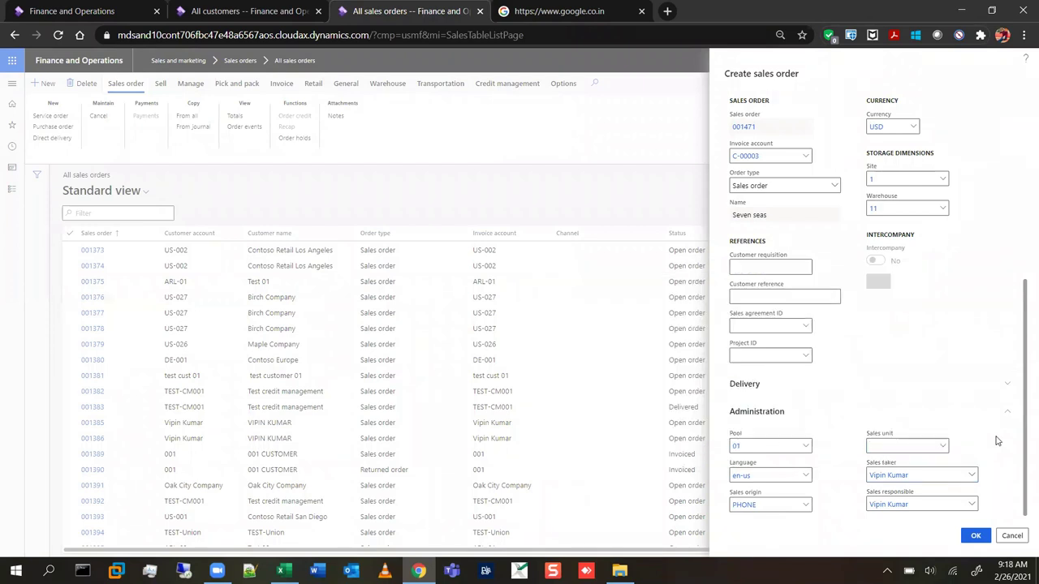
{"action": "left_click", "coordinate": [976, 540]}
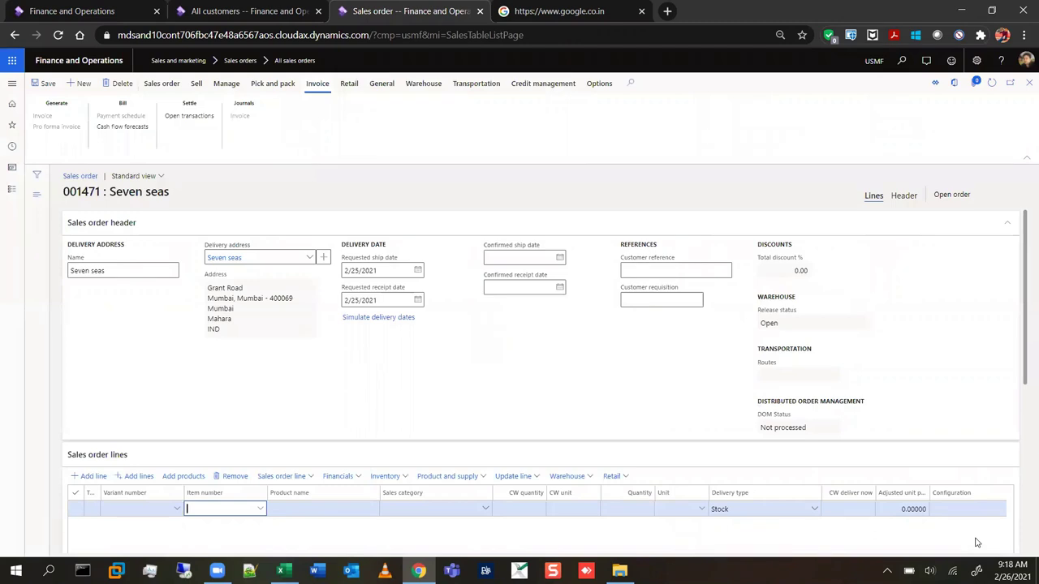
Step: Examine the new Seven seas order's header view, from its general details to the credit management section
{"action": "left_click", "coordinate": [904, 196]}
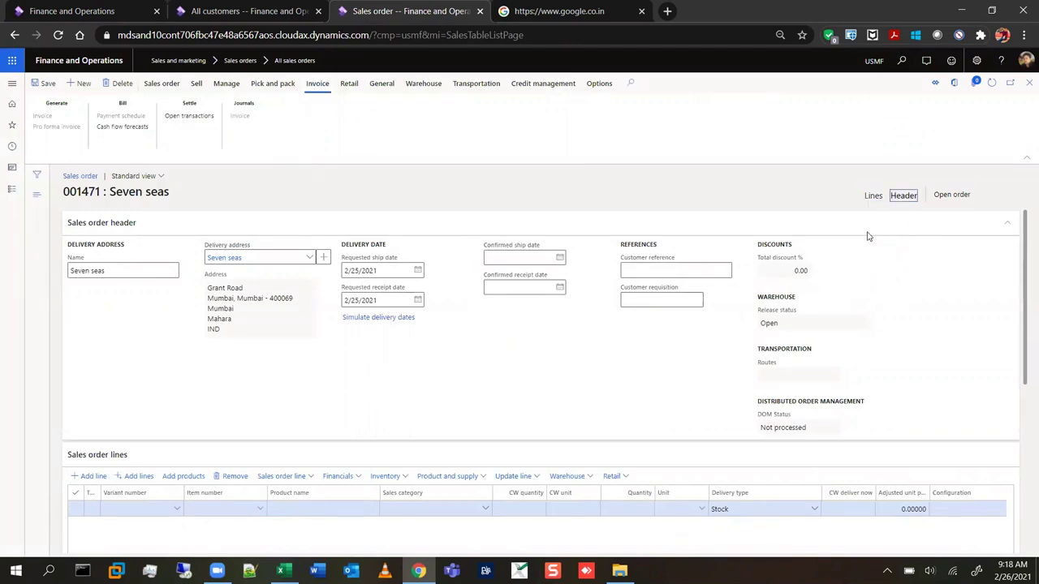
{"action": "scroll", "coordinate": [768, 404], "scroll_direction": "down", "scroll_amount": 2}
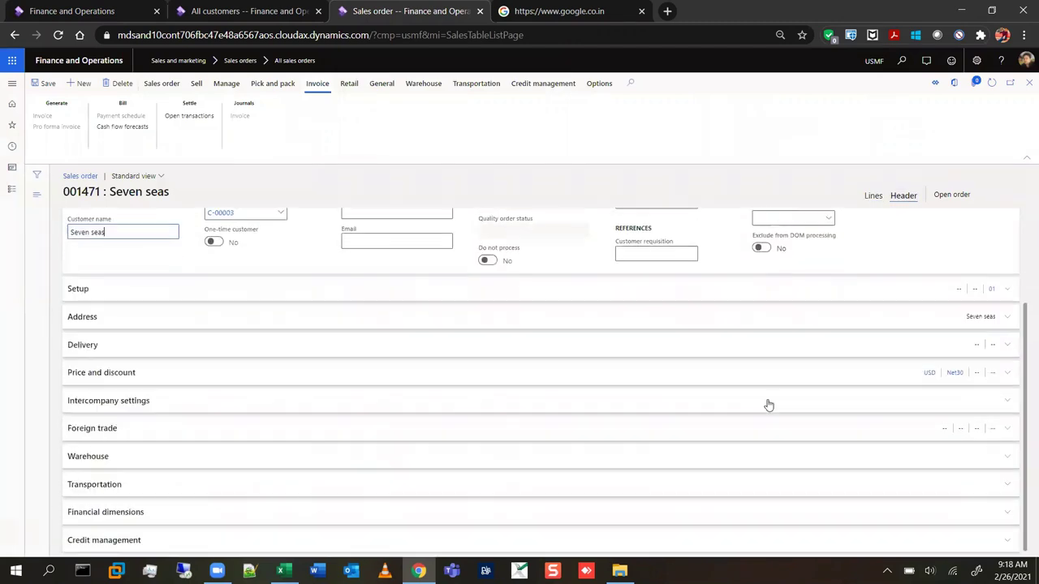
{"action": "scroll", "coordinate": [768, 405], "scroll_direction": "up", "scroll_amount": 2}
{"action": "scroll", "coordinate": [768, 404], "scroll_direction": "down", "scroll_amount": 2}
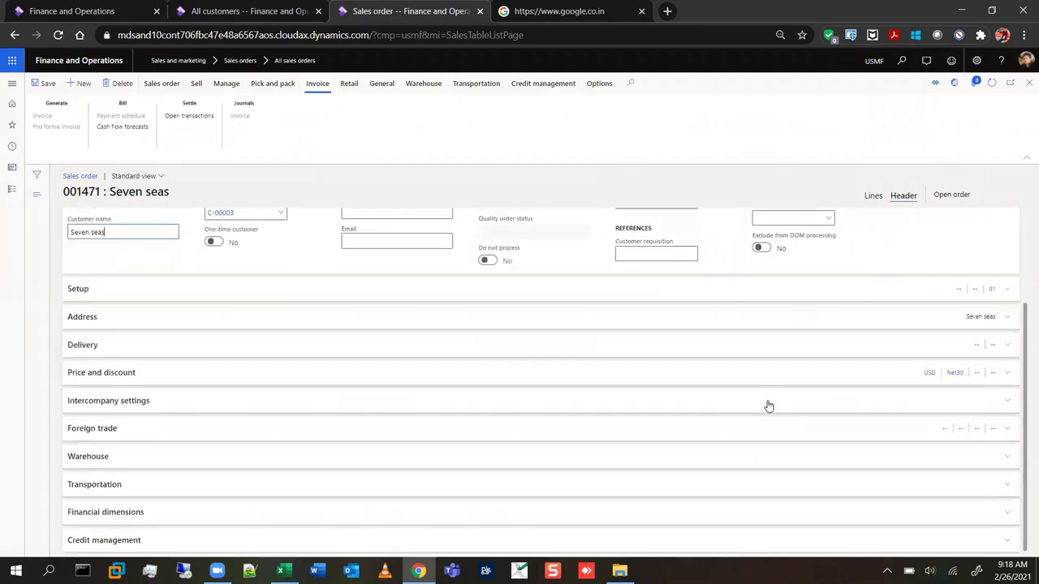
{"action": "scroll", "coordinate": [769, 404], "scroll_direction": "up", "scroll_amount": 2}
{"action": "scroll", "coordinate": [768, 404], "scroll_direction": "down", "scroll_amount": 2}
{"action": "scroll", "coordinate": [768, 404], "scroll_direction": "up", "scroll_amount": 2}
{"action": "scroll", "coordinate": [768, 404], "scroll_direction": "down", "scroll_amount": 2}
{"action": "scroll", "coordinate": [322, 480], "scroll_direction": "up", "scroll_amount": 2}
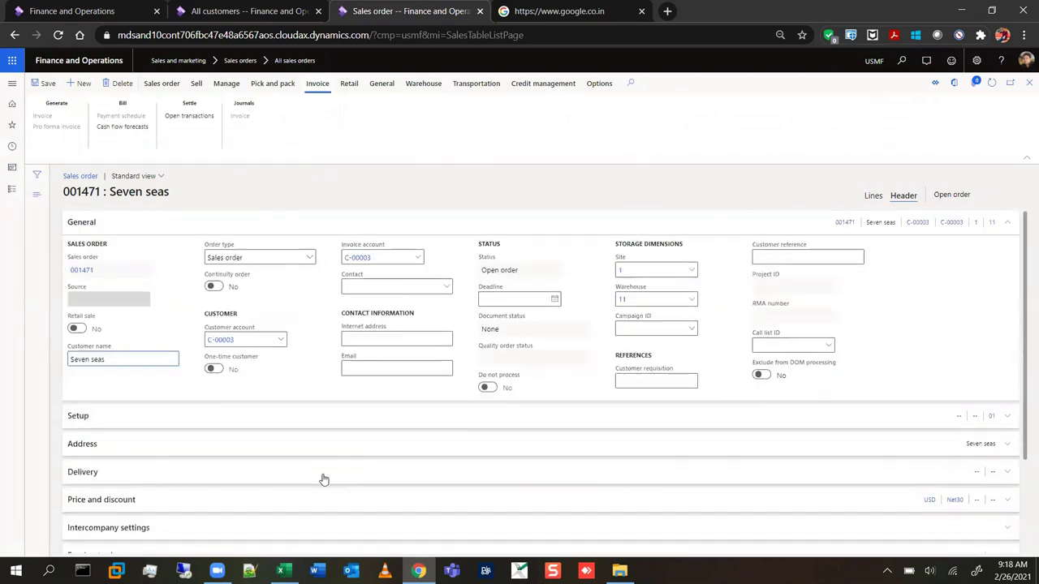
Step: Return to the order's lines and search for iphone as the item number of the first line
{"action": "left_click", "coordinate": [873, 195]}
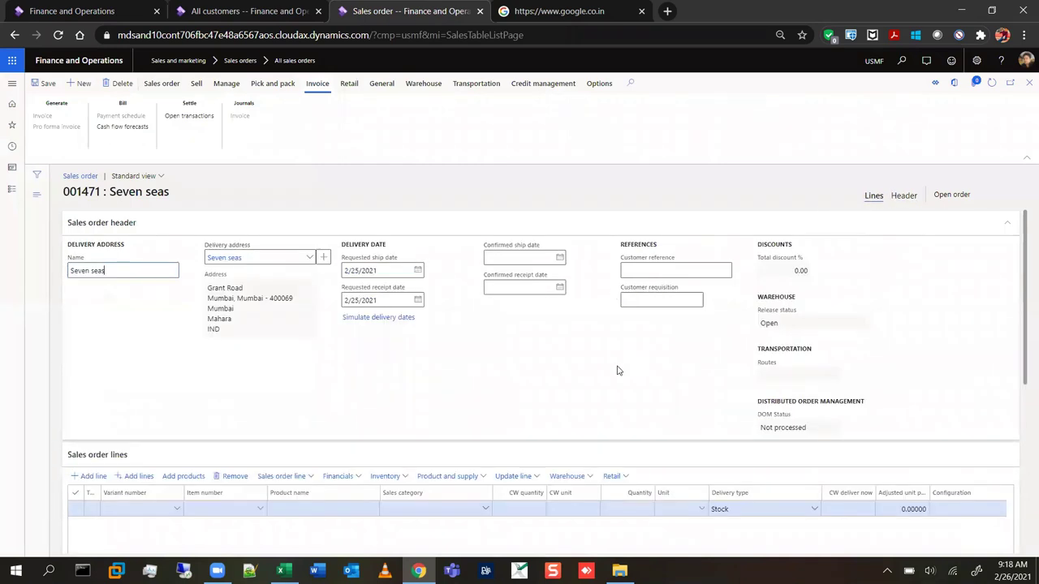
{"action": "scroll", "coordinate": [880, 372], "scroll_direction": "down", "scroll_amount": 5}
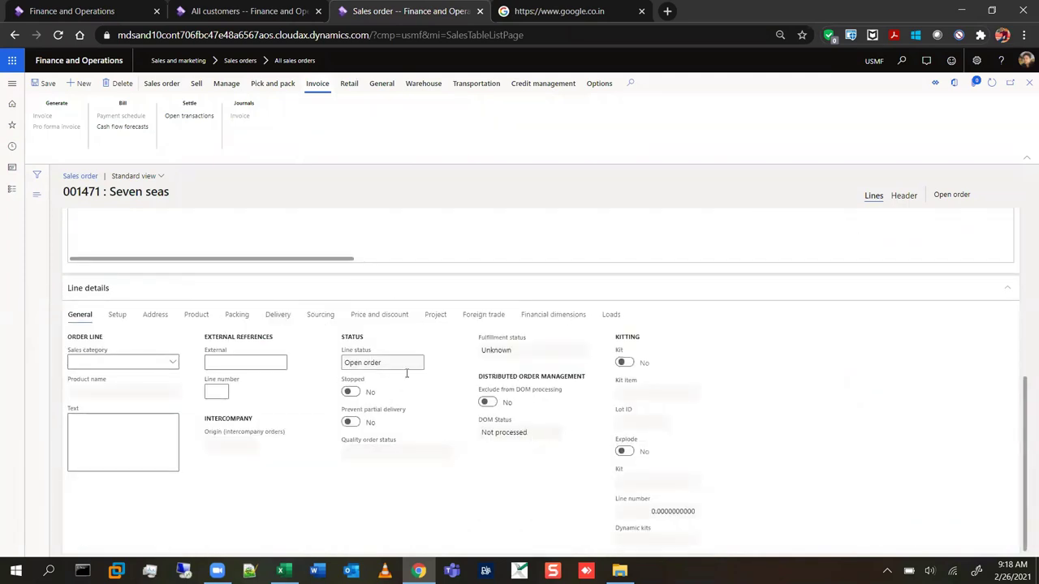
{"action": "scroll", "coordinate": [398, 373], "scroll_direction": "up", "scroll_amount": 1}
{"action": "left_click", "coordinate": [150, 276]}
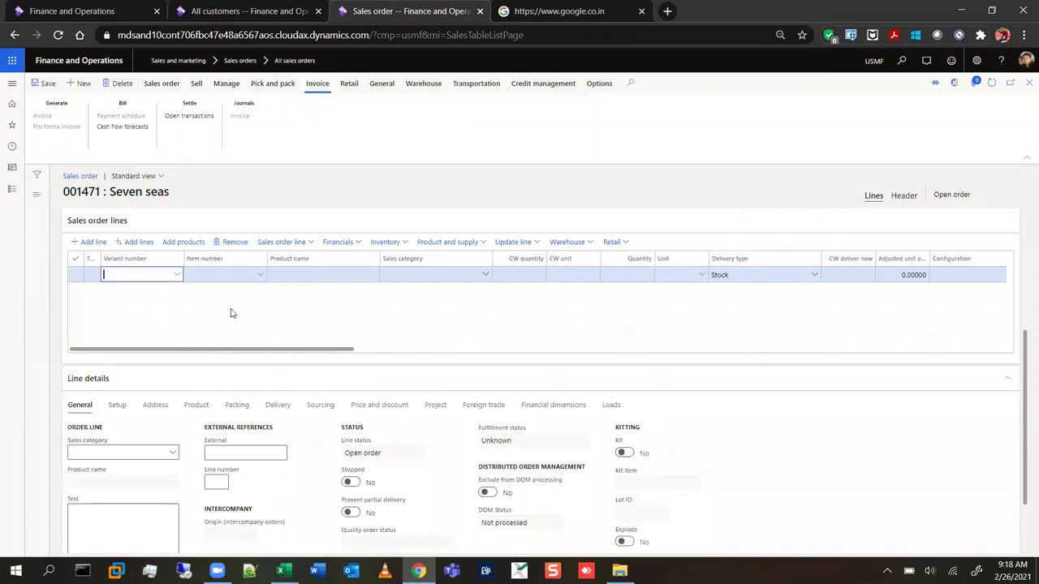
{"action": "left_click", "coordinate": [215, 277]}
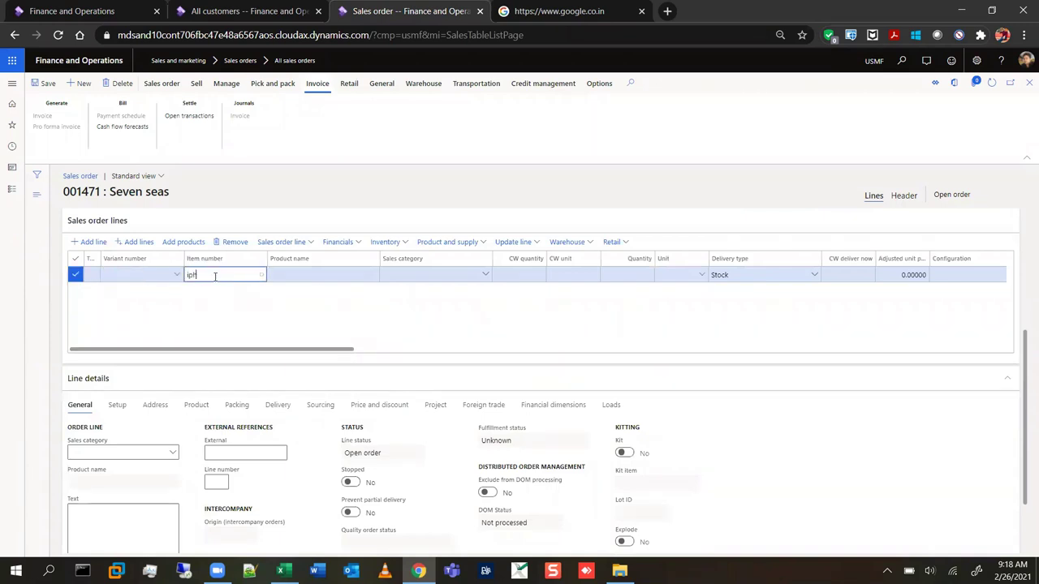
{"action": "key", "text": "Tab"}
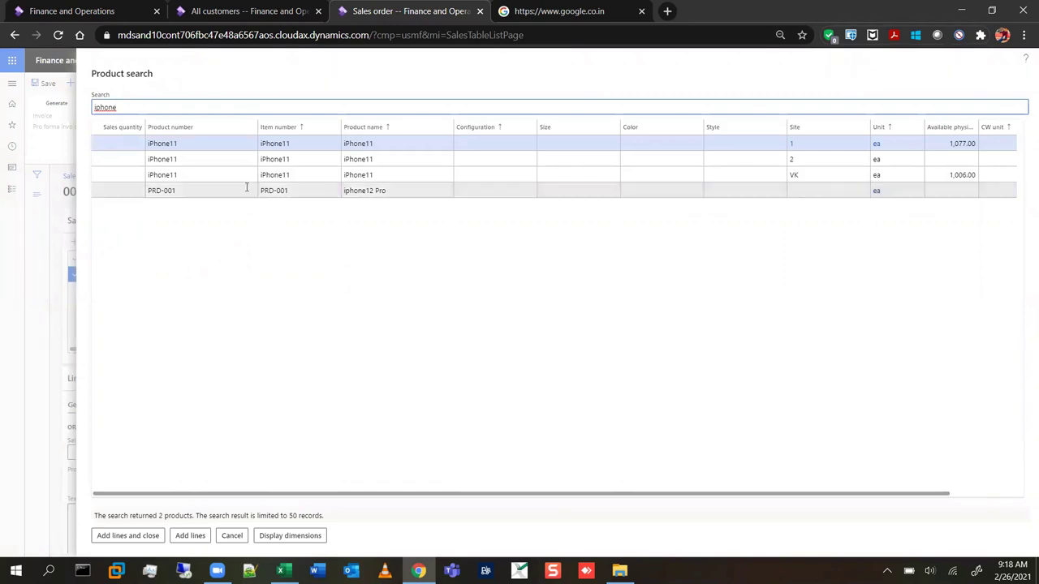
Step: Check iPhone11 availability by site in the product search results and try to add the site 1 entry as an order line
{"action": "left_click_drag", "start_coordinate": [429, 496], "coordinate": [535, 499]}
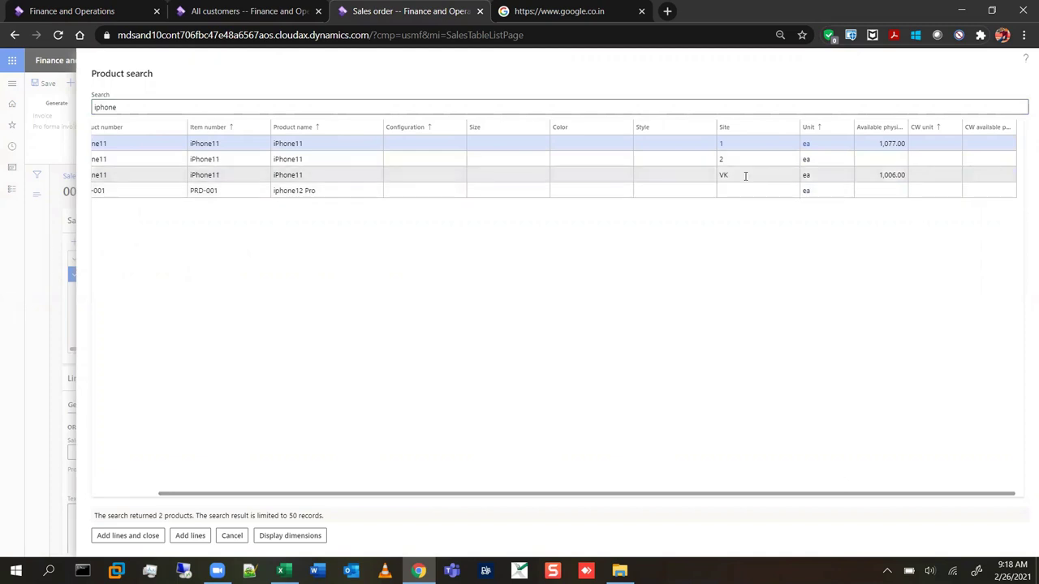
{"action": "left_click", "coordinate": [864, 144]}
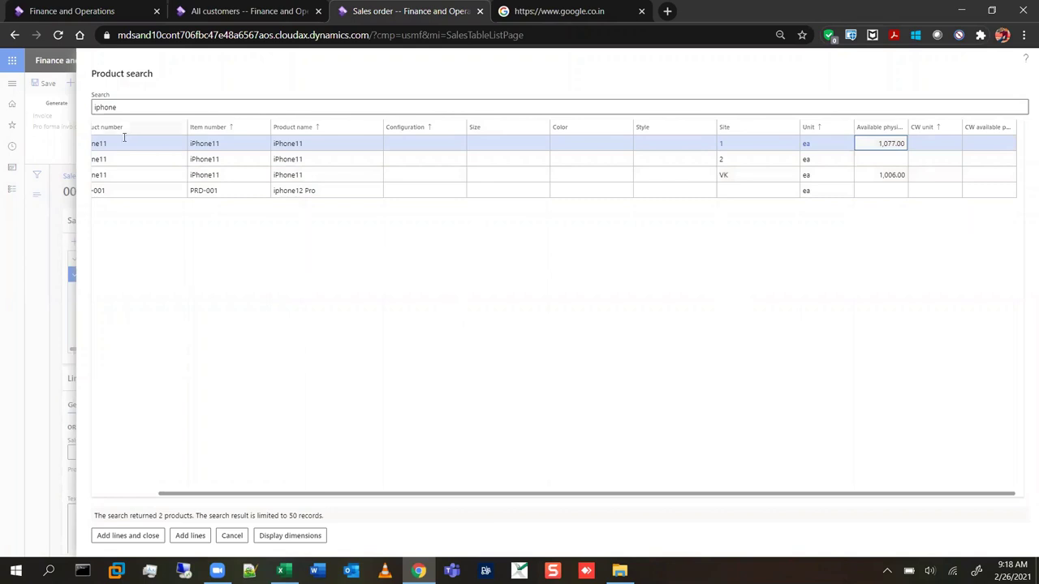
{"action": "left_click_drag", "start_coordinate": [397, 493], "coordinate": [206, 493]}
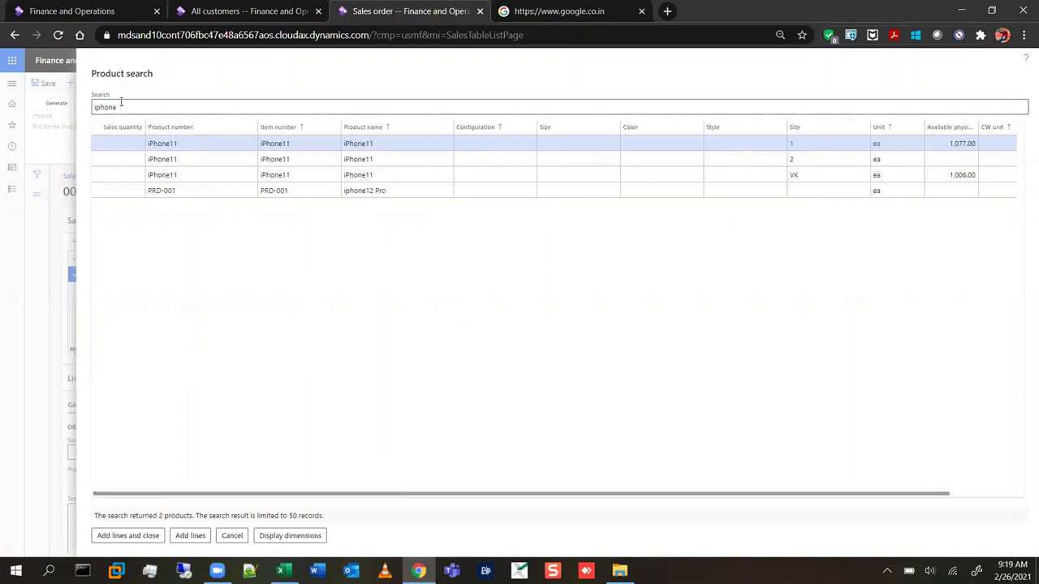
{"action": "left_click", "coordinate": [189, 144]}
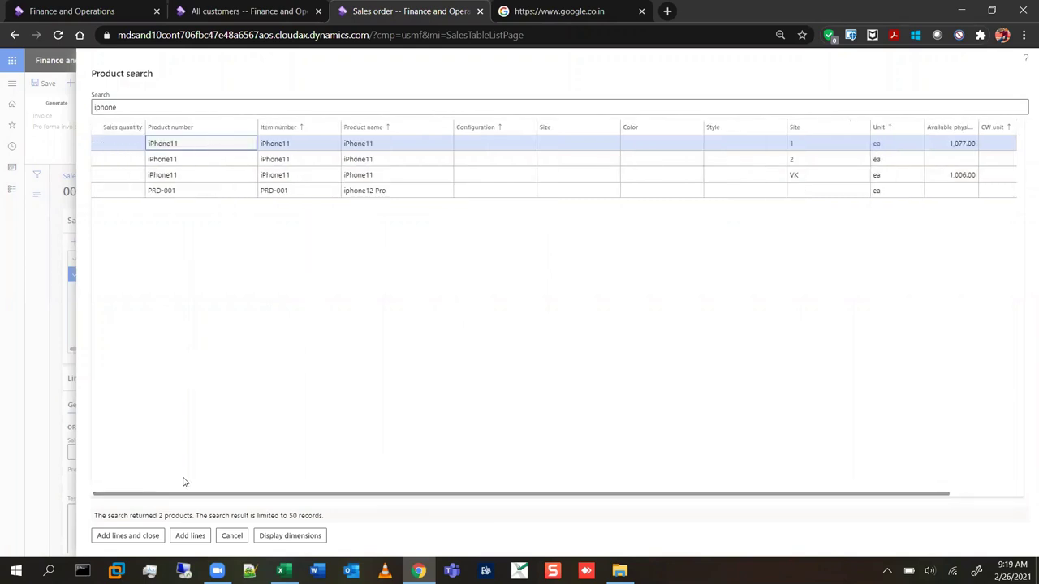
{"action": "left_click", "coordinate": [130, 536]}
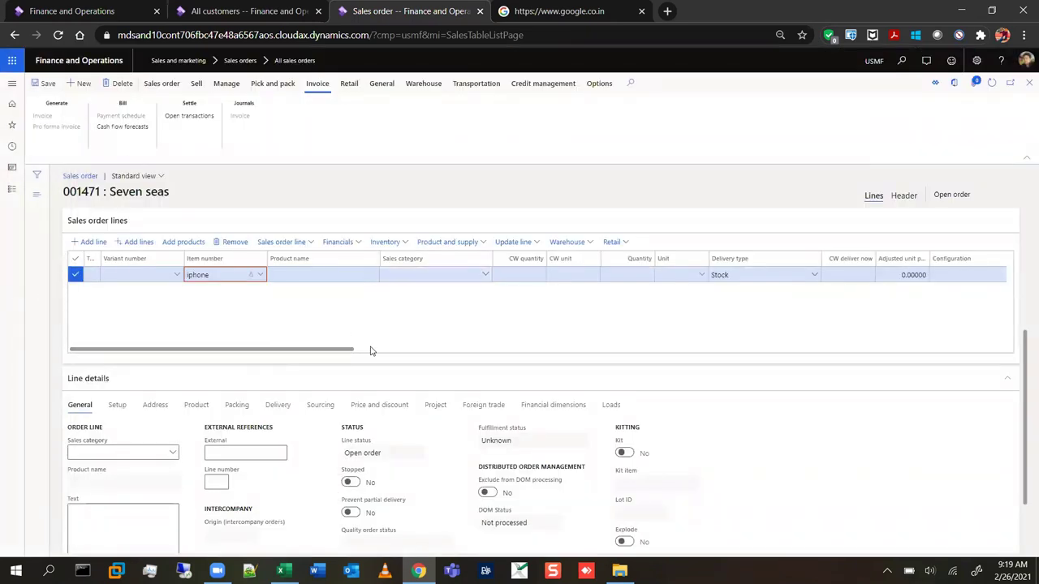
Step: Choose iPhone11 as the item number of the first sales order line
{"action": "left_click", "coordinate": [228, 276]}
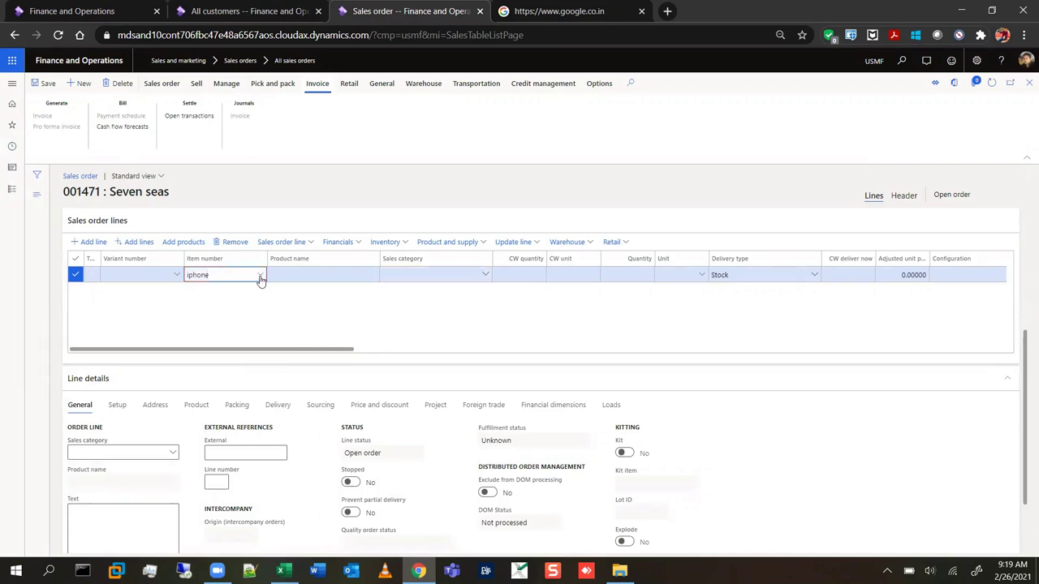
{"action": "left_click", "coordinate": [260, 276]}
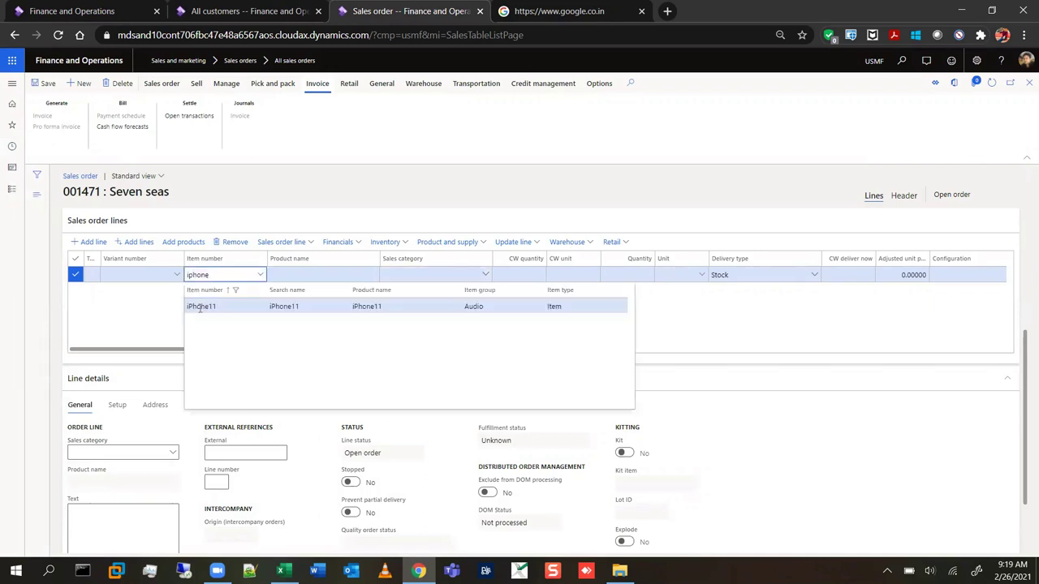
{"action": "left_click", "coordinate": [314, 319]}
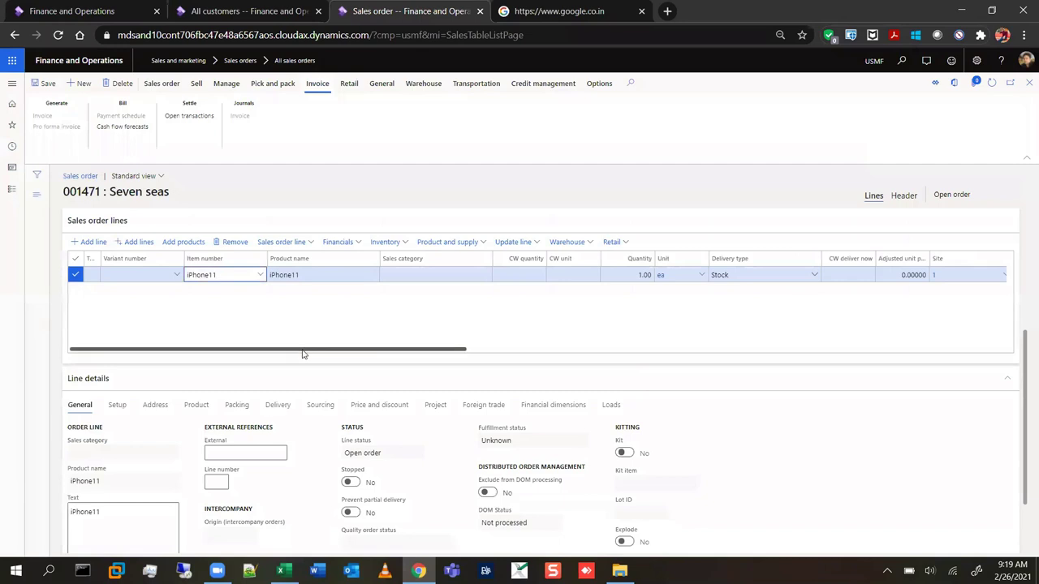
Step: Set the iPhone11 line's quantity to 10 and move on through the line to its unit price
{"action": "left_click_drag", "start_coordinate": [298, 355], "coordinate": [417, 355]}
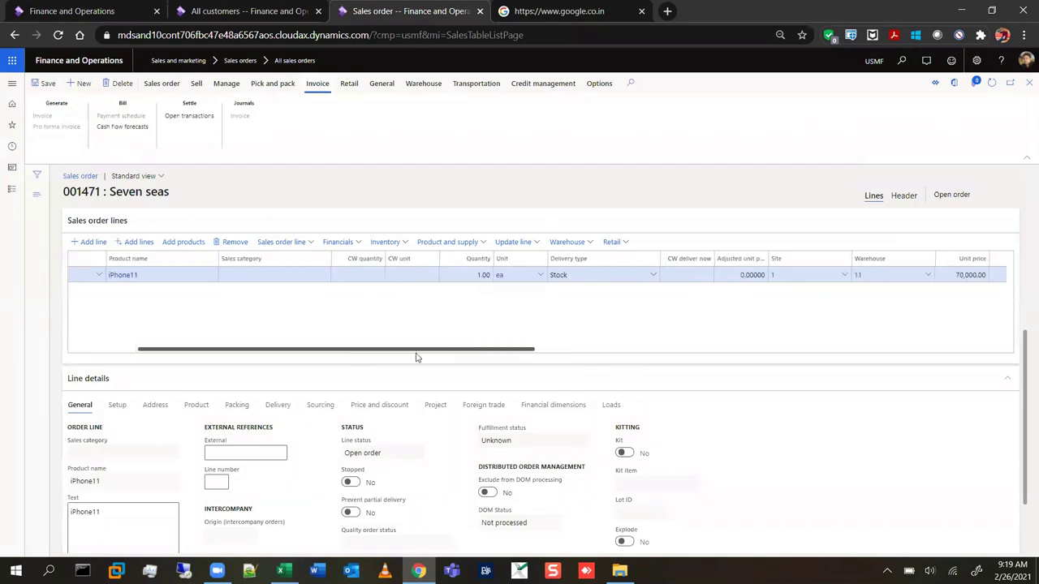
{"action": "left_click", "coordinate": [355, 276]}
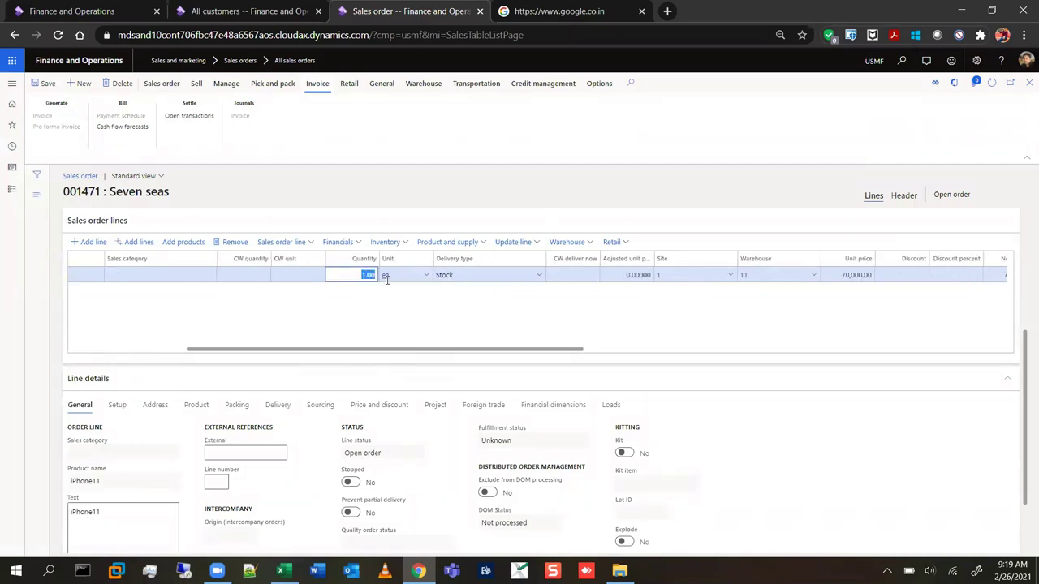
{"action": "mouse_move", "coordinate": [385, 279]}
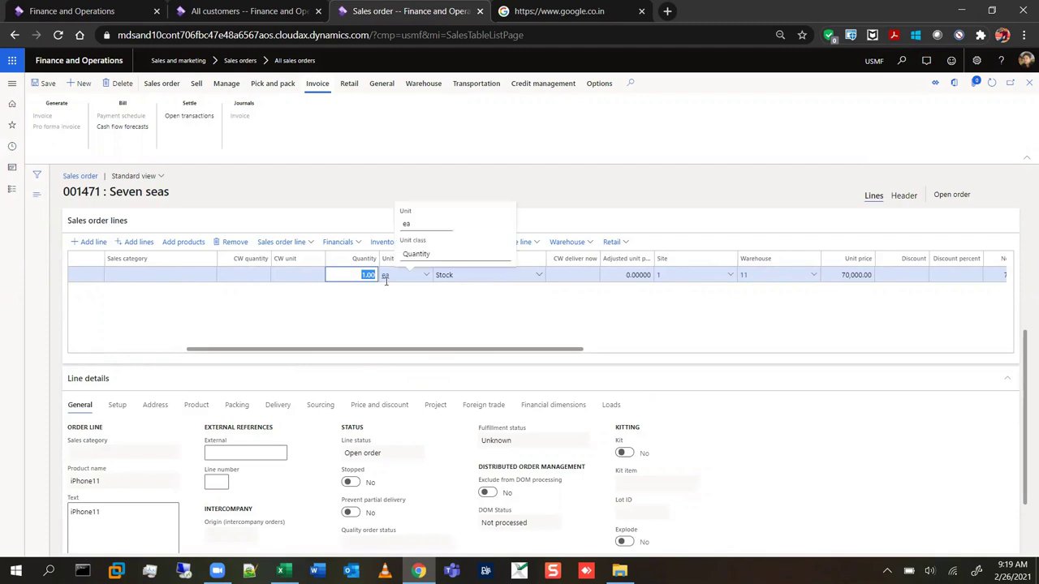
{"action": "type", "text": "1"}
{"action": "key", "text": "Tab"}
{"action": "key", "text": "Tab"}
{"action": "key", "text": "Tab"}
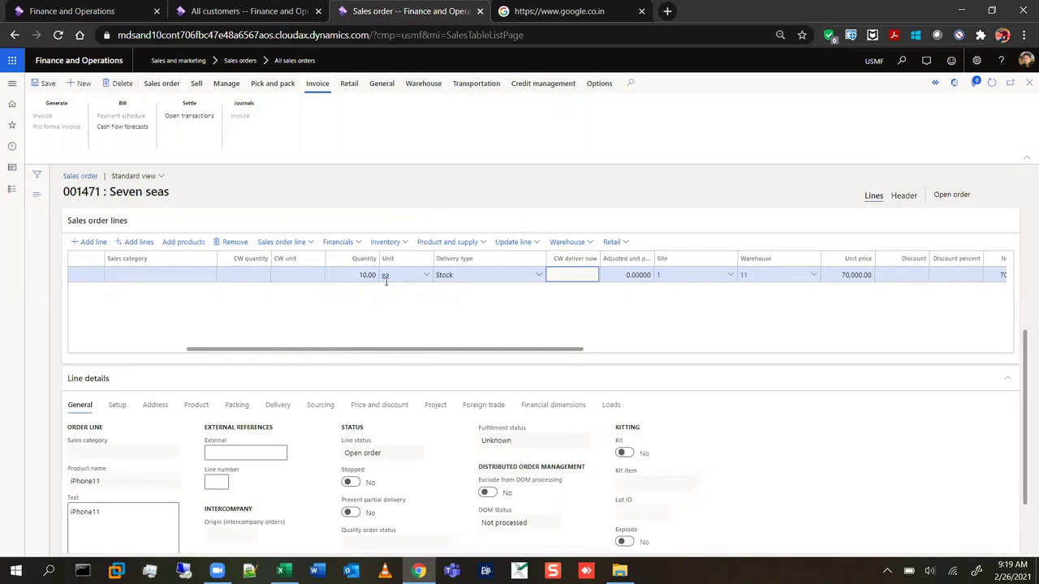
{"action": "key", "text": "Tab"}
{"action": "key", "text": "Tab"}
{"action": "key", "text": "Tab"}
{"action": "key", "text": "Tab"}
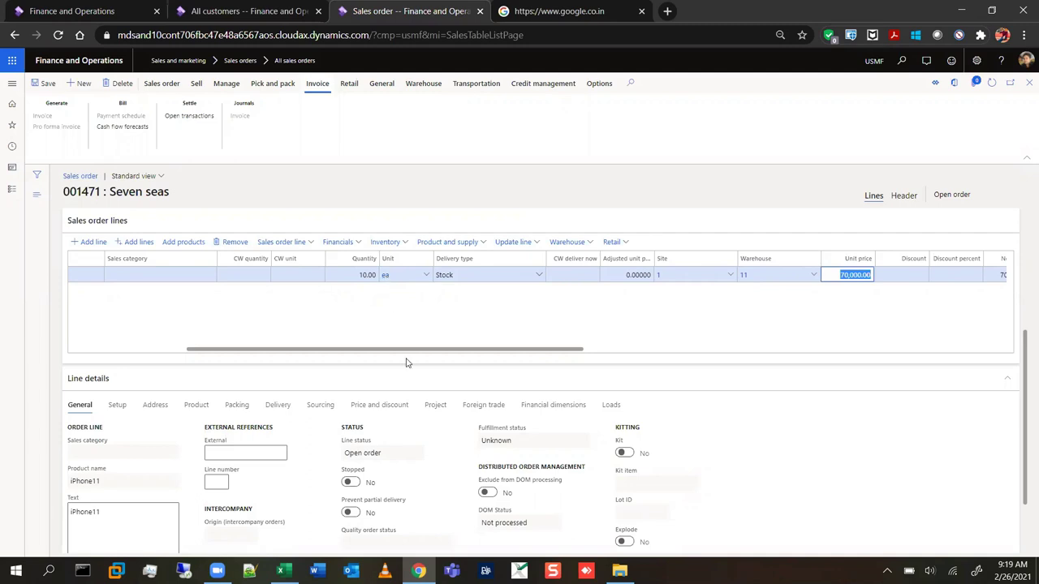
Step: Open the released product details of iPhone11 from the order line's product information
{"action": "left_click_drag", "start_coordinate": [411, 353], "coordinate": [179, 341]}
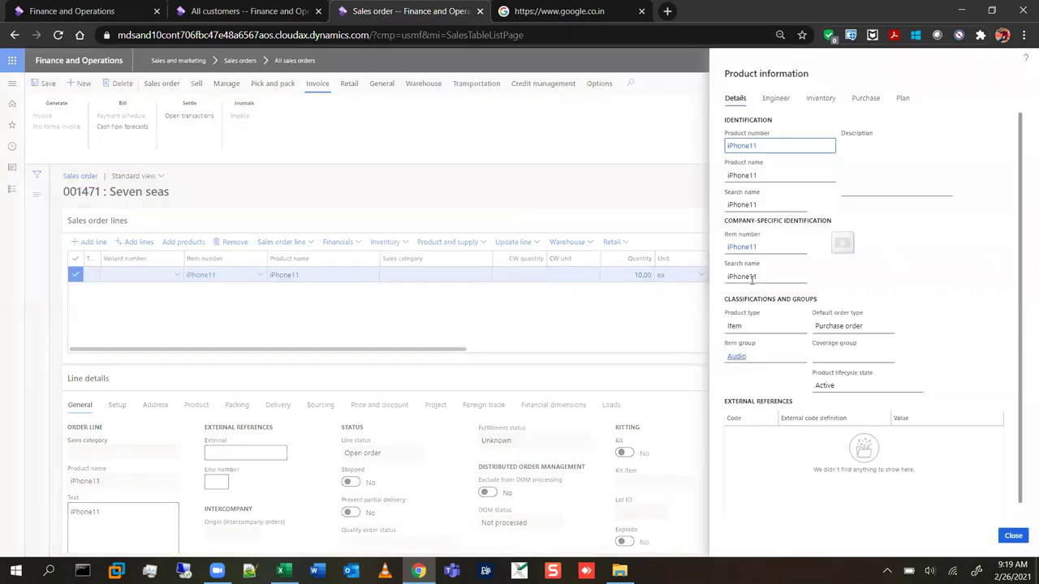
{"action": "left_click", "coordinate": [741, 248]}
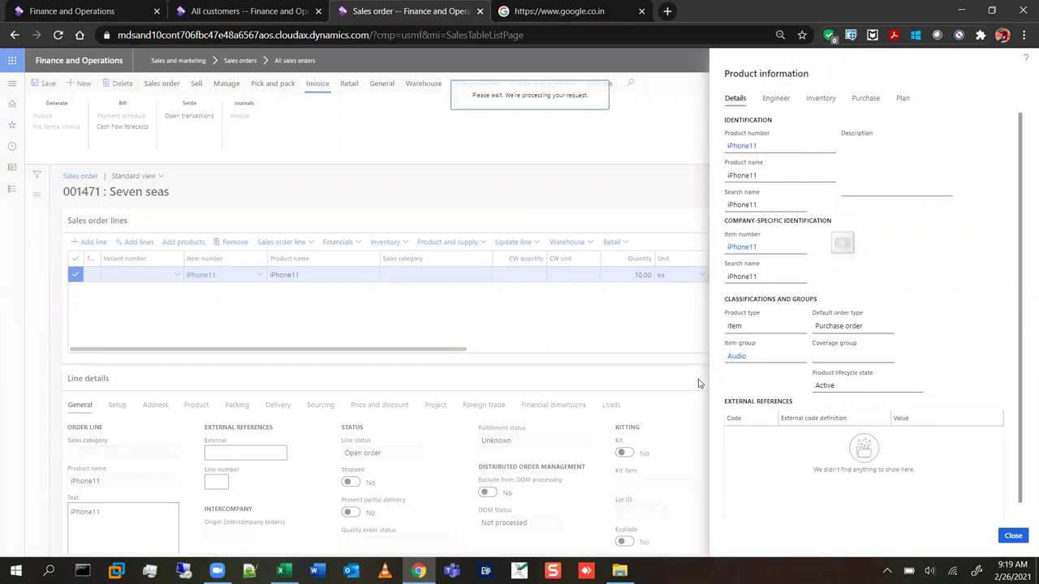
{"action": "left_click", "coordinate": [761, 248]}
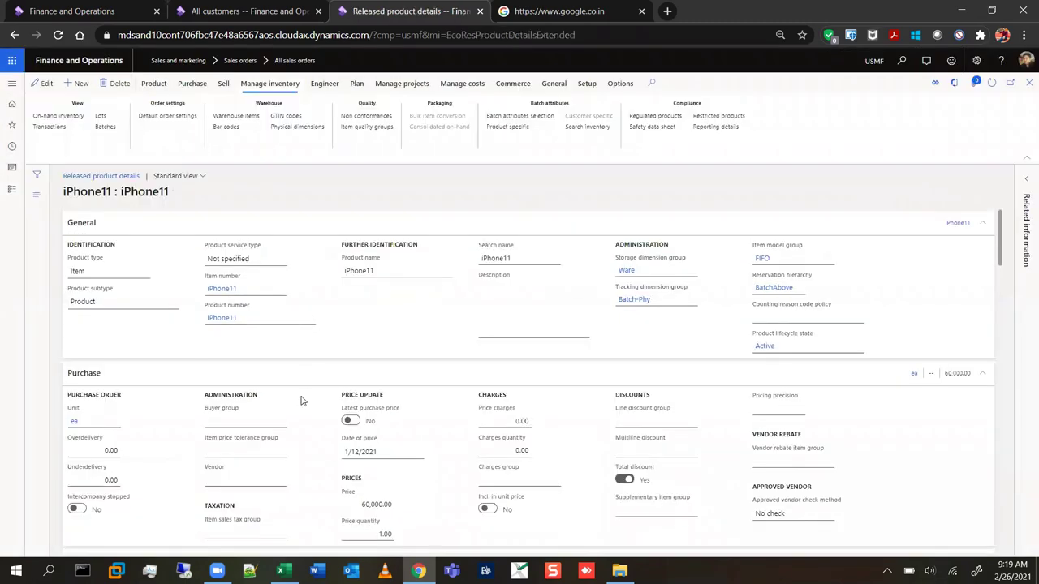
Step: Look through the iPhone11 product details and examine the base sales price in the Sell section
{"action": "scroll", "coordinate": [299, 397], "scroll_direction": "down", "scroll_amount": 3}
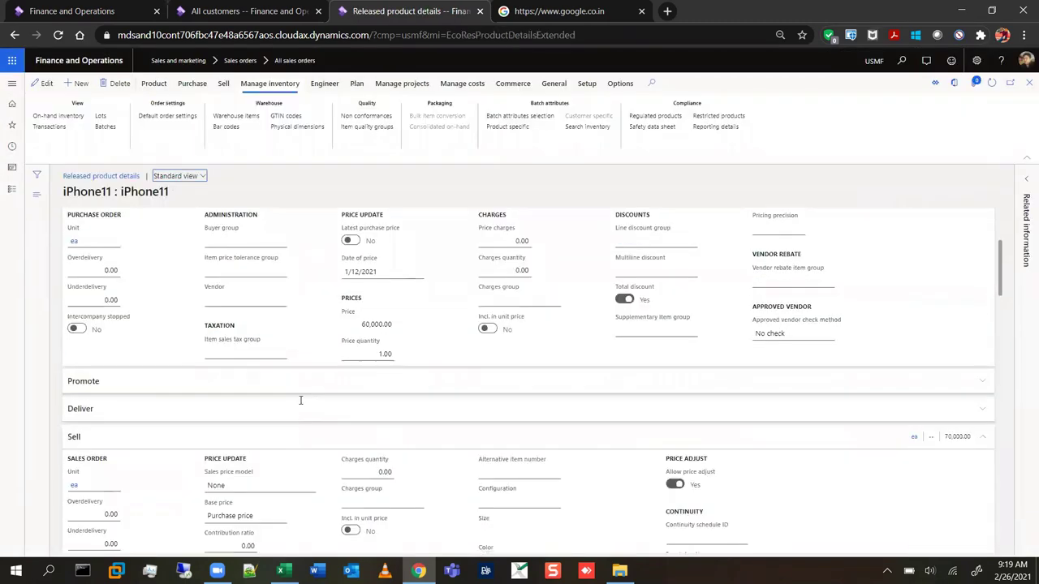
{"action": "scroll", "coordinate": [300, 399], "scroll_direction": "down", "scroll_amount": 3}
{"action": "scroll", "coordinate": [302, 399], "scroll_direction": "down", "scroll_amount": 5}
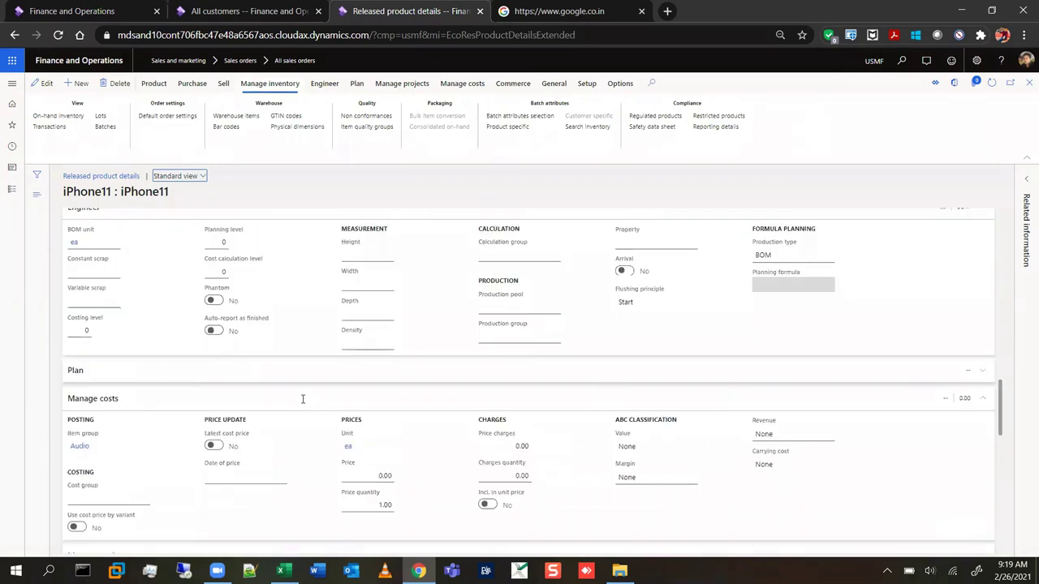
{"action": "scroll", "coordinate": [302, 399], "scroll_direction": "up", "scroll_amount": 8}
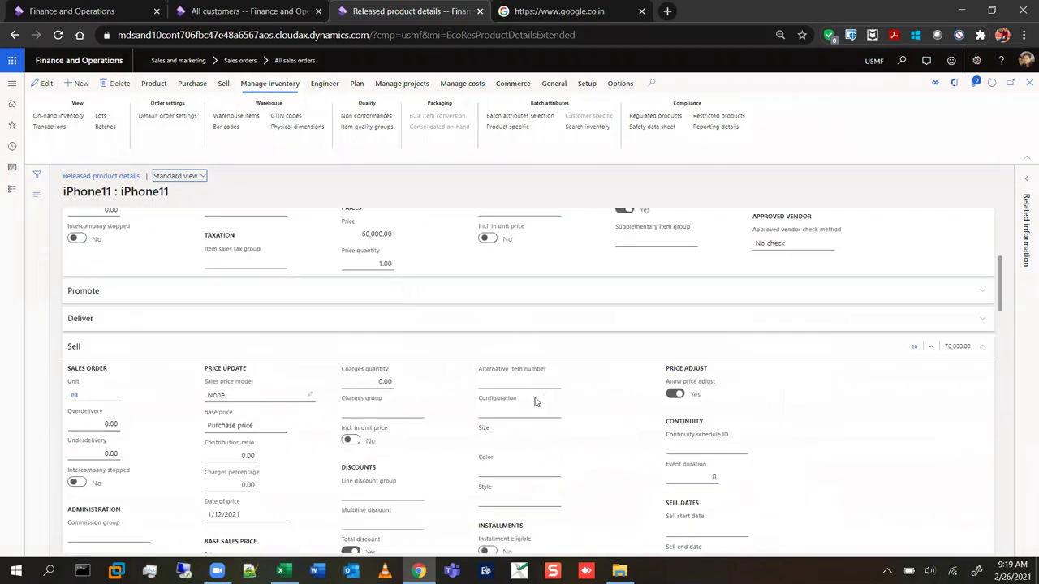
{"action": "scroll", "coordinate": [533, 398], "scroll_direction": "down", "scroll_amount": 1}
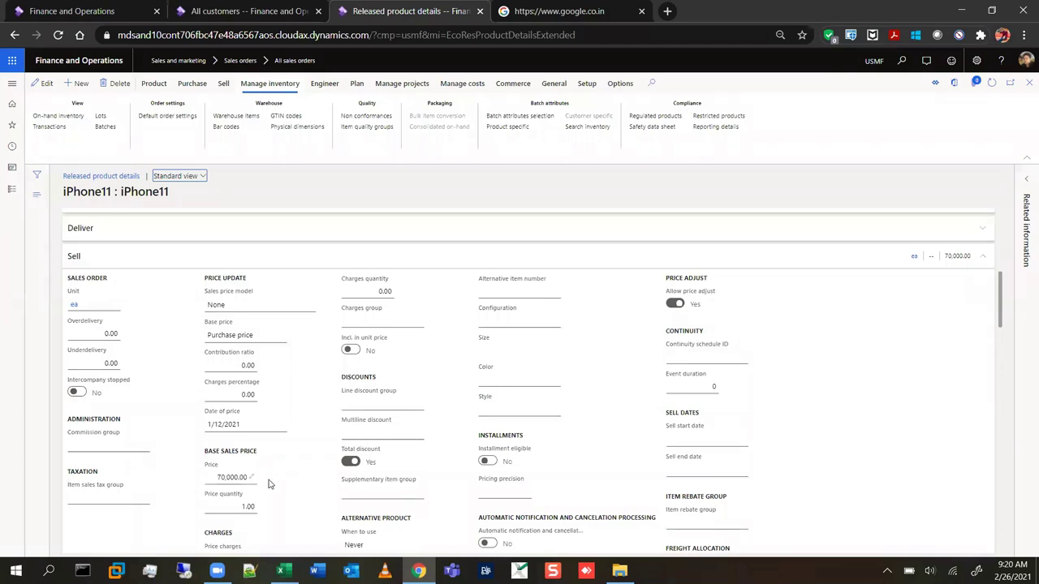
{"action": "left_click", "coordinate": [215, 479]}
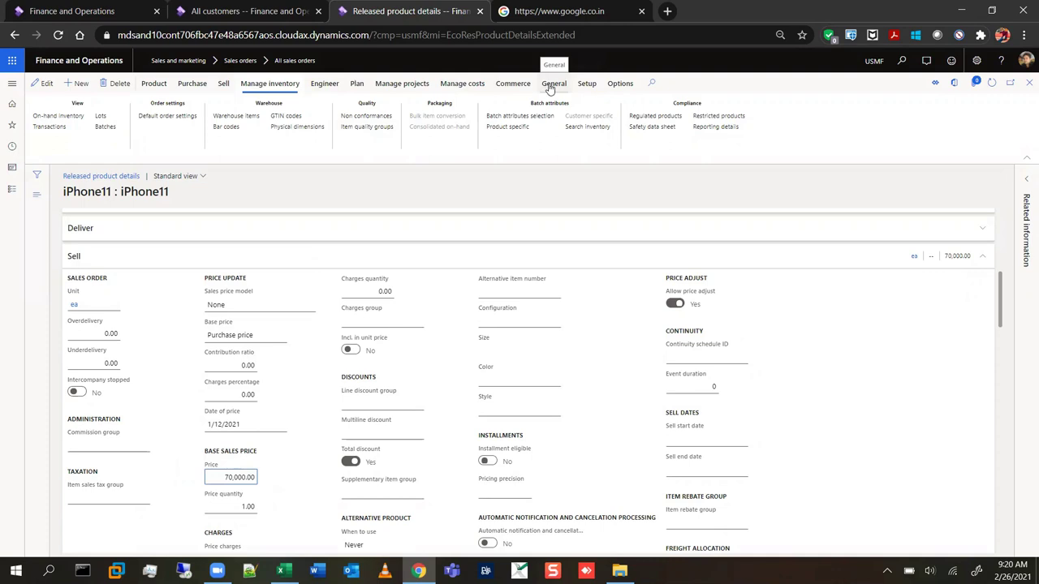
Step: Open the item prices of iPhone11 and add a pending price with Sales price as its price type
{"action": "left_click", "coordinate": [478, 91]}
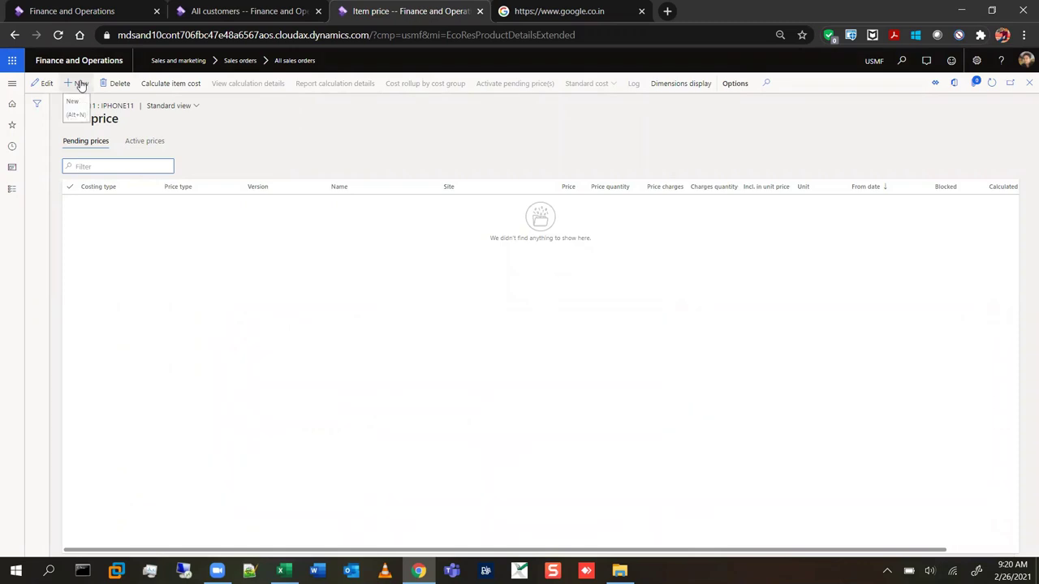
{"action": "key", "text": "alt+n"}
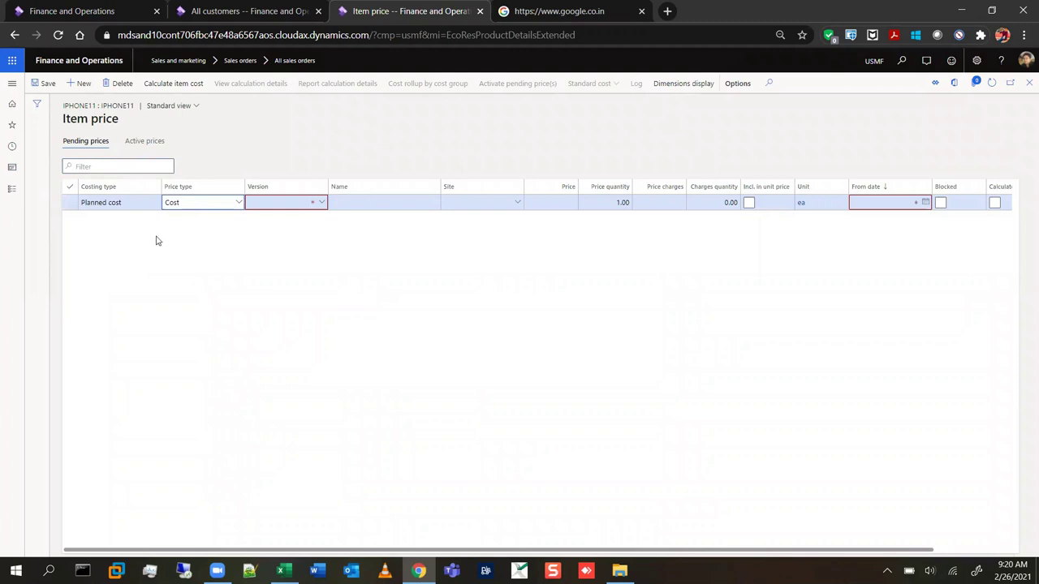
{"action": "left_click", "coordinate": [239, 202]}
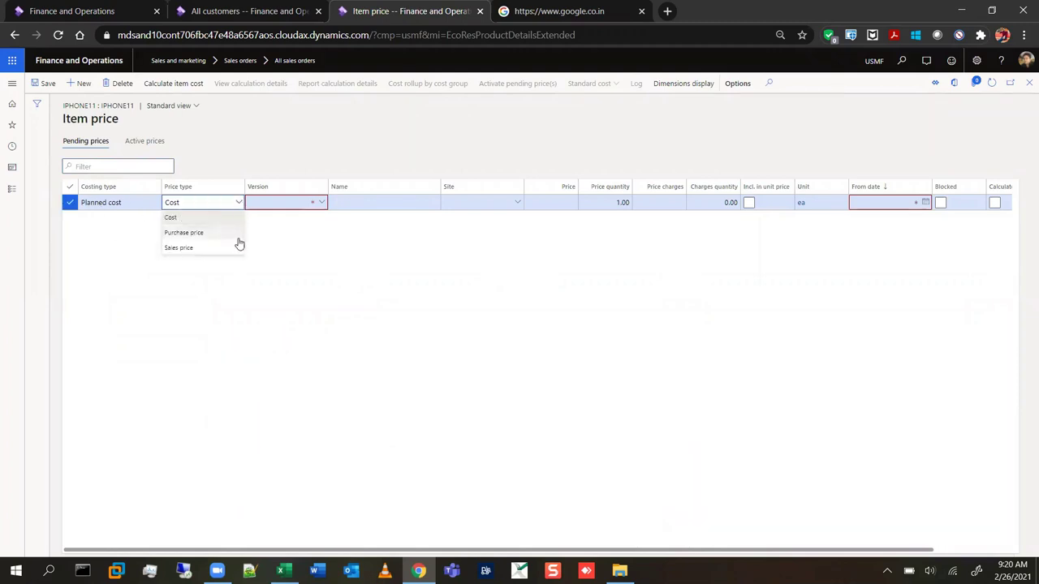
{"action": "left_click", "coordinate": [193, 254]}
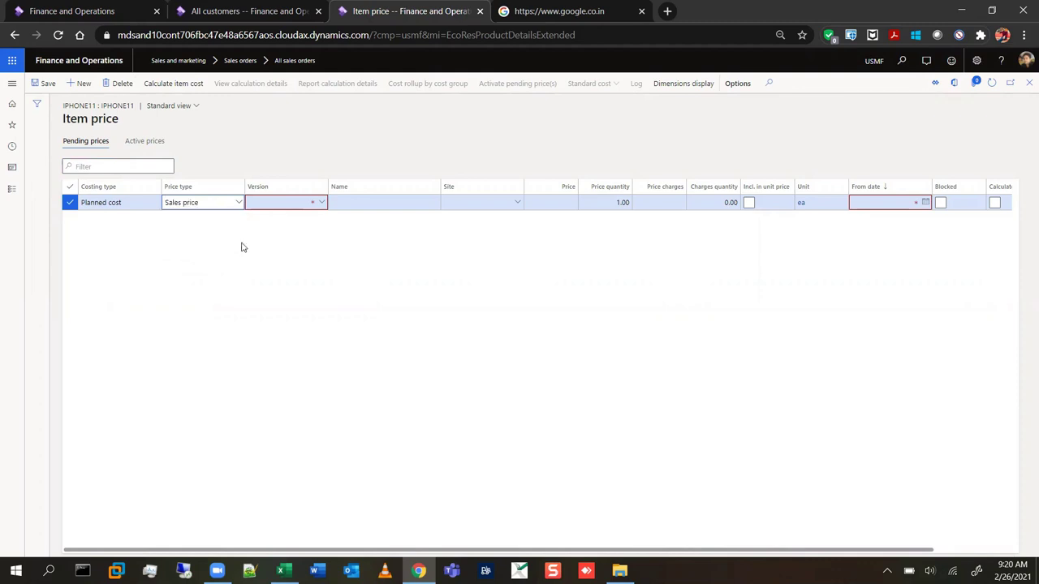
Step: View the costing version setup from the pending price's version, examine version 10's general and recording settings, and return to the item price
{"action": "left_click", "coordinate": [283, 202]}
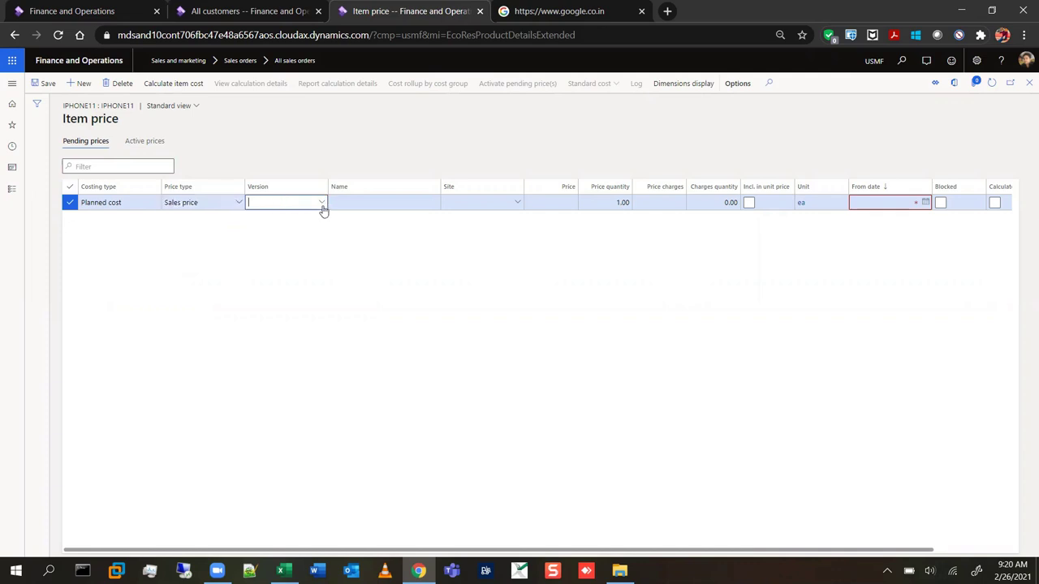
{"action": "right_click", "coordinate": [322, 207]}
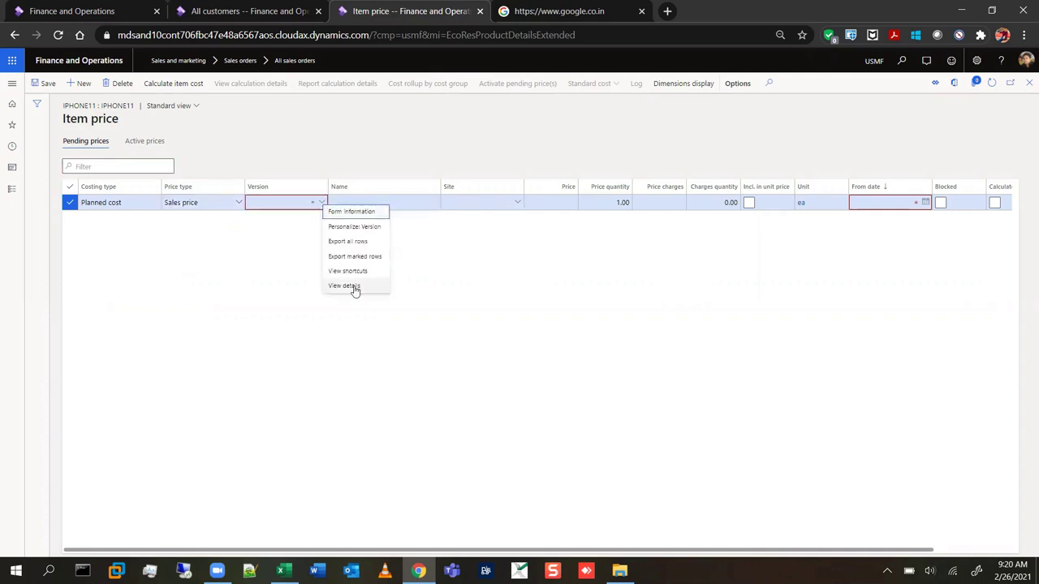
{"action": "left_click", "coordinate": [353, 288]}
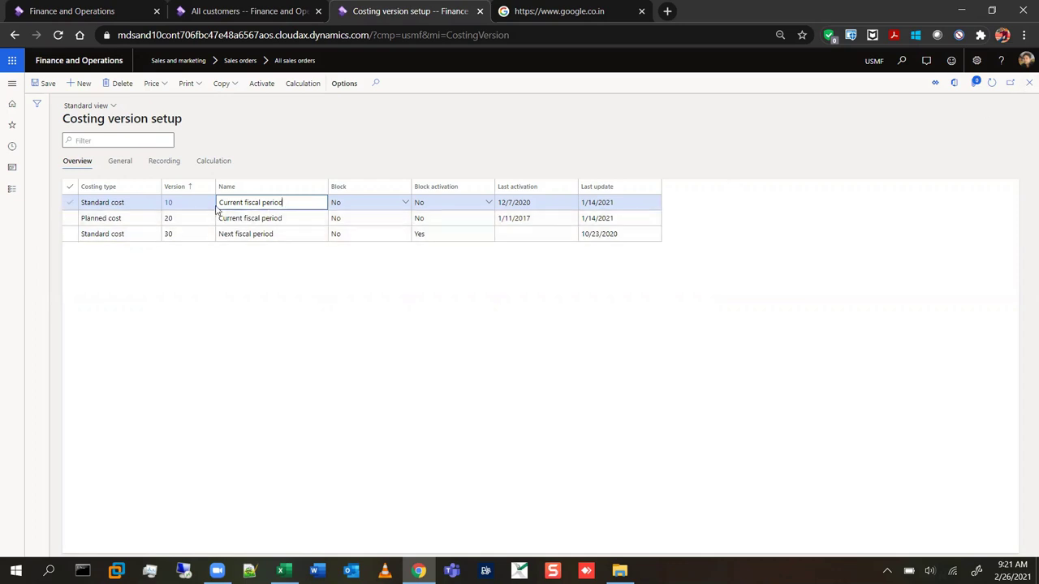
{"action": "left_click", "coordinate": [120, 162]}
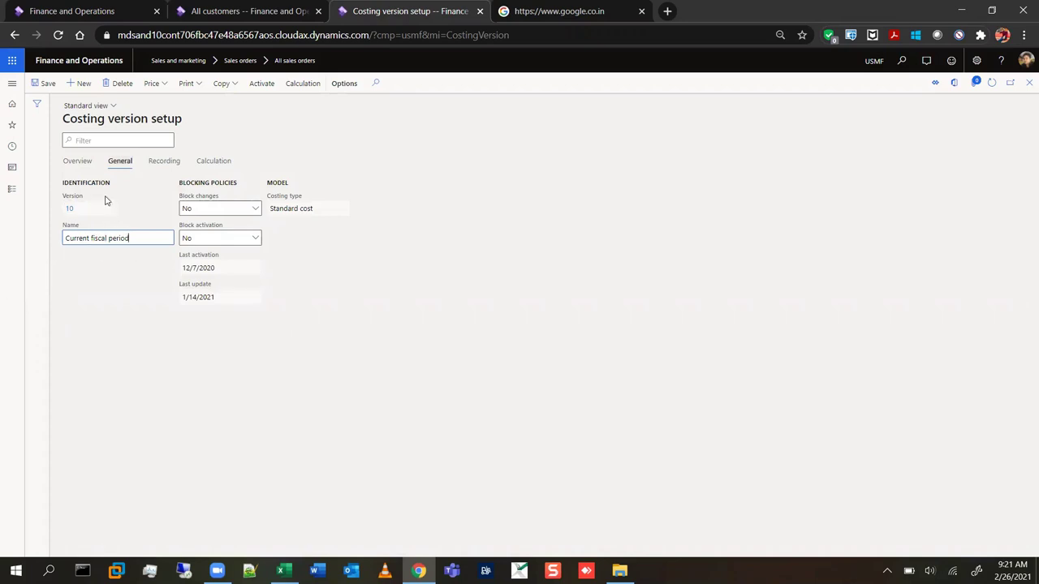
{"action": "left_click", "coordinate": [164, 162]}
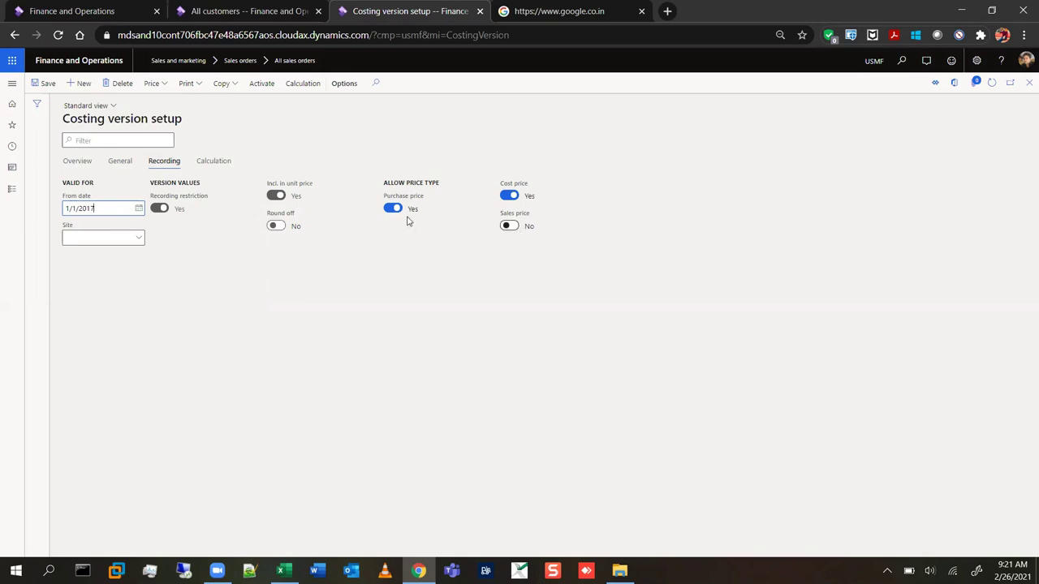
{"action": "left_click", "coordinate": [78, 162]}
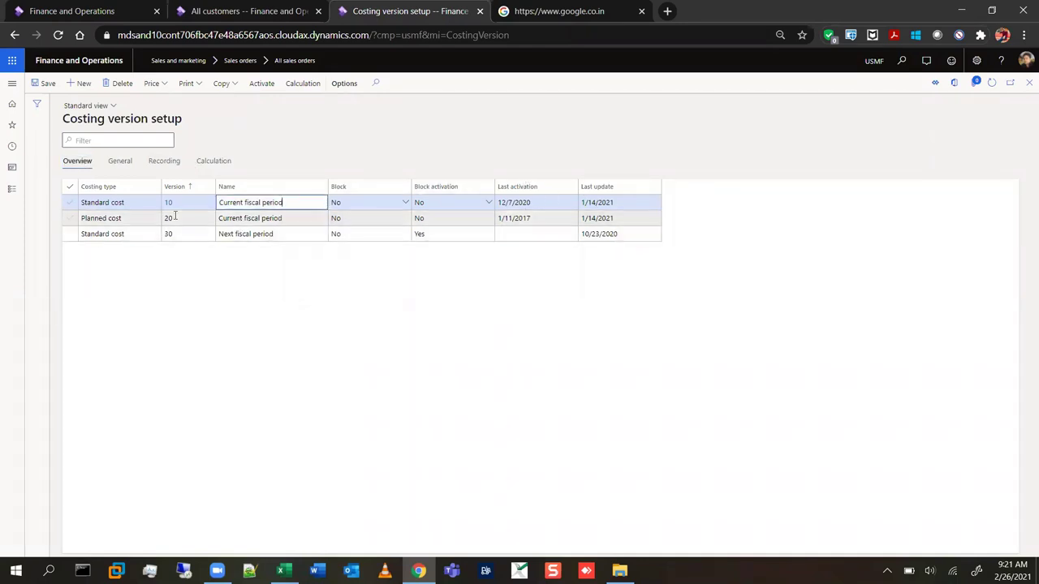
{"action": "left_click", "coordinate": [1028, 84]}
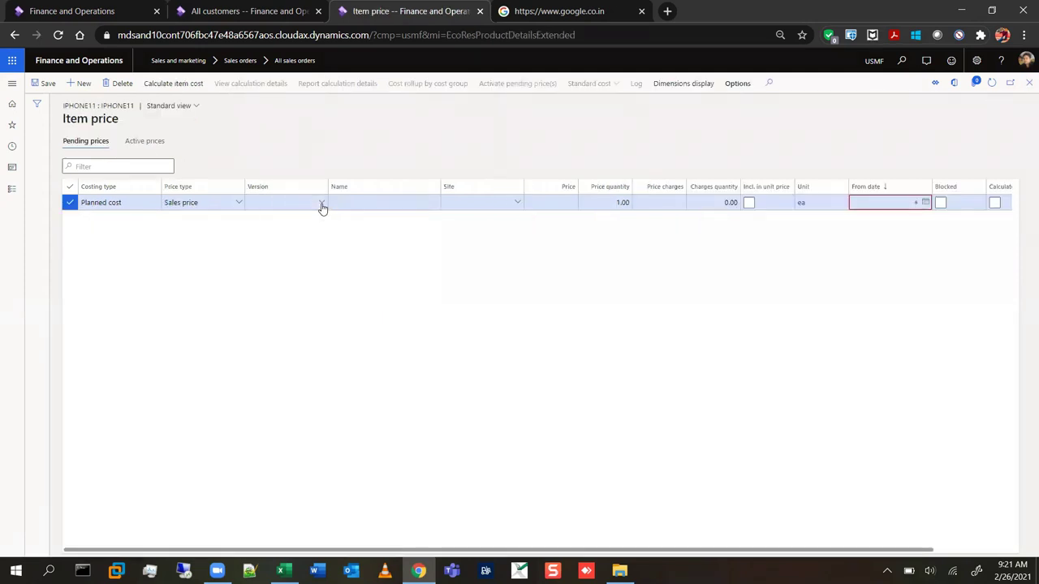
Step: Set the pending price to costing version 10 and reselect Sales price as its price type
{"action": "left_click", "coordinate": [321, 203]}
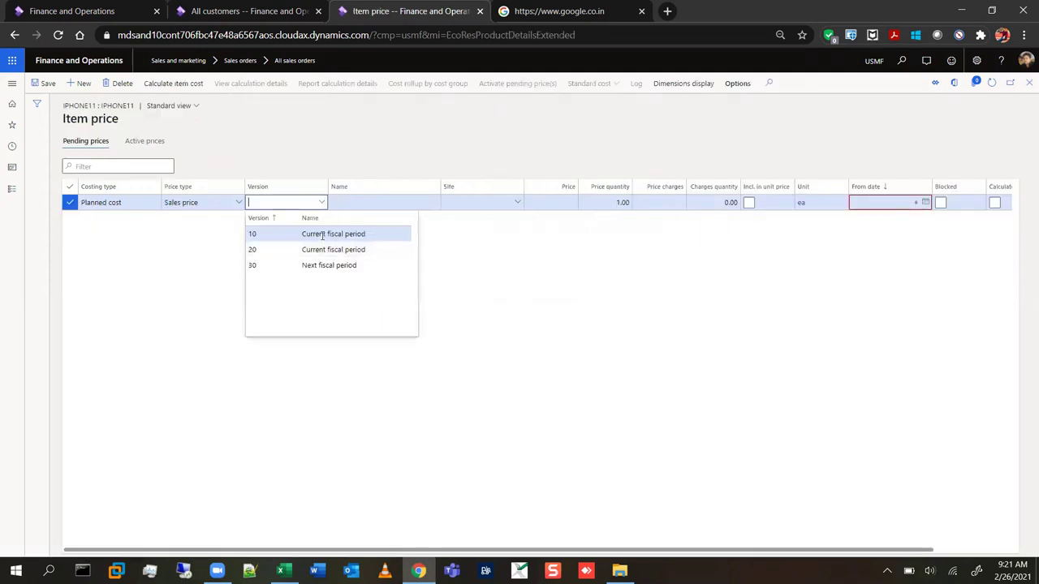
{"action": "key", "text": "Return"}
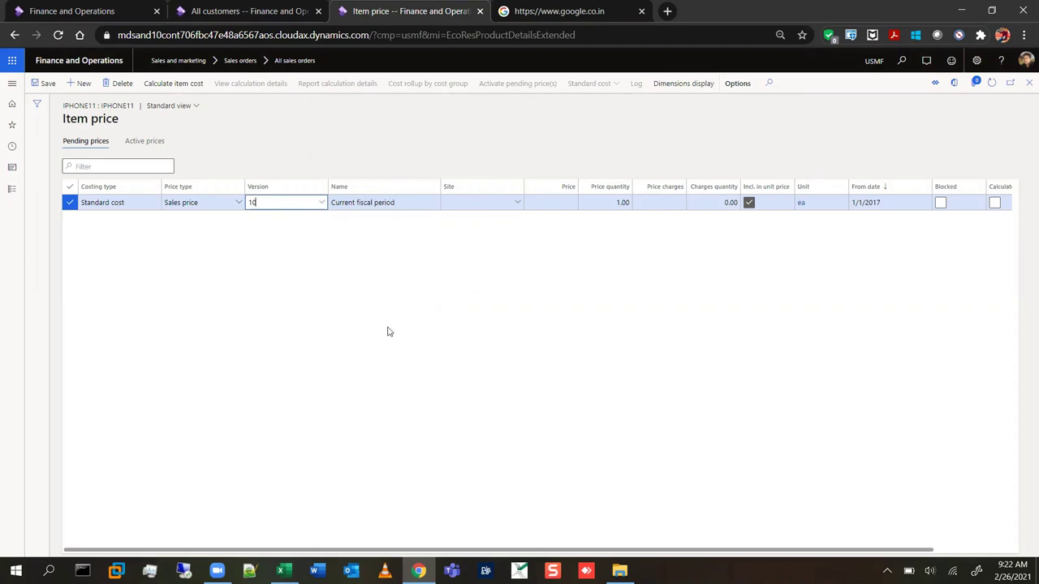
{"action": "left_click", "coordinate": [238, 202]}
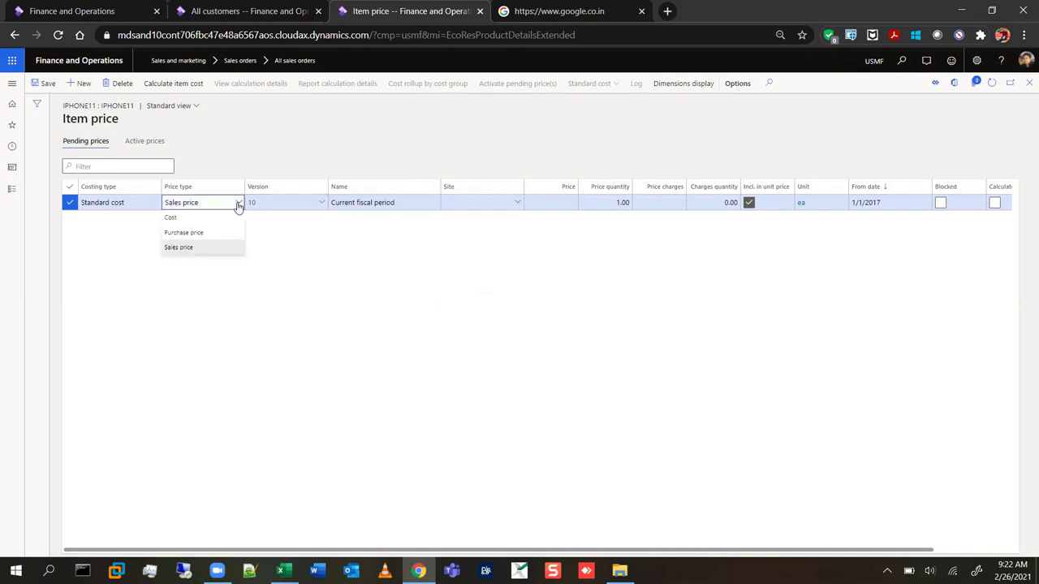
{"action": "left_click", "coordinate": [211, 249]}
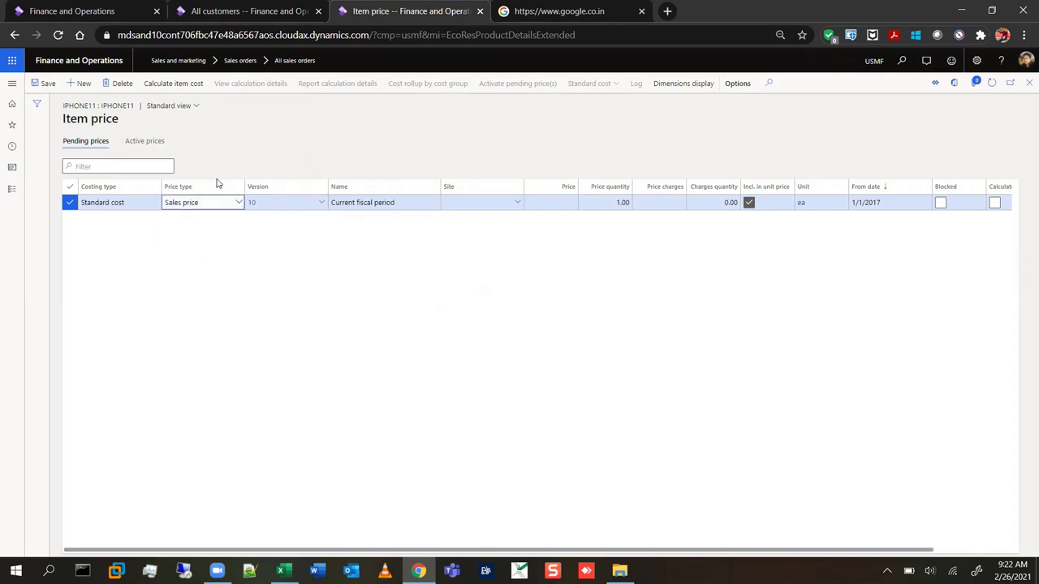
Step: Try to leave the item price form with the site empty, dismiss the message and delete the incomplete pending price
{"action": "left_click", "coordinate": [118, 109]}
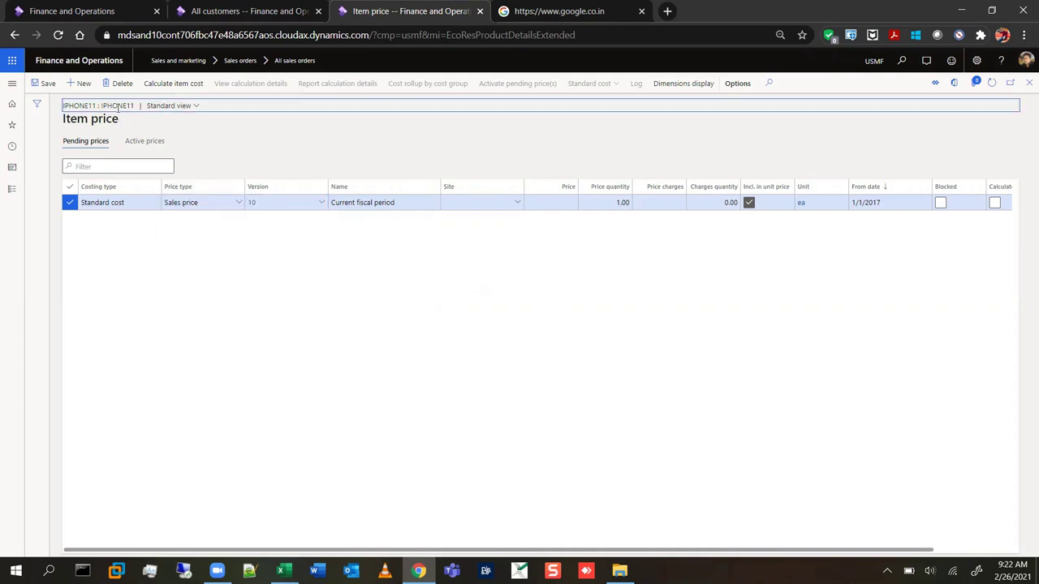
{"action": "double_click", "coordinate": [119, 109]}
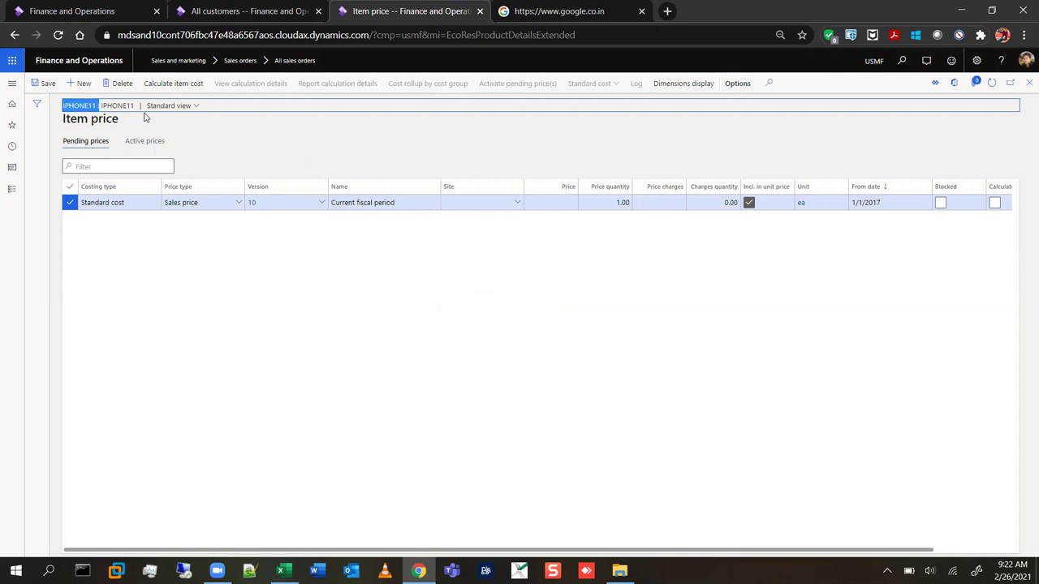
{"action": "left_click", "coordinate": [271, 202]}
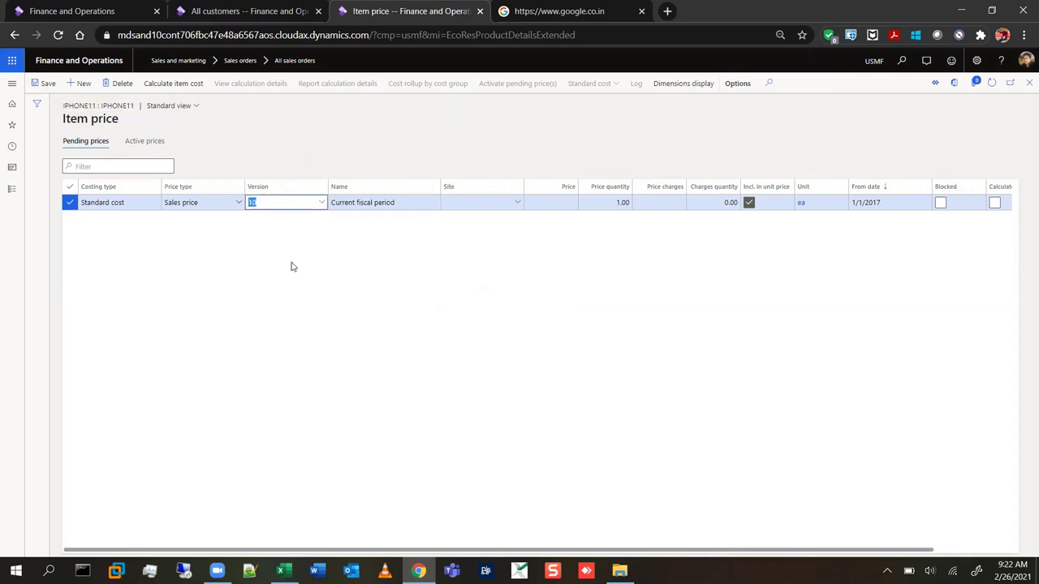
{"action": "left_click", "coordinate": [390, 354]}
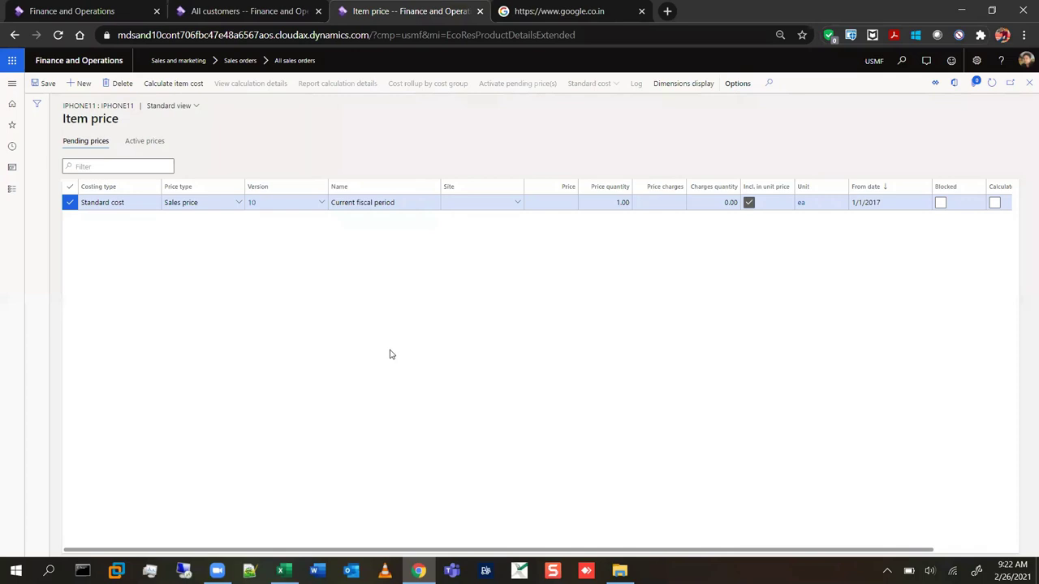
{"action": "left_click", "coordinate": [462, 201]}
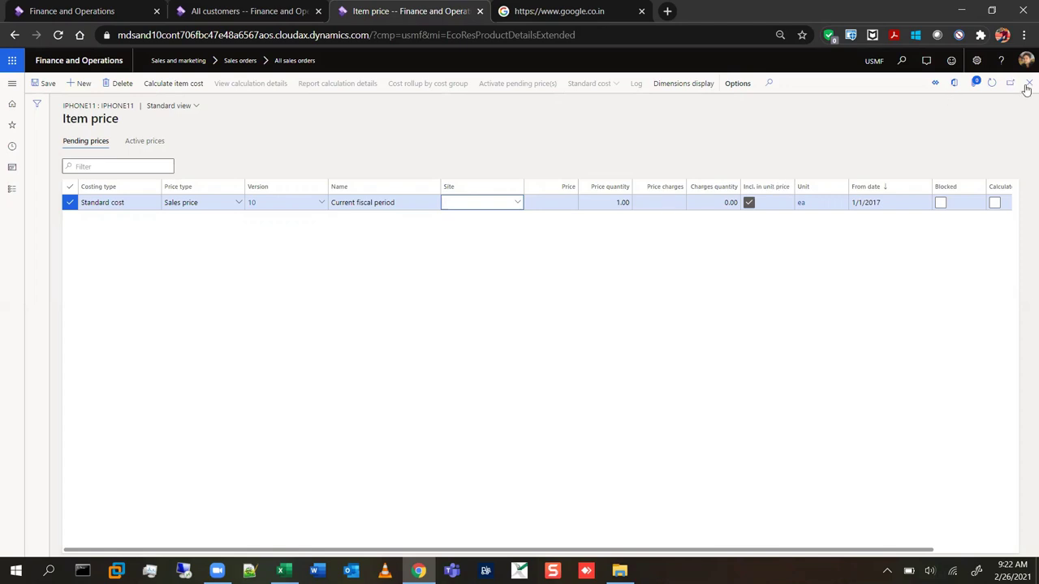
{"action": "left_click", "coordinate": [376, 380]}
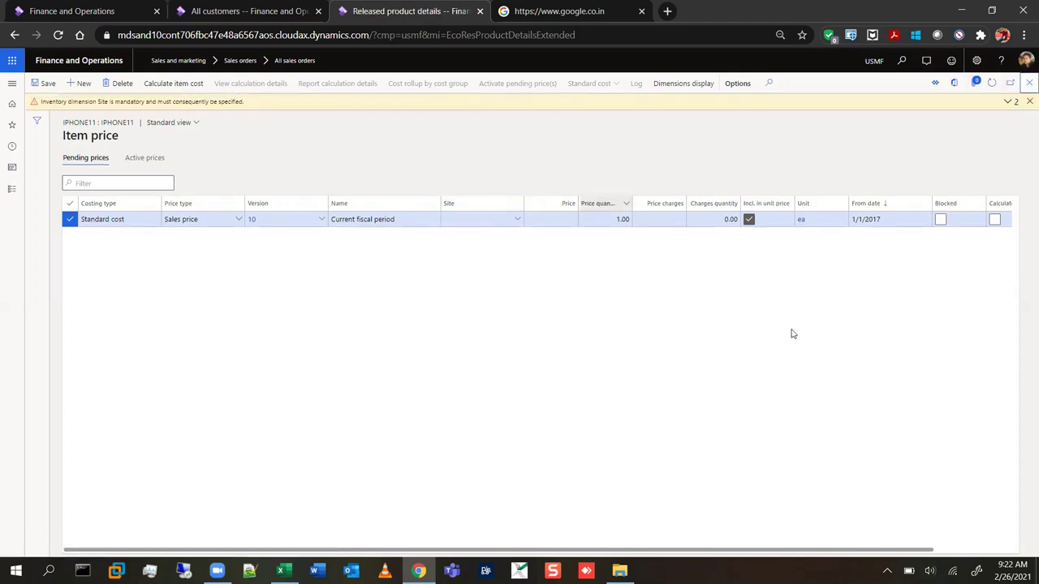
{"action": "left_click", "coordinate": [1027, 103]}
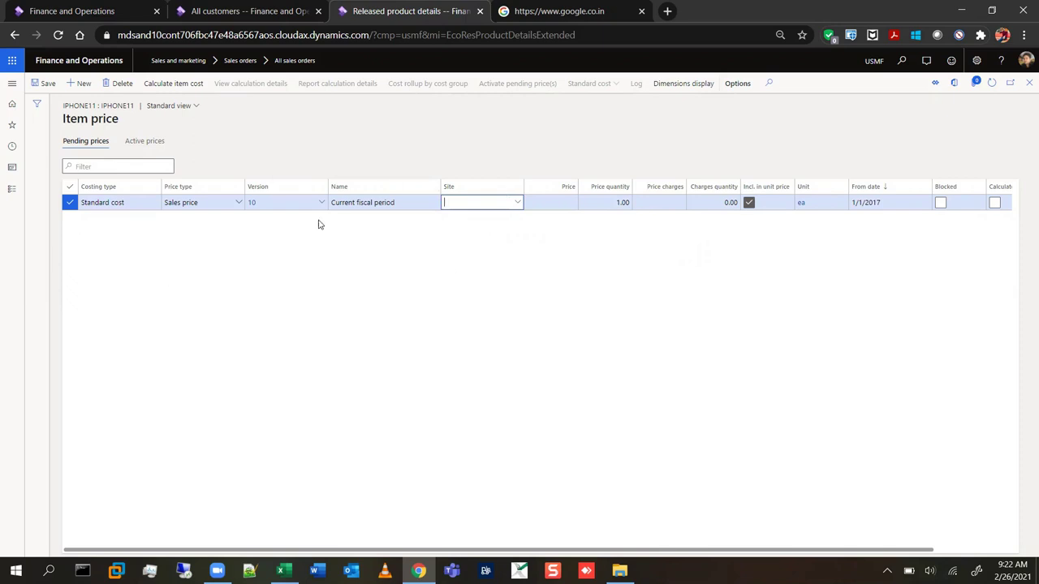
{"action": "left_click", "coordinate": [108, 89]}
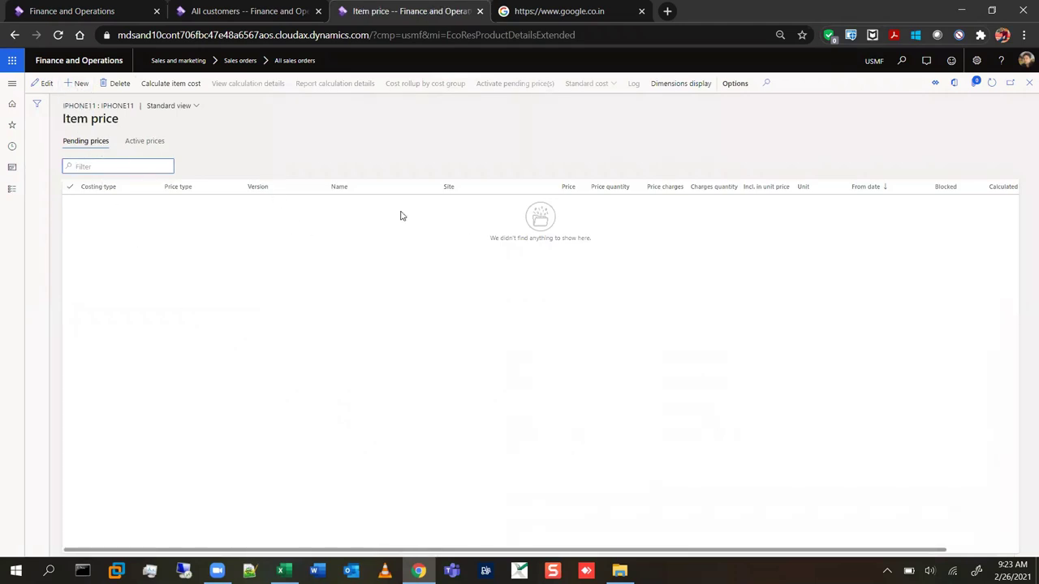
Step: Add a new pending price for iPhone11 with Purchase price as its price type
{"action": "key", "text": "alt+n"}
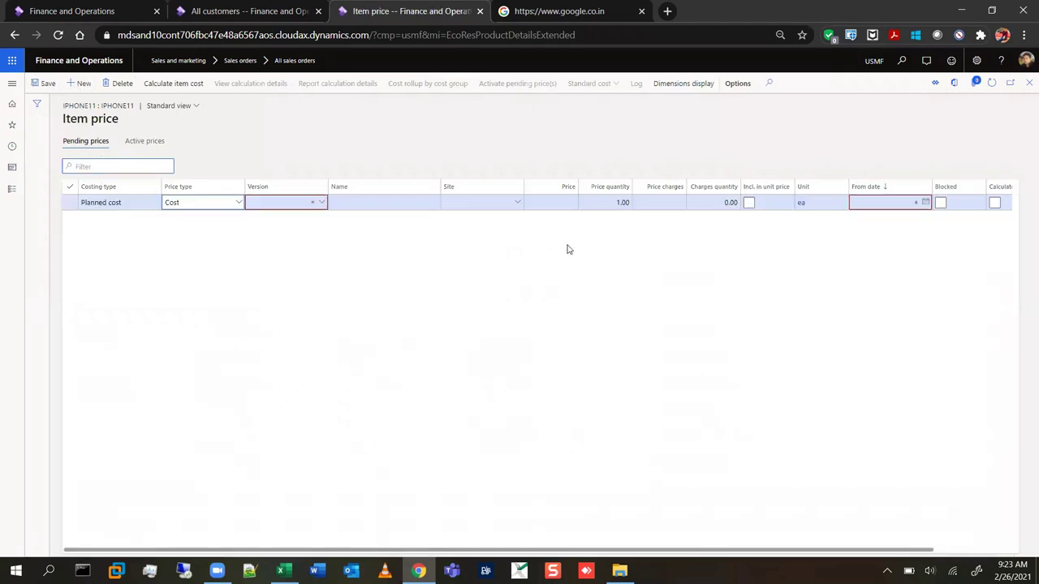
{"action": "left_click", "coordinate": [238, 203]}
{"action": "left_click", "coordinate": [223, 234]}
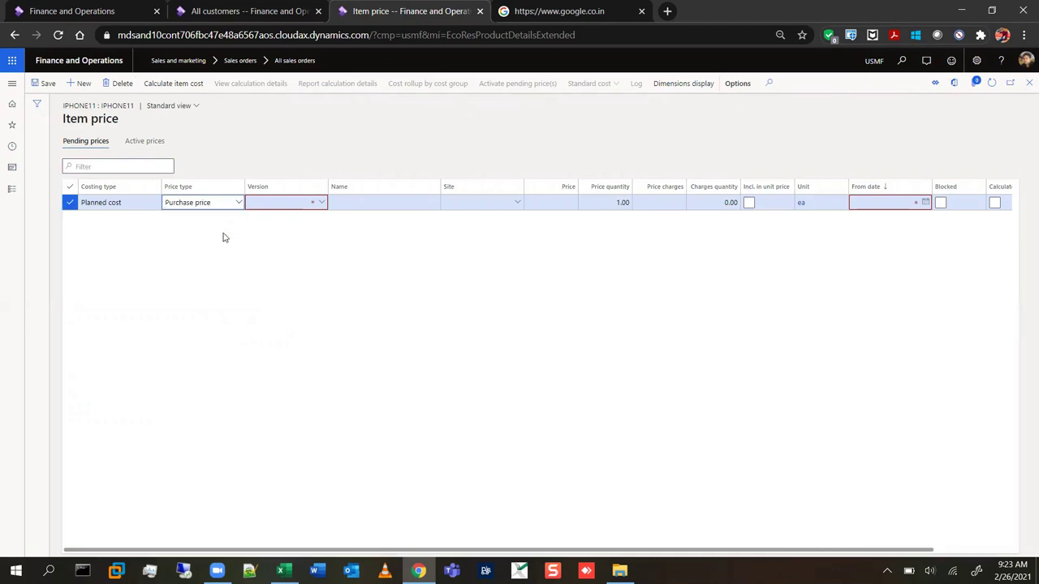
{"action": "left_click", "coordinate": [322, 203]}
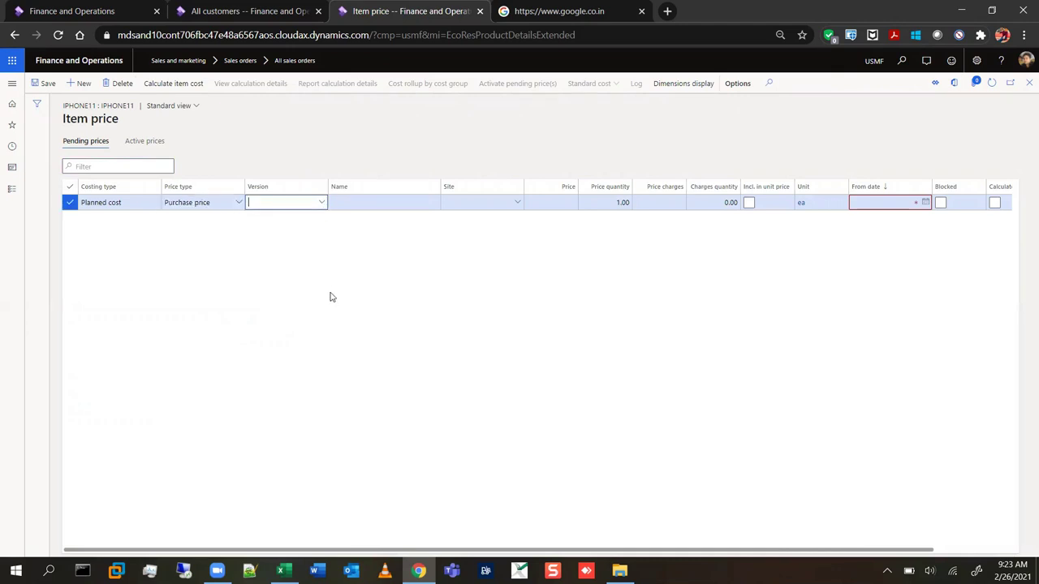
{"action": "left_click", "coordinate": [491, 302]}
{"action": "left_click", "coordinate": [474, 202]}
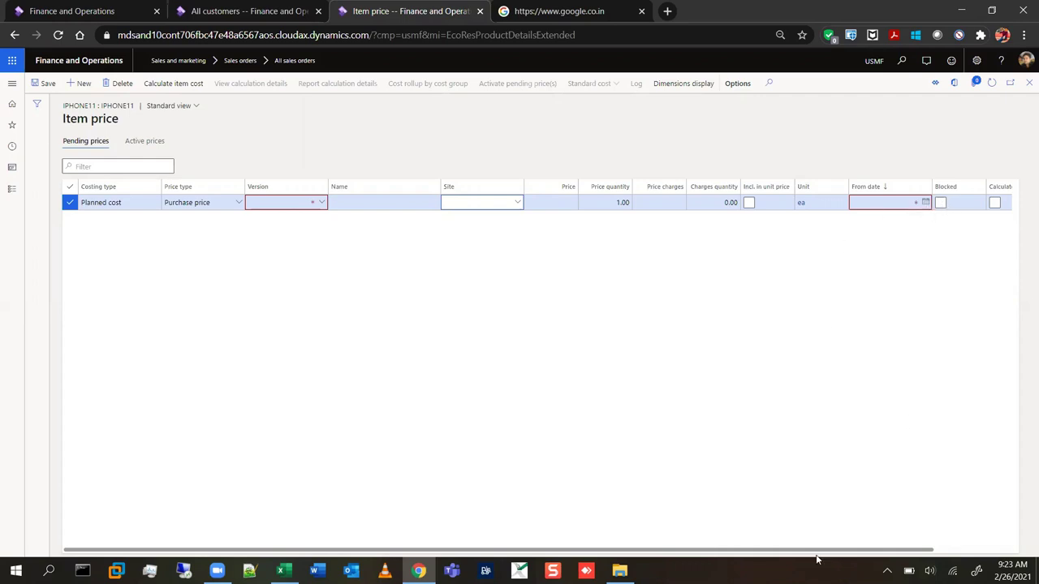
{"action": "left_click_drag", "start_coordinate": [817, 552], "coordinate": [729, 532]}
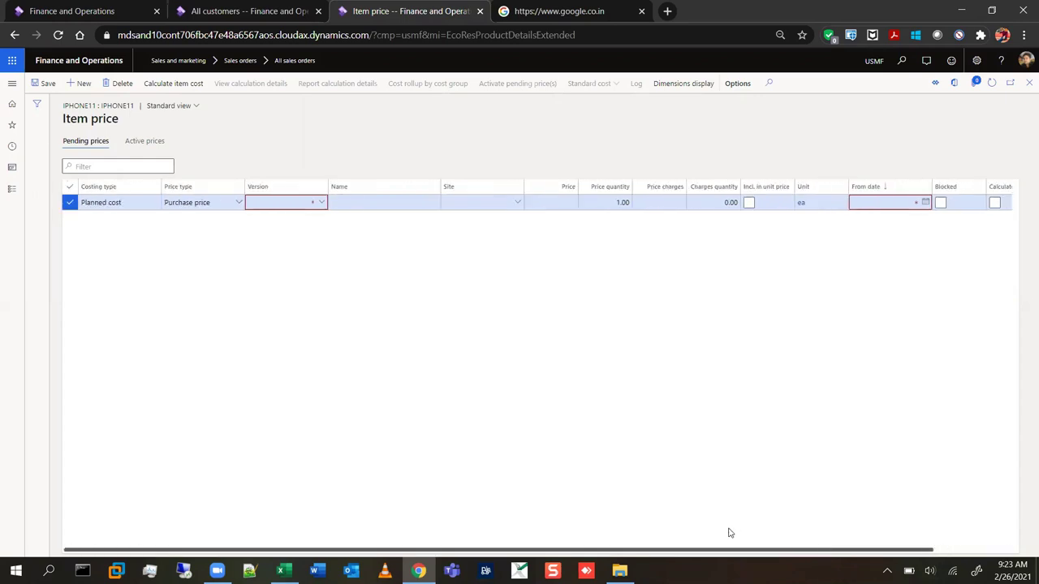
Step: Change the new pending price's type to Sales price and set its version to 10, Current fiscal period
{"action": "left_click", "coordinate": [240, 203]}
{"action": "left_click", "coordinate": [208, 246]}
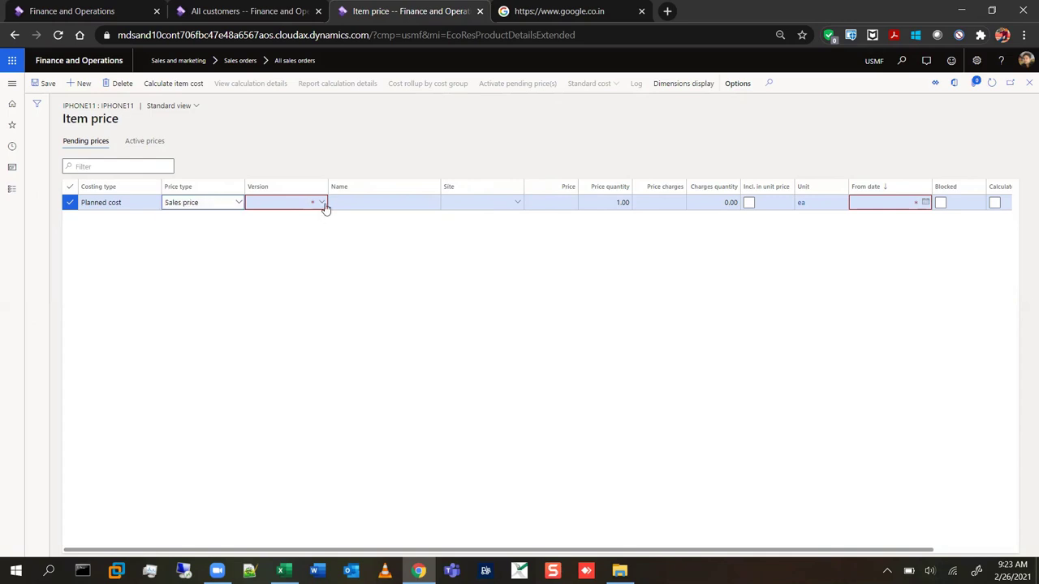
{"action": "left_click", "coordinate": [323, 204]}
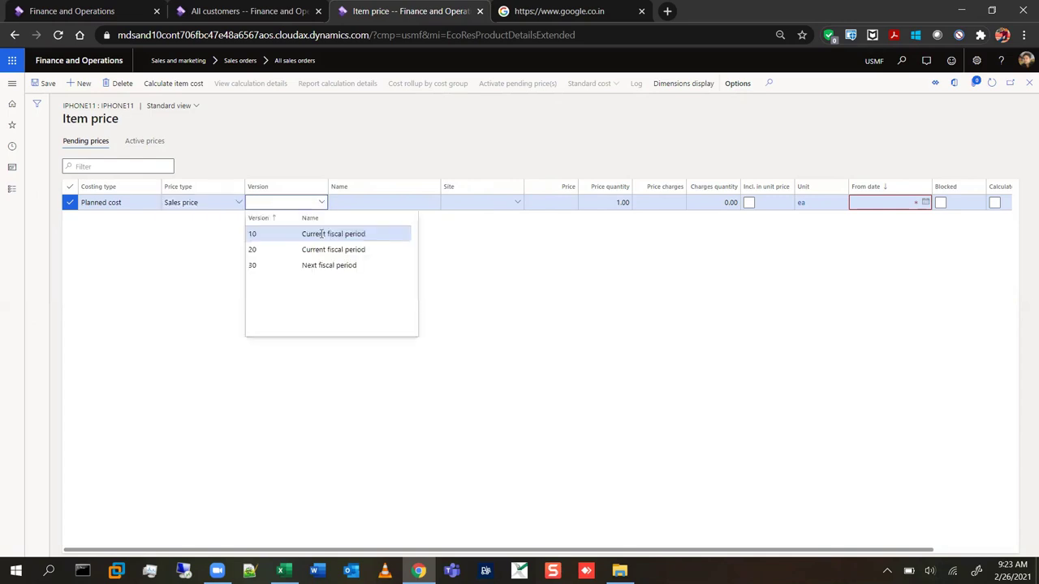
{"action": "left_click", "coordinate": [323, 234]}
Step: Set the pending price's site to 1 and its price to 80000
{"action": "left_click", "coordinate": [468, 204]}
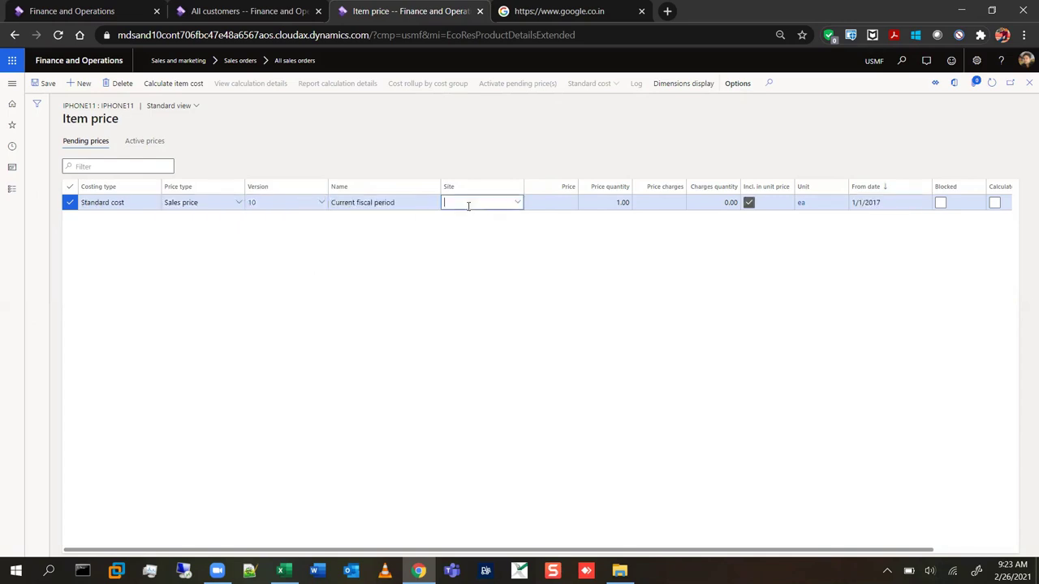
{"action": "type", "text": "11"}
{"action": "key", "text": "Tab"}
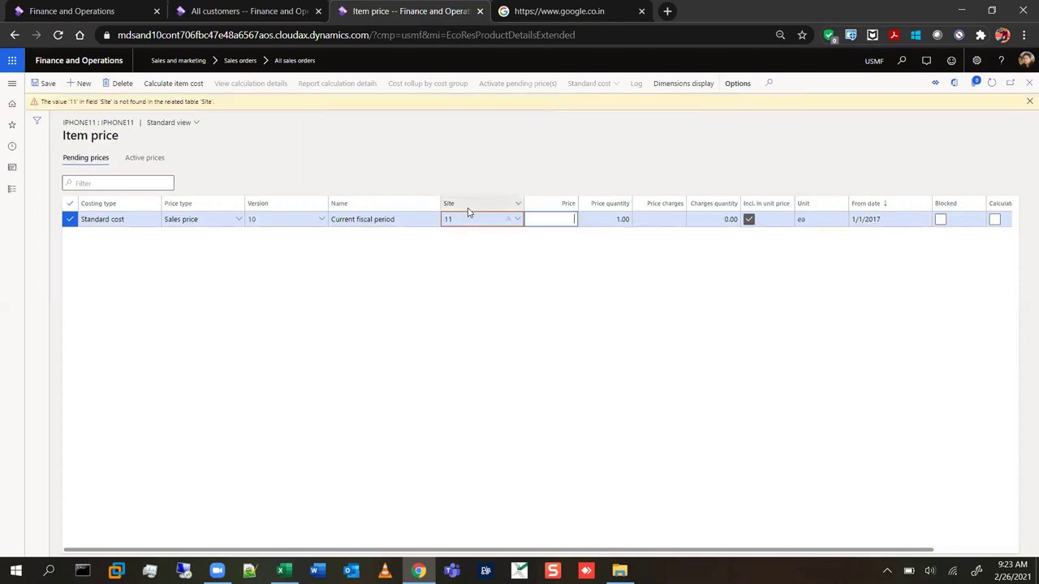
{"action": "left_click", "coordinate": [477, 223]}
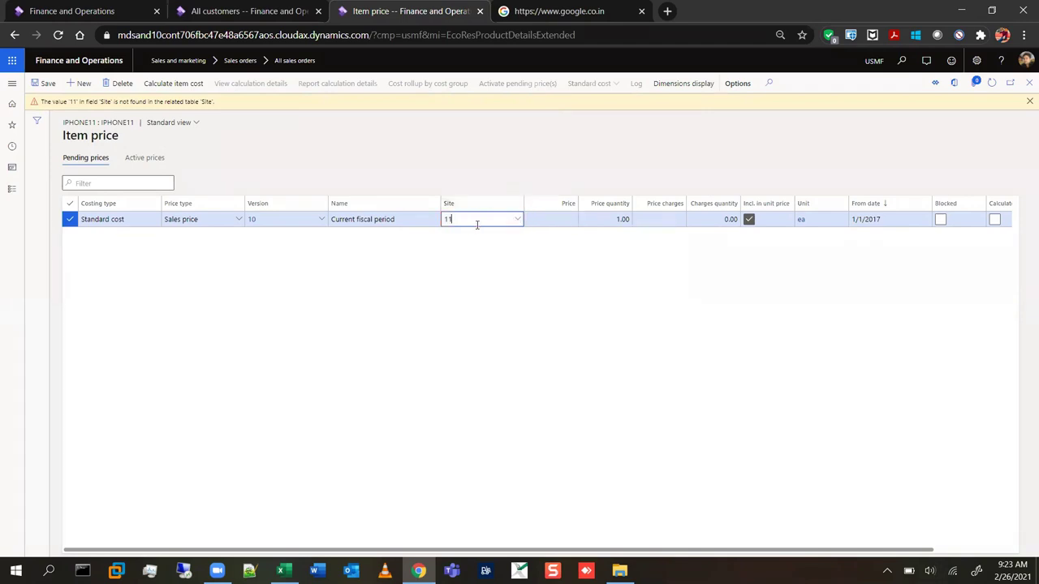
{"action": "key", "text": "BackSpace"}
{"action": "type", "text": "1"}
{"action": "key", "text": "Tab"}
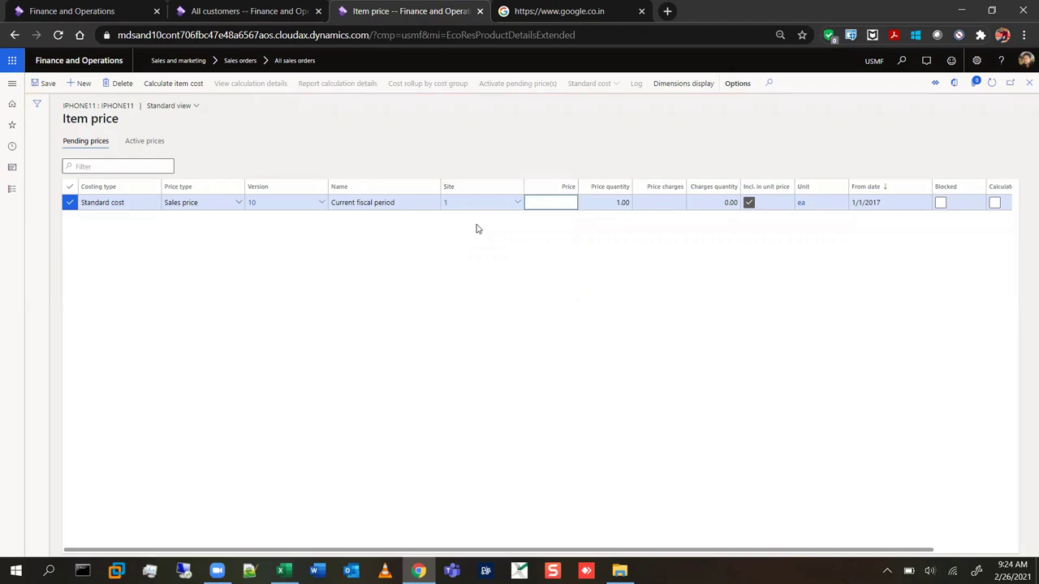
{"action": "type", "text": "80000"}
{"action": "key", "text": "Tab"}
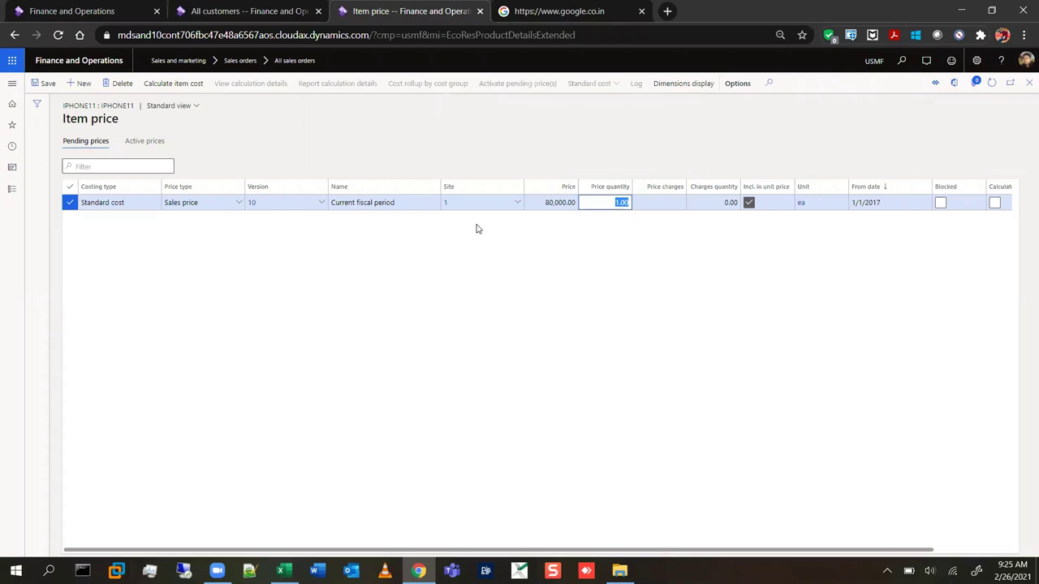
Step: Go through the pending price's remaining fields to the from date and try to save the line
{"action": "key", "text": "Tab"}
{"action": "key", "text": "Tab"}
{"action": "key", "text": "Tab"}
{"action": "key", "text": "Tab"}
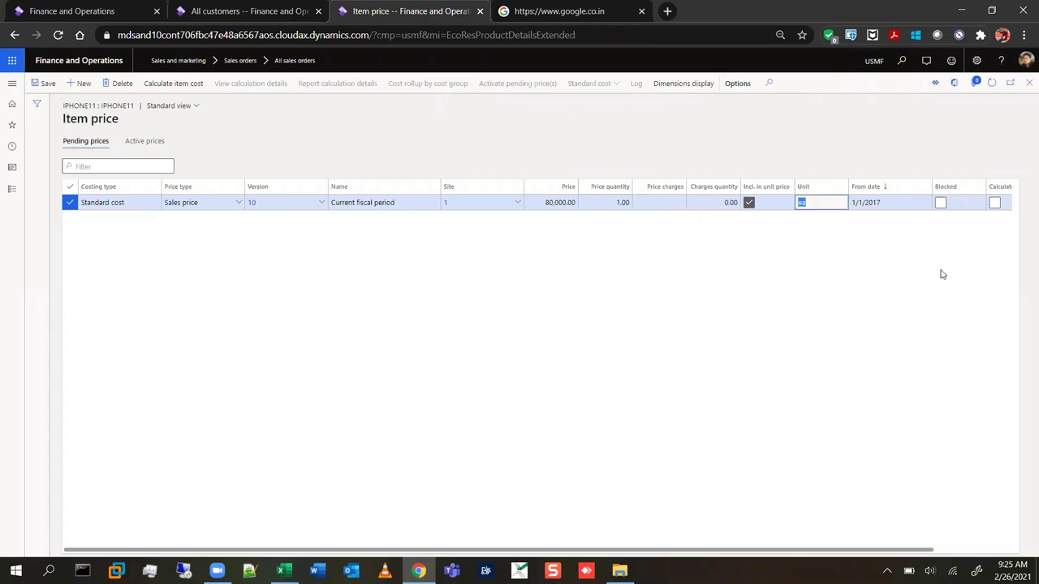
{"action": "left_click", "coordinate": [930, 203]}
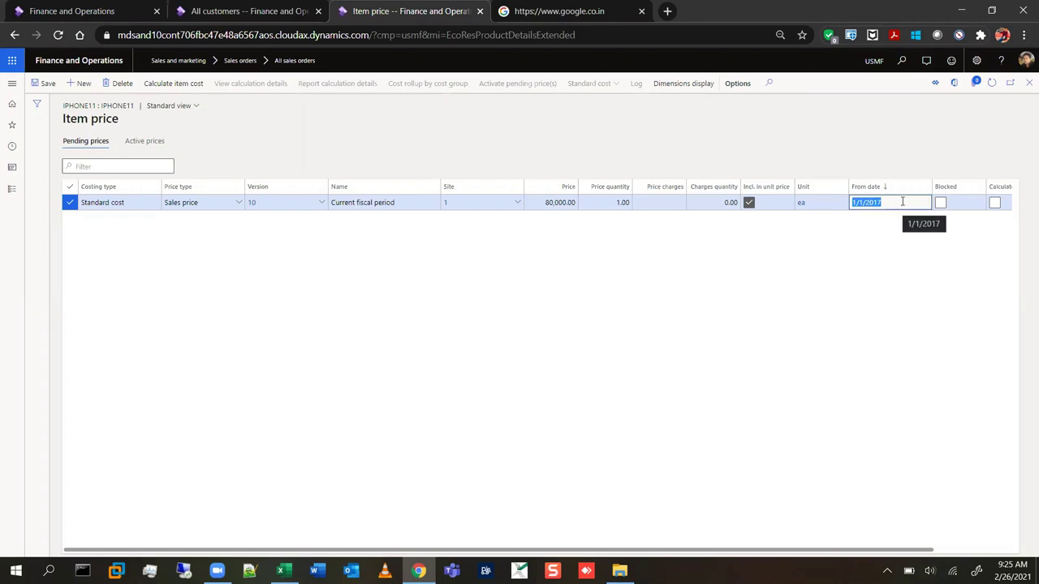
{"action": "left_click", "coordinate": [44, 84]}
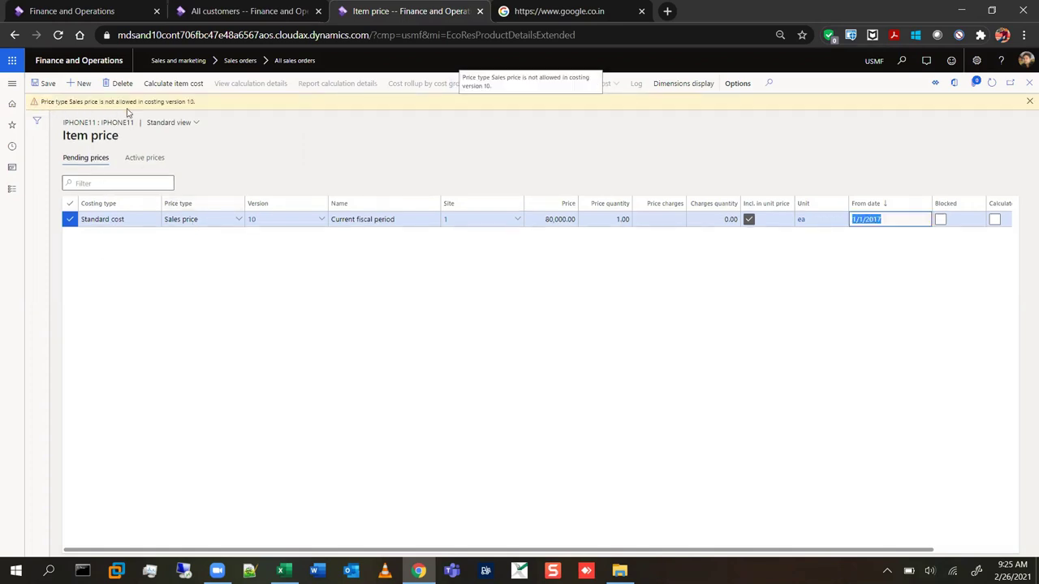
Step: Allow the Sales price type in the recording settings of costing version 10, save the version and return to the item price
{"action": "right_click", "coordinate": [321, 221]}
{"action": "left_click", "coordinate": [354, 308]}
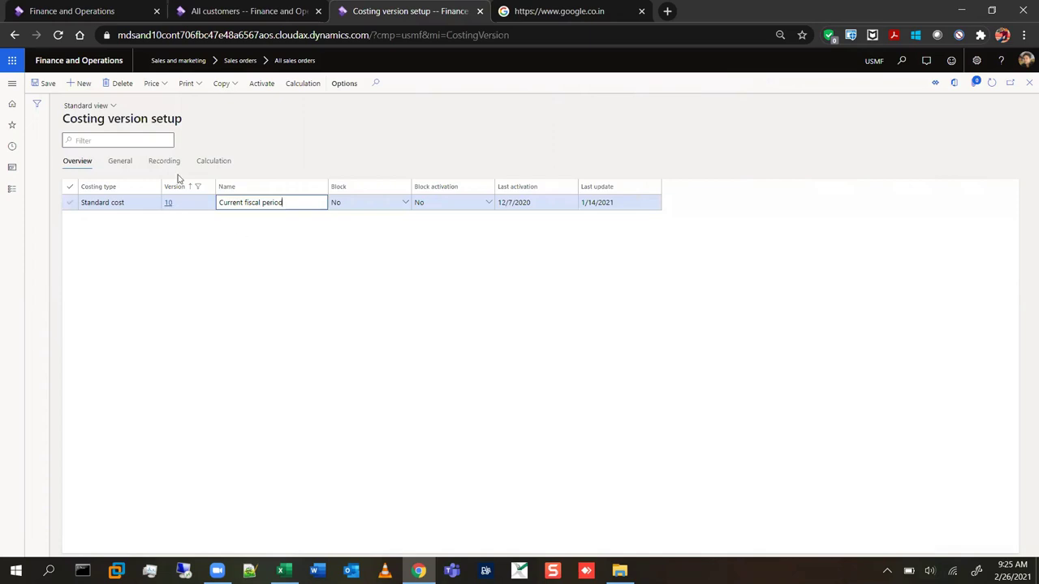
{"action": "left_click", "coordinate": [165, 162]}
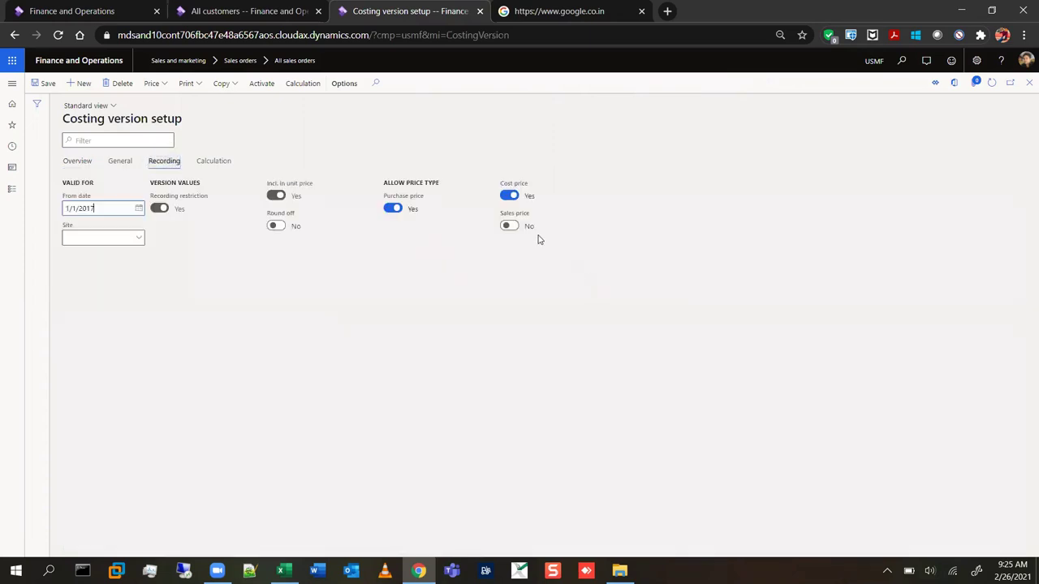
{"action": "left_click", "coordinate": [509, 227]}
{"action": "left_click", "coordinate": [46, 84]}
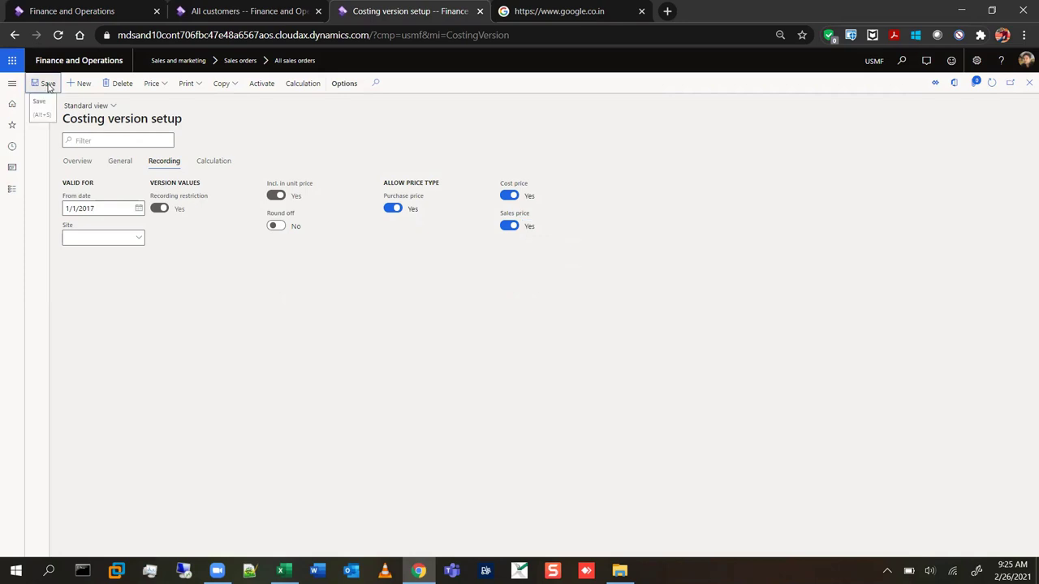
{"action": "left_click", "coordinate": [1028, 82]}
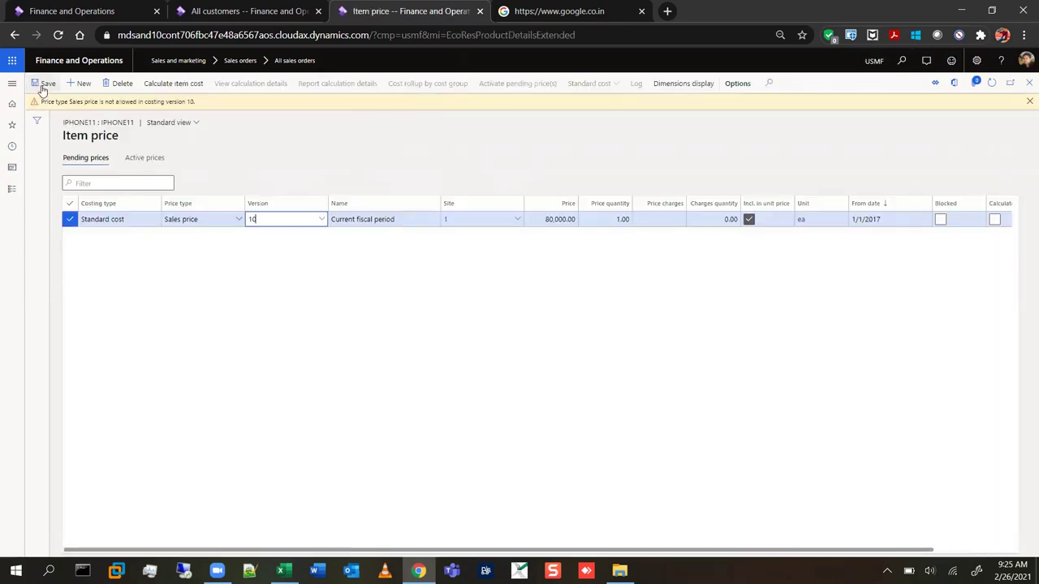
Step: Save and activate the pending sales price, and view the item's active prices
{"action": "left_click", "coordinate": [41, 84]}
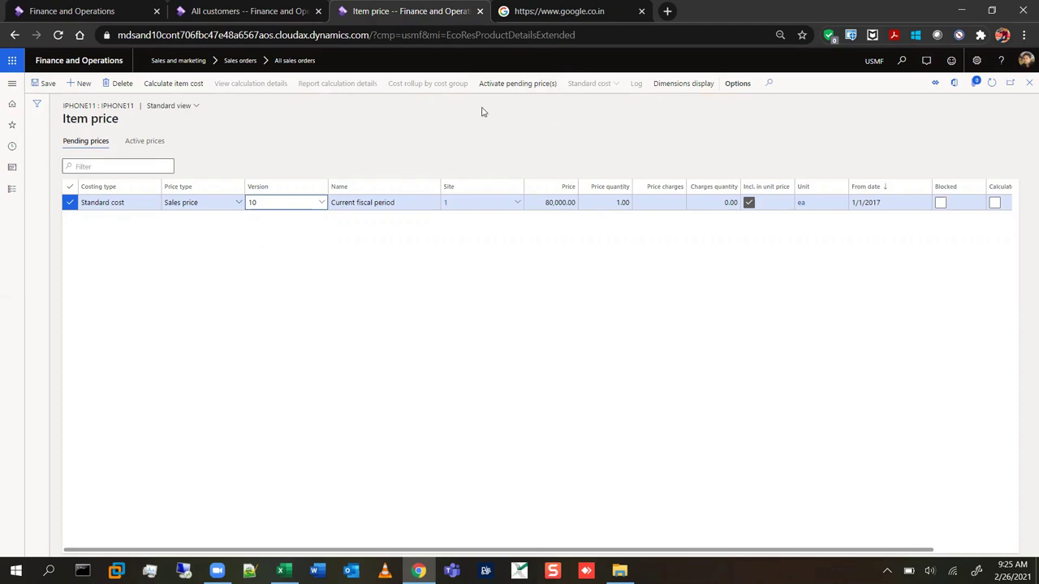
{"action": "left_click", "coordinate": [139, 142]}
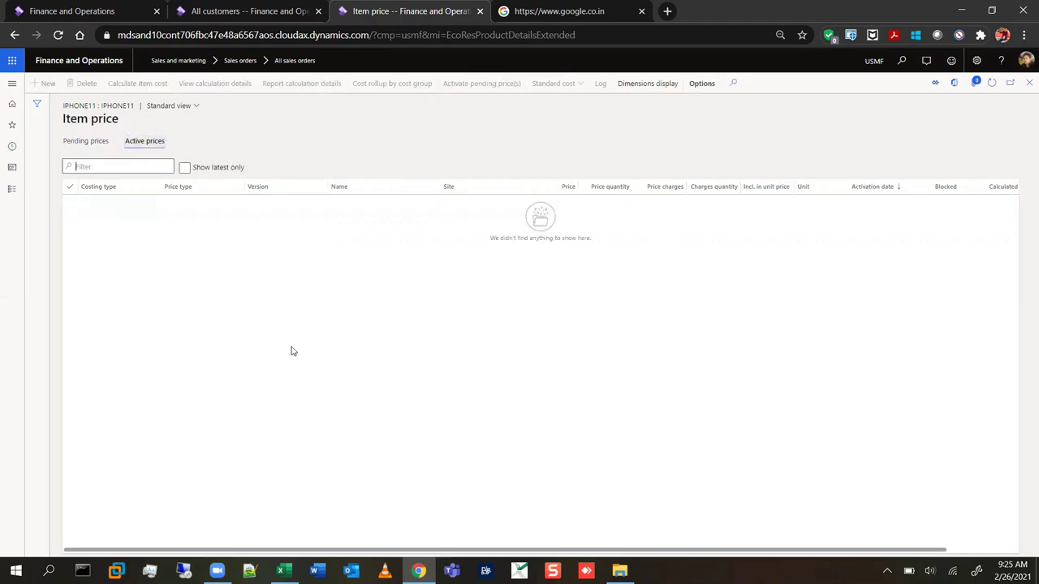
{"action": "left_click", "coordinate": [96, 142]}
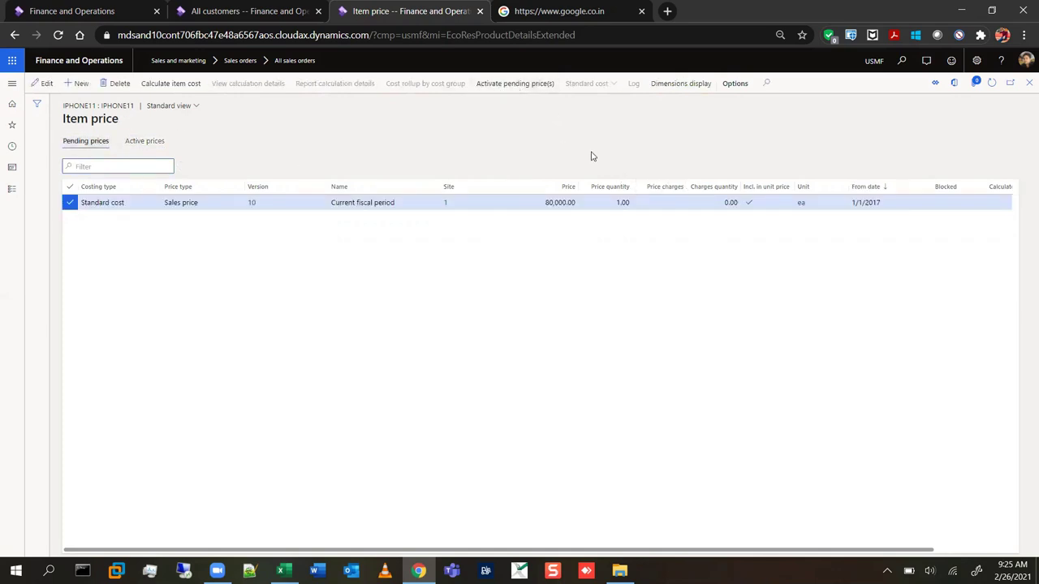
{"action": "left_click", "coordinate": [146, 142]}
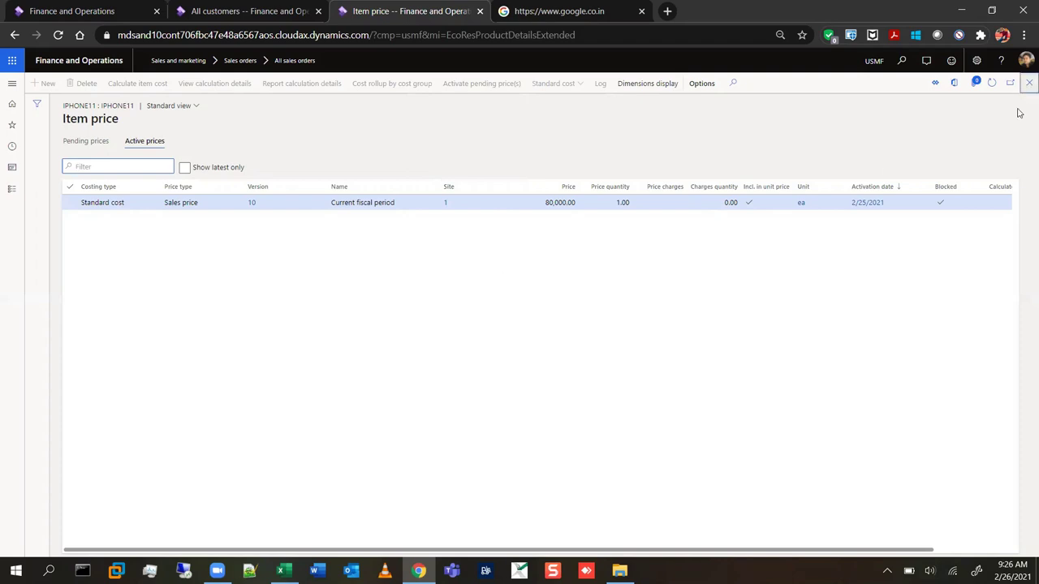
Step: Return to the iPhone11 product details, reopen the active item prices for a check and close them
{"action": "left_click", "coordinate": [1028, 83]}
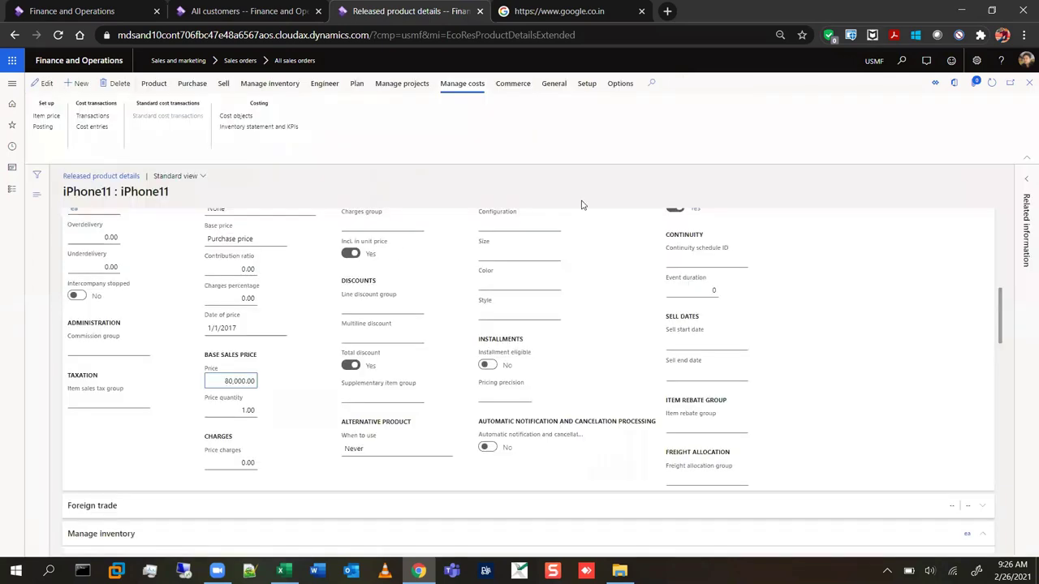
{"action": "left_click", "coordinate": [46, 116]}
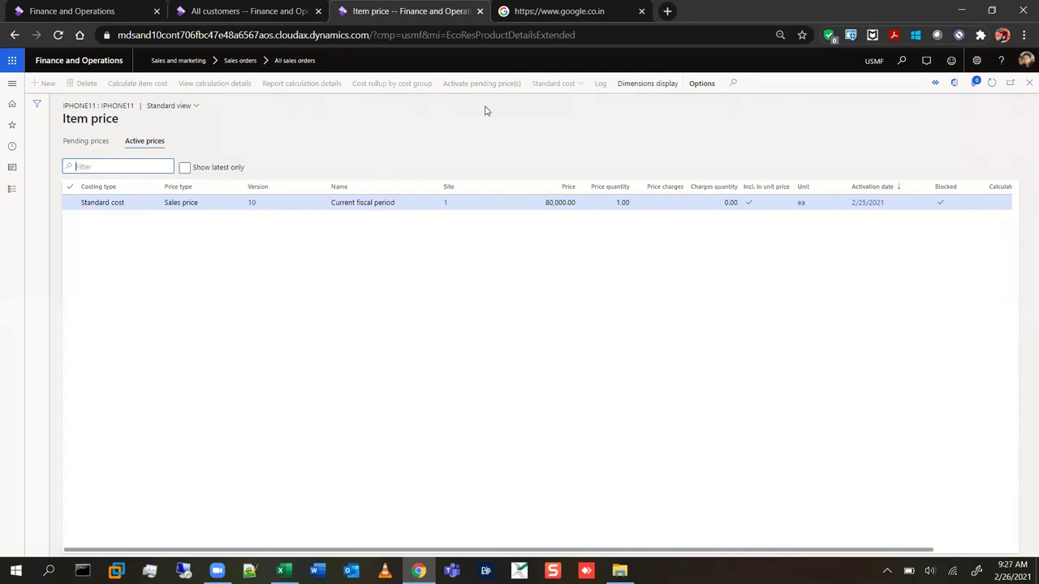
{"action": "left_click", "coordinate": [1027, 84]}
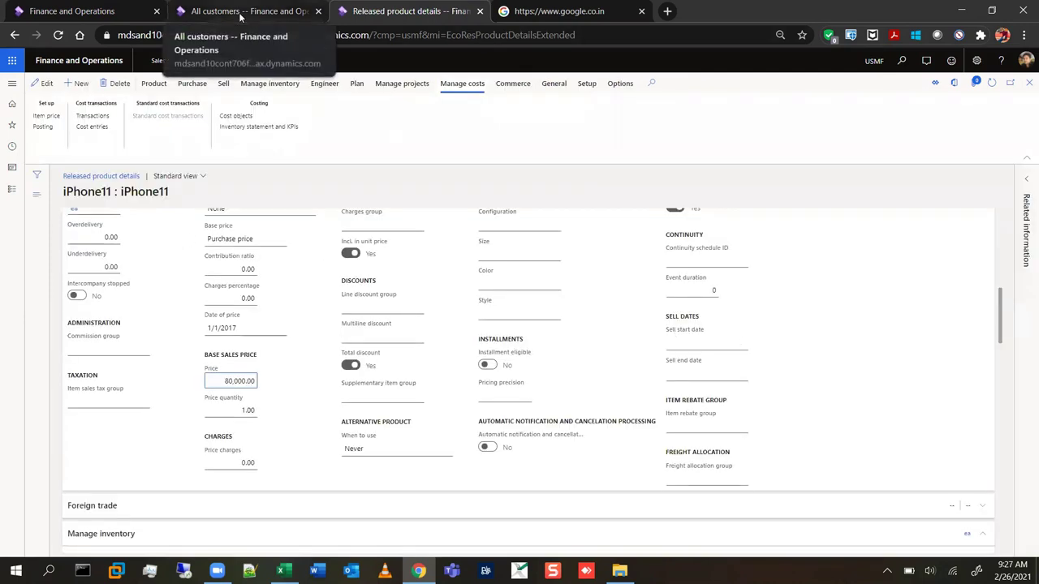
Step: Check the active item price set up for the released product iPhone11
{"action": "left_click", "coordinate": [240, 12]}
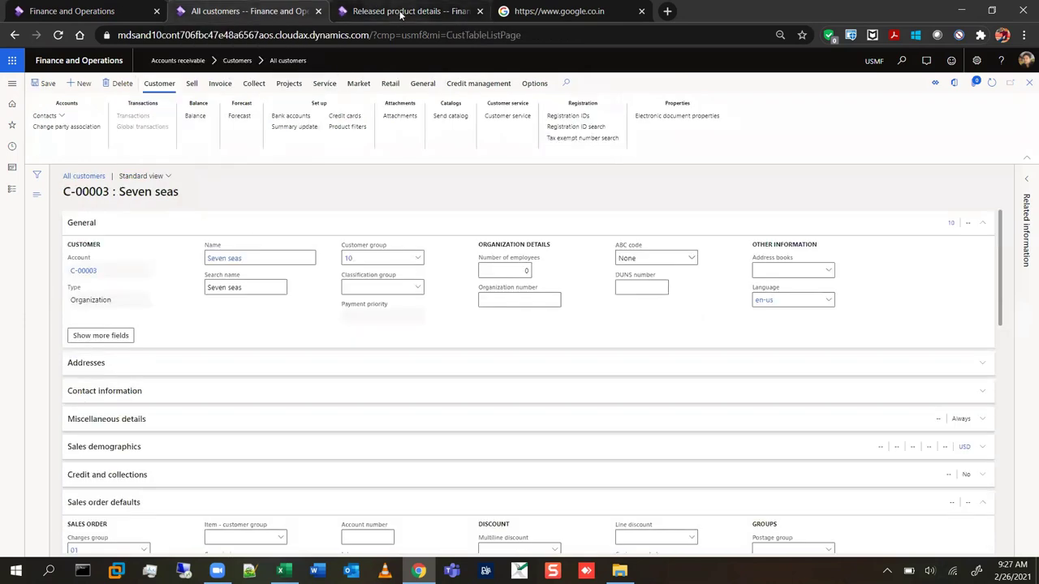
{"action": "left_click", "coordinate": [400, 11]}
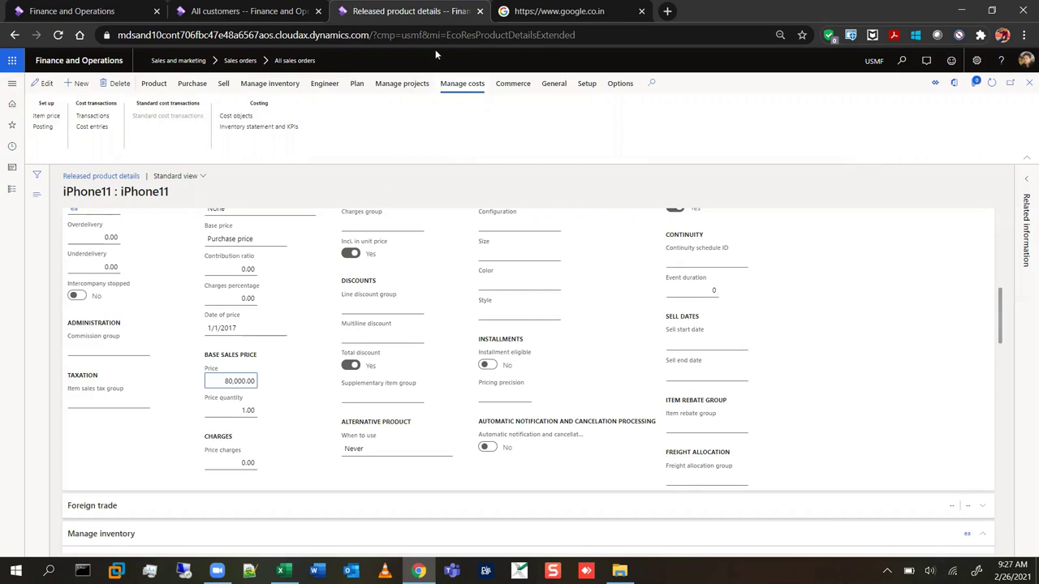
{"action": "left_click", "coordinate": [46, 116]}
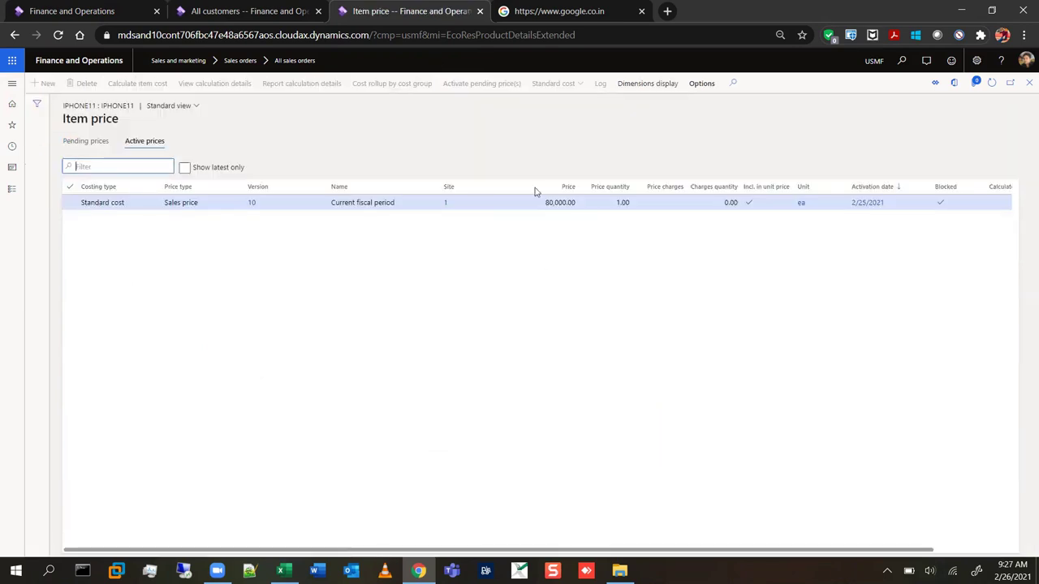
{"action": "left_click", "coordinate": [566, 207]}
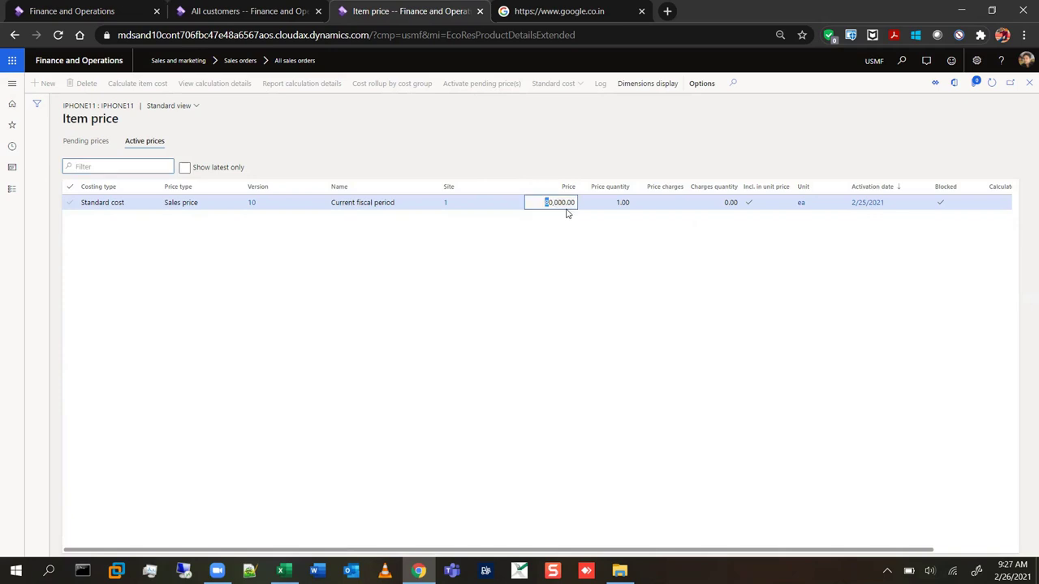
{"action": "left_click", "coordinate": [1028, 83]}
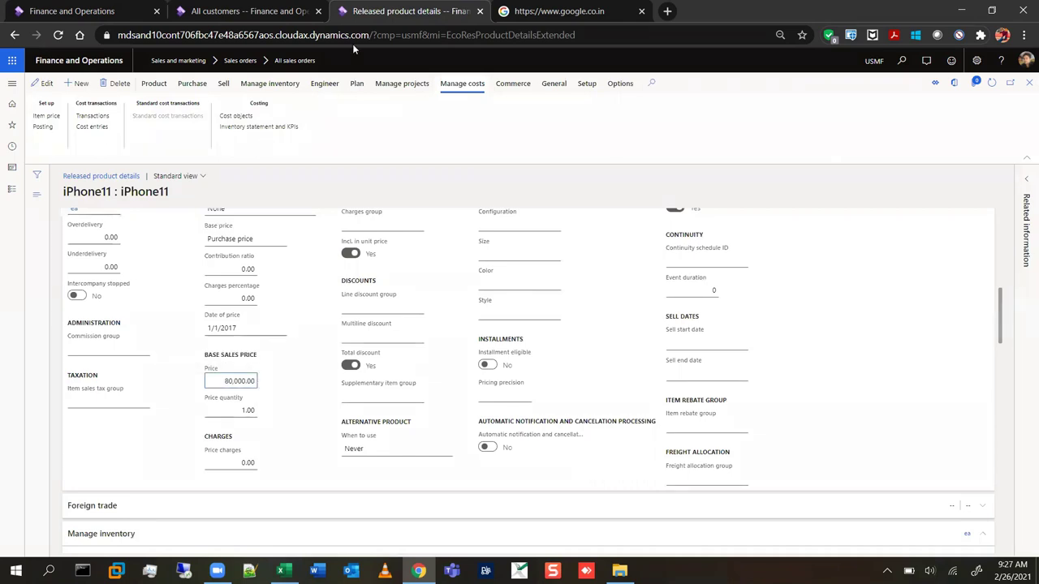
Step: Filter all sales orders by customer name beginning with "seven" and open the Seven seas order
{"action": "left_click", "coordinate": [12, 83]}
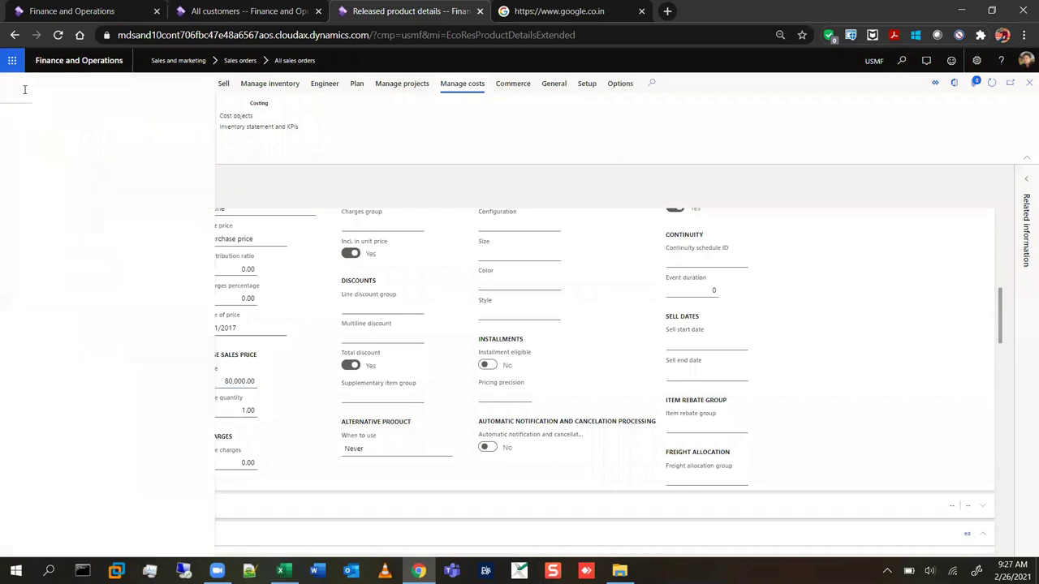
{"action": "left_click", "coordinate": [274, 259]}
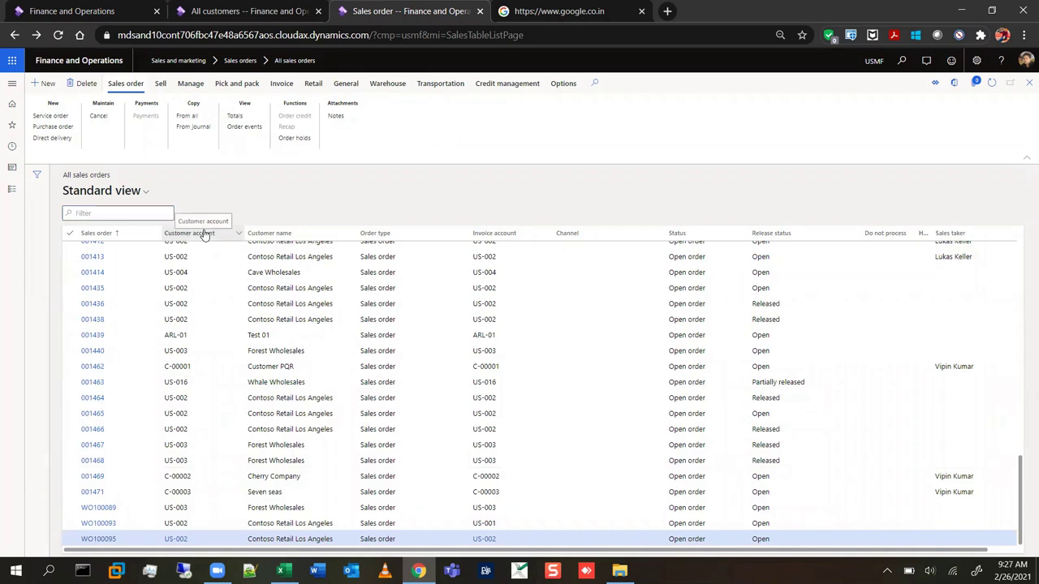
{"action": "left_click", "coordinate": [290, 235]}
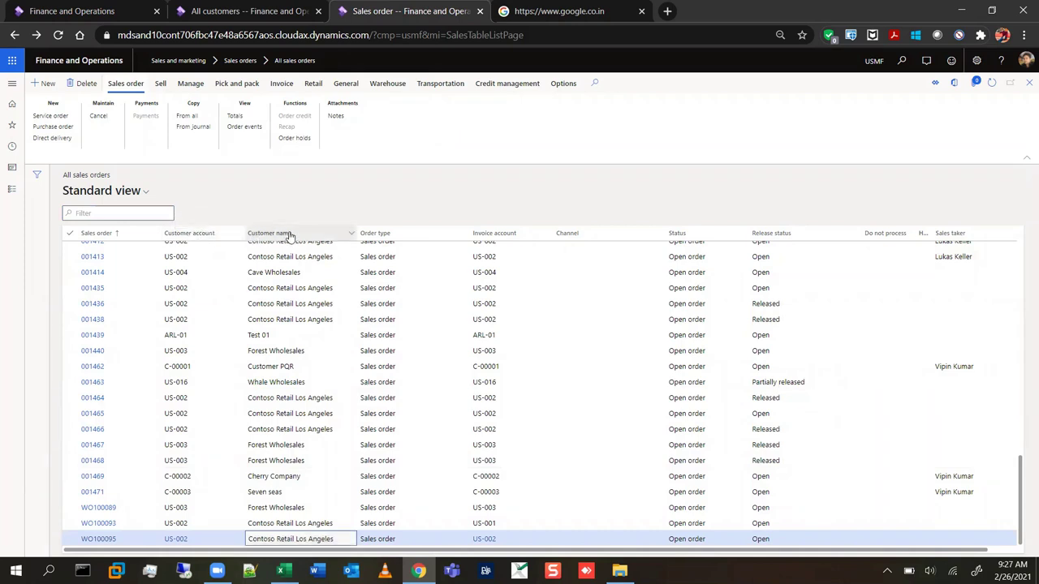
{"action": "left_click", "coordinate": [290, 234]}
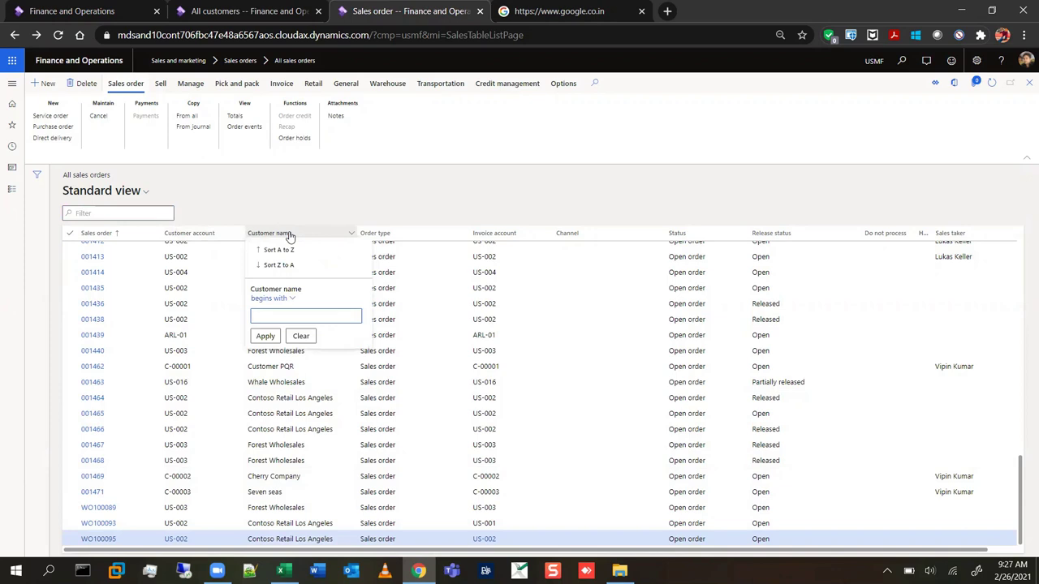
{"action": "type", "text": "seven"}
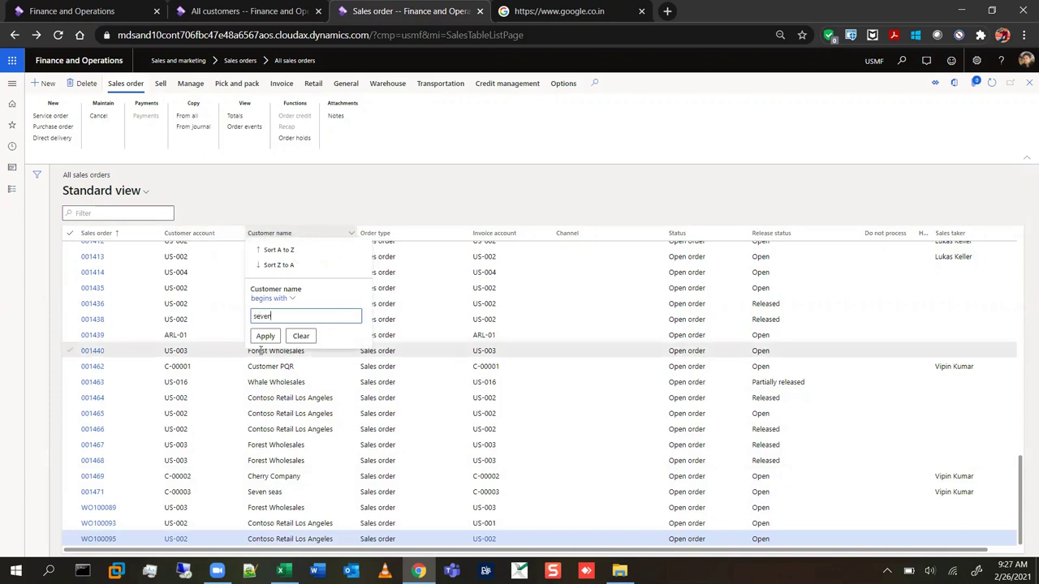
{"action": "left_click", "coordinate": [264, 335]}
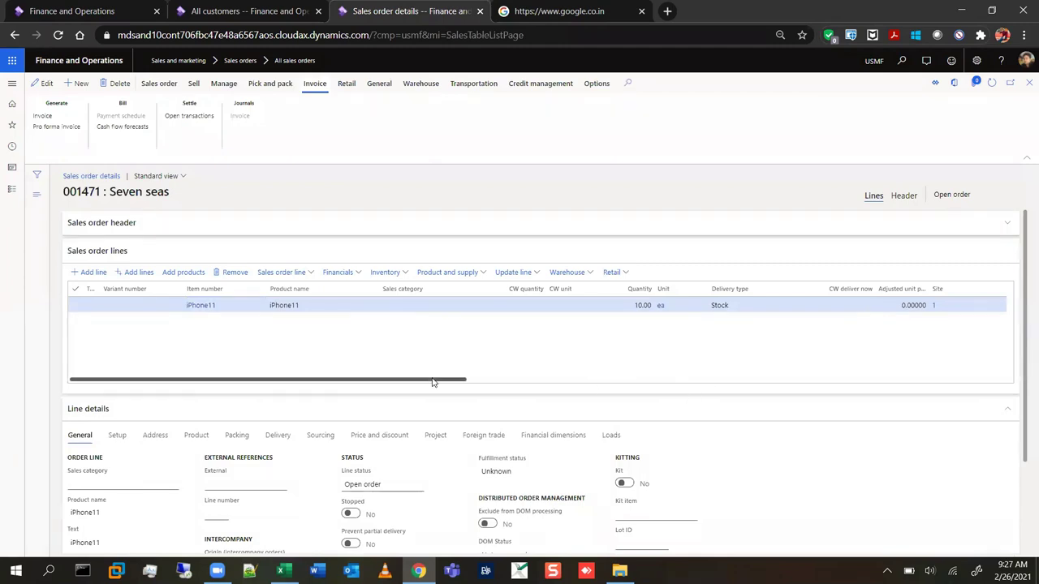
Step: Review the iPhone11 order line's price, net amount and line status, along with the overall order status
{"action": "left_click", "coordinate": [633, 380]}
{"action": "scroll", "coordinate": [685, 356], "scroll_direction": "right", "scroll_amount": 3}
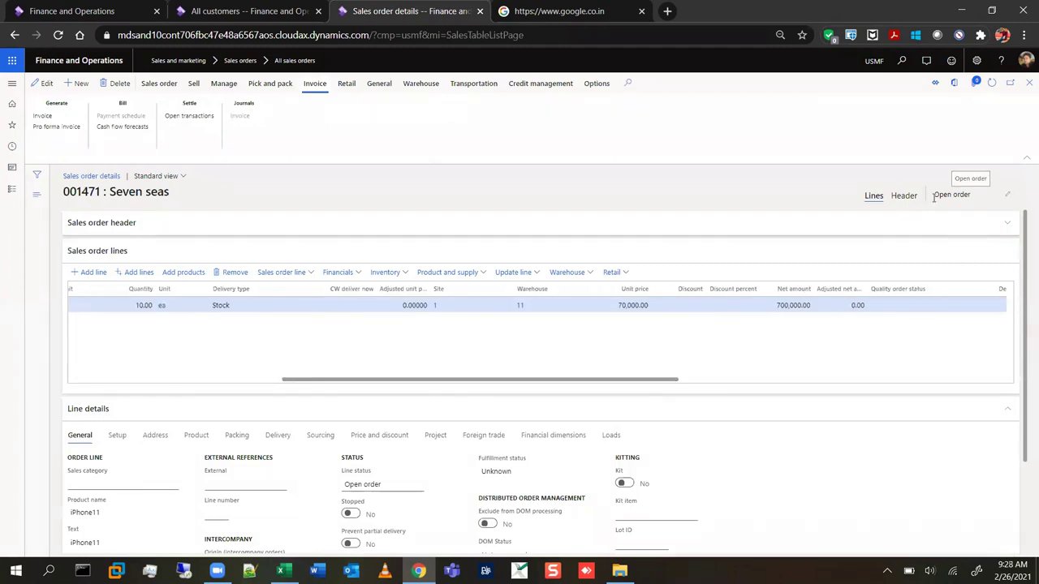
{"action": "left_click_drag", "start_coordinate": [936, 194], "coordinate": [971, 190]}
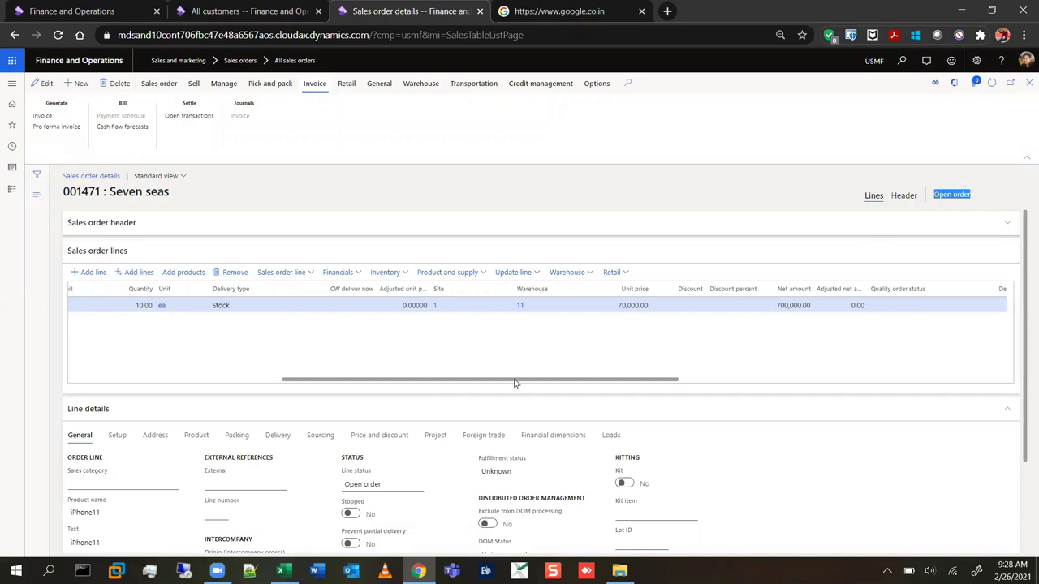
{"action": "left_click_drag", "start_coordinate": [515, 384], "coordinate": [745, 383]}
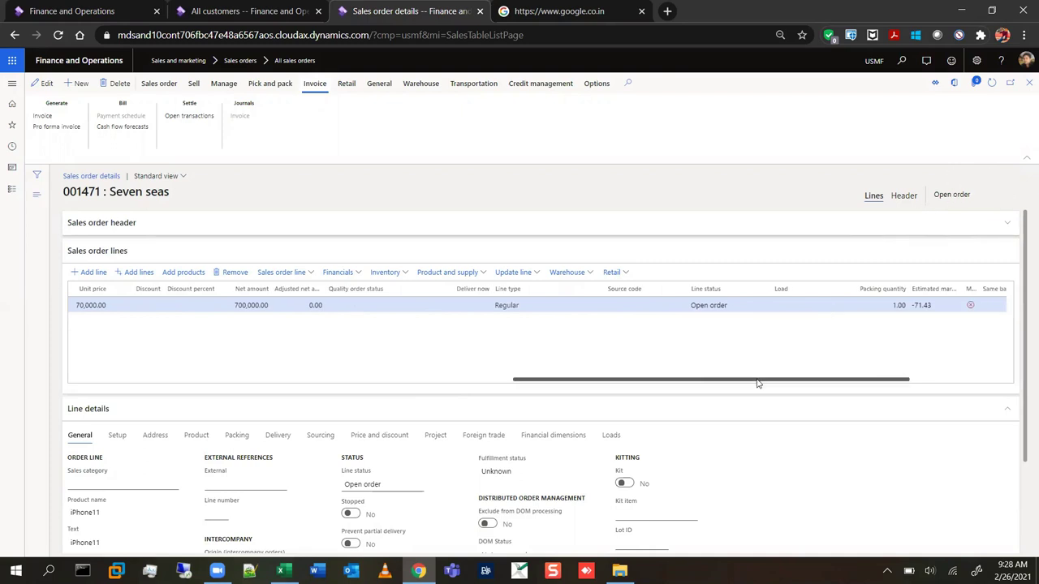
{"action": "left_click_drag", "start_coordinate": [694, 388], "coordinate": [528, 393]}
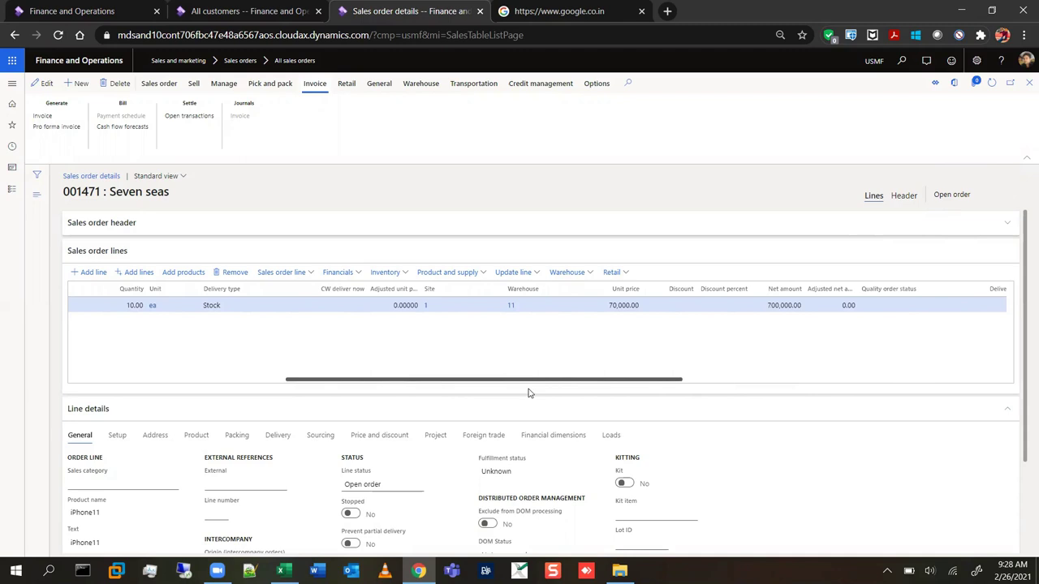
{"action": "left_click_drag", "start_coordinate": [528, 393], "coordinate": [798, 359]}
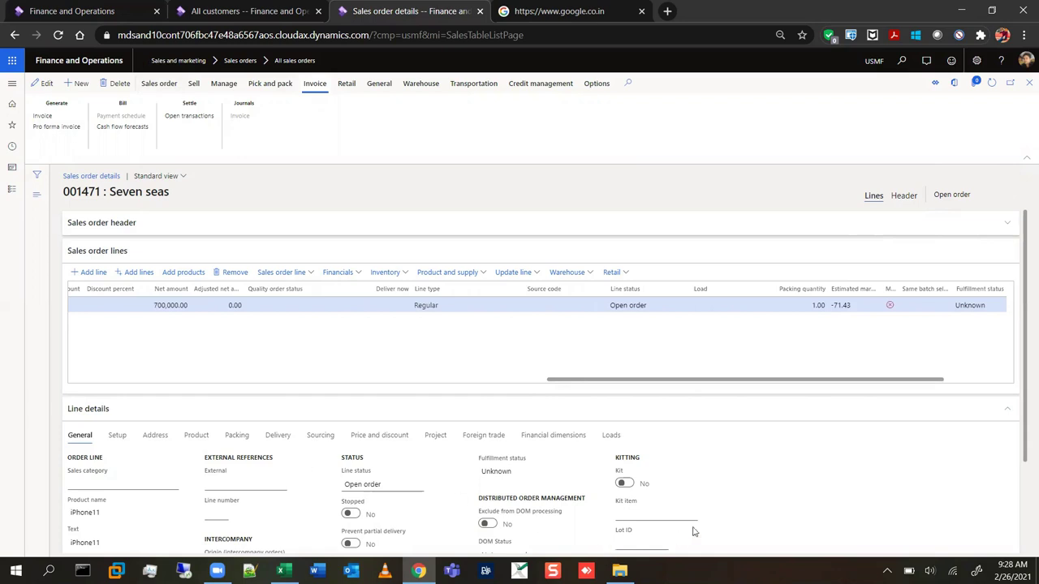
{"action": "left_click", "coordinate": [515, 486]}
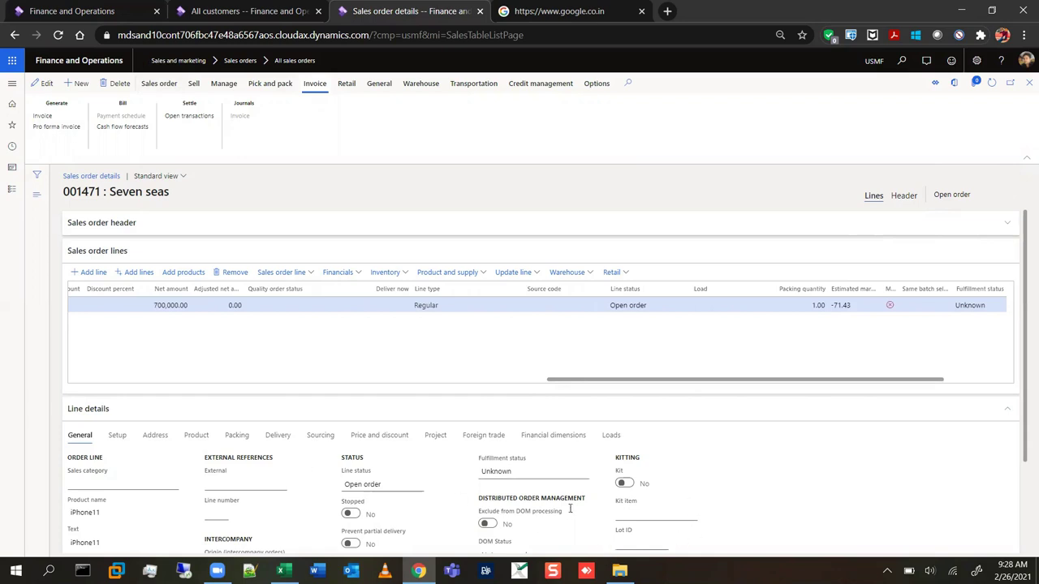
Step: Confirm the Seven seas sales order with posting enabled and without printing the document
{"action": "left_click", "coordinate": [160, 84]}
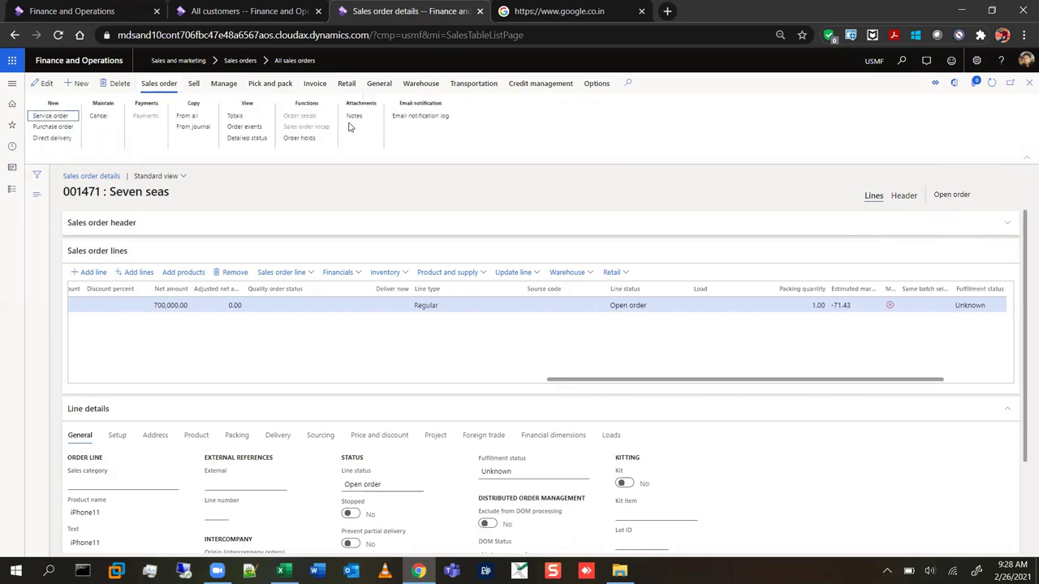
{"action": "left_click", "coordinate": [193, 83]}
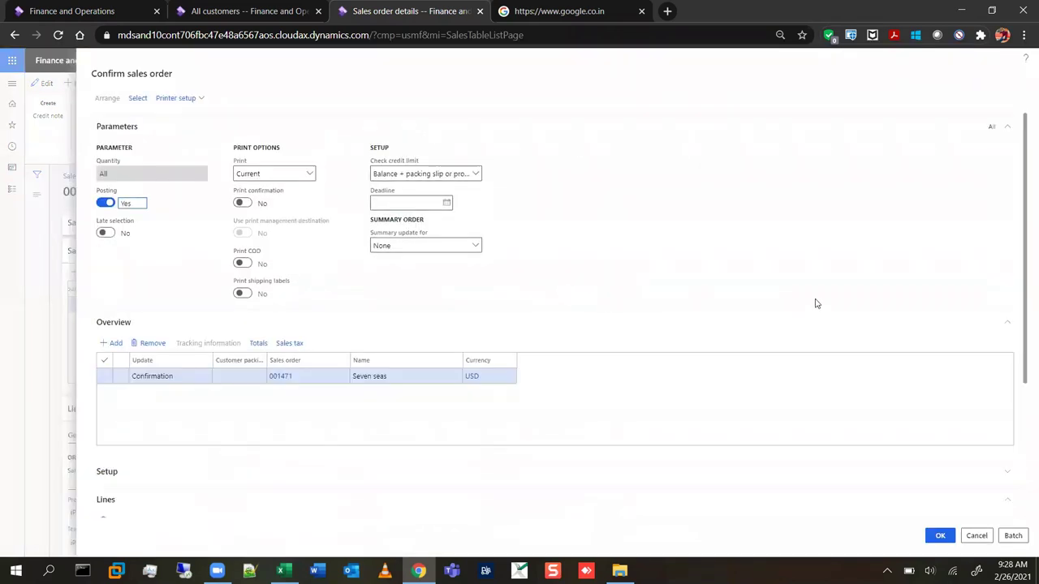
{"action": "left_click", "coordinate": [933, 536]}
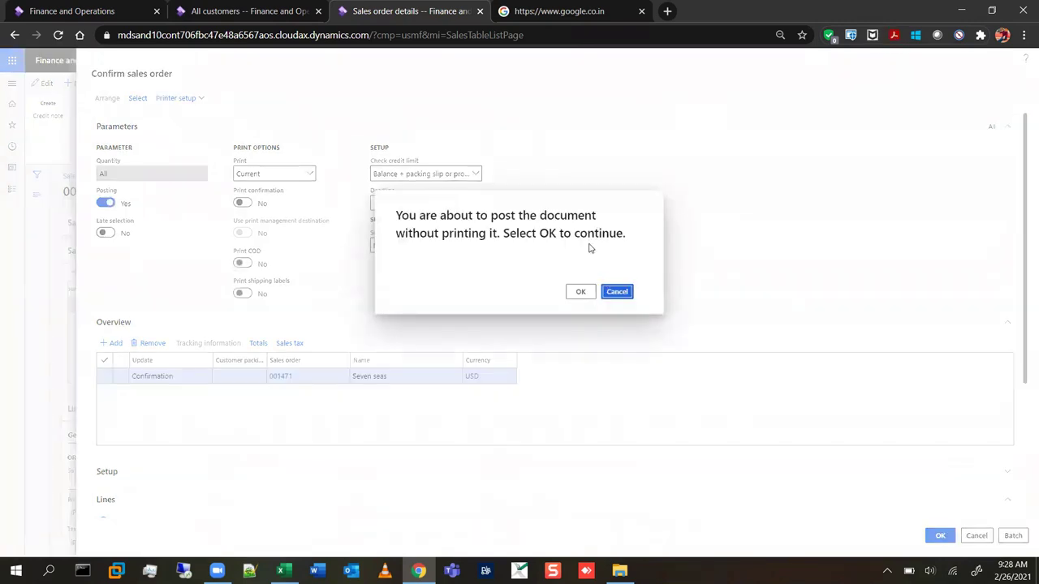
{"action": "left_click", "coordinate": [576, 294]}
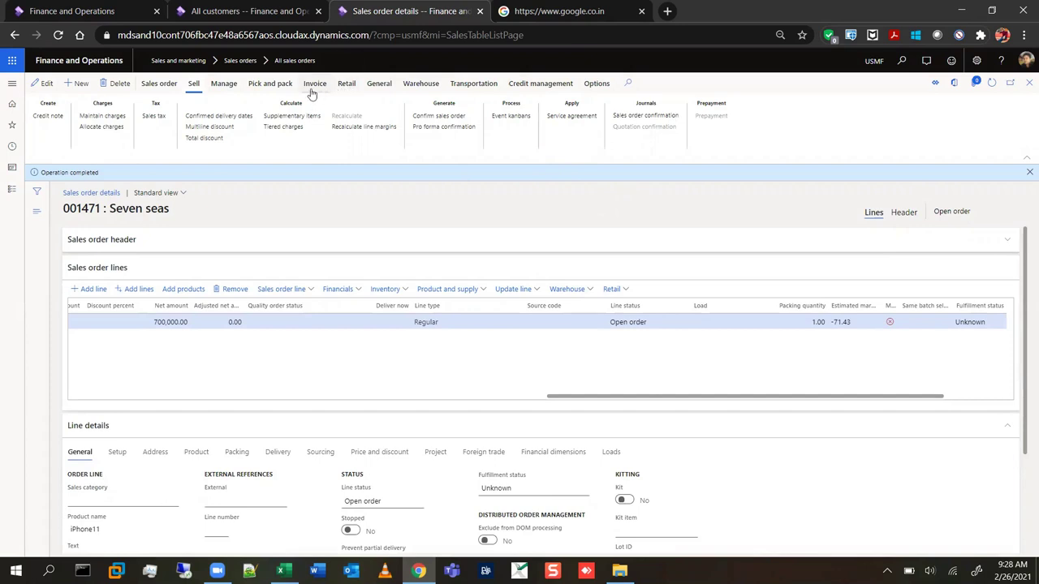
Step: View the original preview of the posted sales order confirmation and return to the order details
{"action": "left_click", "coordinate": [665, 117]}
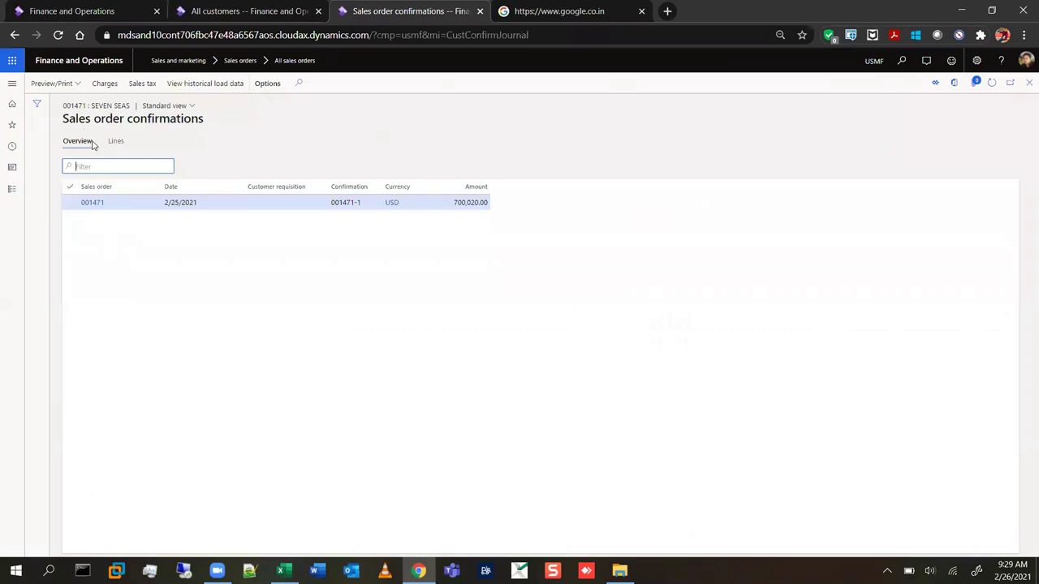
{"action": "left_click", "coordinate": [63, 84]}
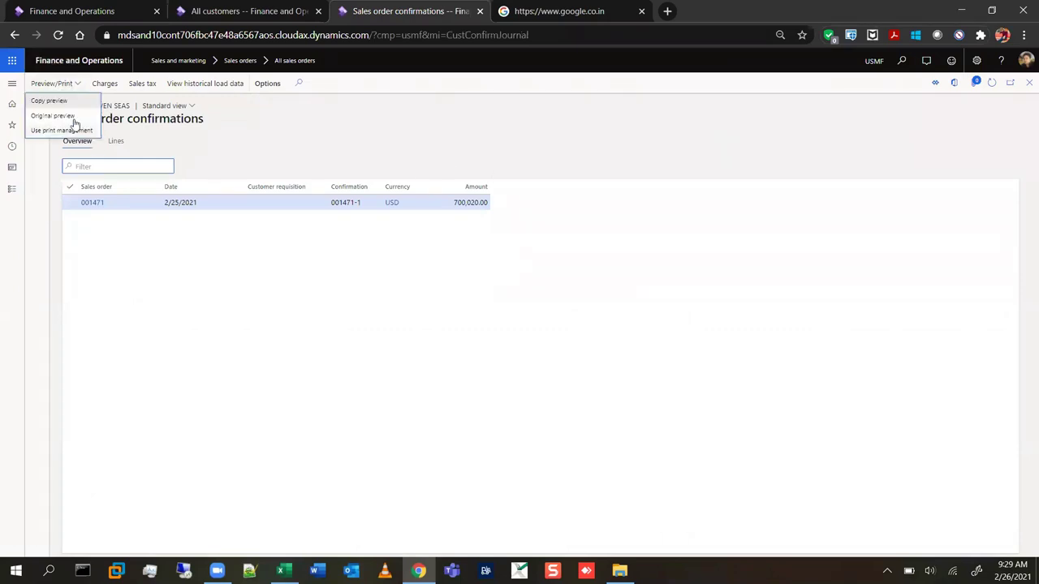
{"action": "left_click", "coordinate": [65, 118]}
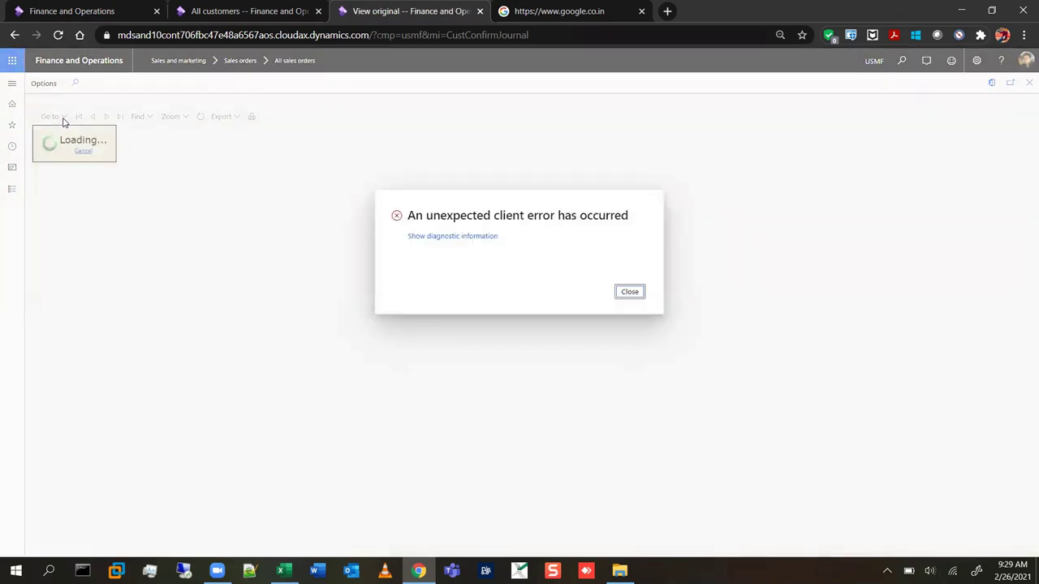
{"action": "left_click", "coordinate": [630, 292]}
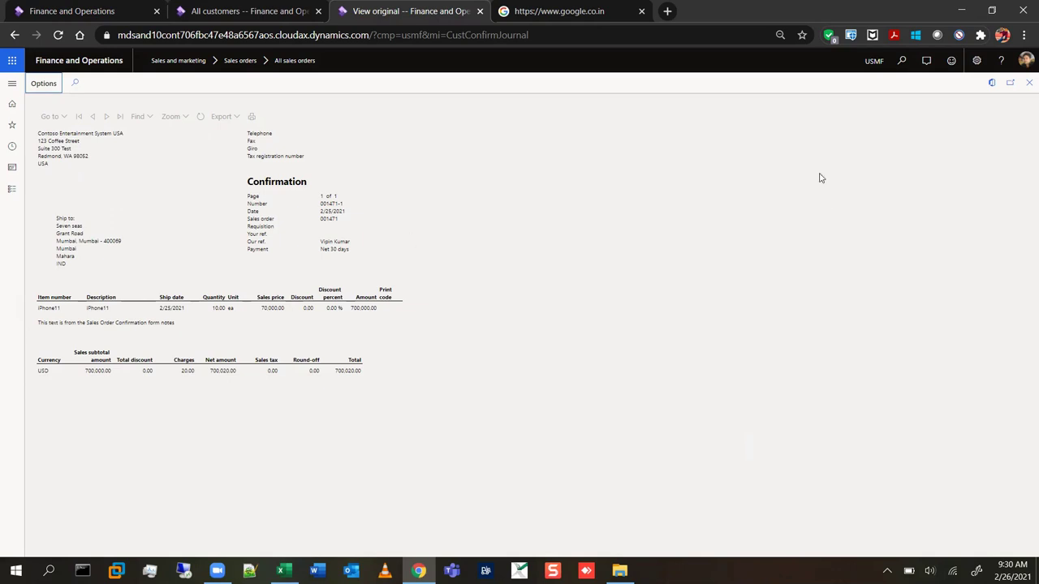
{"action": "left_click", "coordinate": [1027, 84]}
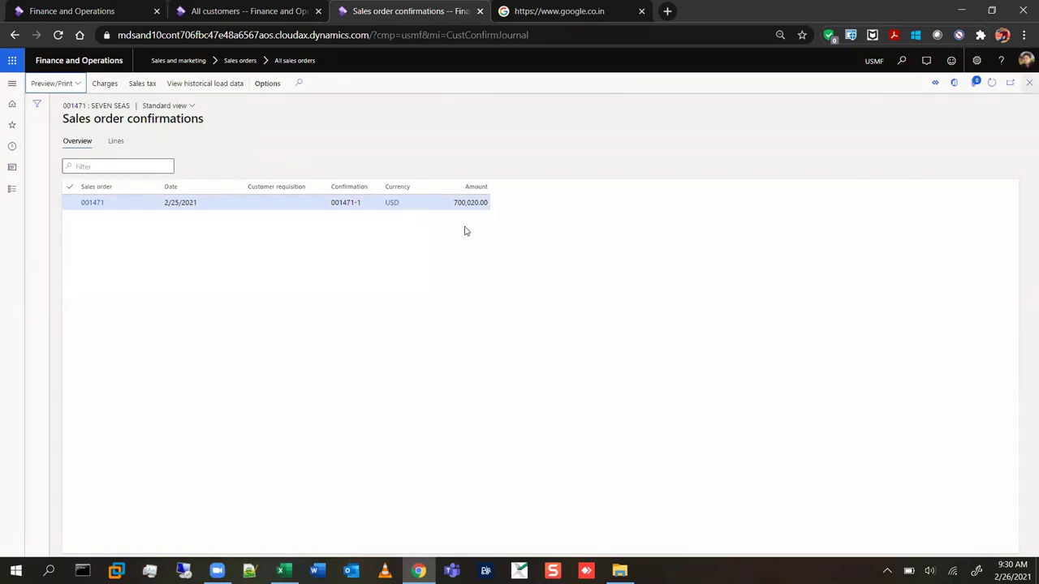
{"action": "key", "text": "Escape"}
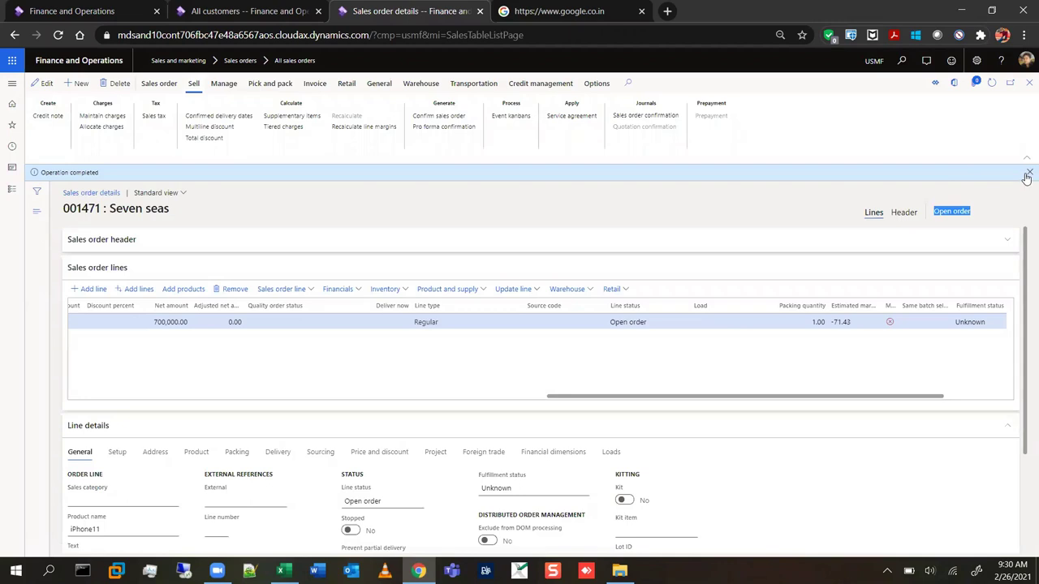
{"action": "left_click", "coordinate": [850, 208]}
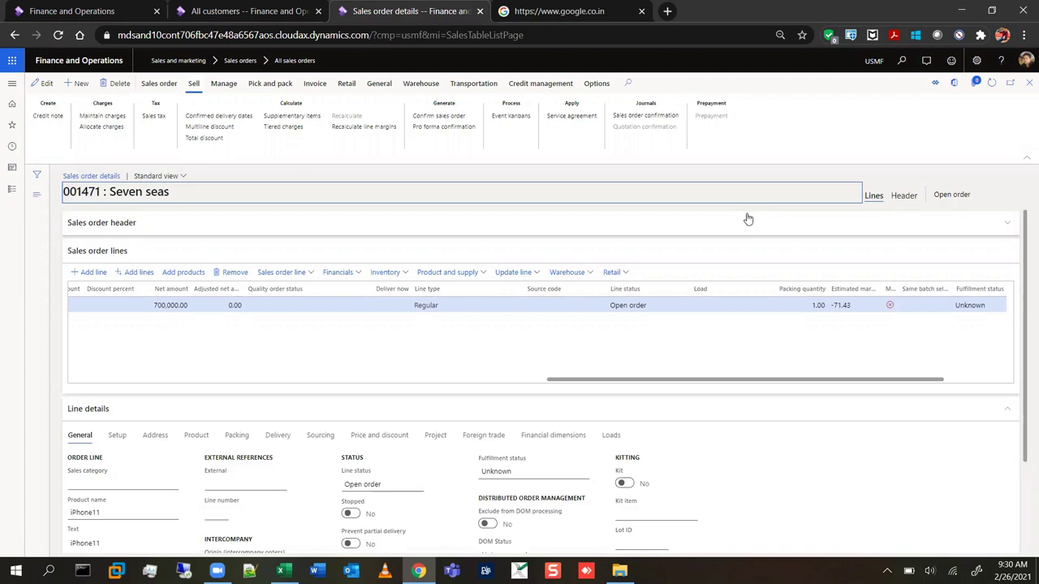
Step: Add a picking line for the iPhone11 order line, remove all picking lines again and return to the order
{"action": "left_click_drag", "start_coordinate": [662, 381], "coordinate": [513, 392]}
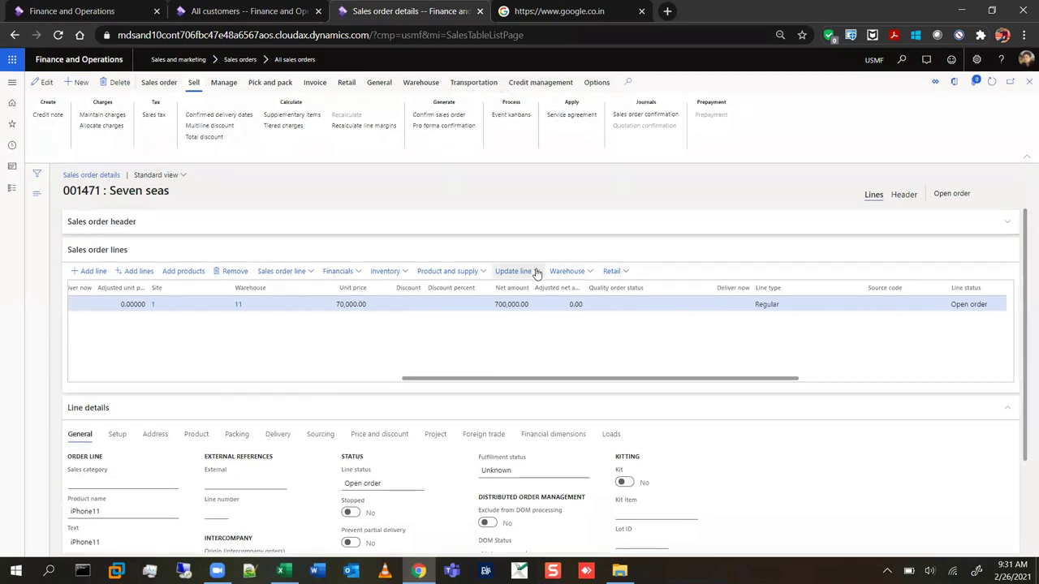
{"action": "left_click", "coordinate": [536, 273]}
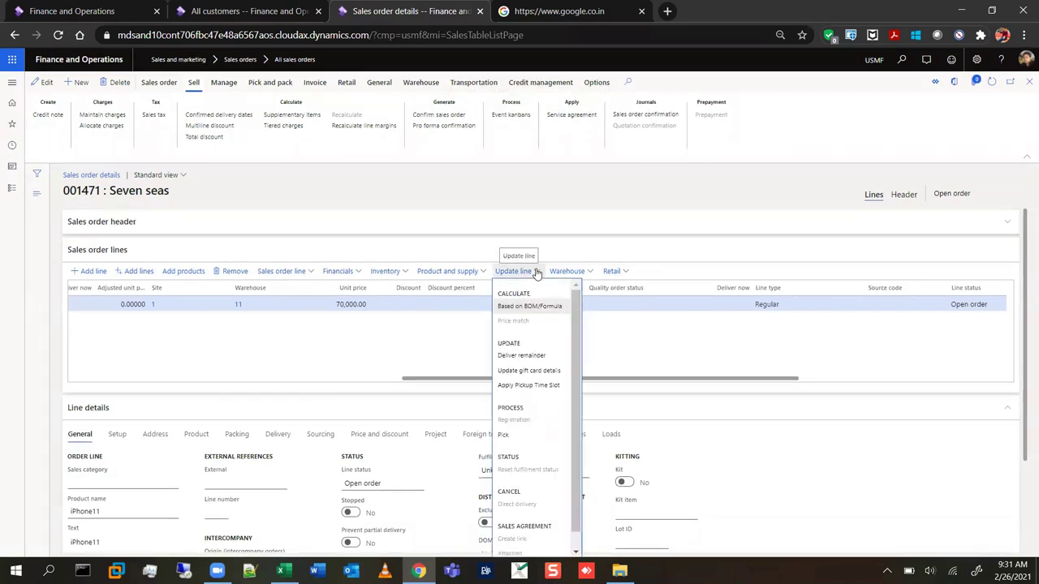
{"action": "left_click", "coordinate": [503, 437]}
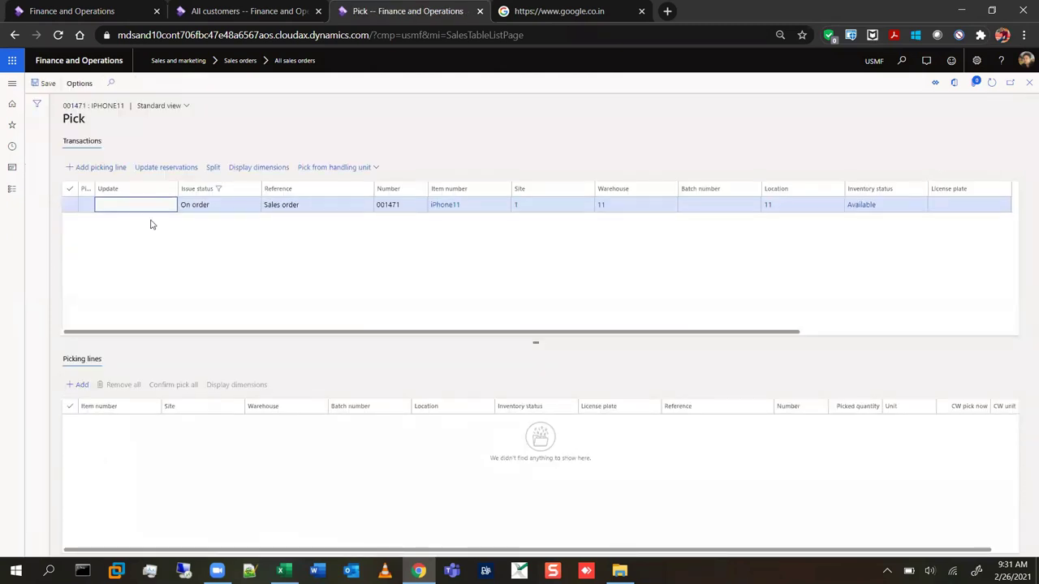
{"action": "left_click", "coordinate": [95, 167]}
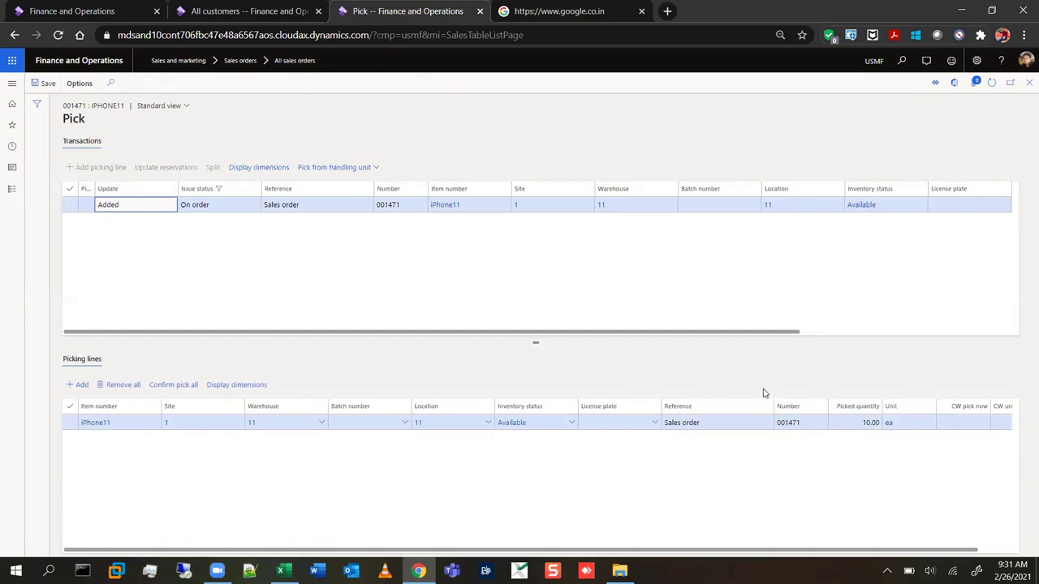
{"action": "left_click", "coordinate": [129, 384]}
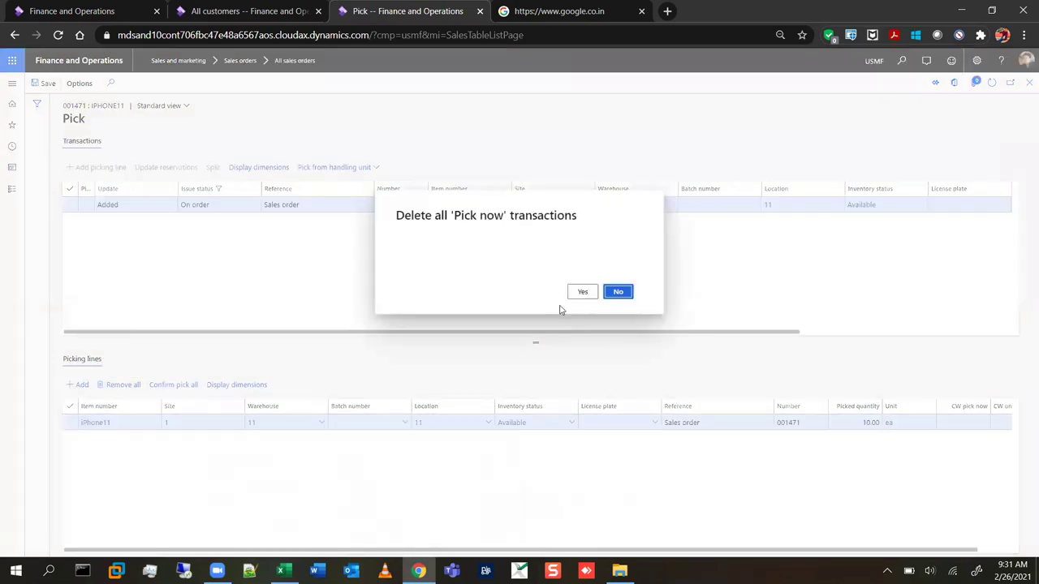
{"action": "left_click", "coordinate": [618, 293]}
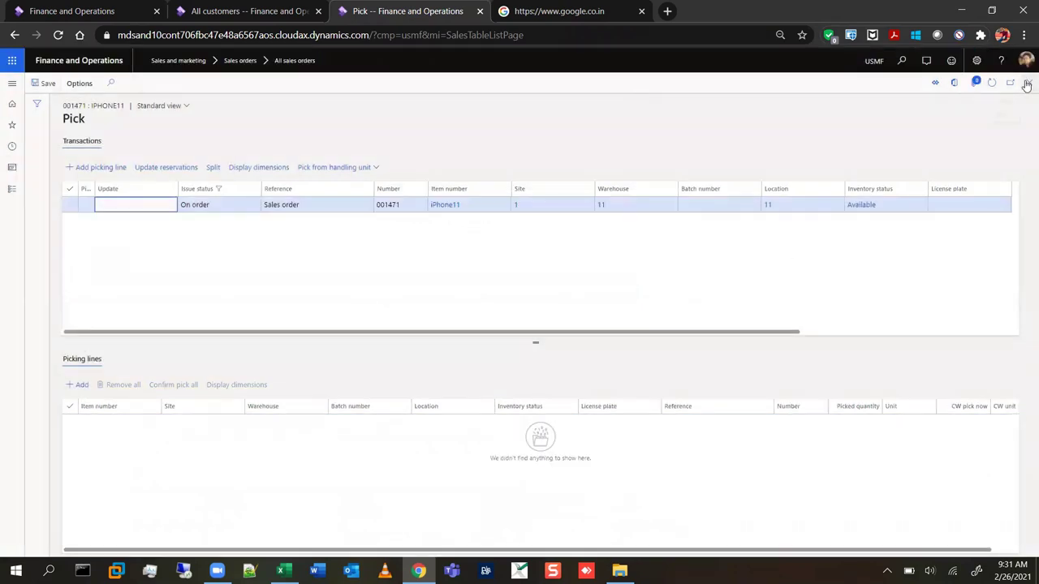
{"action": "left_click", "coordinate": [1028, 82]}
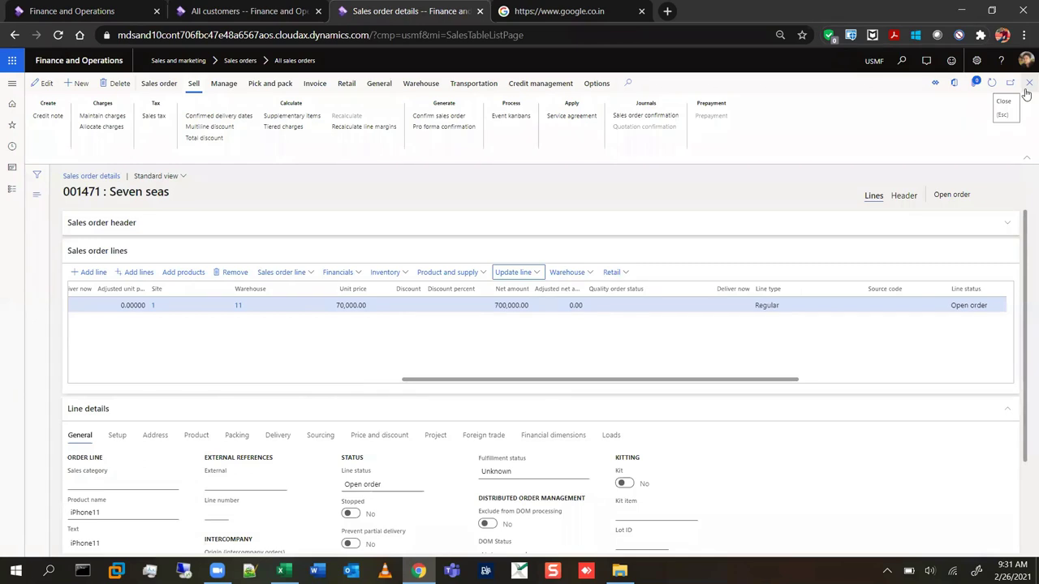
Step: View the inventory transactions of the iPhone11 order line, checking the issue status, and return to the sales order
{"action": "left_click", "coordinate": [405, 277]}
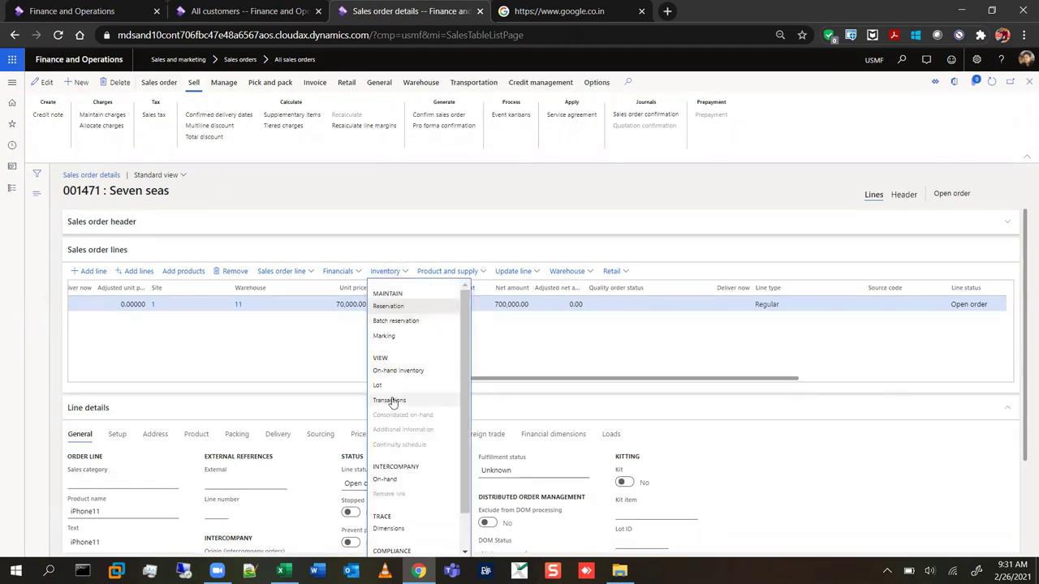
{"action": "left_click", "coordinate": [476, 383]}
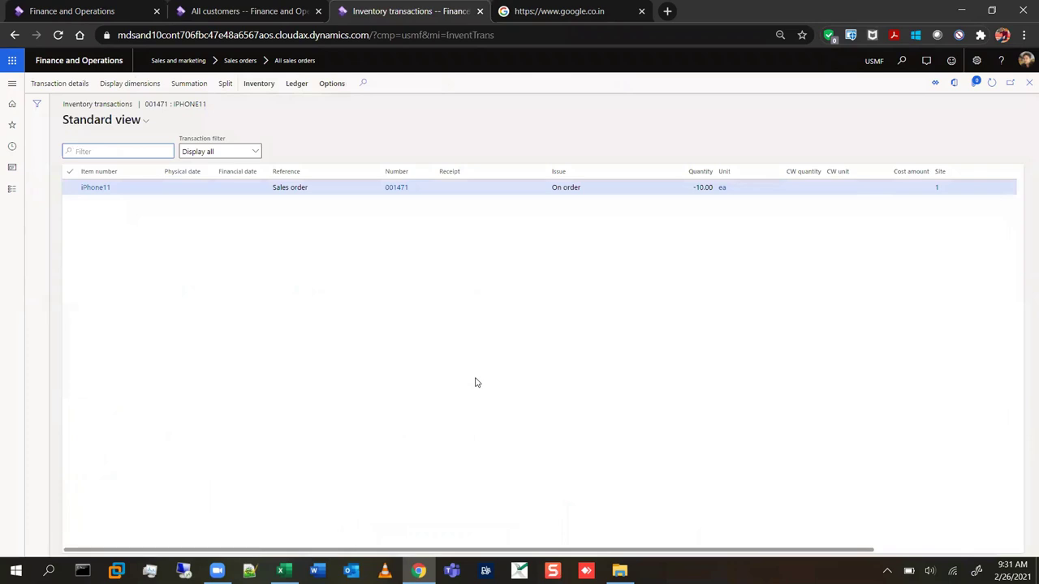
{"action": "left_click", "coordinate": [544, 187]}
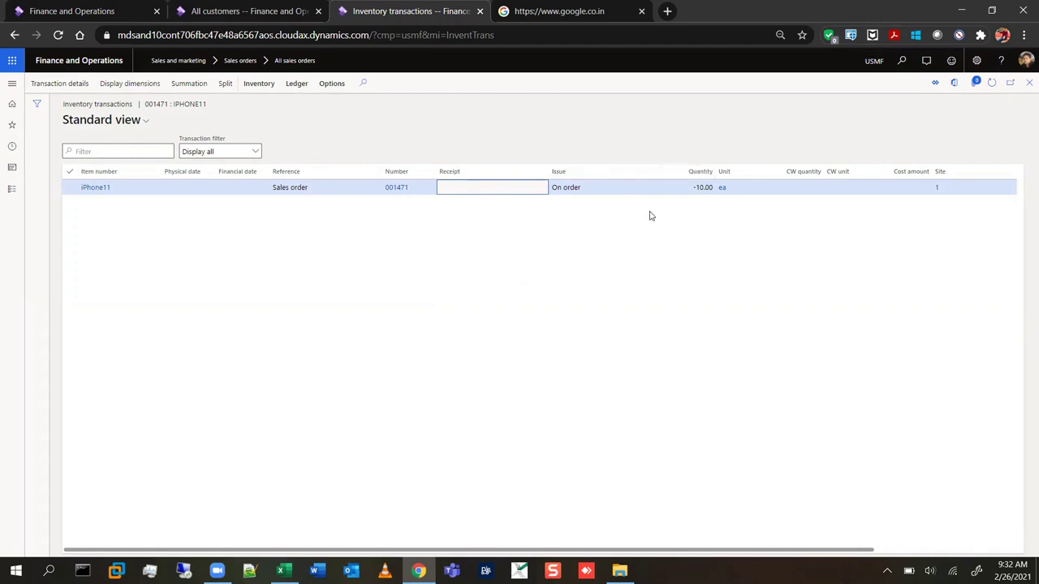
{"action": "left_click", "coordinate": [1027, 83]}
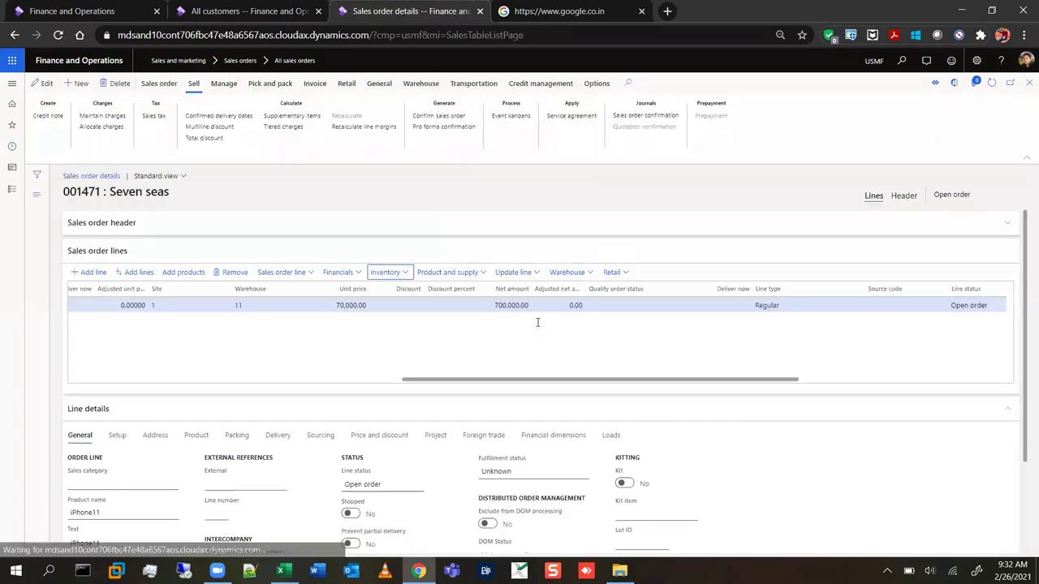
Step: Add a picking line for the iPhone11 order line and set its picked quantity to 5
{"action": "scroll", "coordinate": [941, 355], "scroll_direction": "right", "scroll_amount": 5}
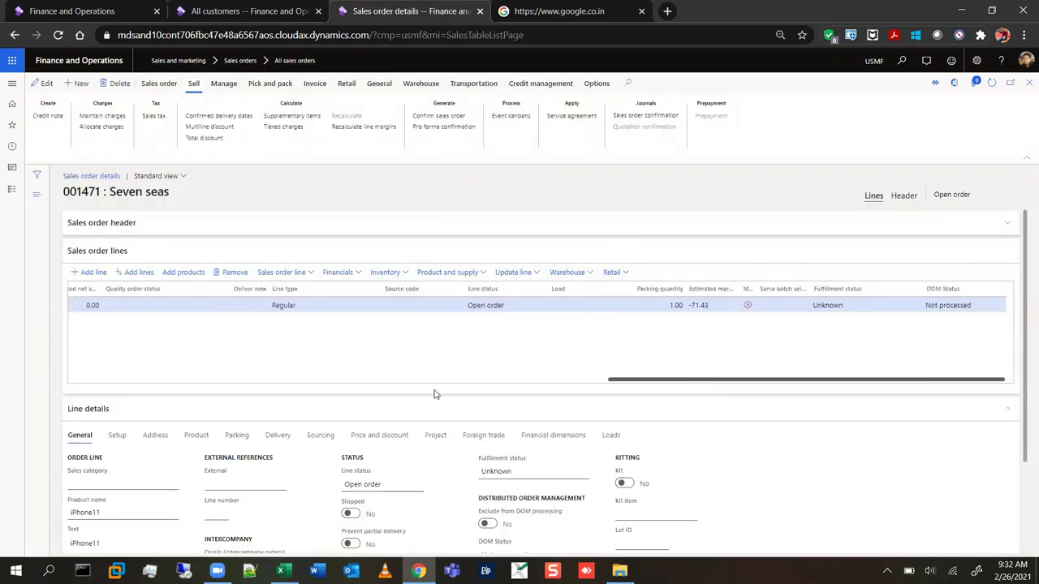
{"action": "scroll", "coordinate": [433, 381], "scroll_direction": "left", "scroll_amount": 10}
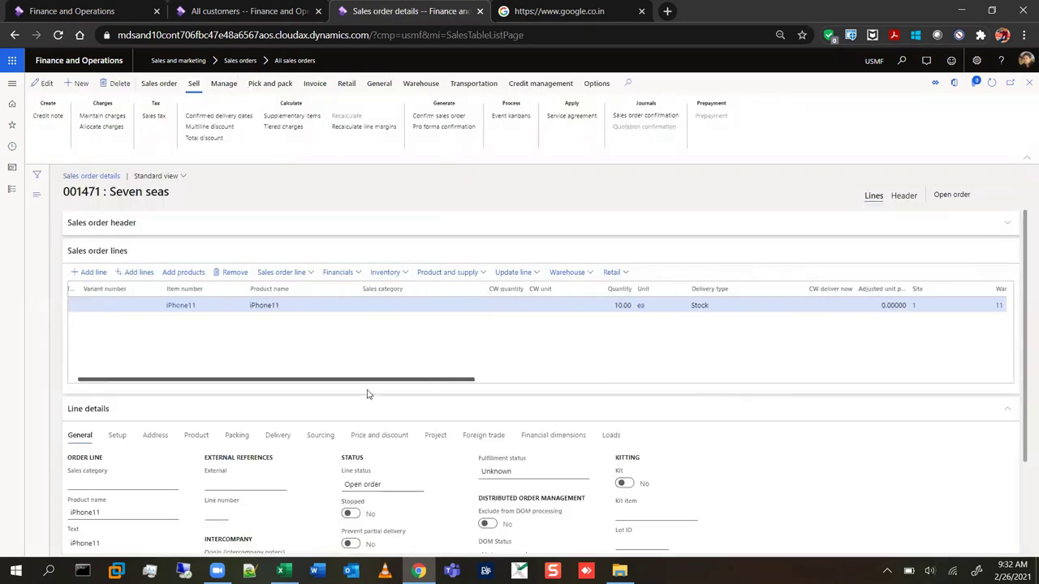
{"action": "left_click", "coordinate": [537, 276]}
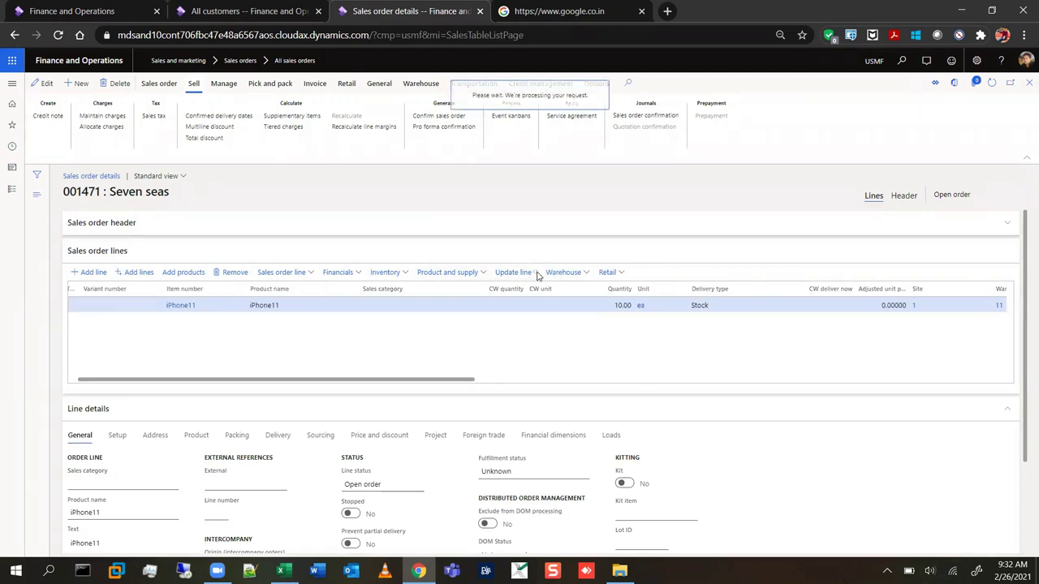
{"action": "left_click", "coordinate": [516, 436]}
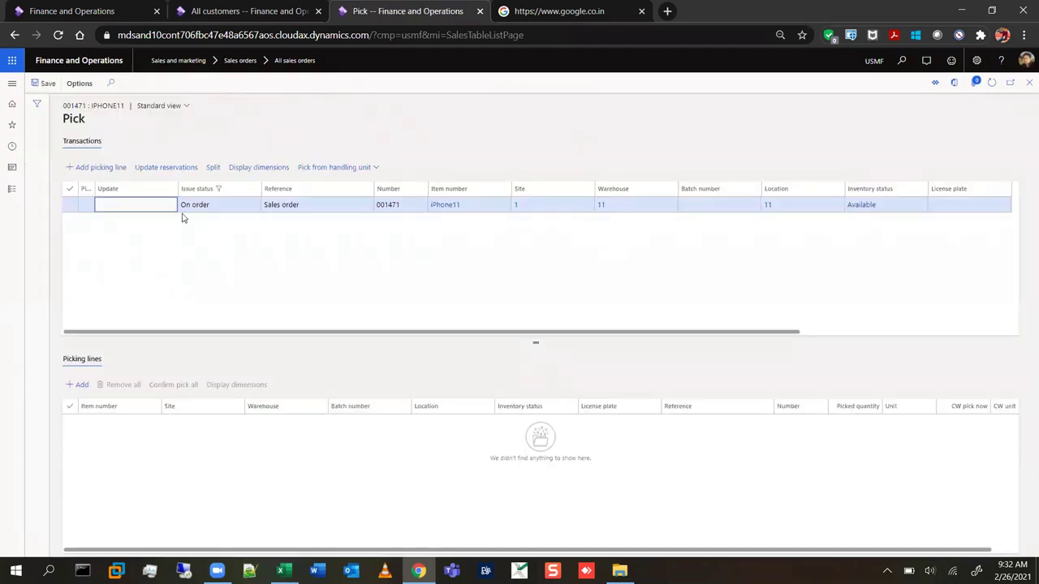
{"action": "left_click", "coordinate": [96, 168]}
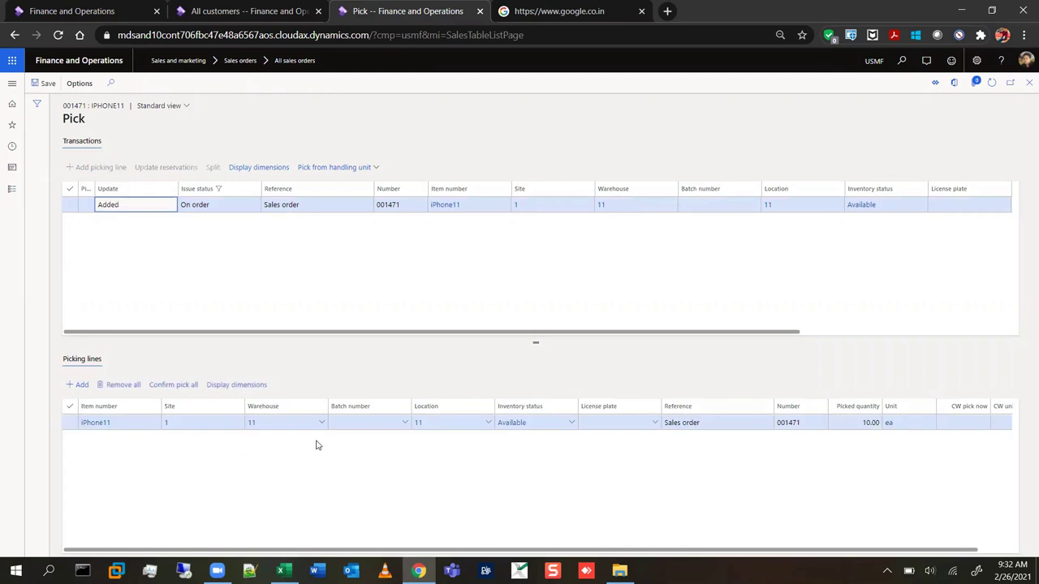
{"action": "key", "text": "Tab"}
{"action": "left_click", "coordinate": [383, 423]}
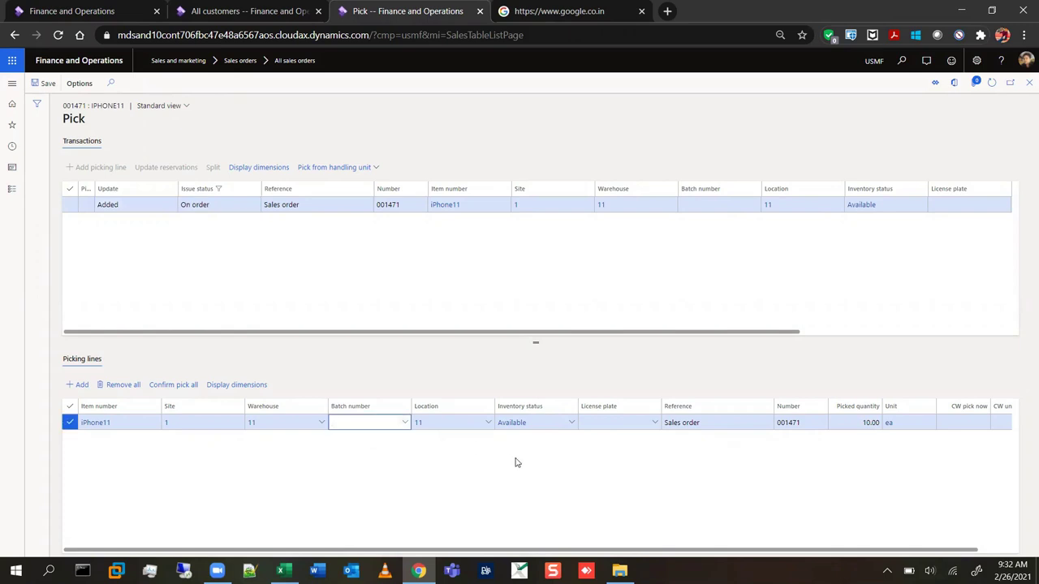
{"action": "left_click_drag", "start_coordinate": [690, 553], "coordinate": [837, 550]}
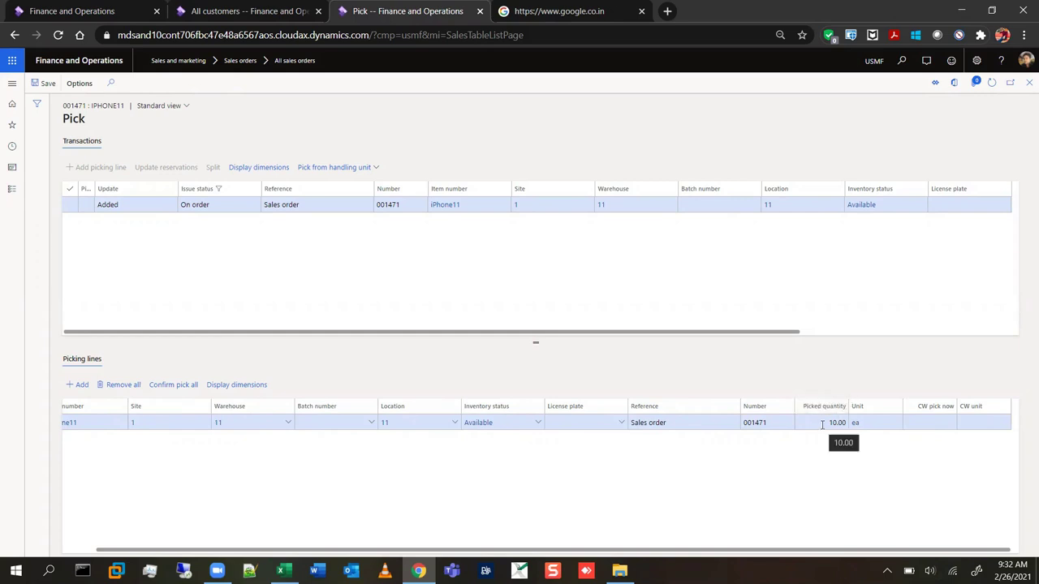
{"action": "left_click", "coordinate": [822, 422]}
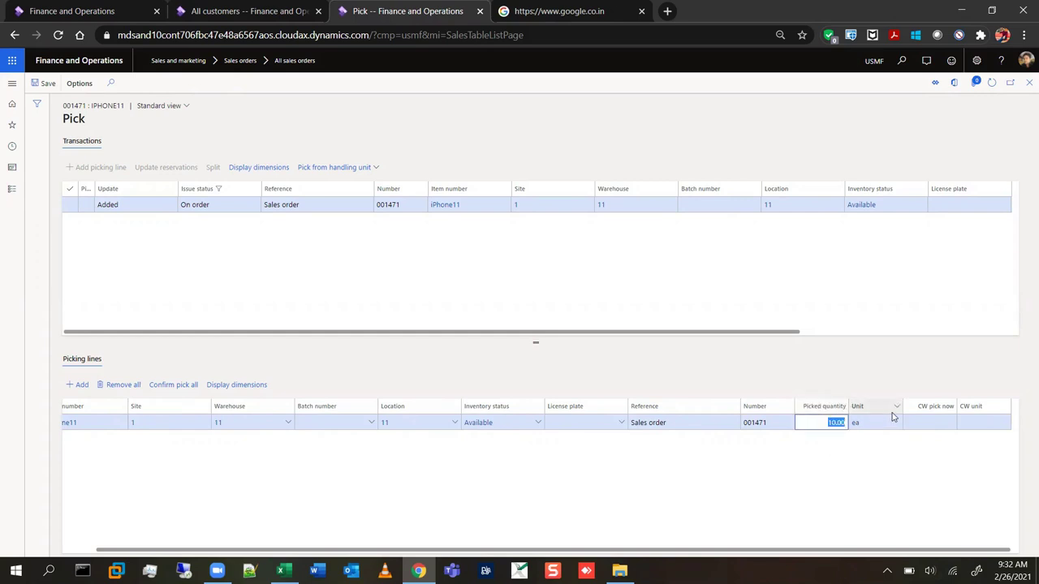
{"action": "type", "text": "5"}
{"action": "key", "text": "Tab"}
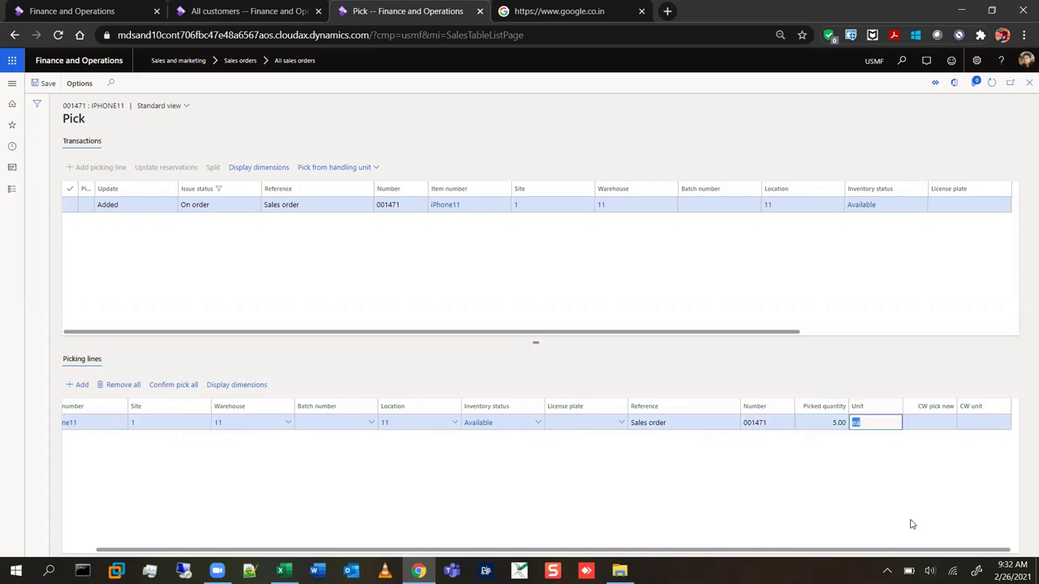
Step: Switch the picking line's batch number lookup to On-hand and examine the available quantities per batch, warehouse and location
{"action": "left_click", "coordinate": [369, 423]}
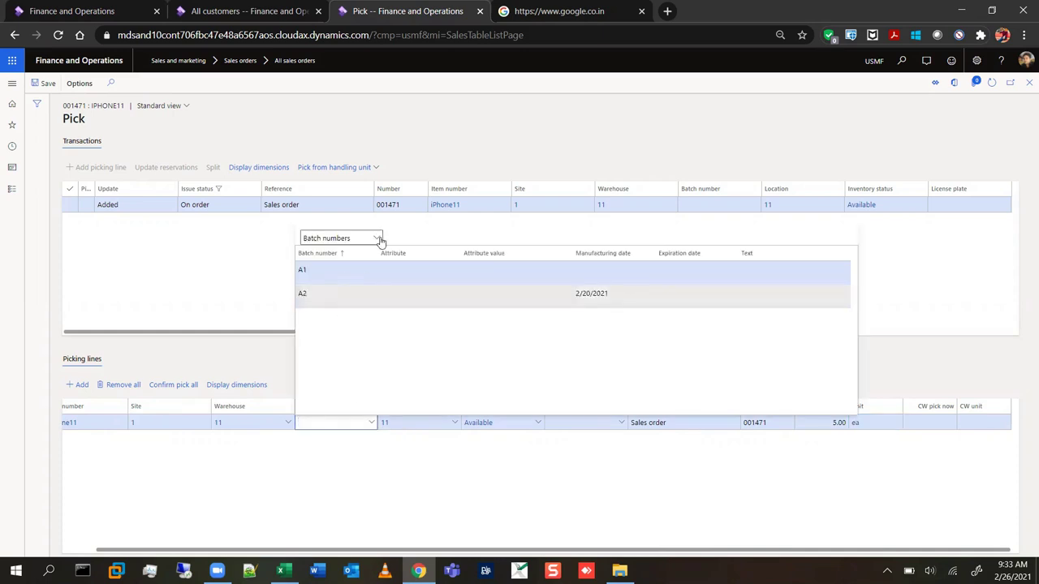
{"action": "left_click", "coordinate": [405, 431]}
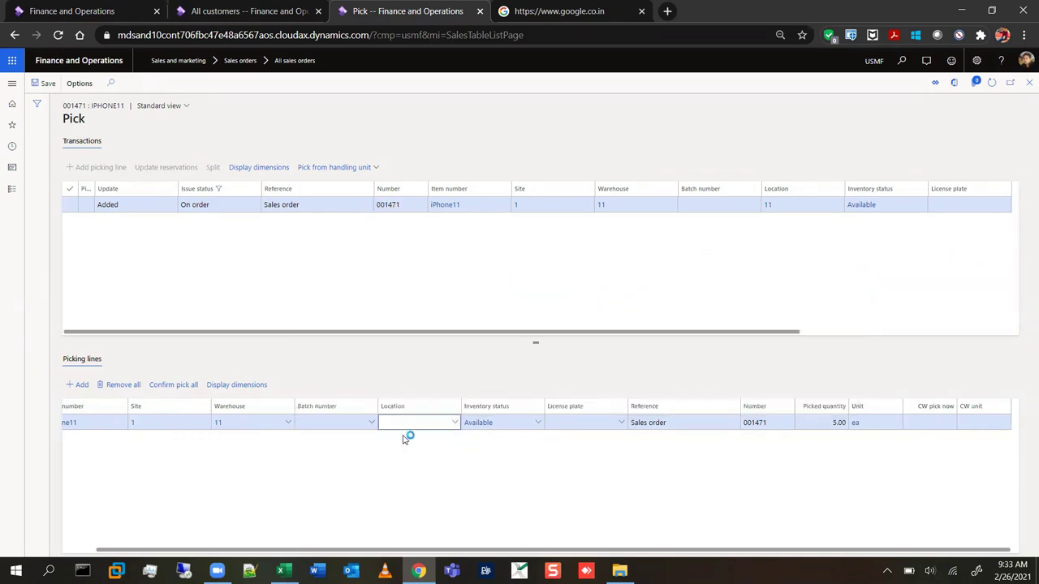
{"action": "key", "text": "Tab"}
{"action": "left_click", "coordinate": [370, 424]}
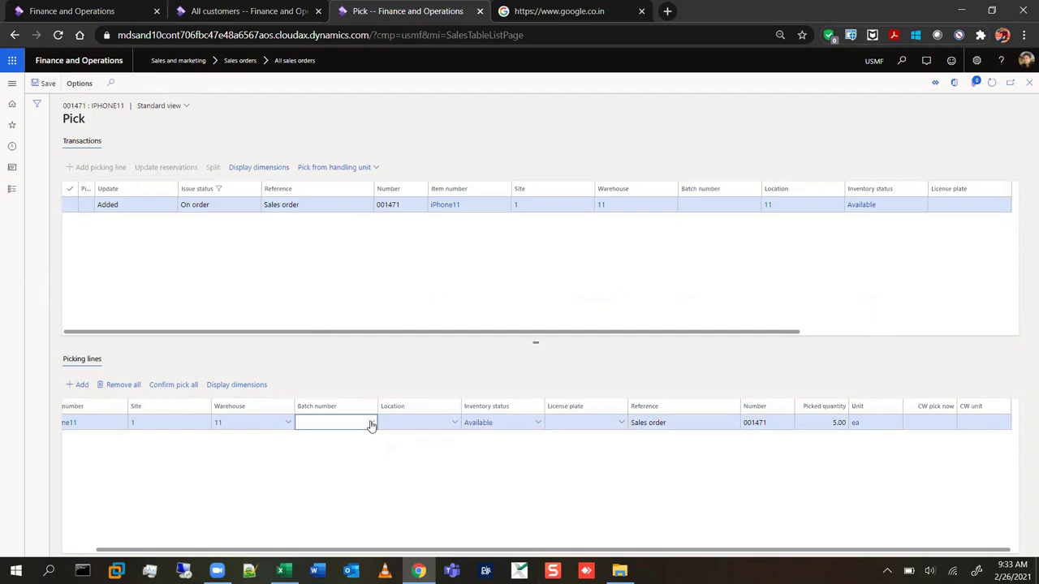
{"action": "left_click", "coordinate": [371, 424]}
{"action": "left_click", "coordinate": [375, 238]}
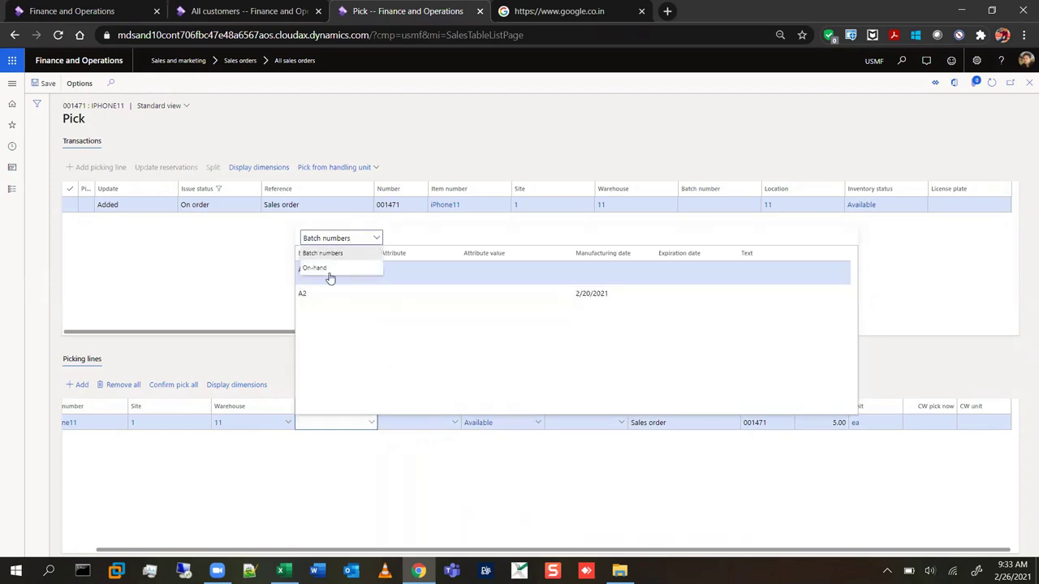
{"action": "left_click", "coordinate": [328, 271]}
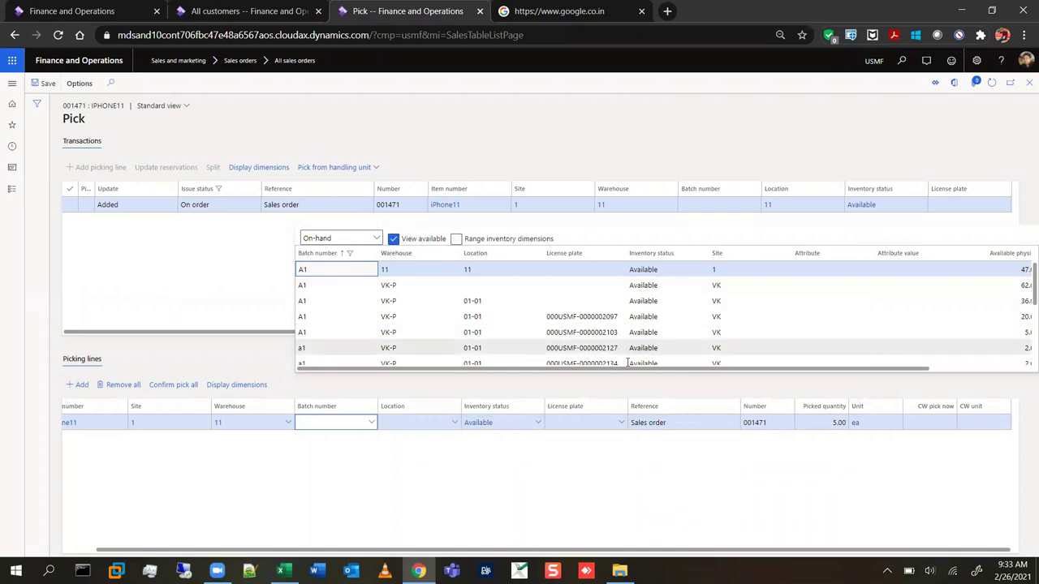
{"action": "left_click_drag", "start_coordinate": [627, 367], "coordinate": [730, 397]}
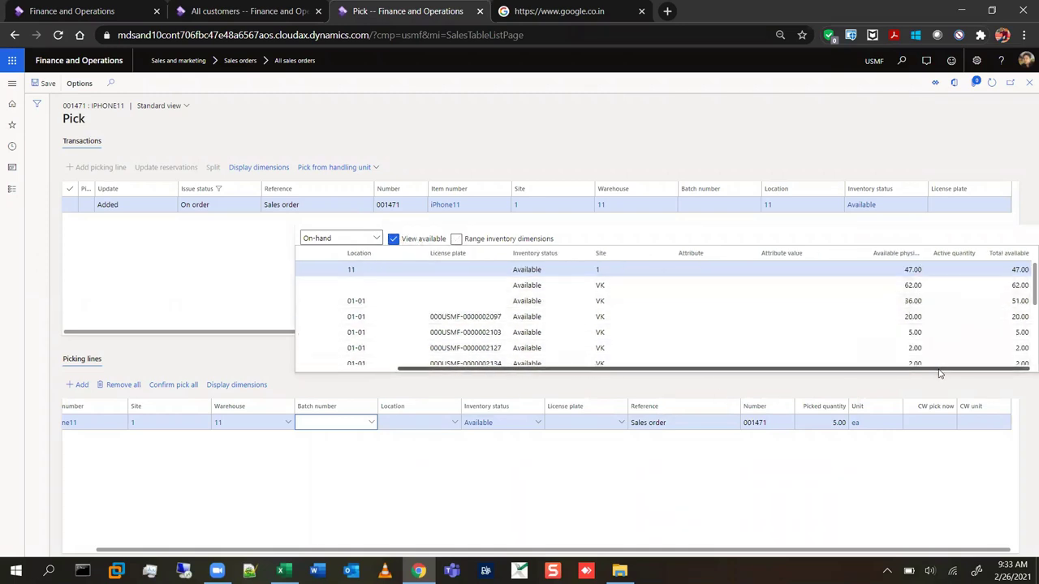
{"action": "left_click_drag", "start_coordinate": [938, 373], "coordinate": [675, 373]}
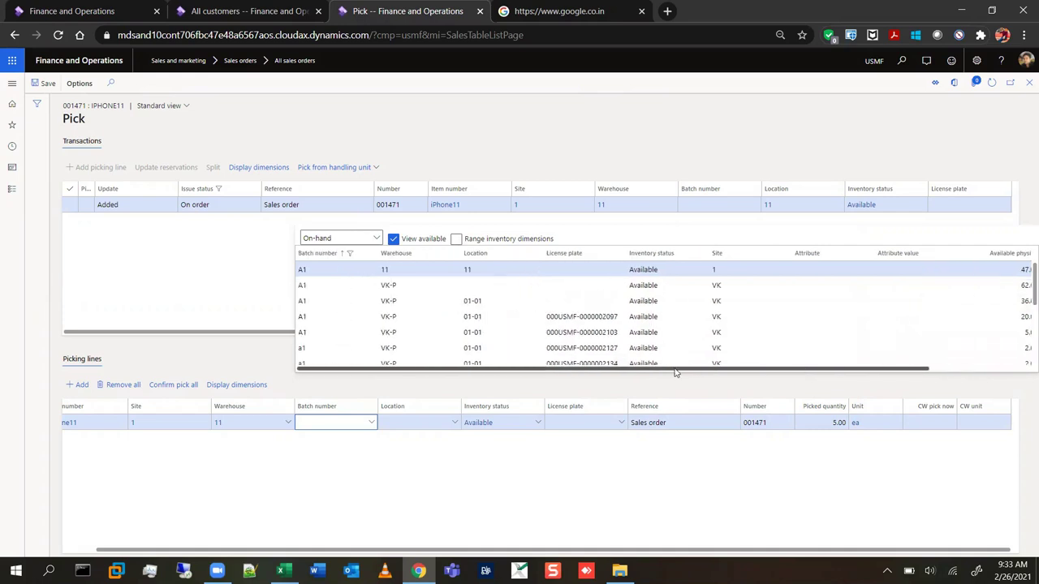
Step: Limit the on-hand batches to the line's inventory dimensions and select batch A2 for the picking line
{"action": "left_click", "coordinate": [456, 239]}
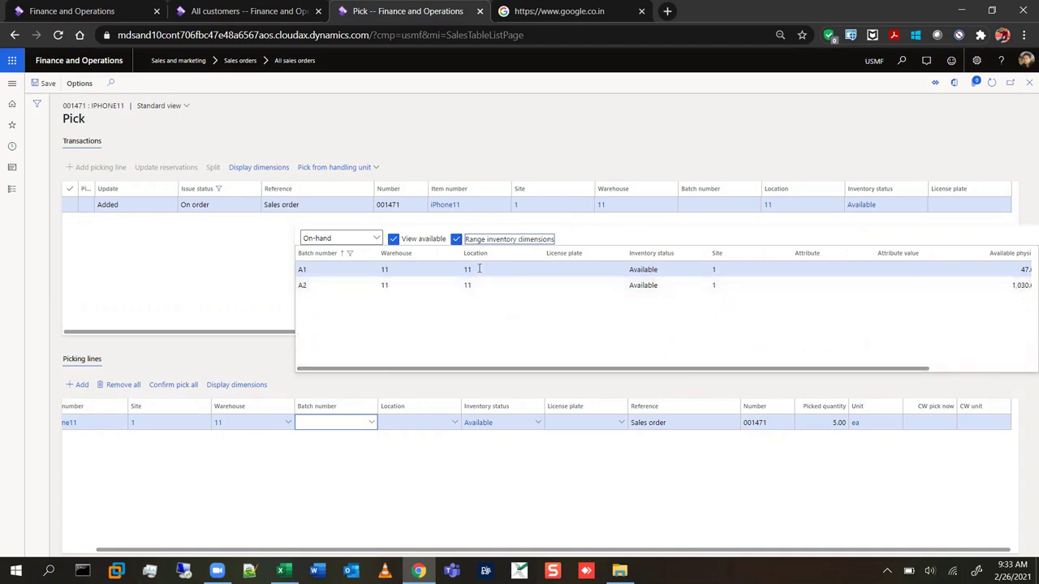
{"action": "mouse_move", "coordinate": [479, 269]}
{"action": "left_click_drag", "start_coordinate": [821, 371], "coordinate": [930, 336]}
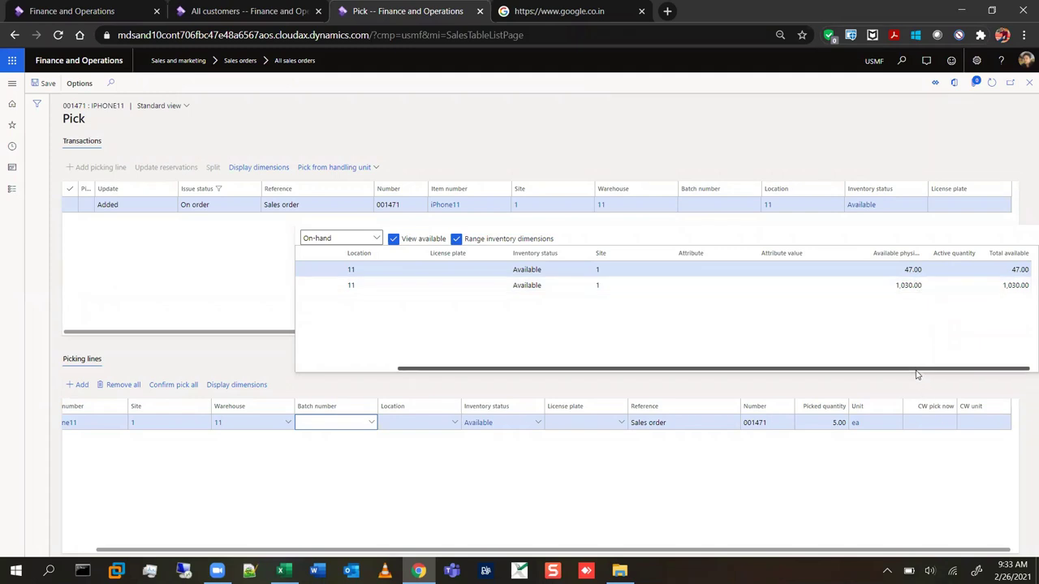
{"action": "left_click_drag", "start_coordinate": [908, 374], "coordinate": [622, 411]}
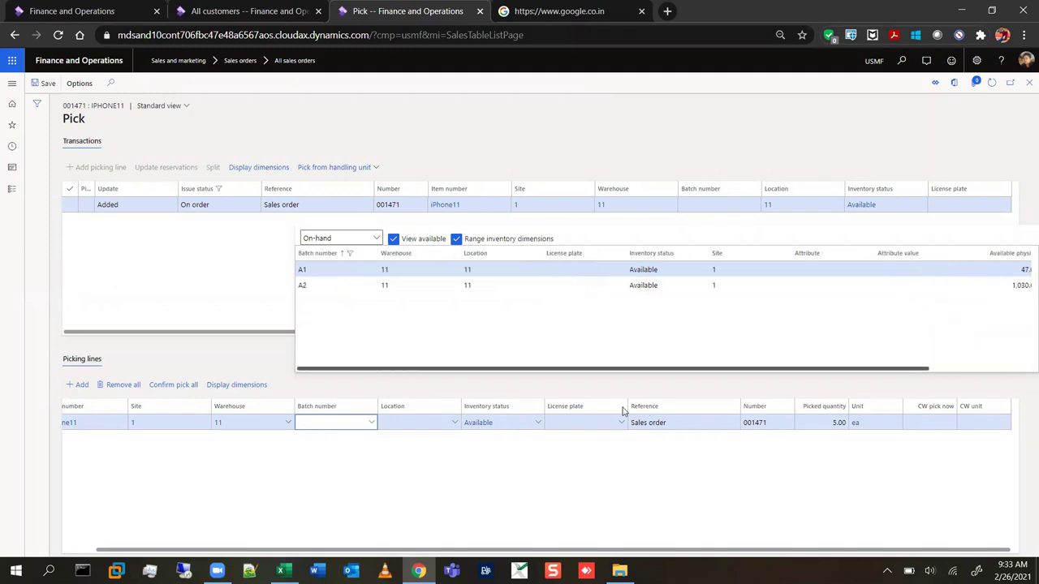
{"action": "left_click", "coordinate": [327, 285]}
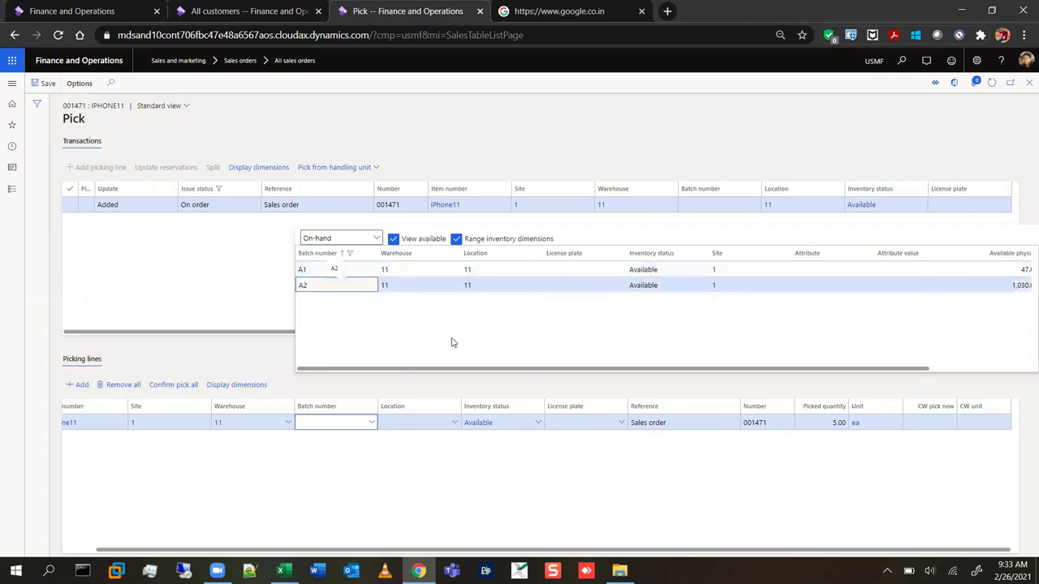
Step: Clear the picking line's location, choose location 11 from the on-hand lookup limited by inventory dimensions, and confirm the pick
{"action": "left_click", "coordinate": [453, 423]}
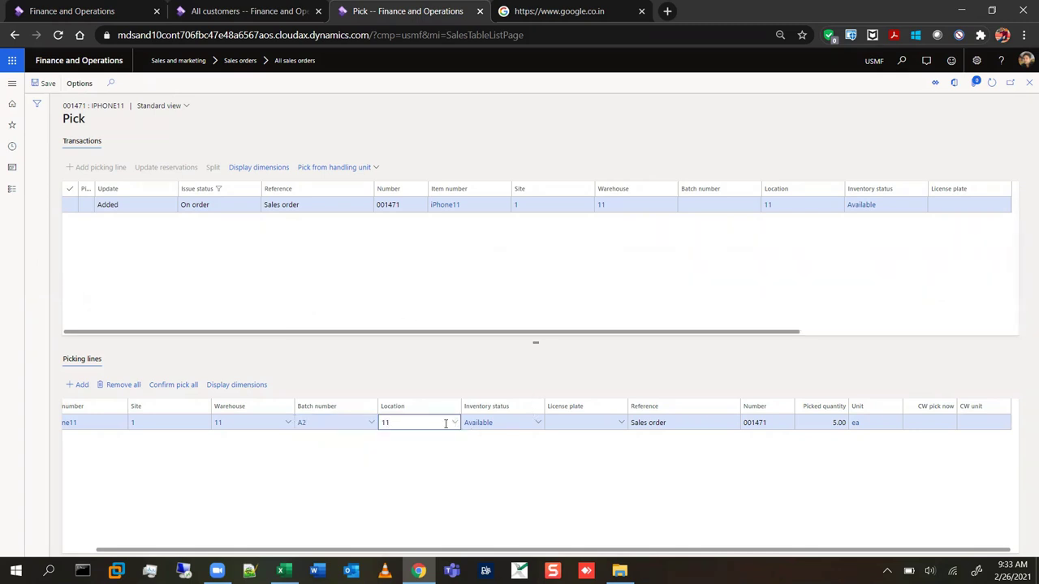
{"action": "type", "text": "11"}
{"action": "key", "text": "BackSpace"}
{"action": "key", "text": "BackSpace"}
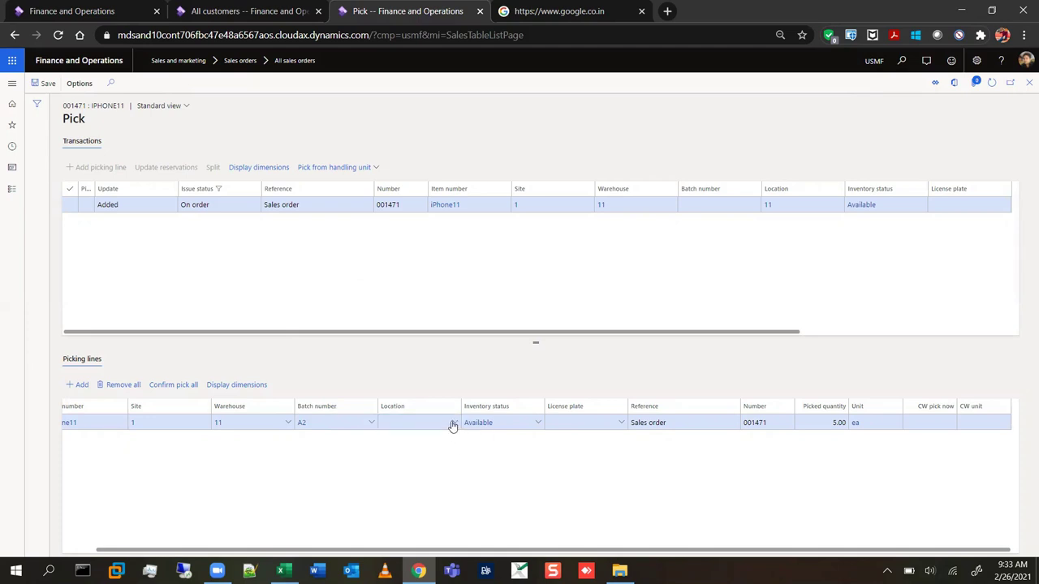
{"action": "left_click", "coordinate": [452, 425]}
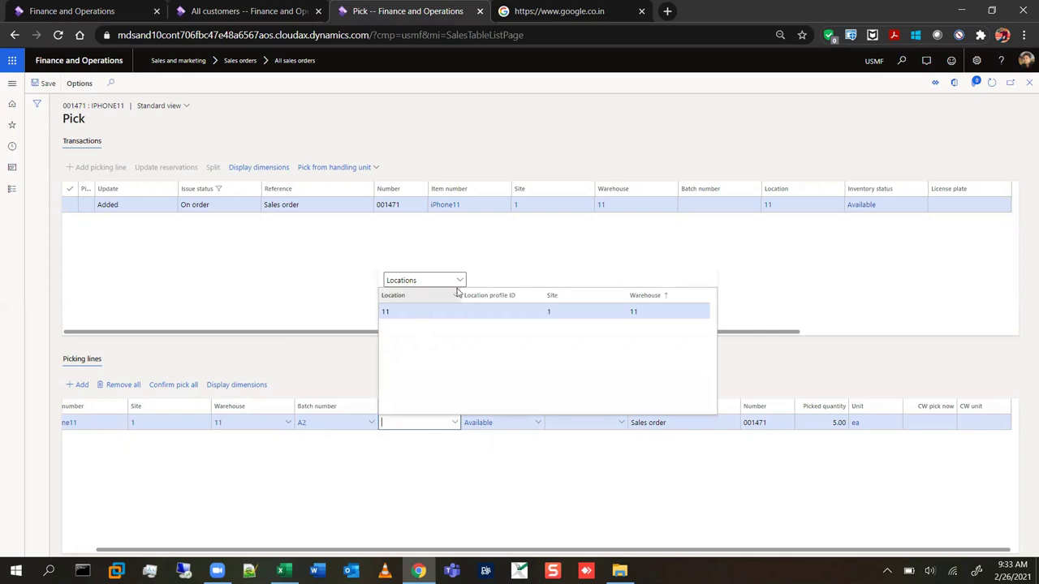
{"action": "left_click", "coordinate": [457, 281]}
{"action": "left_click", "coordinate": [416, 312]}
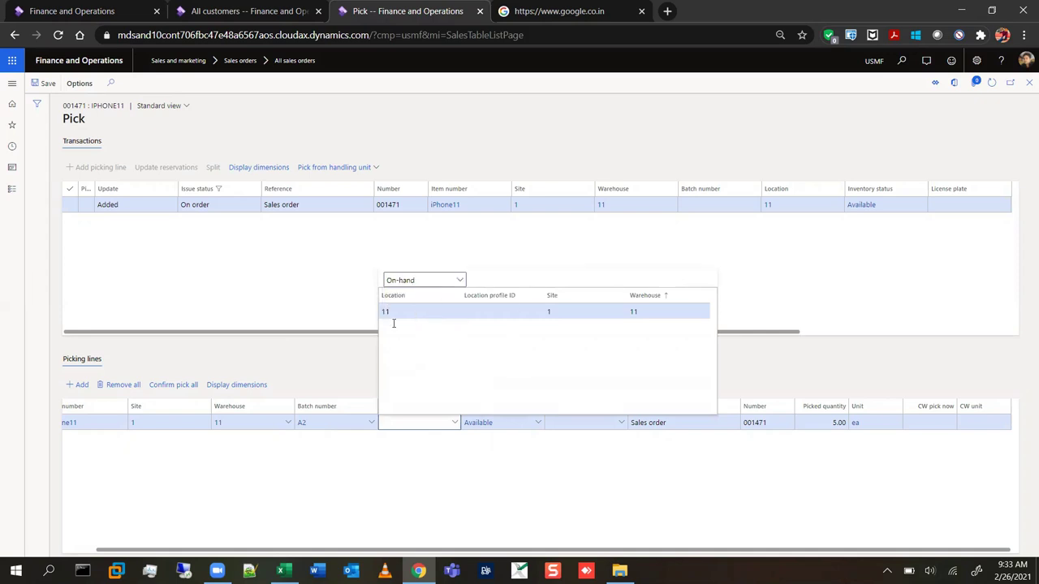
{"action": "left_click", "coordinate": [539, 281]}
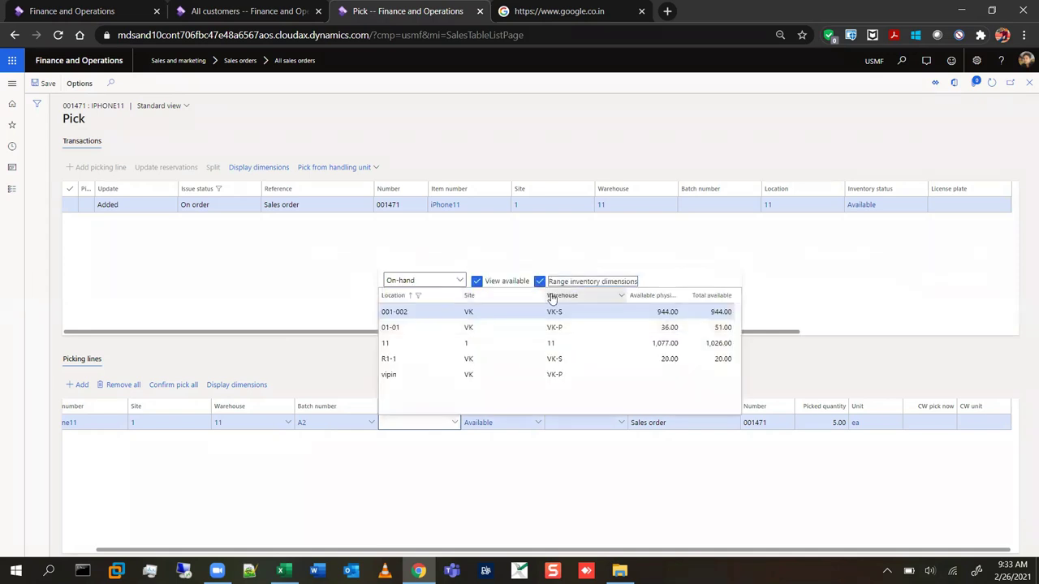
{"action": "left_click", "coordinate": [394, 311]}
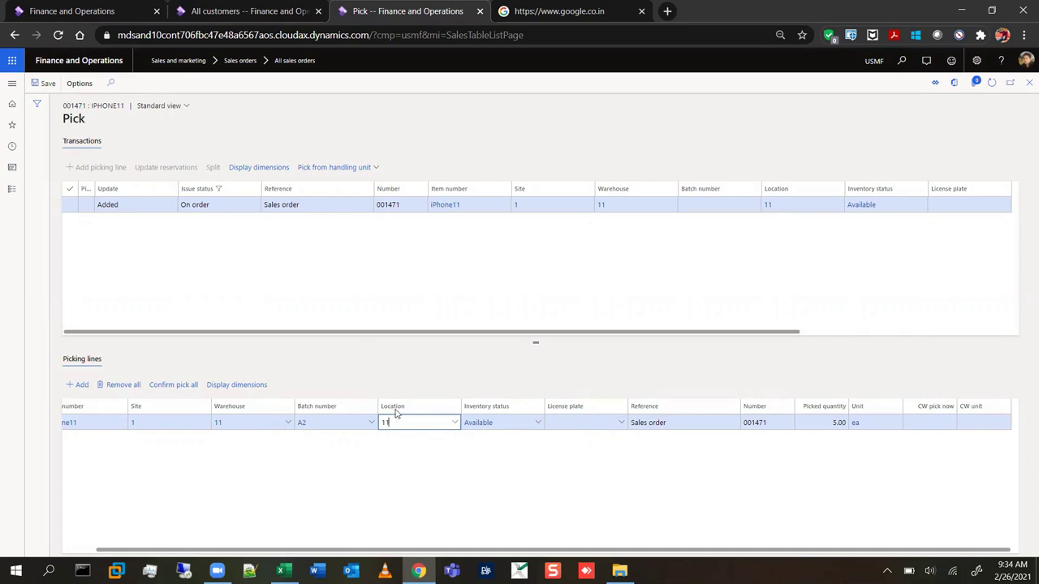
{"action": "left_click", "coordinate": [364, 484]}
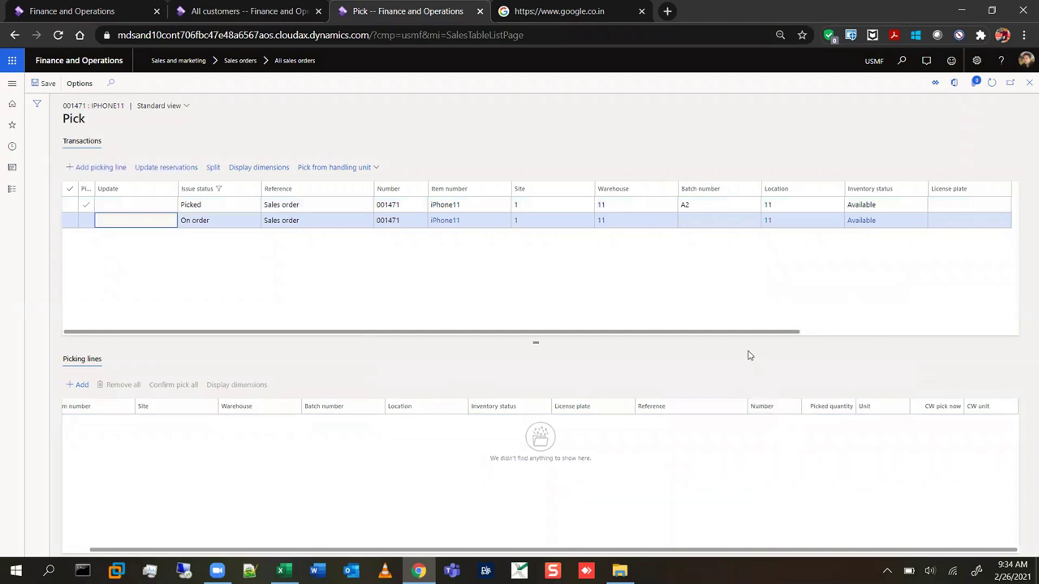
Step: Compare the issue status and quantity of the picked and remaining iPhone11 transactions, and return to the sales order
{"action": "left_click", "coordinate": [223, 218]}
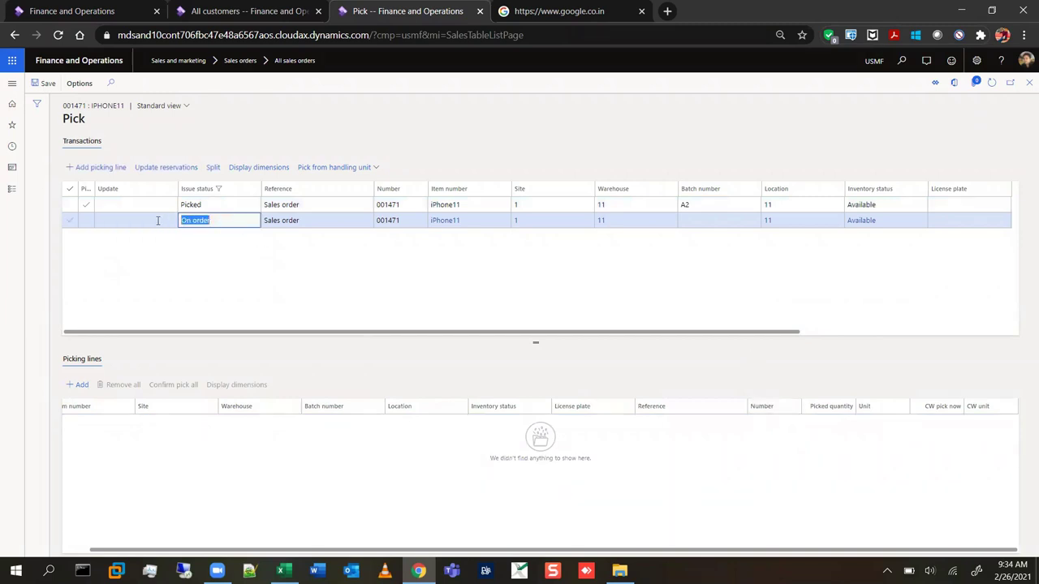
{"action": "left_click", "coordinate": [235, 218]}
{"action": "left_click_drag", "start_coordinate": [225, 219], "coordinate": [179, 220]}
{"action": "left_click_drag", "start_coordinate": [533, 335], "coordinate": [614, 334]}
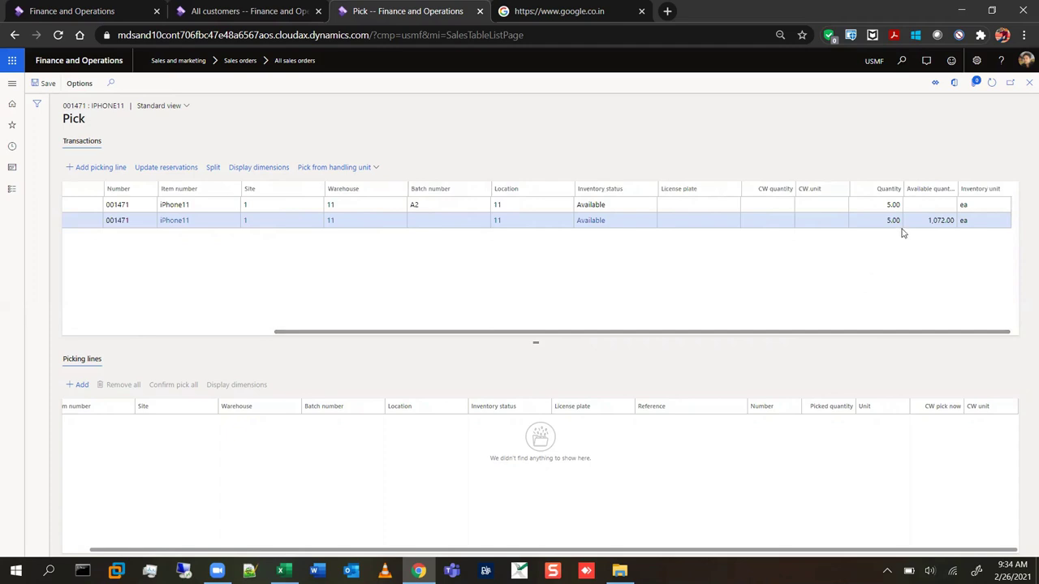
{"action": "left_click_drag", "start_coordinate": [501, 335], "coordinate": [172, 333]}
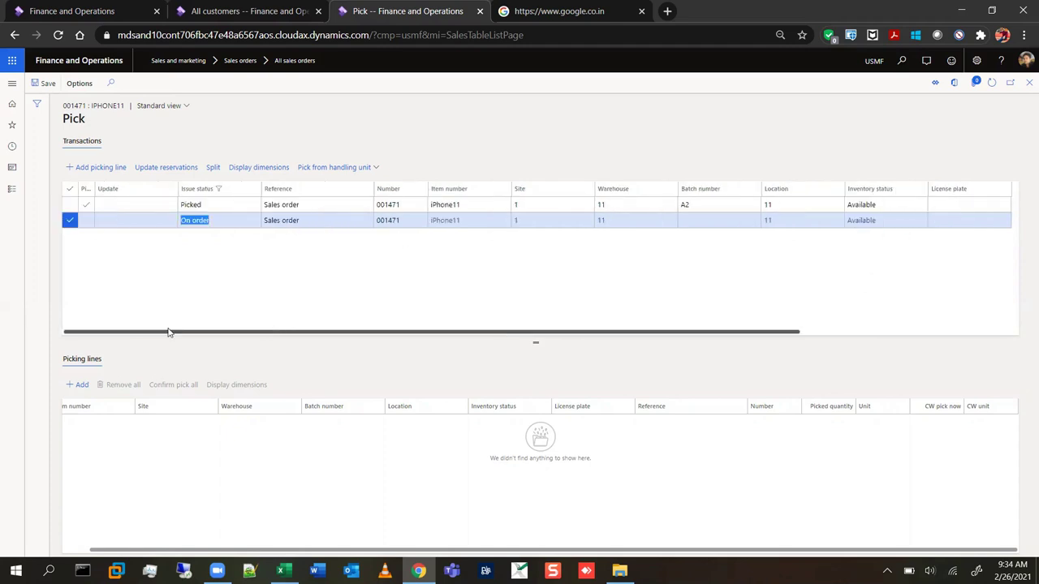
{"action": "left_click", "coordinate": [1027, 83]}
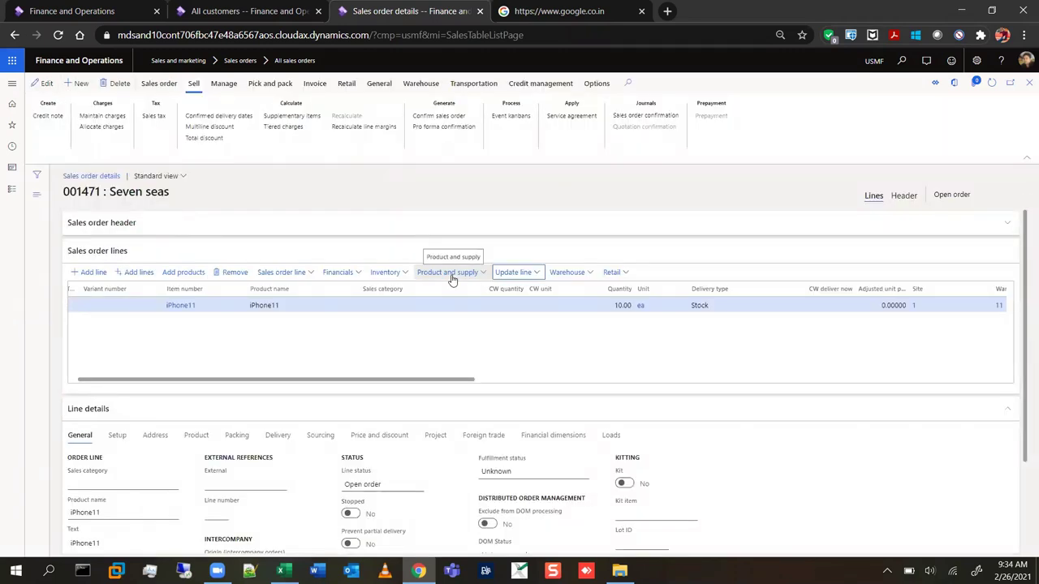
Step: Add the picked iPhone11 transaction from batch A2 as a picking line, and leave the Pick form without updating it
{"action": "left_click", "coordinate": [537, 278]}
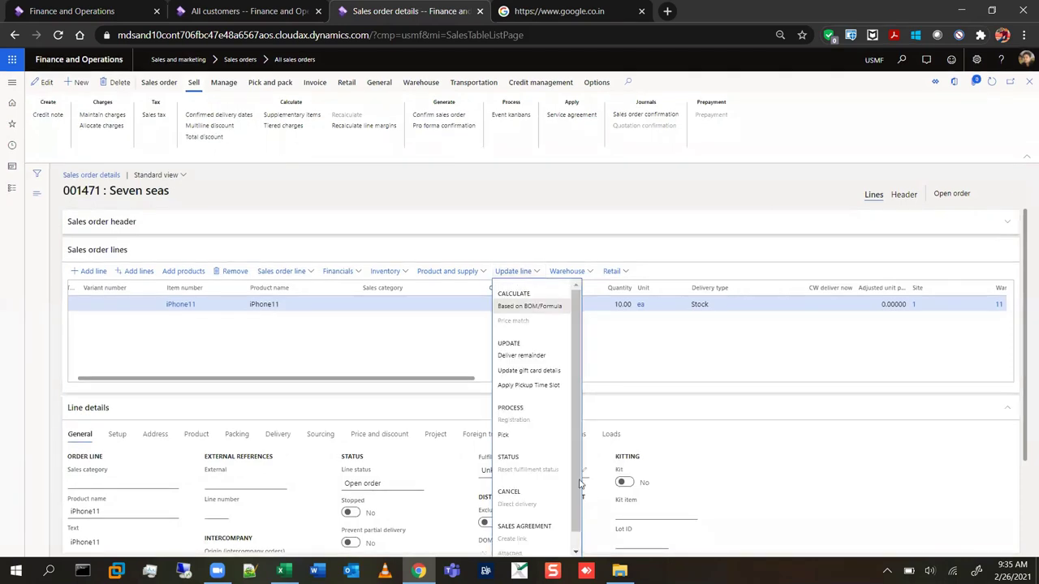
{"action": "left_click", "coordinate": [528, 438]}
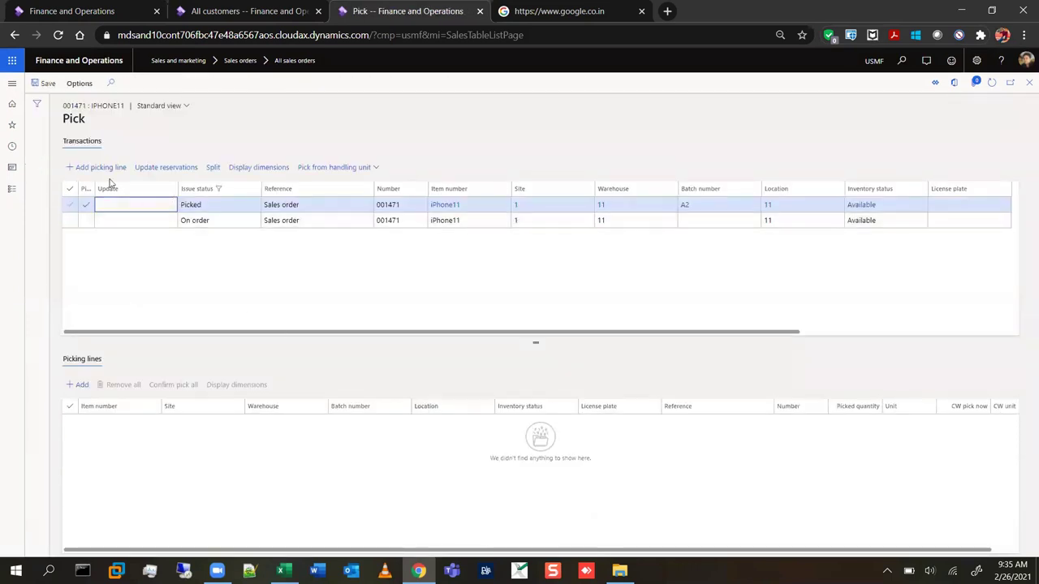
{"action": "left_click", "coordinate": [100, 168]}
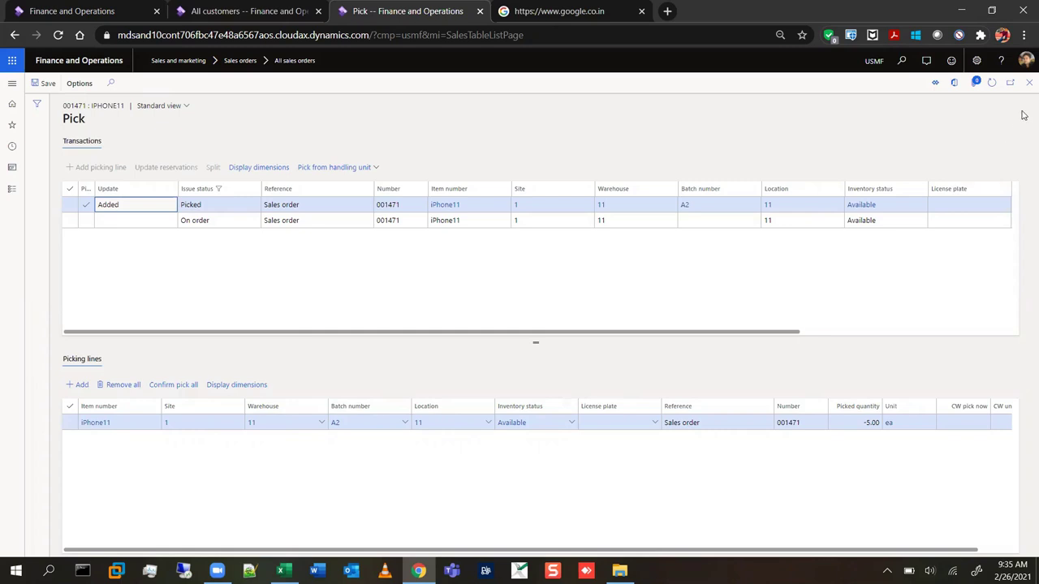
{"action": "left_click", "coordinate": [1028, 82]}
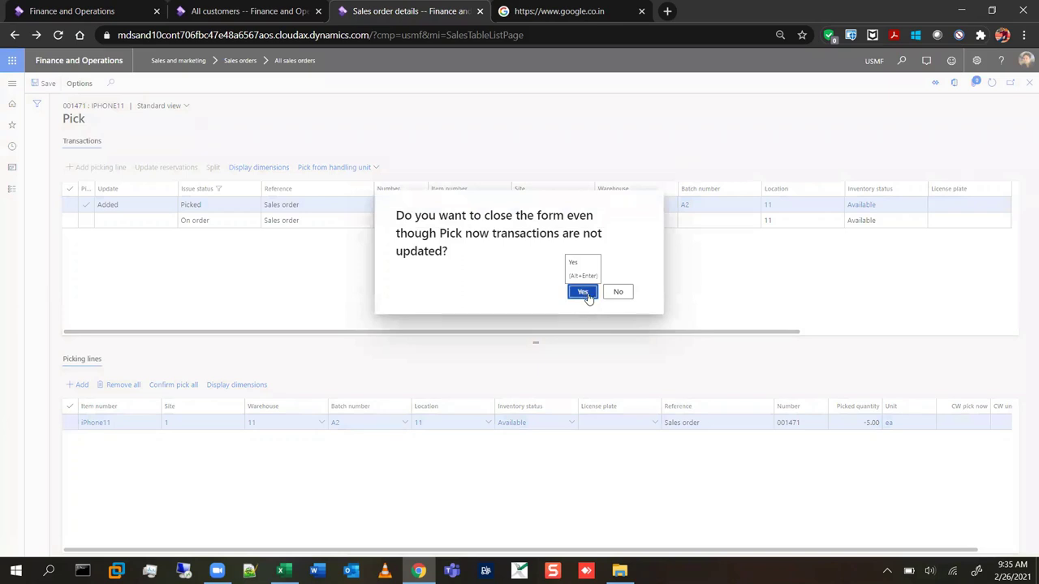
{"action": "left_click", "coordinate": [586, 294]}
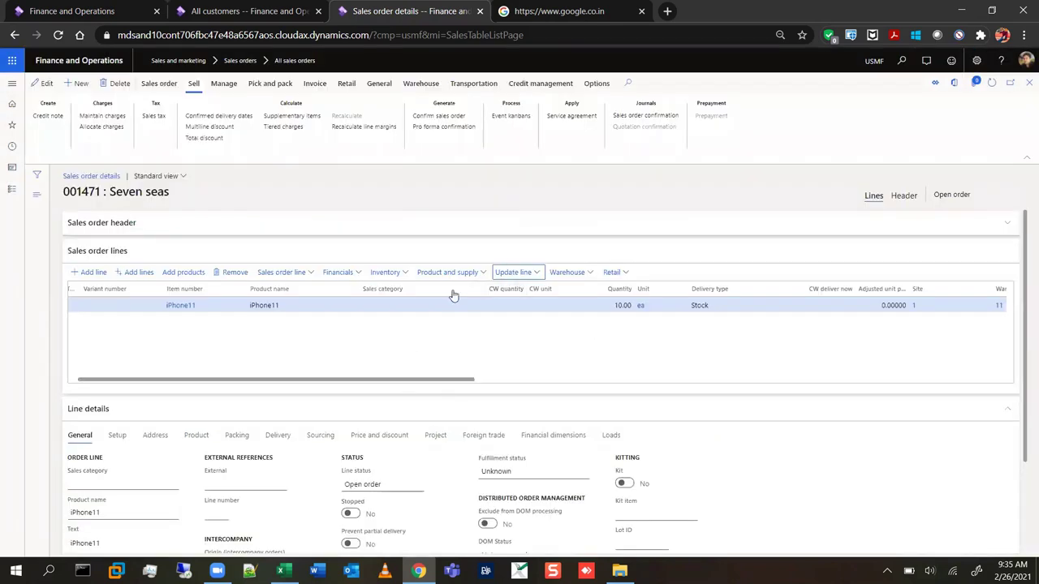
Step: Examine the iPhone11 line's reservation by site and warehouse, and return to the sales order
{"action": "left_click", "coordinate": [534, 278]}
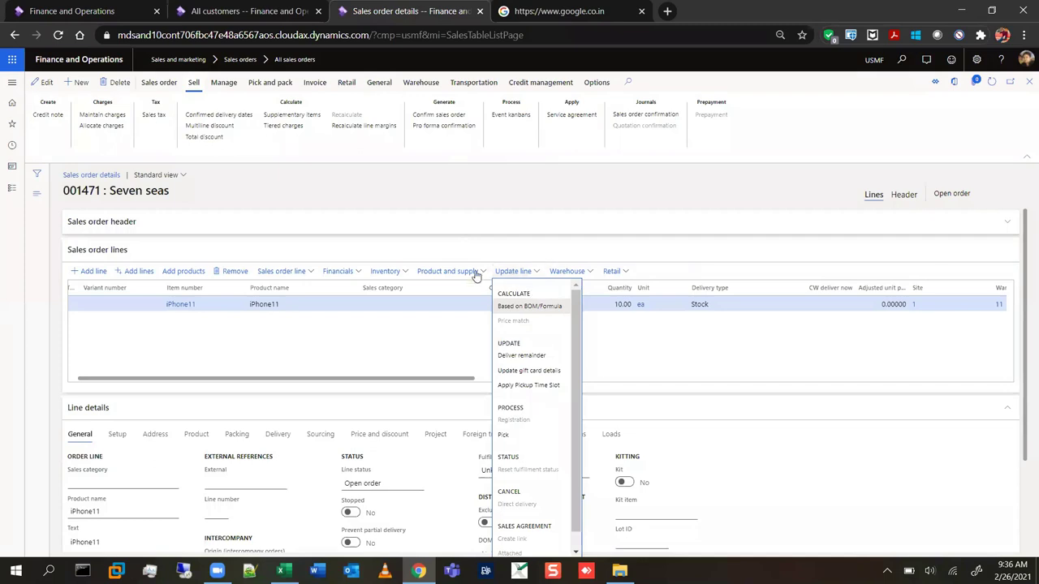
{"action": "left_click", "coordinate": [402, 276]}
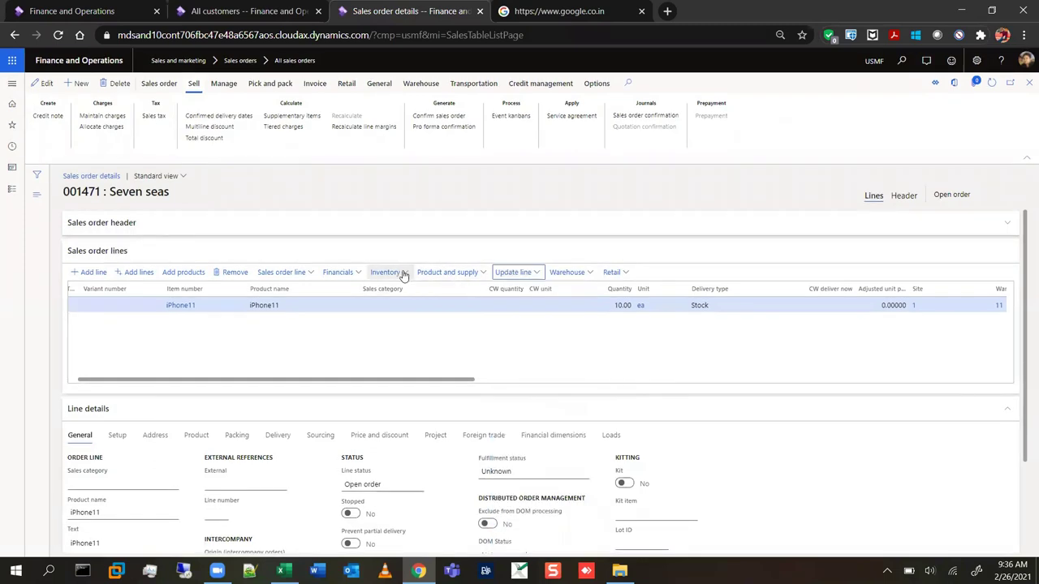
{"action": "left_click", "coordinate": [403, 276]}
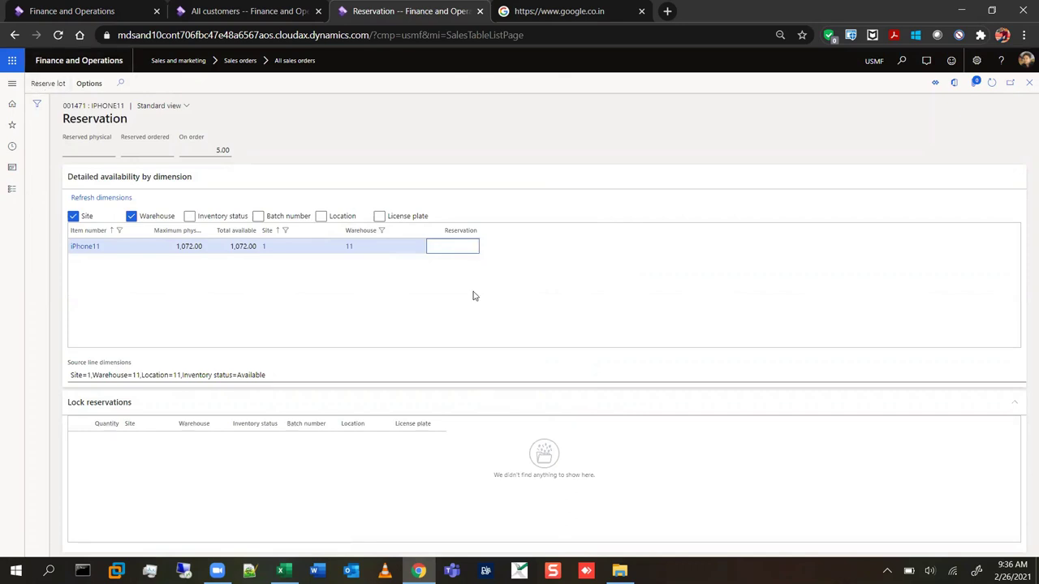
{"action": "left_click", "coordinate": [1028, 84]}
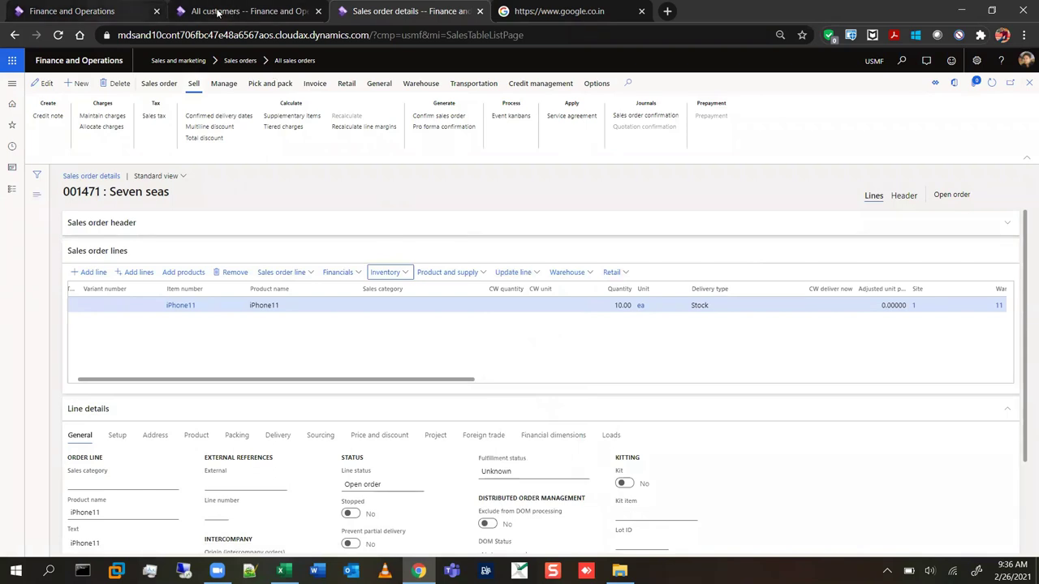
Step: Switch to the All customers browser tab and open the Accounts receivable parameters from the module's setup section
{"action": "key", "text": "ctrl+shift+Tab"}
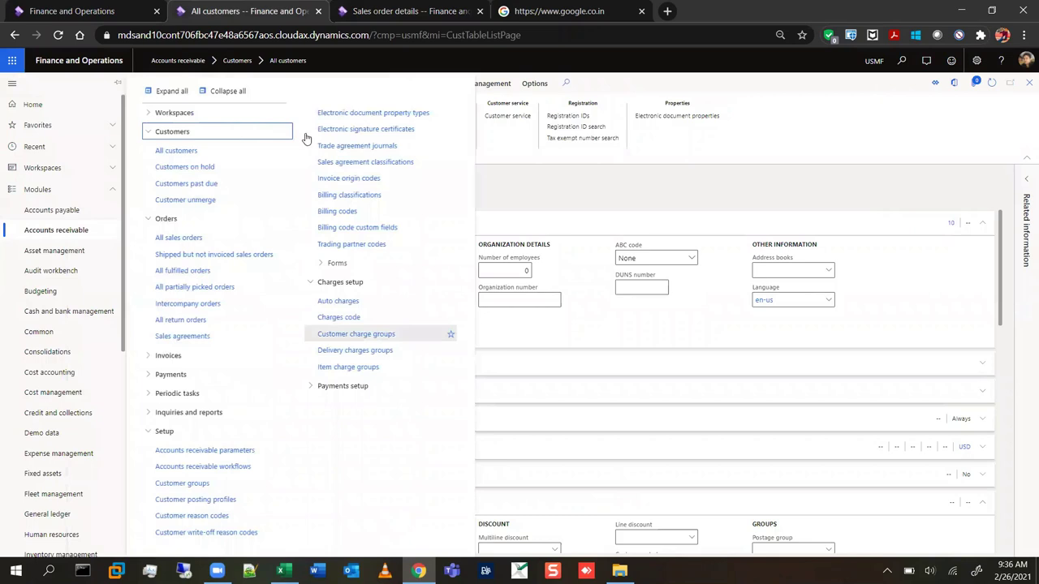
{"action": "left_click", "coordinate": [224, 91]}
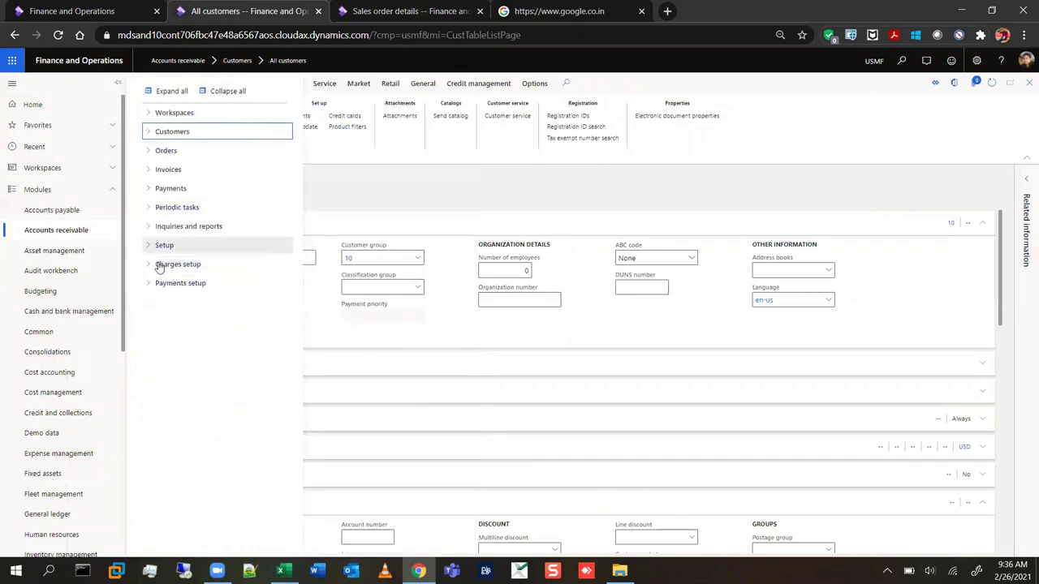
{"action": "left_click", "coordinate": [164, 245]}
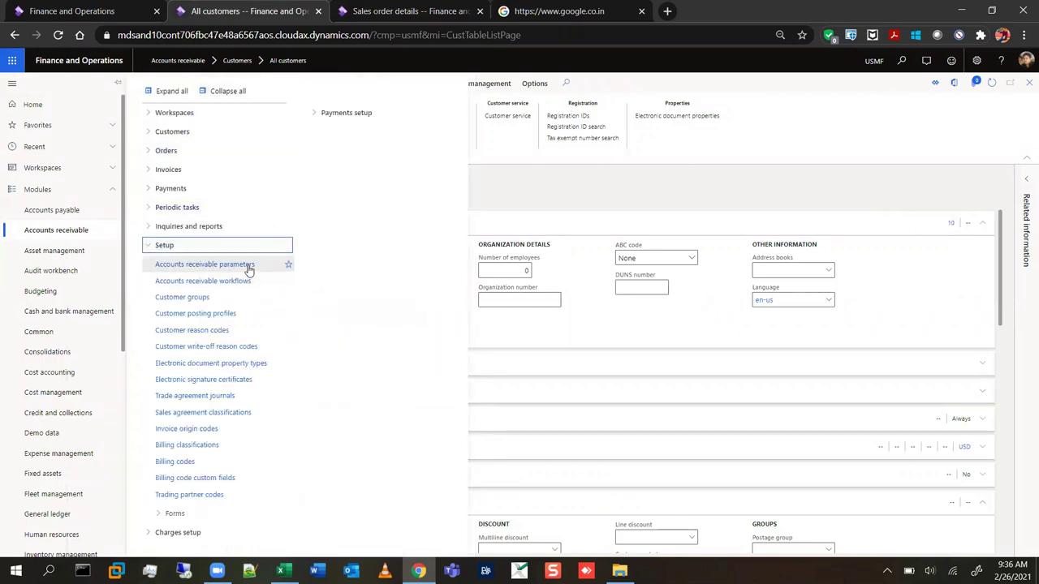
{"action": "left_click", "coordinate": [248, 271]}
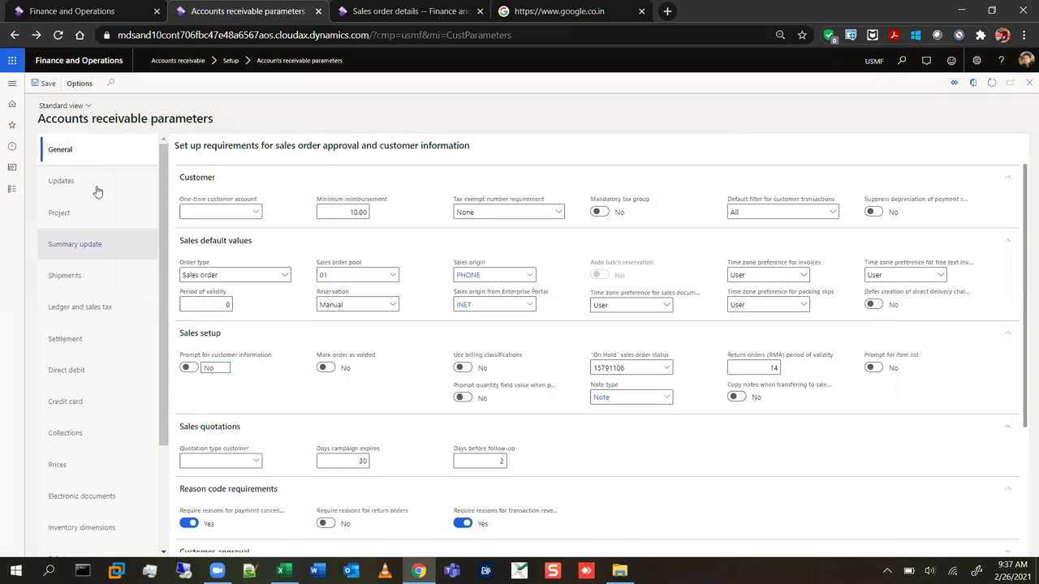
Step: Look through the general Accounts receivable parameters and examine the Reservation options in the sales default values
{"action": "scroll", "coordinate": [148, 347], "scroll_direction": "down", "scroll_amount": 3}
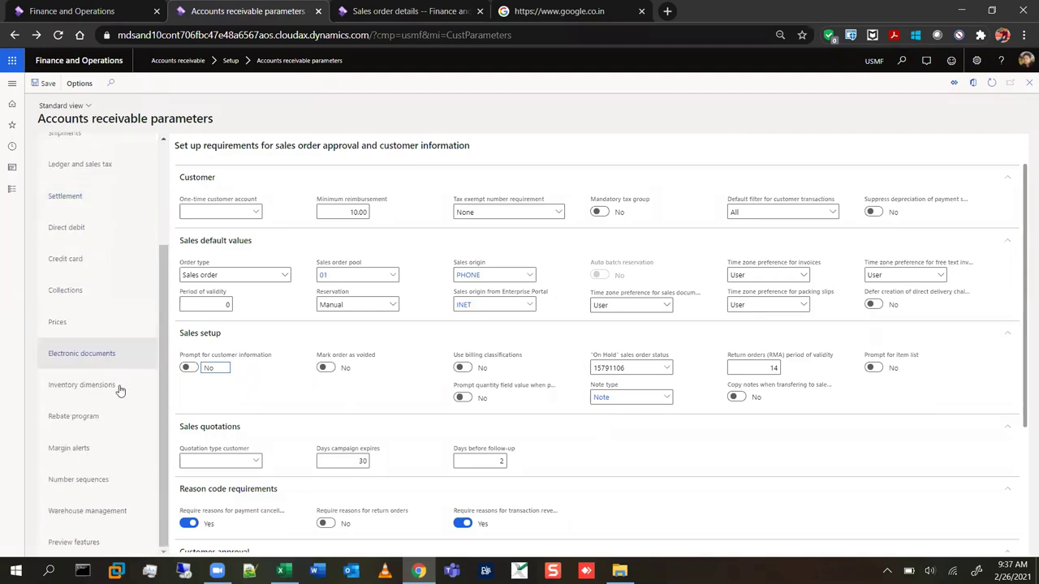
{"action": "scroll", "coordinate": [331, 448], "scroll_direction": "down", "scroll_amount": 3}
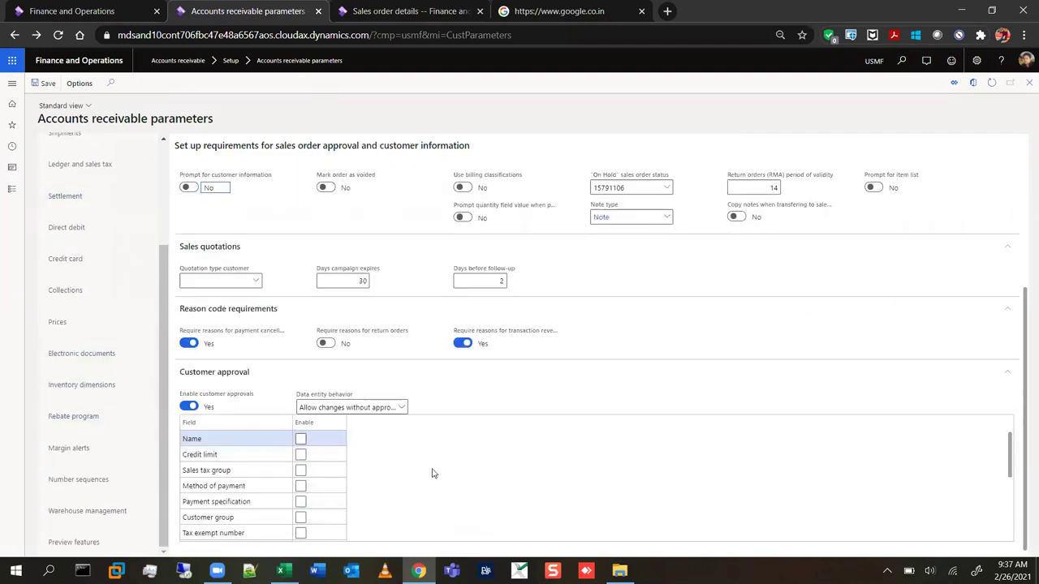
{"action": "scroll", "coordinate": [433, 472], "scroll_direction": "down", "scroll_amount": 3}
{"action": "scroll", "coordinate": [430, 470], "scroll_direction": "up", "scroll_amount": 3}
{"action": "scroll", "coordinate": [704, 418], "scroll_direction": "up", "scroll_amount": 5}
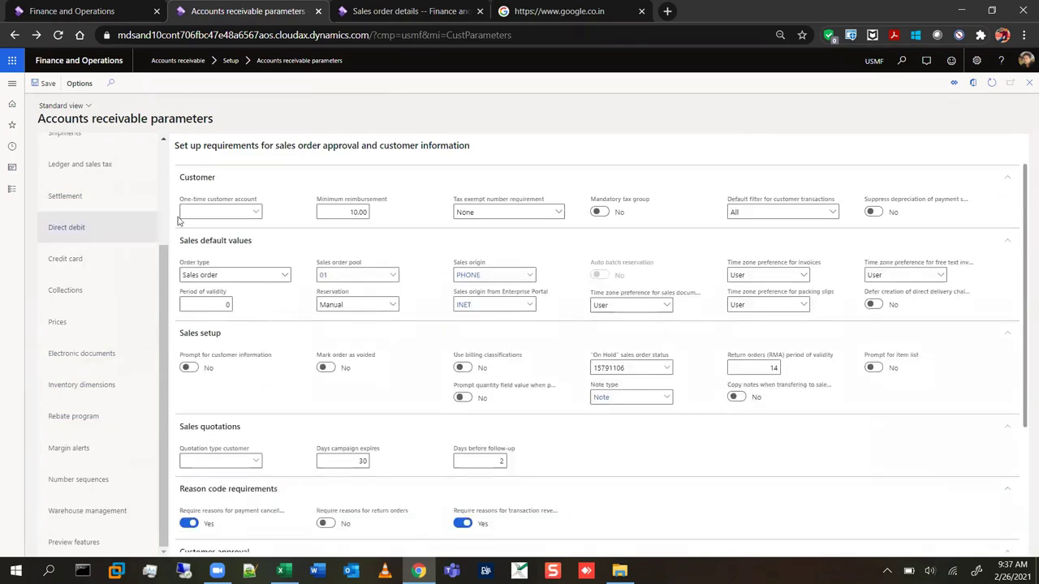
{"action": "left_click", "coordinate": [393, 305]}
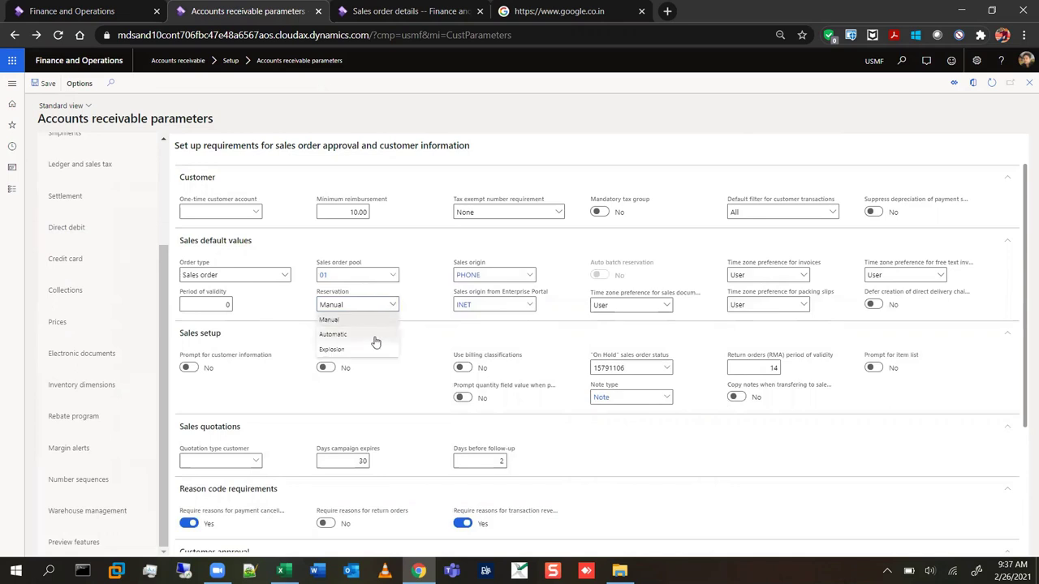
{"action": "left_click", "coordinate": [417, 312]}
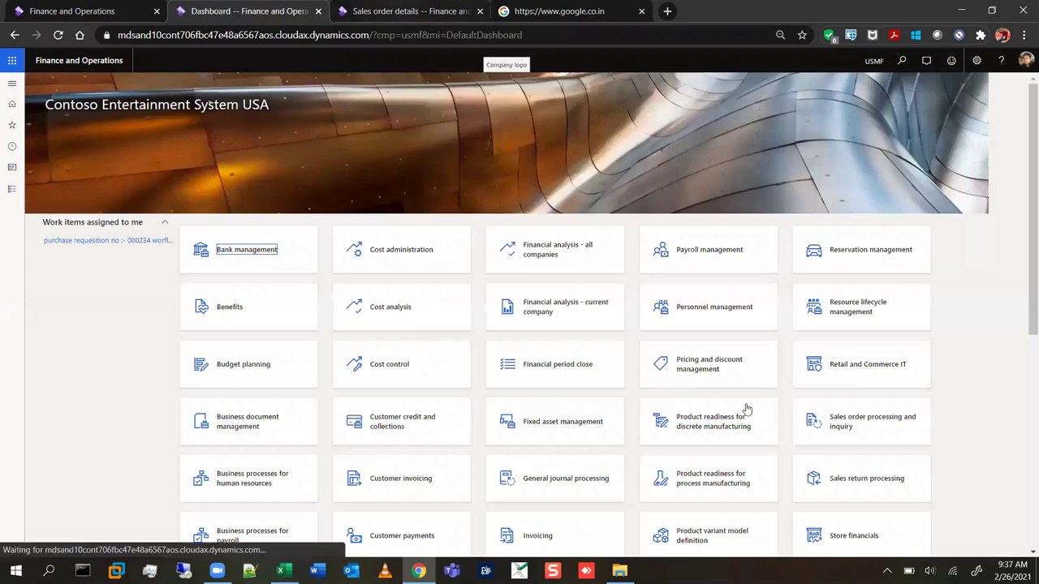
Step: Return to the sales order's browser tab and check the iPhone11 line's transaction quantities in the Pick form
{"action": "left_click", "coordinate": [400, 12]}
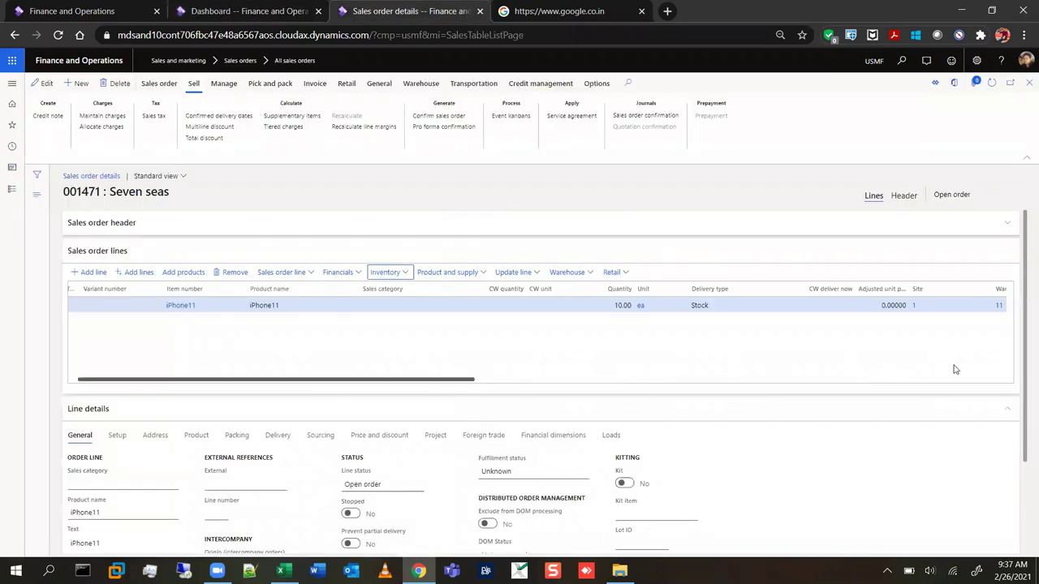
{"action": "scroll", "coordinate": [952, 366], "scroll_direction": "right", "scroll_amount": 10}
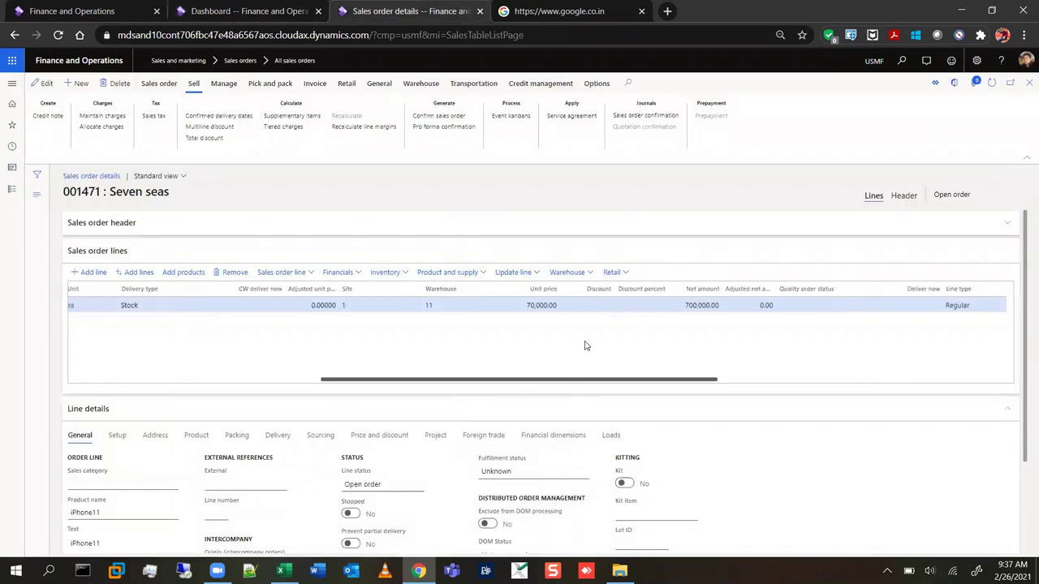
{"action": "left_click", "coordinate": [539, 276]}
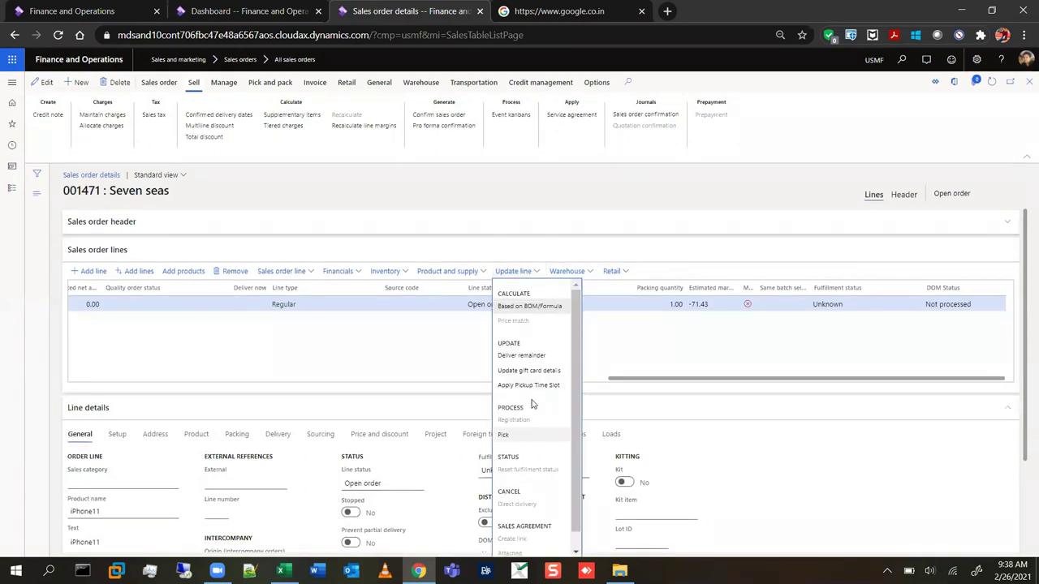
{"action": "left_click", "coordinate": [527, 370]}
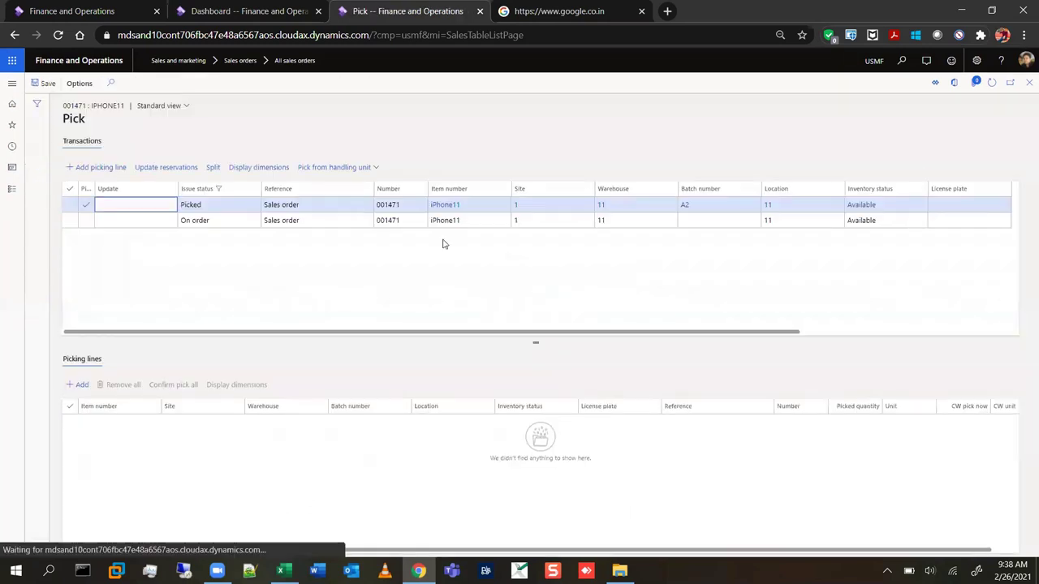
{"action": "scroll", "coordinate": [747, 334], "scroll_direction": "right", "scroll_amount": 3}
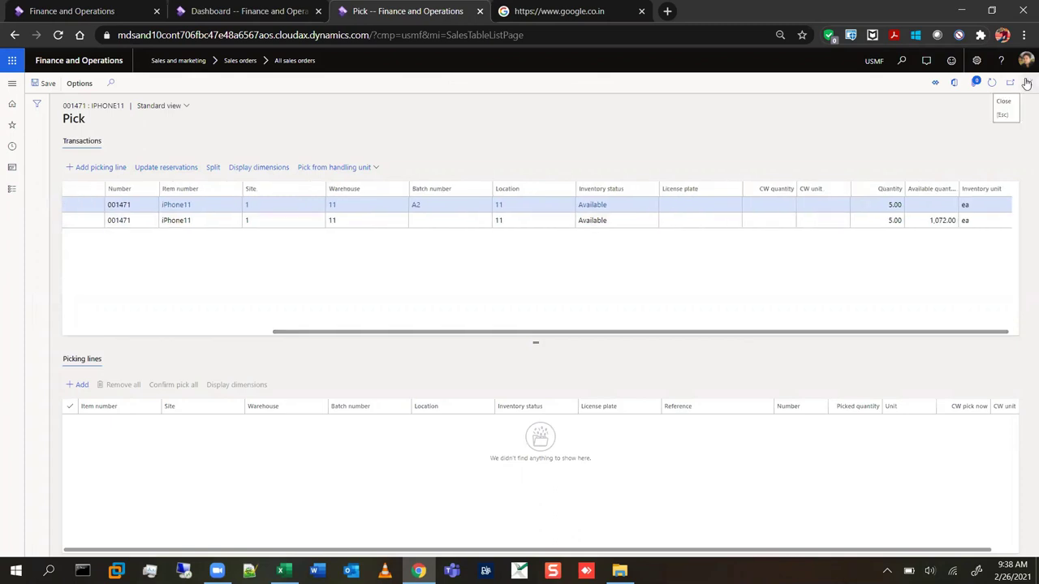
{"action": "left_click", "coordinate": [1026, 82]}
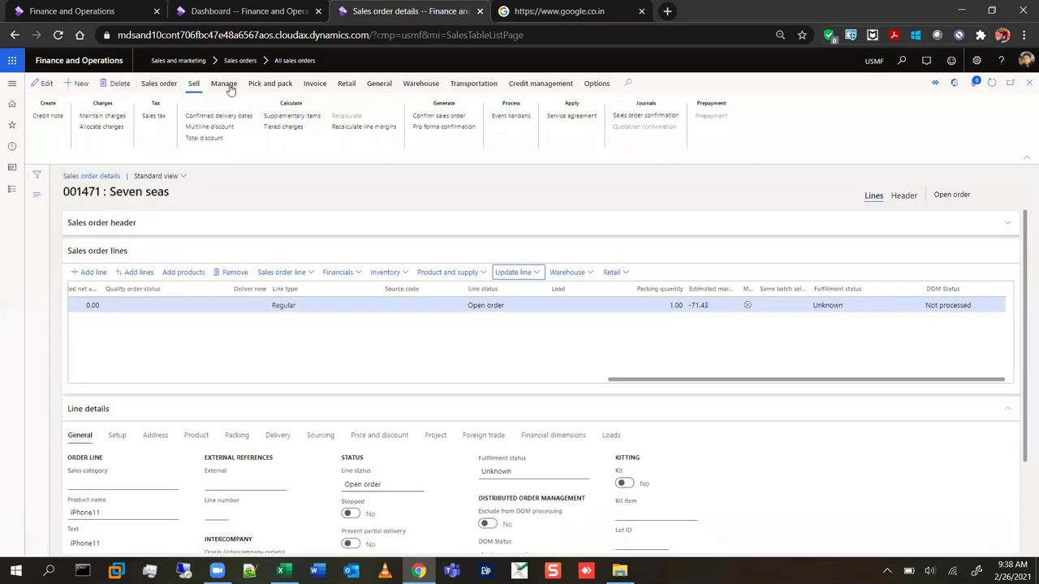
Step: Review the order's pick and pack options, and check the issue status of the iPhone11 line's inventory transactions
{"action": "left_click", "coordinate": [267, 84]}
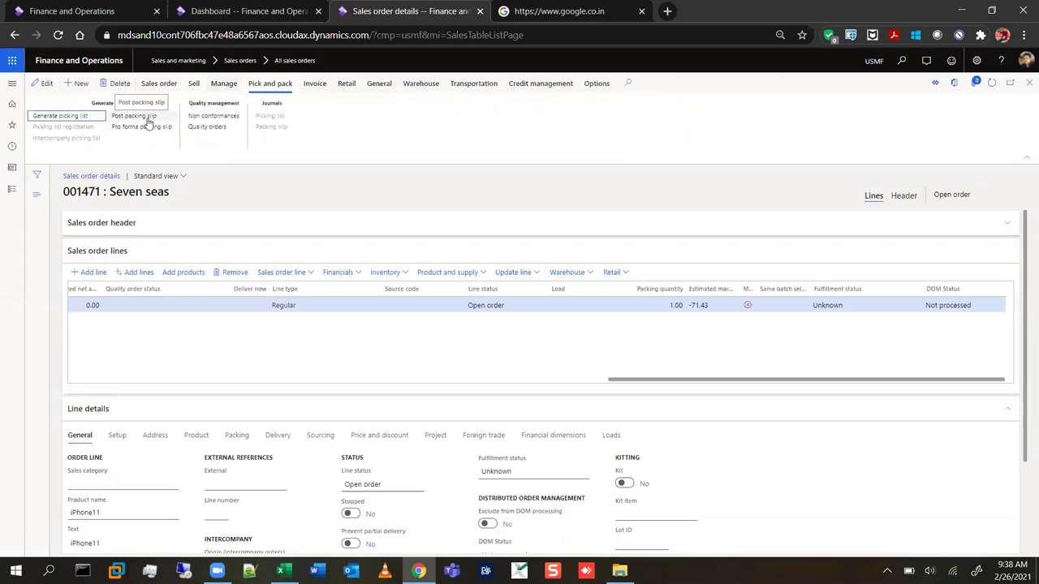
{"action": "left_click", "coordinate": [407, 276]}
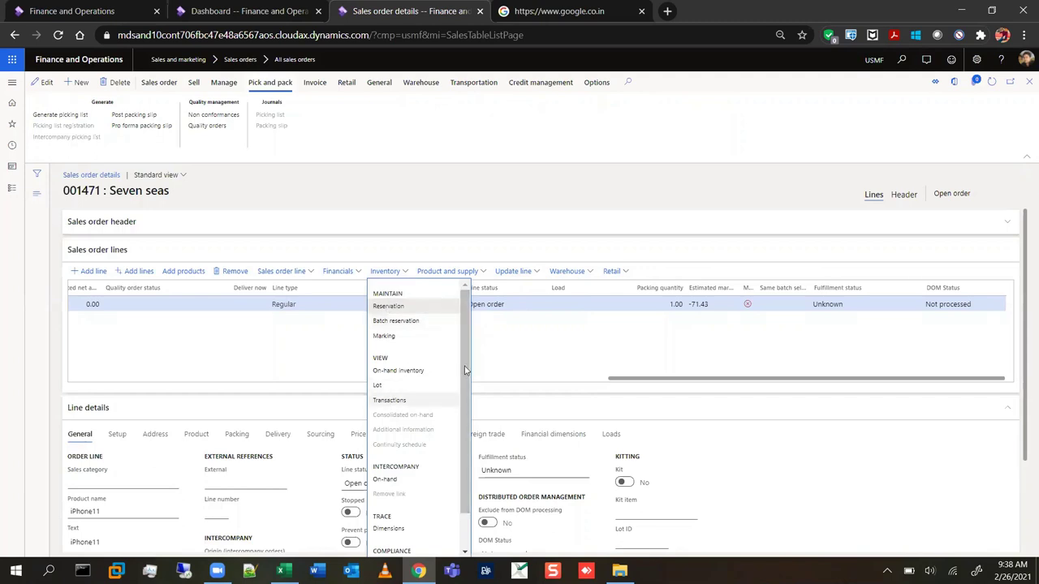
{"action": "left_click", "coordinate": [389, 399]}
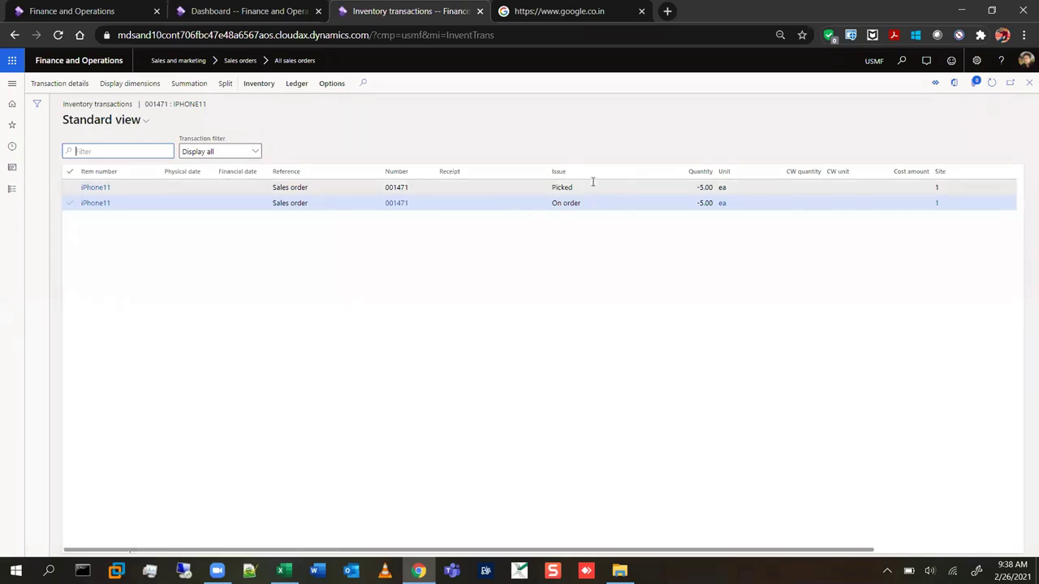
{"action": "left_click", "coordinate": [621, 188]}
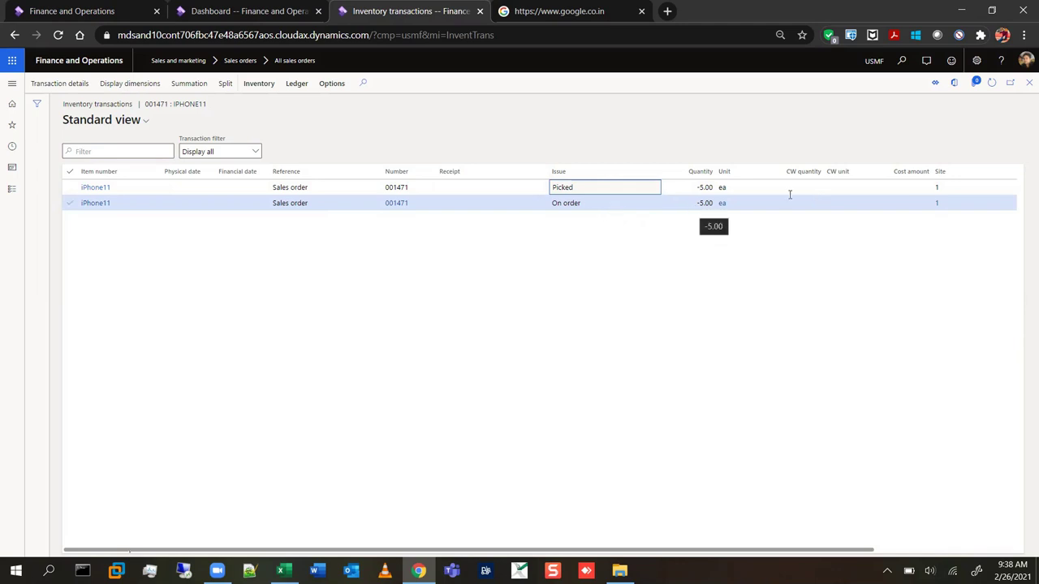
{"action": "left_click", "coordinate": [1026, 85]}
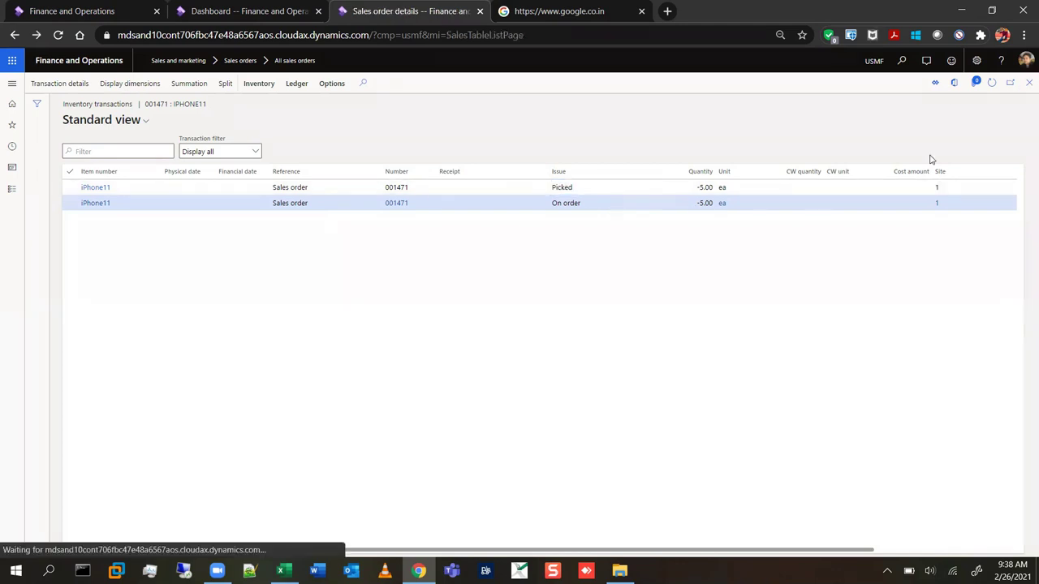
Step: Try to post the Seven seas order's packing slip for the Picked quantity of the iPhone11 line without printing it
{"action": "mouse_move", "coordinate": [695, 382]}
{"action": "left_mouse_down"}
{"action": "mouse_move", "coordinate": [550, 382]}
{"action": "mouse_move", "coordinate": [709, 388]}
{"action": "left_mouse_up"}
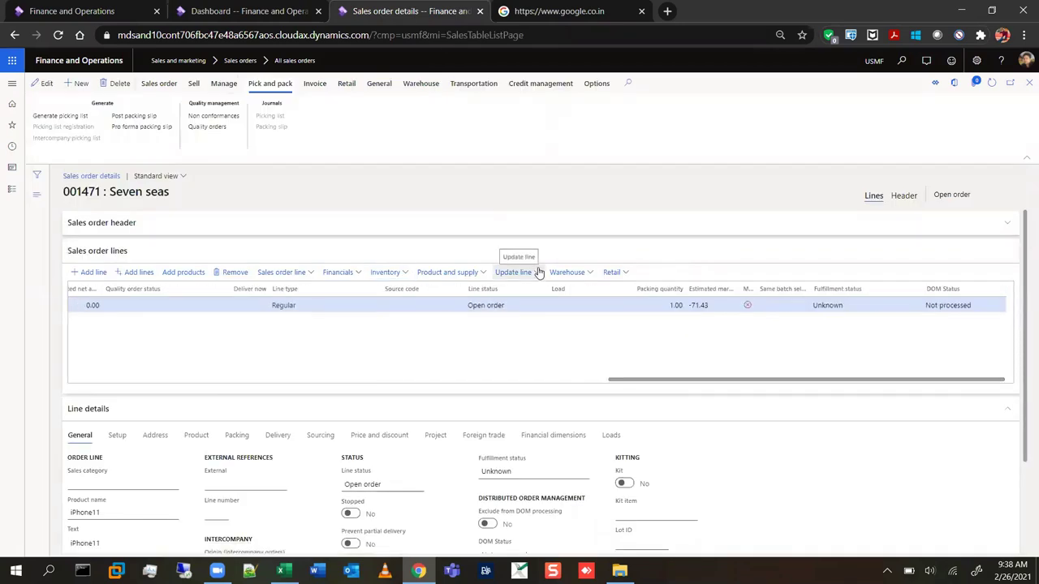
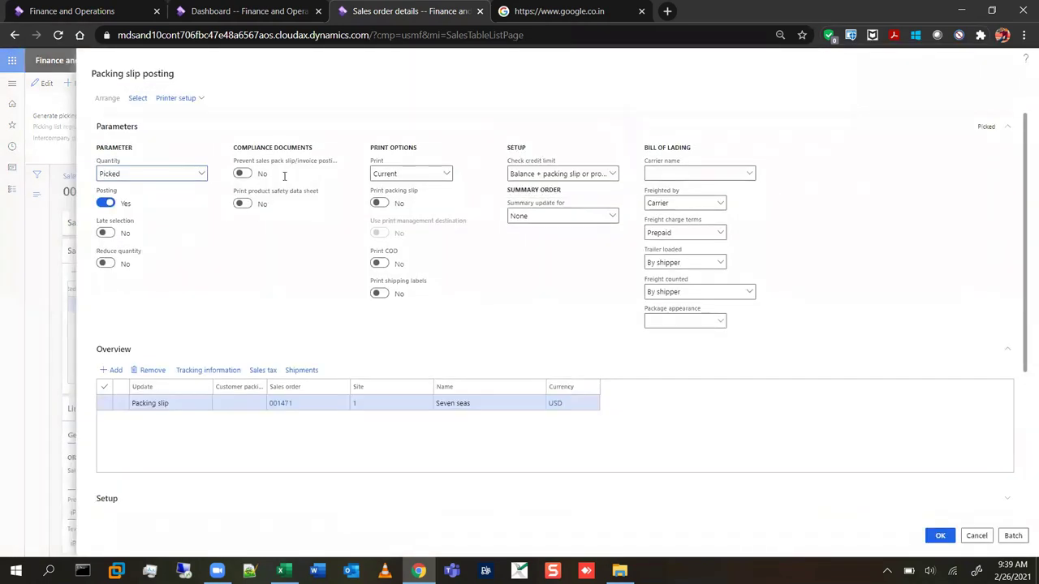
{"action": "left_click", "coordinate": [202, 174]}
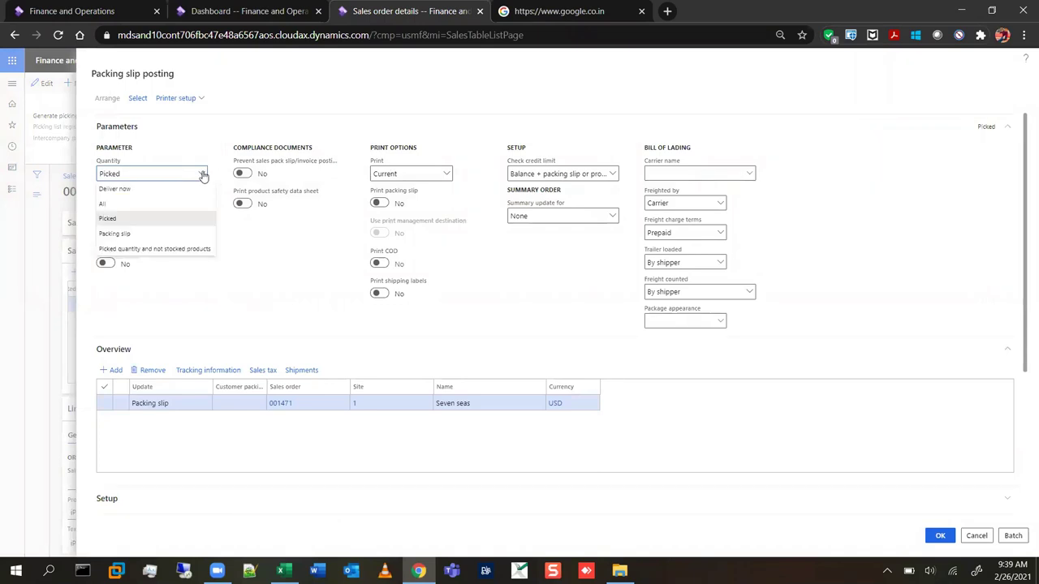
{"action": "left_click", "coordinate": [202, 175]}
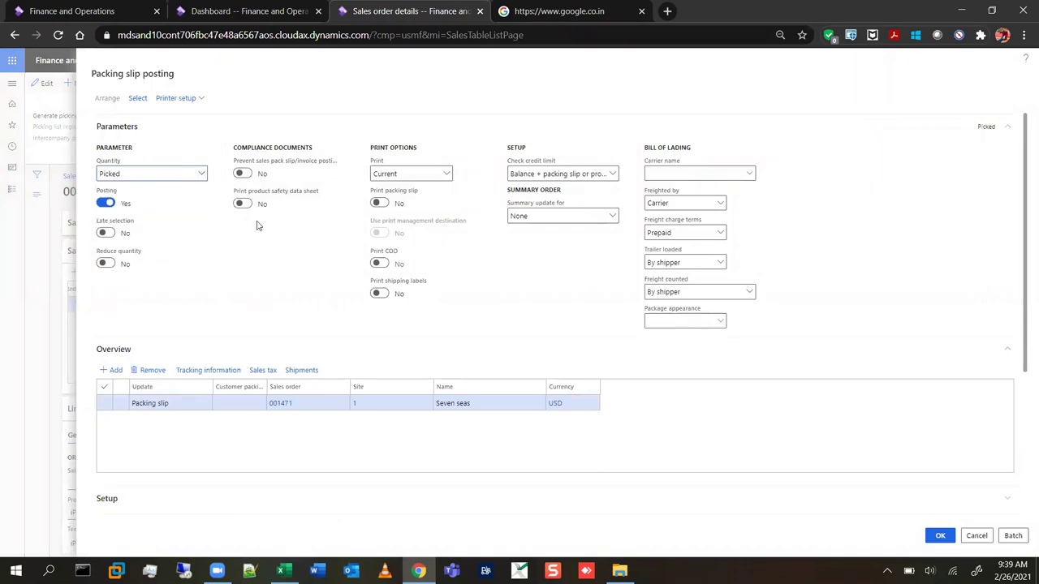
{"action": "scroll", "coordinate": [673, 429], "scroll_direction": "down", "scroll_amount": 3}
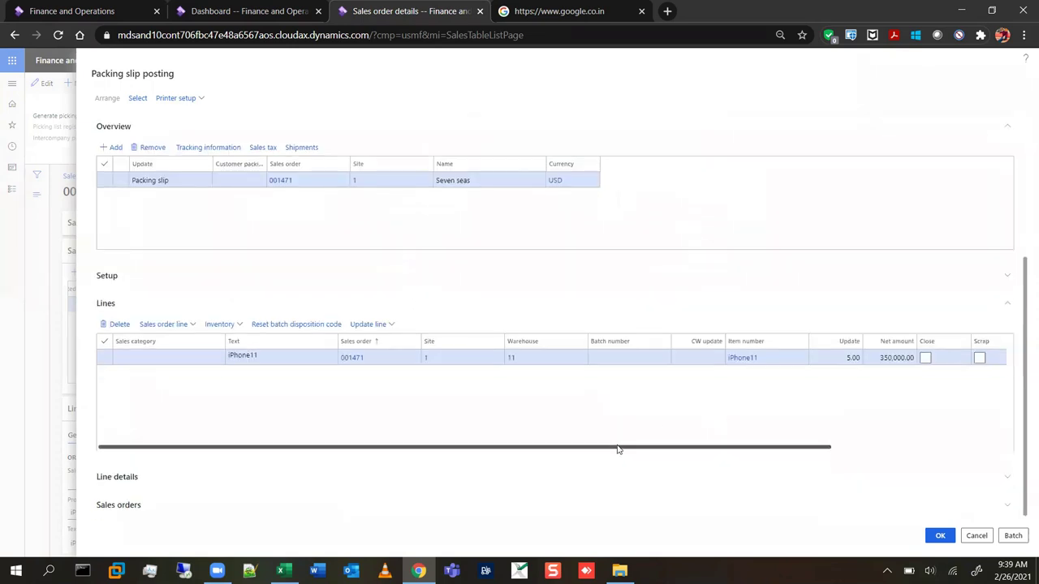
{"action": "left_click", "coordinate": [621, 358]}
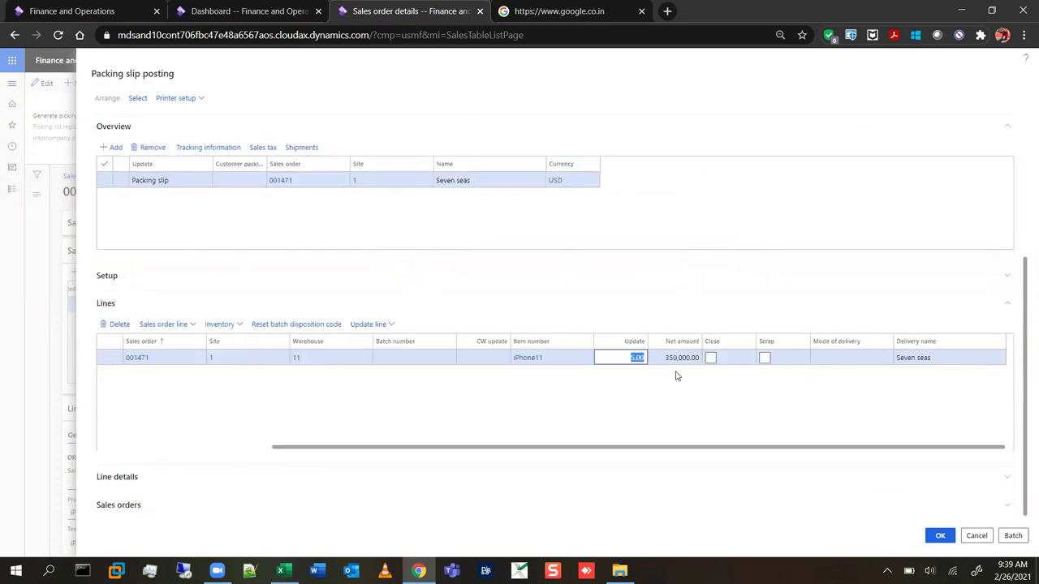
{"action": "left_click", "coordinate": [939, 537]}
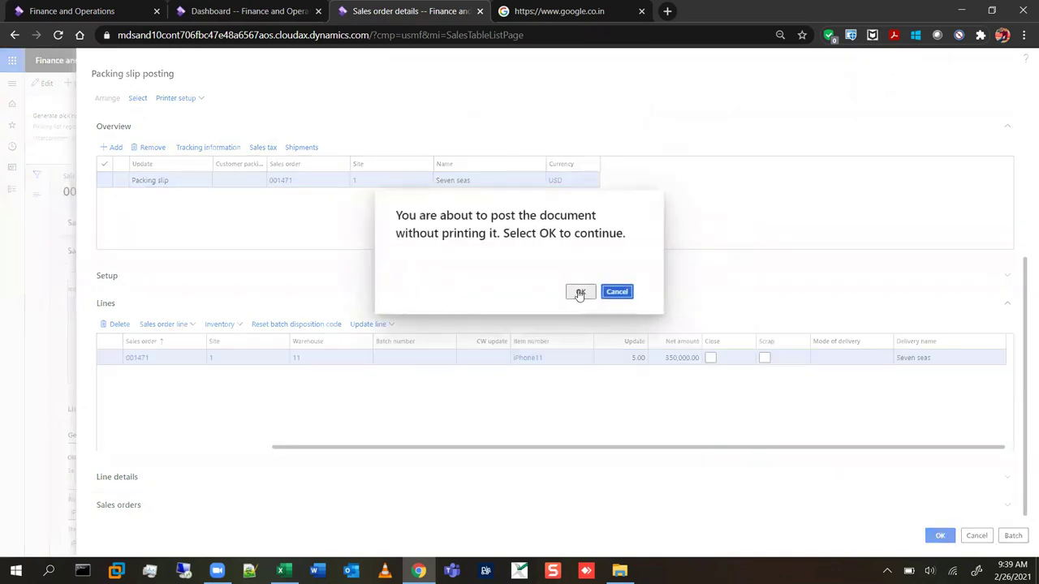
{"action": "left_click", "coordinate": [579, 294]}
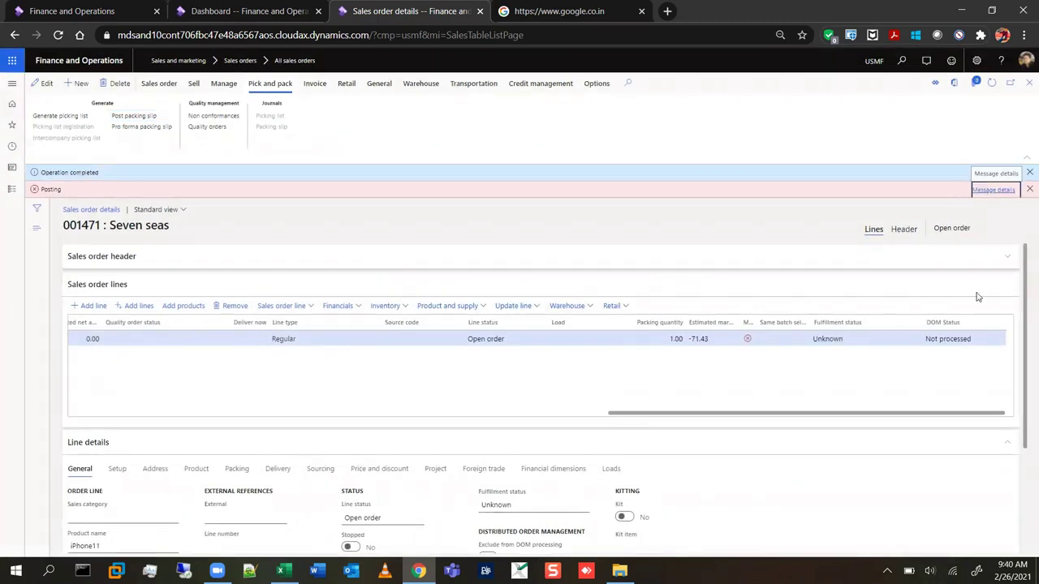
Step: Read the message details of the packing slip posting and dismiss the posting message
{"action": "left_click", "coordinate": [990, 190]}
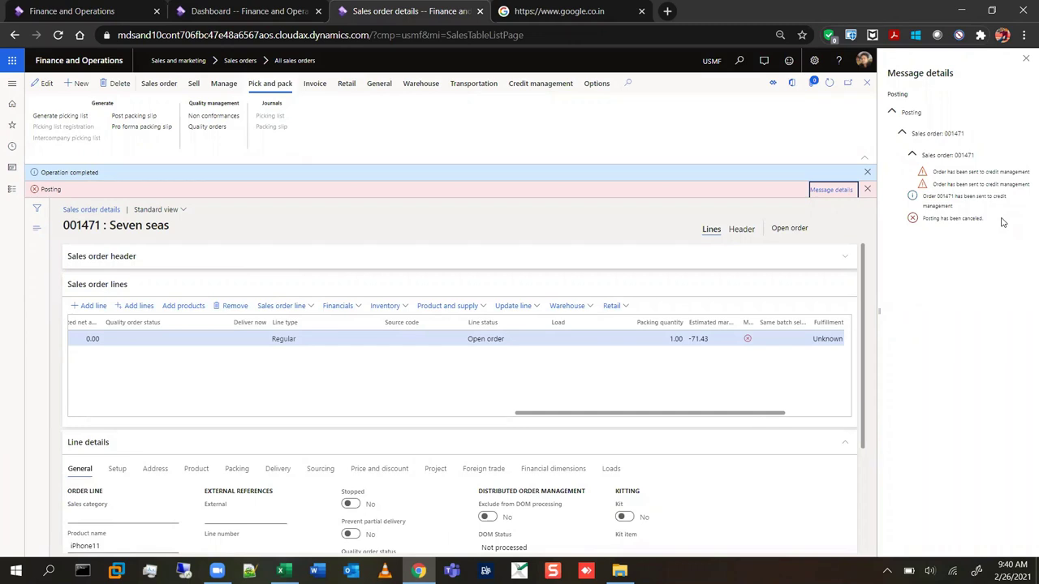
{"action": "left_click", "coordinate": [1025, 58]}
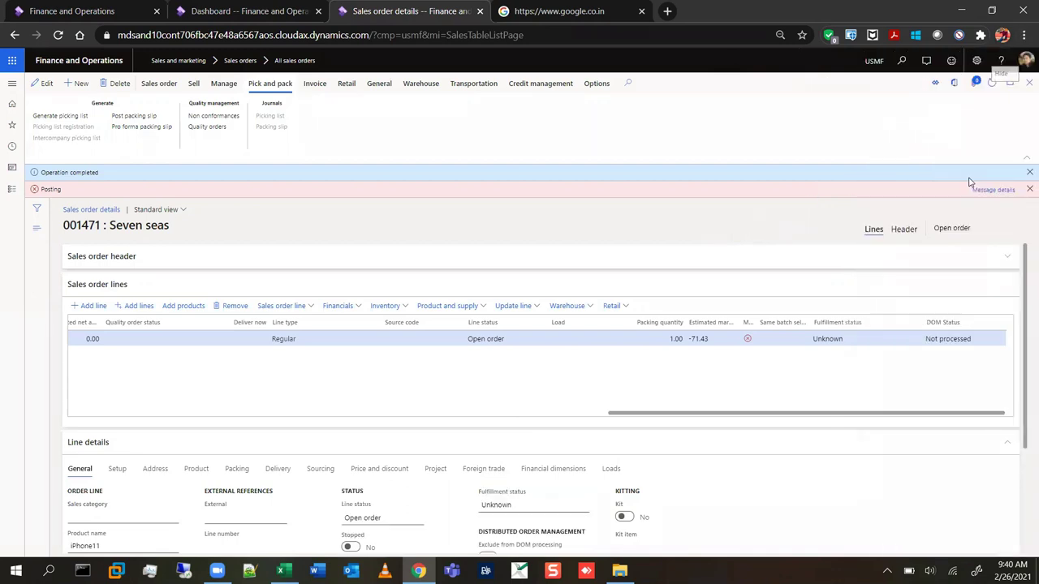
{"action": "left_click", "coordinate": [1029, 189]}
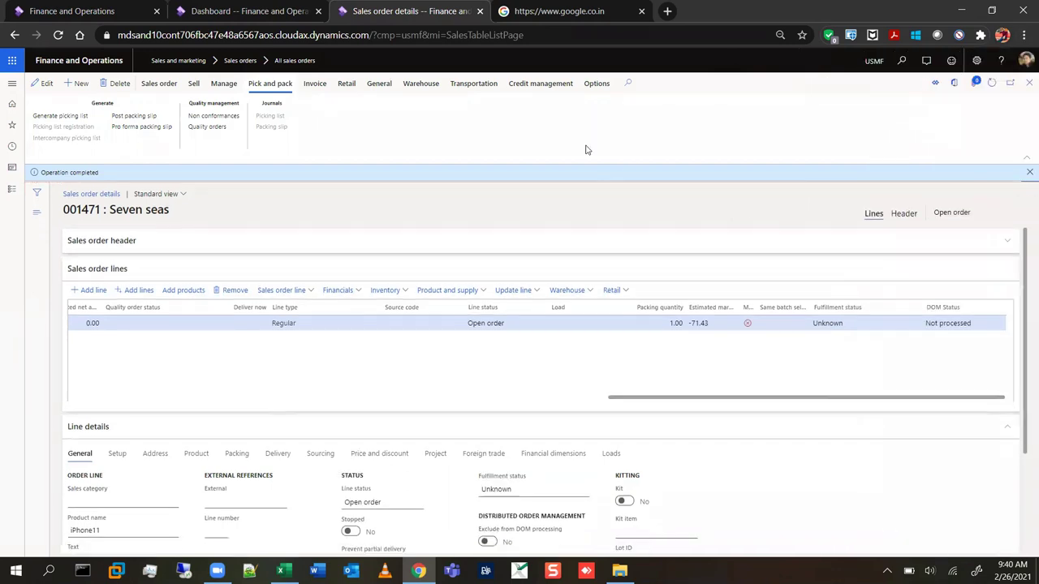
Step: Release the Seven seas order from the credit management hold list with posting of the packing slip for the Picked quantity, without printing
{"action": "left_click", "coordinate": [537, 85]}
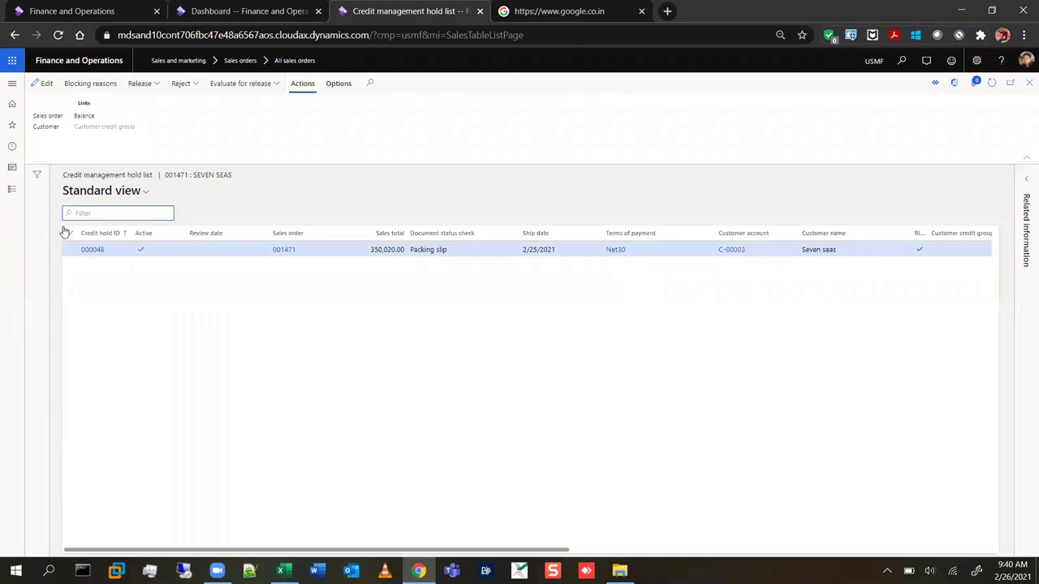
{"action": "left_click", "coordinate": [156, 85]}
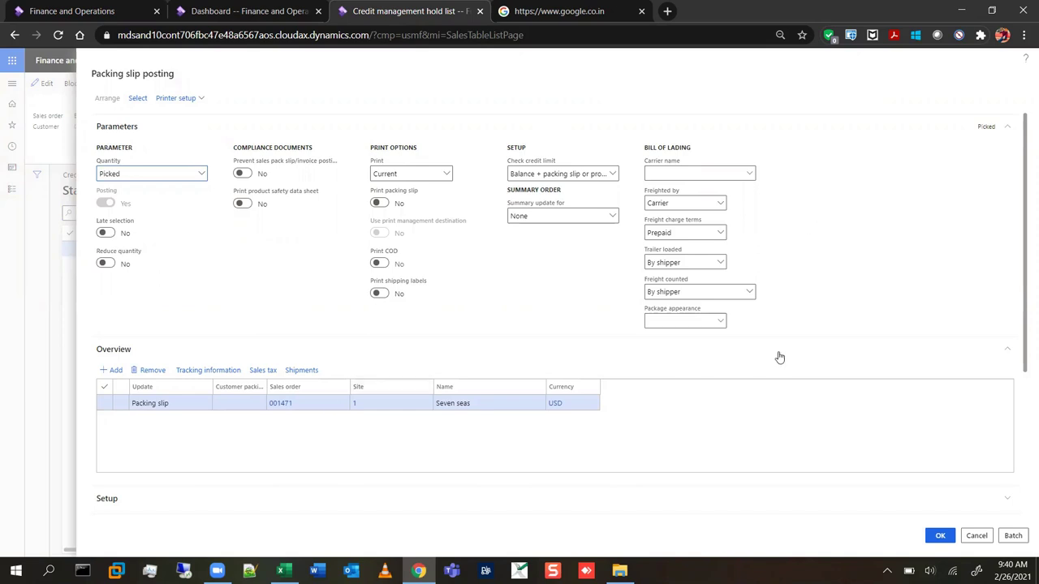
{"action": "scroll", "coordinate": [779, 357], "scroll_direction": "down", "scroll_amount": 3}
{"action": "scroll", "coordinate": [776, 274], "scroll_direction": "up", "scroll_amount": 3}
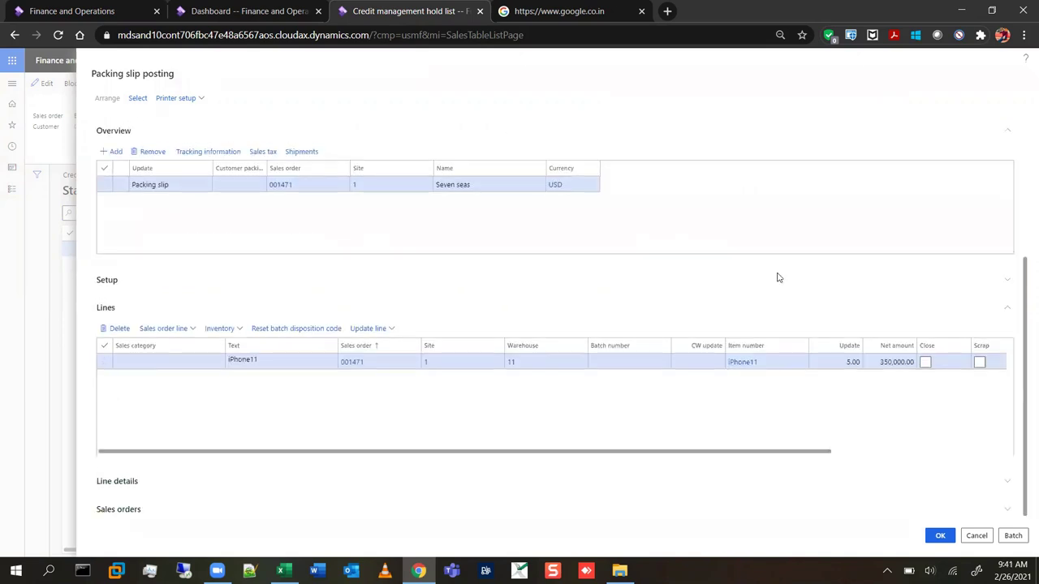
{"action": "scroll", "coordinate": [852, 405], "scroll_direction": "down", "scroll_amount": 3}
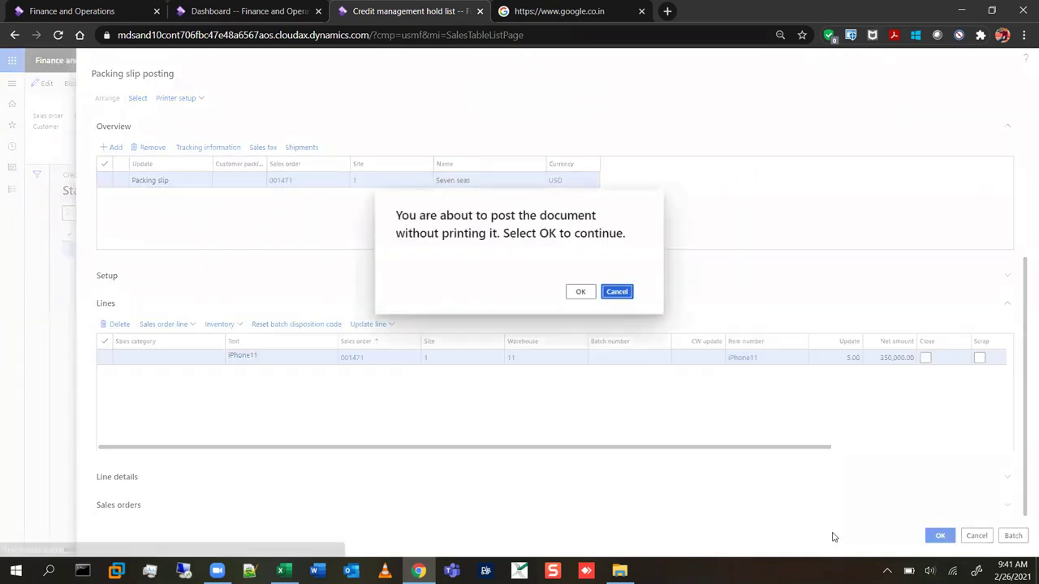
{"action": "left_click", "coordinate": [580, 294]}
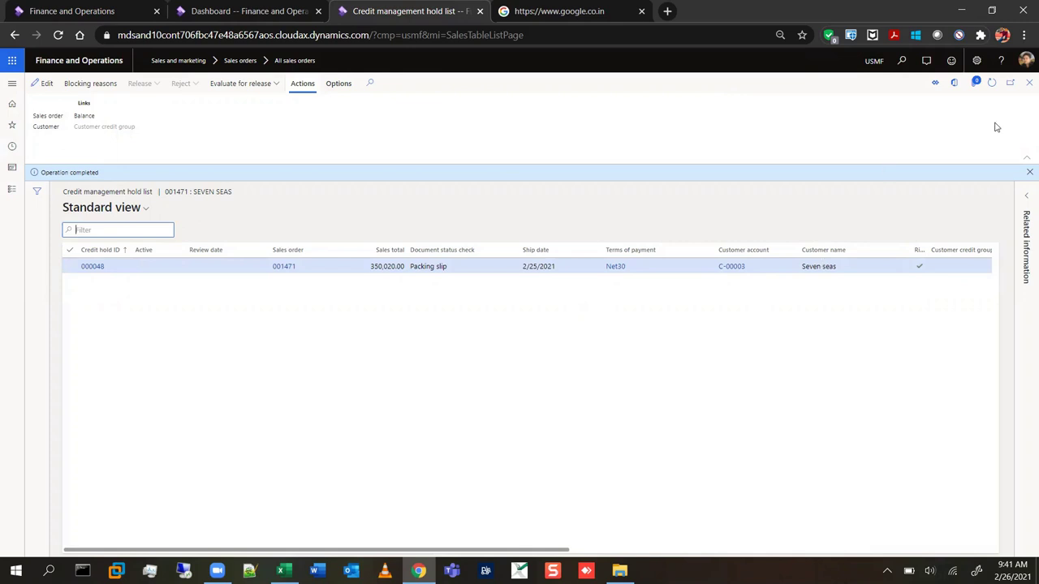
{"action": "left_click", "coordinate": [1027, 175]}
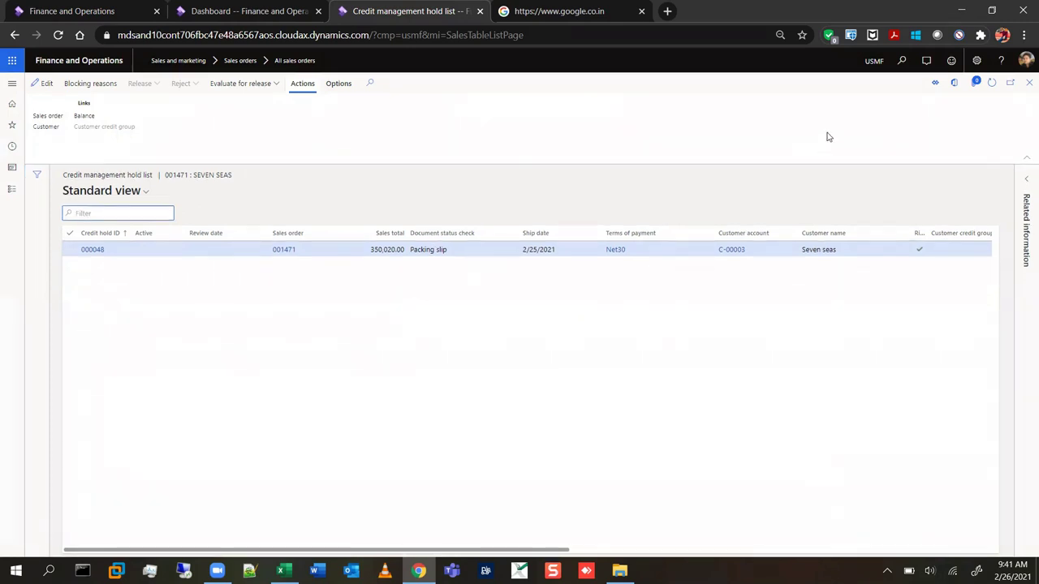
Step: Check the ordered, delivered and remaining iPhone11 quantities in the order's packing slip journal and return to the sales order
{"action": "left_click", "coordinate": [1027, 85]}
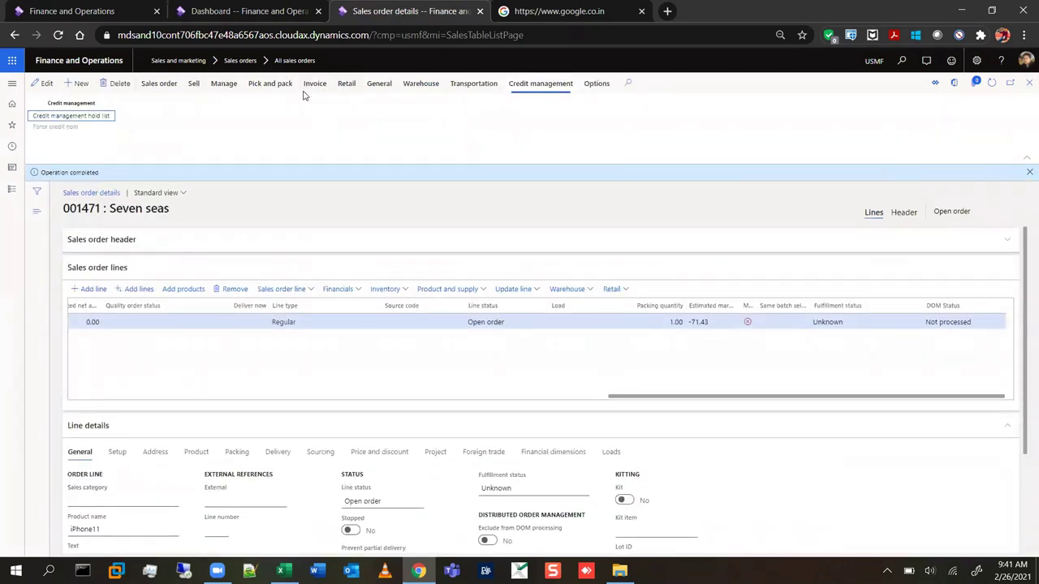
{"action": "left_click", "coordinate": [269, 87]}
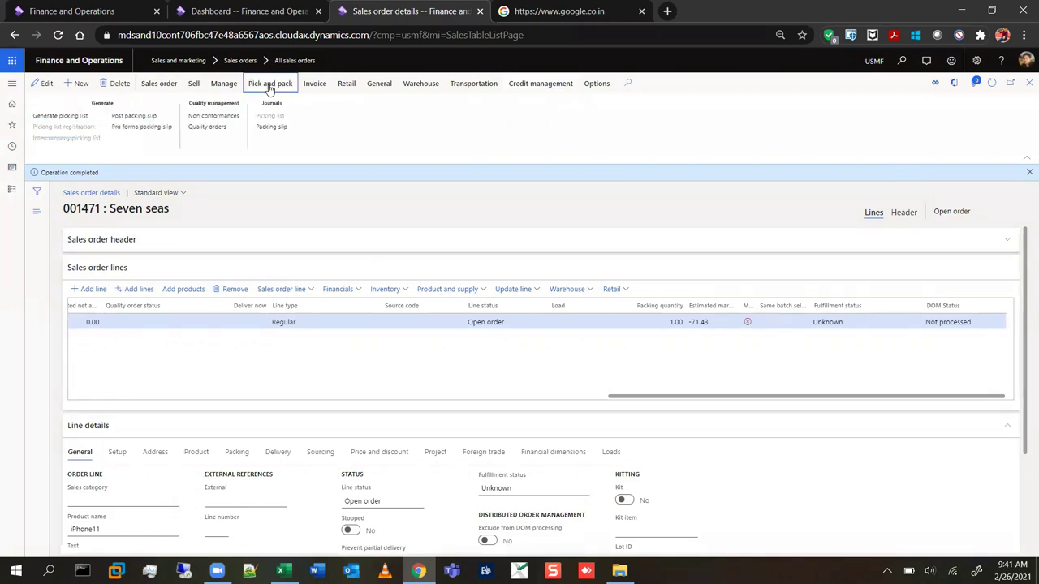
{"action": "key", "text": "Down"}
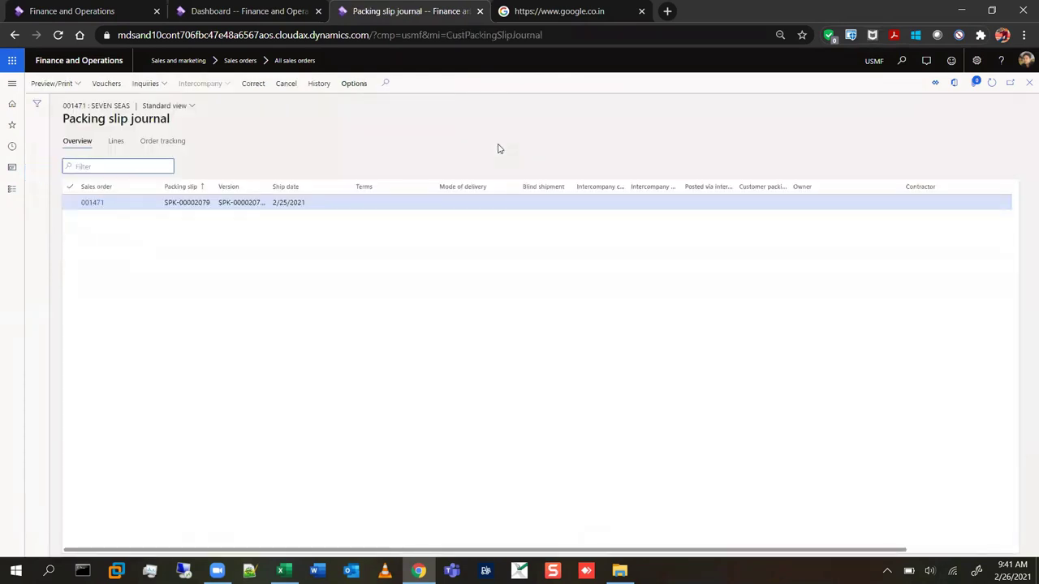
{"action": "left_click", "coordinate": [115, 142]}
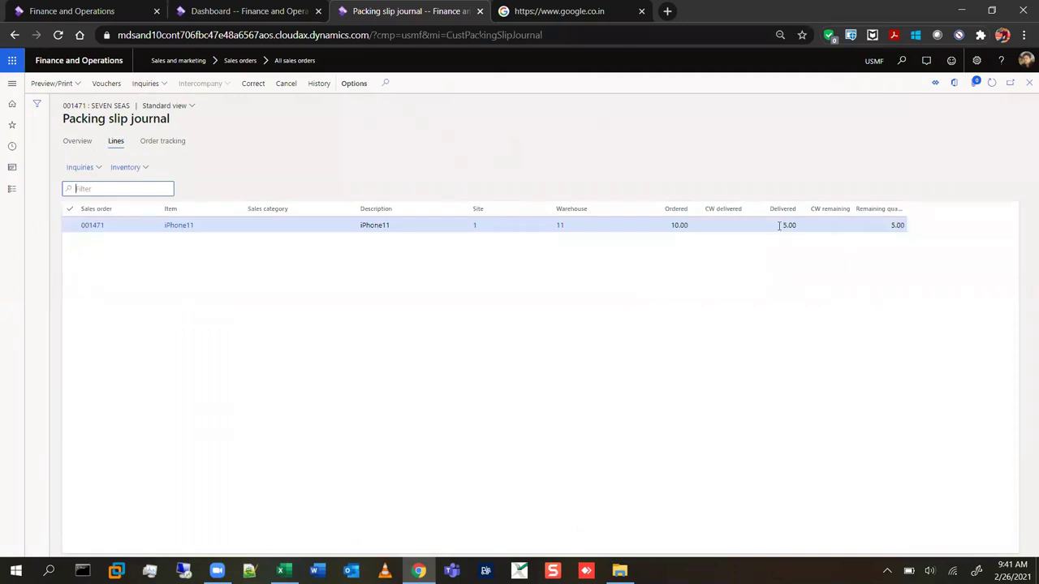
{"action": "left_click", "coordinate": [800, 223]}
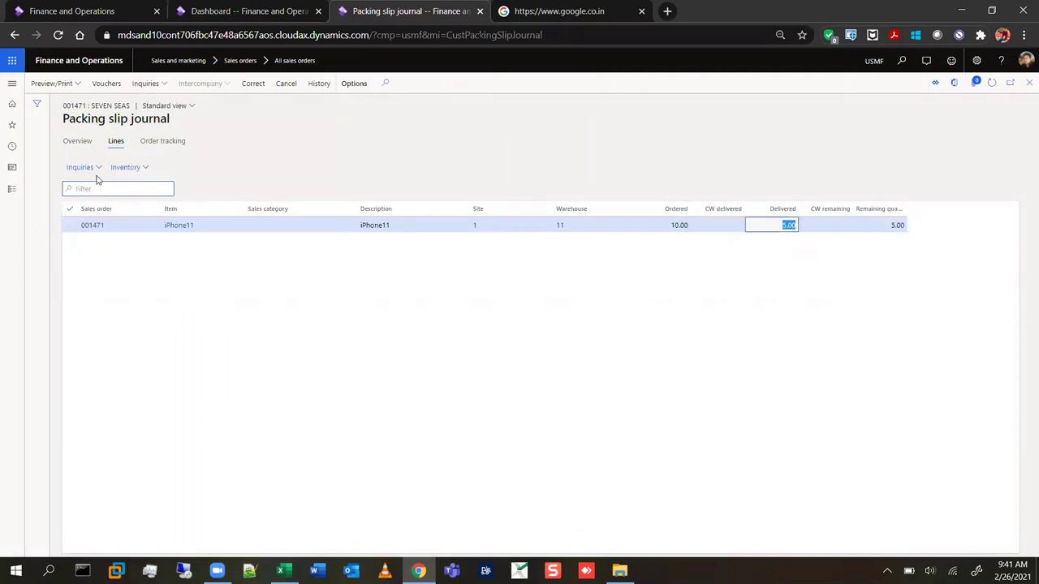
{"action": "left_click", "coordinate": [81, 142]}
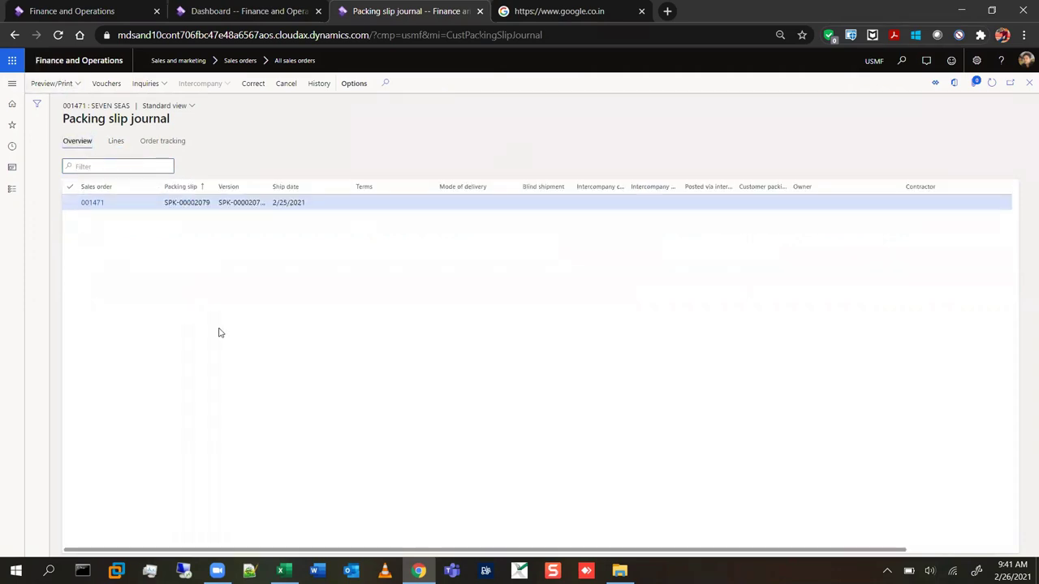
{"action": "left_click", "coordinate": [1028, 84]}
{"action": "left_click", "coordinate": [1027, 86]}
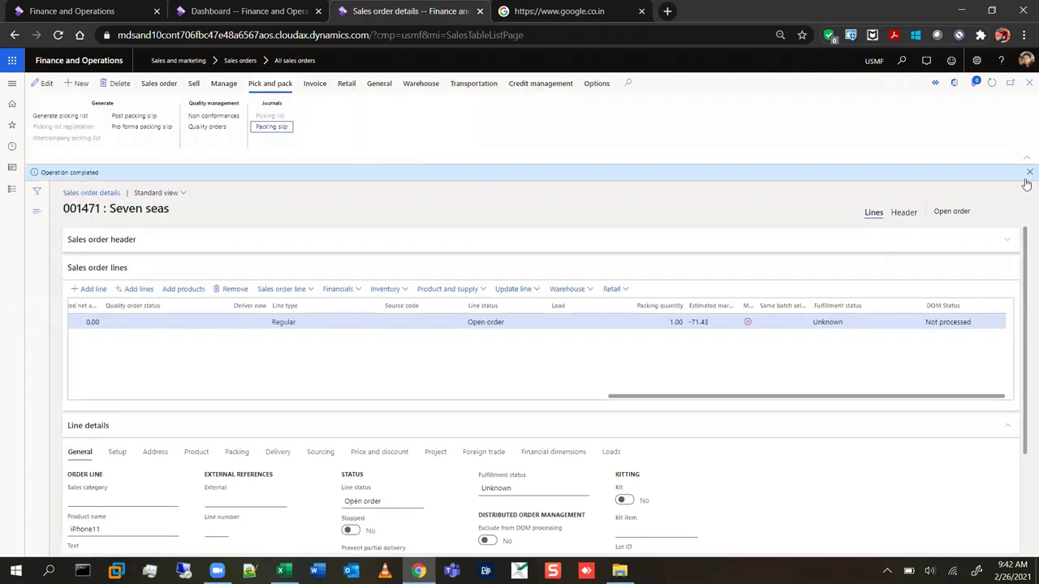
{"action": "left_click", "coordinate": [1029, 172]}
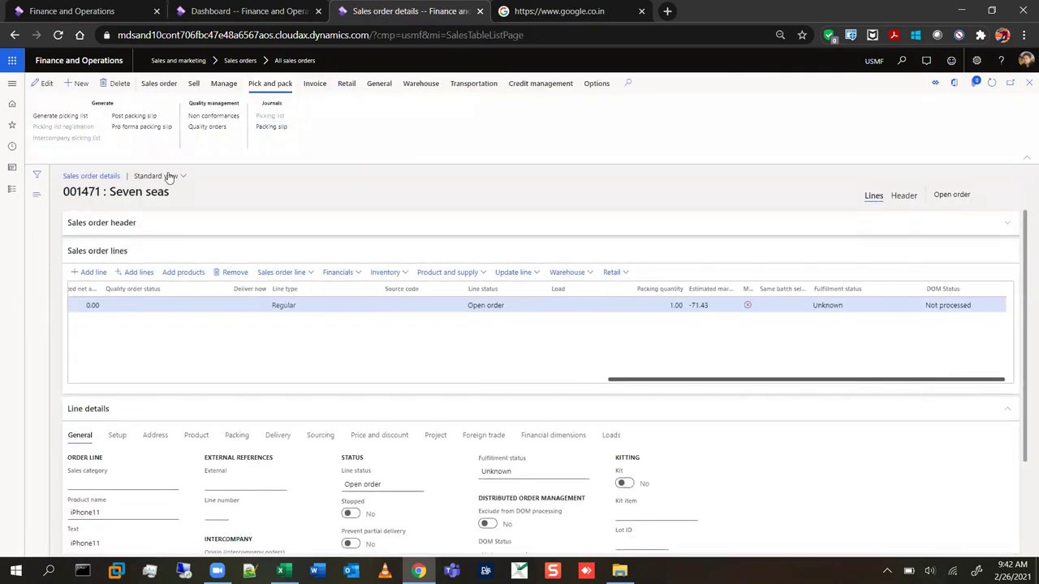
Step: Open invoice posting for the order with the Packing slip quantity and review the iPhone11 line's packing slip reference and update quantity
{"action": "left_click", "coordinate": [316, 84]}
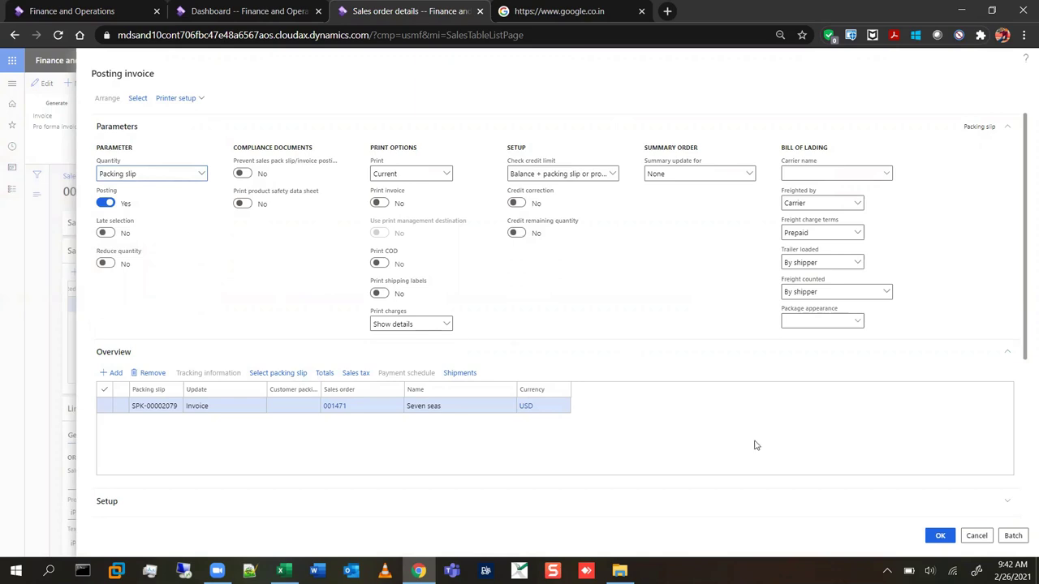
{"action": "scroll", "coordinate": [747, 444], "scroll_direction": "down", "scroll_amount": 1}
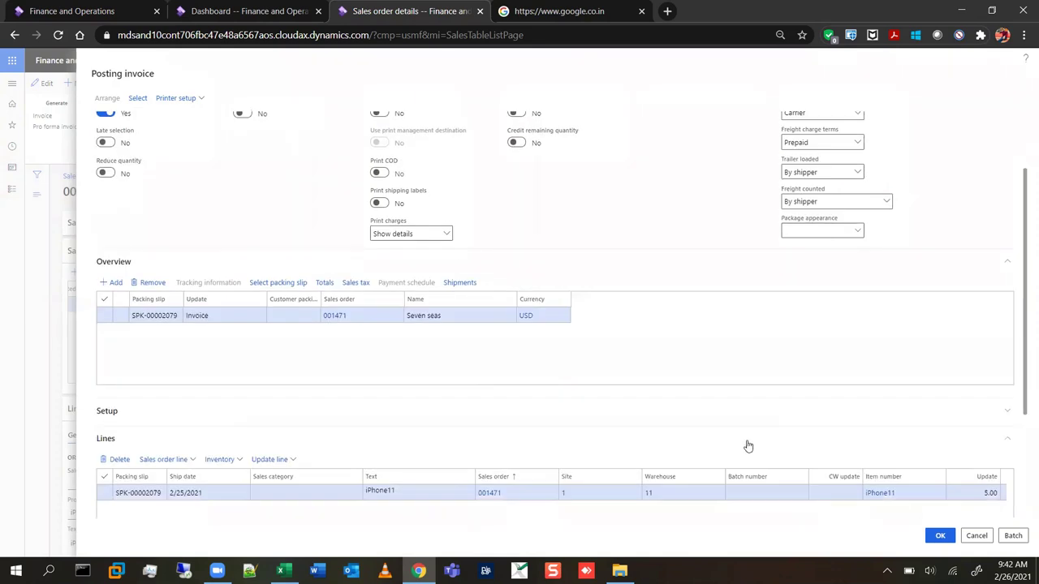
{"action": "scroll", "coordinate": [749, 445], "scroll_direction": "down", "scroll_amount": 1}
{"action": "left_click_drag", "start_coordinate": [723, 493], "coordinate": [700, 512]}
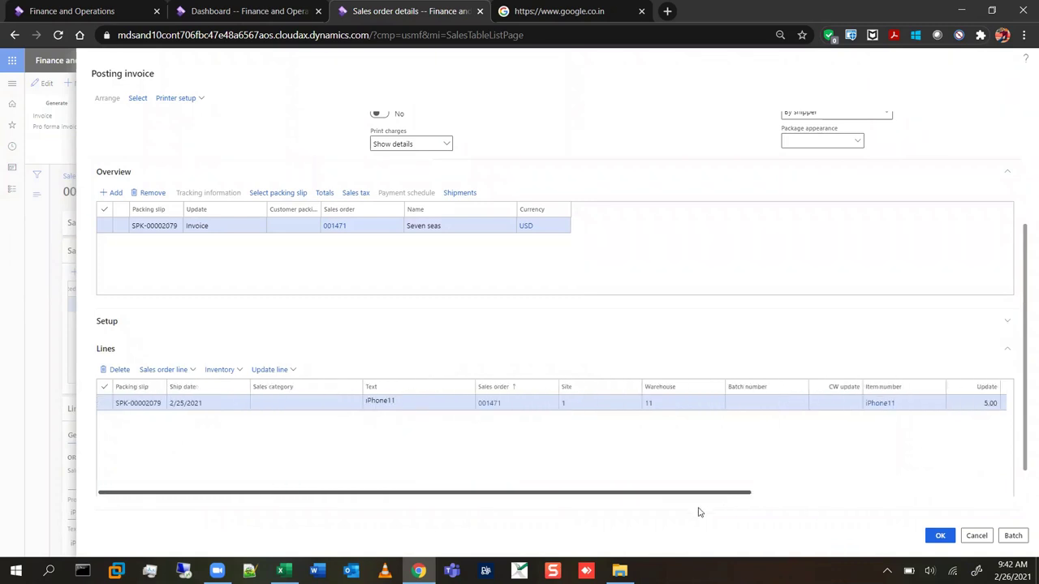
{"action": "left_click", "coordinate": [162, 404]}
{"action": "left_click_drag", "start_coordinate": [162, 403], "coordinate": [121, 386]}
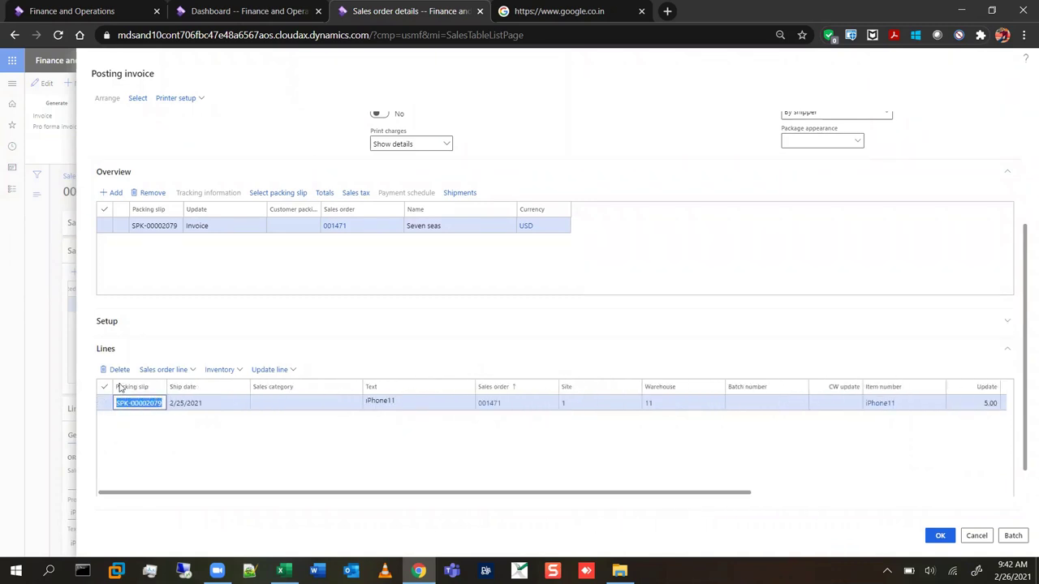
{"action": "scroll", "coordinate": [158, 301], "scroll_direction": "up", "scroll_amount": 3}
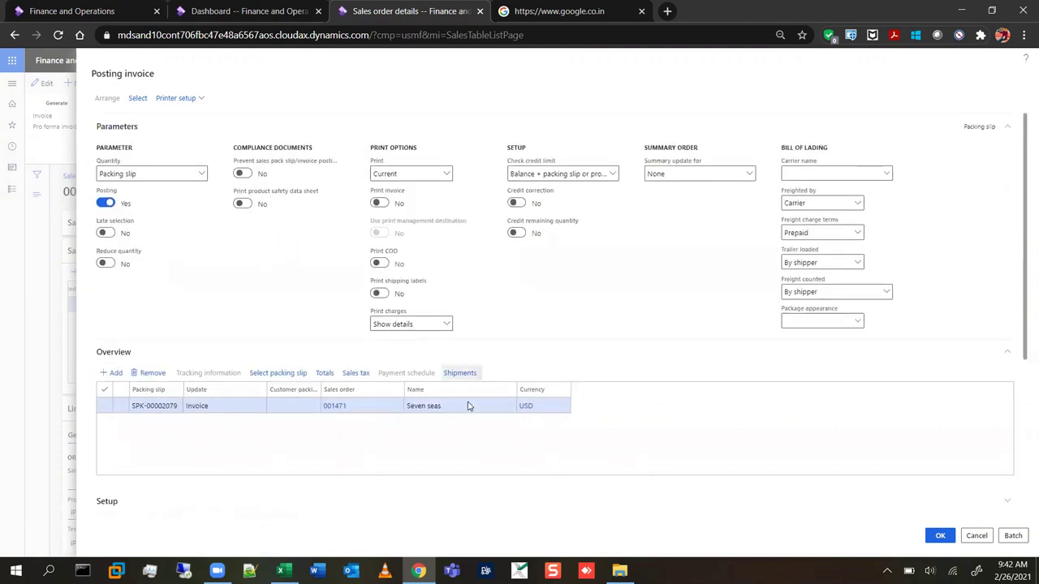
{"action": "scroll", "coordinate": [240, 482], "scroll_direction": "down", "scroll_amount": 4}
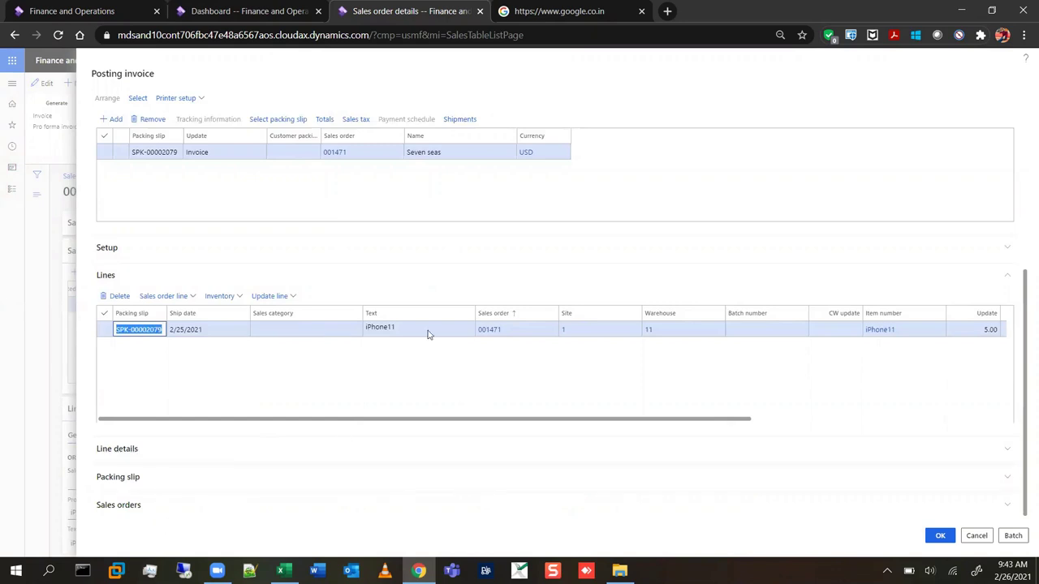
{"action": "left_click", "coordinate": [768, 416]}
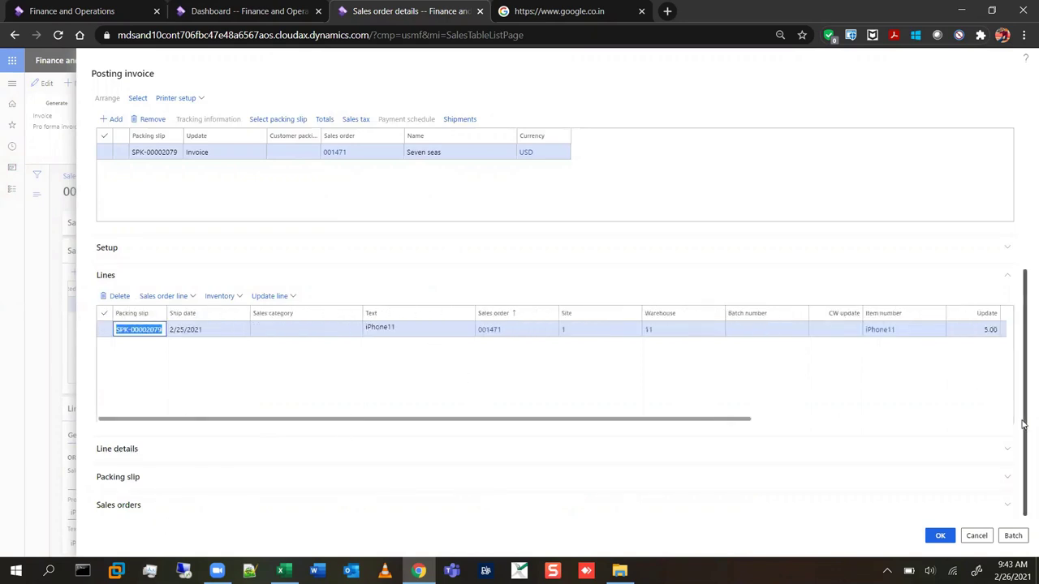
Step: Check the total charges and invoice amount in the invoice's sales order totals and return to the invoice posting
{"action": "scroll", "coordinate": [1022, 424], "scroll_direction": "up", "scroll_amount": 3}
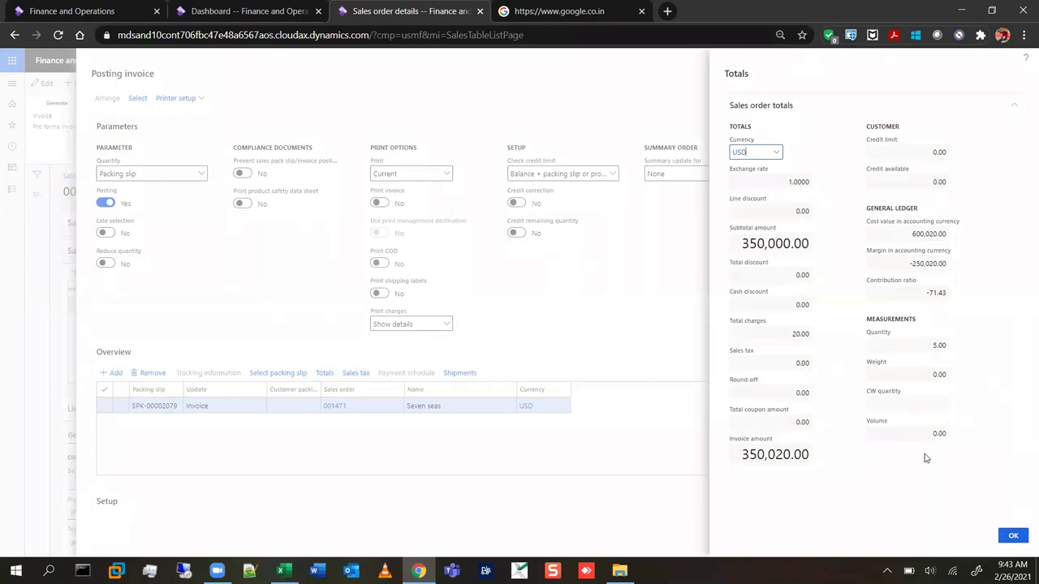
{"action": "left_click", "coordinate": [783, 331]}
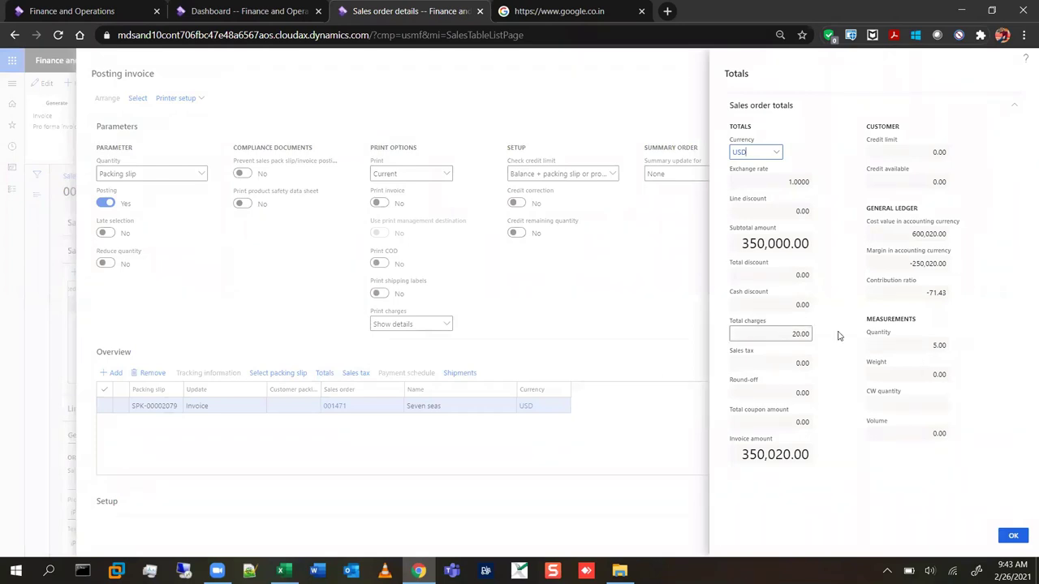
{"action": "left_click", "coordinate": [1012, 537]}
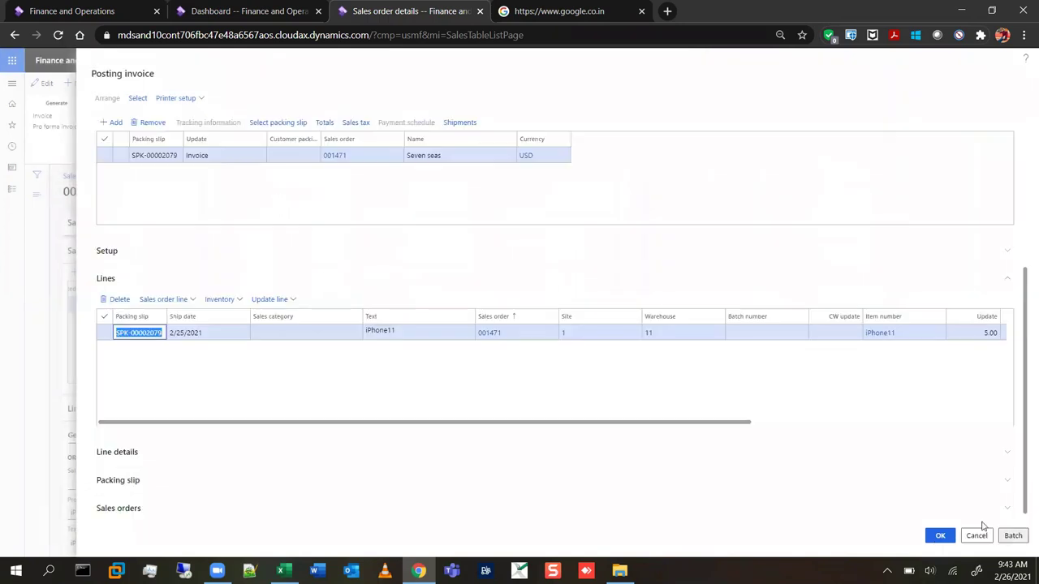
Step: Review the iPhone11 line's update quantity and net amount, and post the Seven seas invoice for the Packing slip quantity without printing
{"action": "scroll", "coordinate": [987, 405], "scroll_direction": "right", "scroll_amount": 5}
{"action": "scroll", "coordinate": [945, 280], "scroll_direction": "up", "scroll_amount": 3}
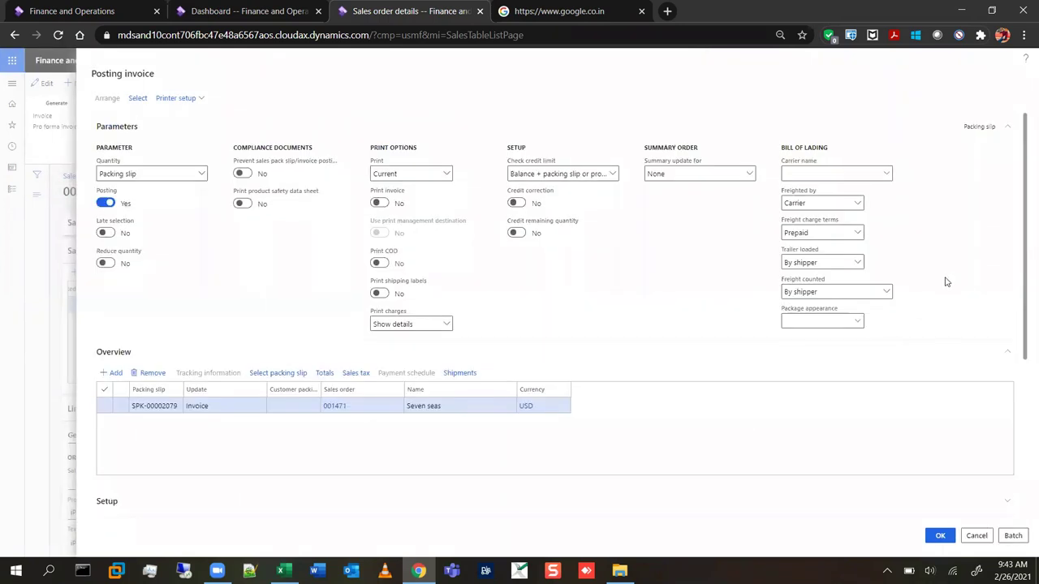
{"action": "scroll", "coordinate": [945, 283], "scroll_direction": "down", "scroll_amount": 3}
{"action": "scroll", "coordinate": [976, 397], "scroll_direction": "right", "scroll_amount": 5}
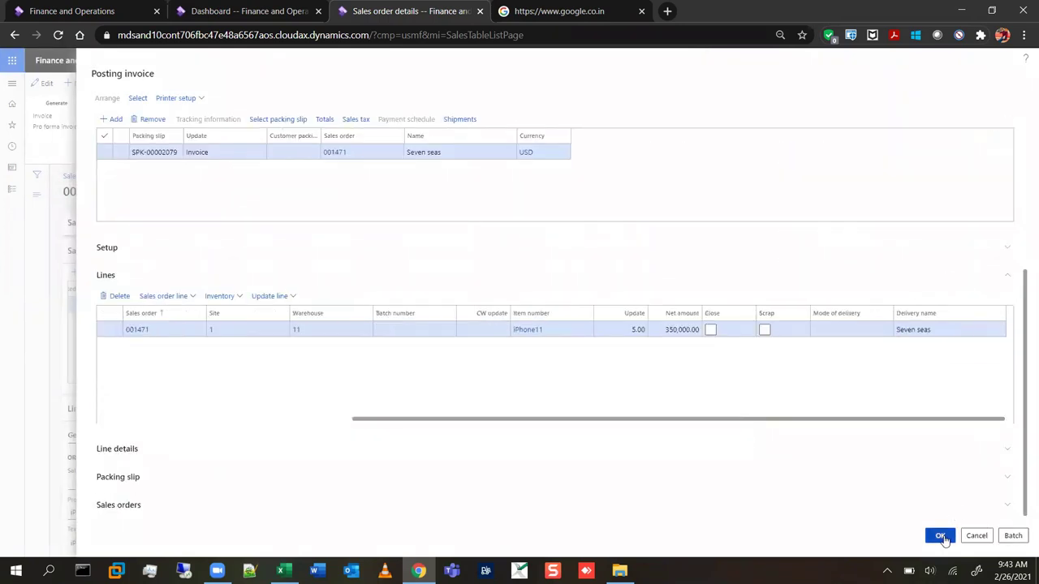
{"action": "left_click", "coordinate": [941, 537]}
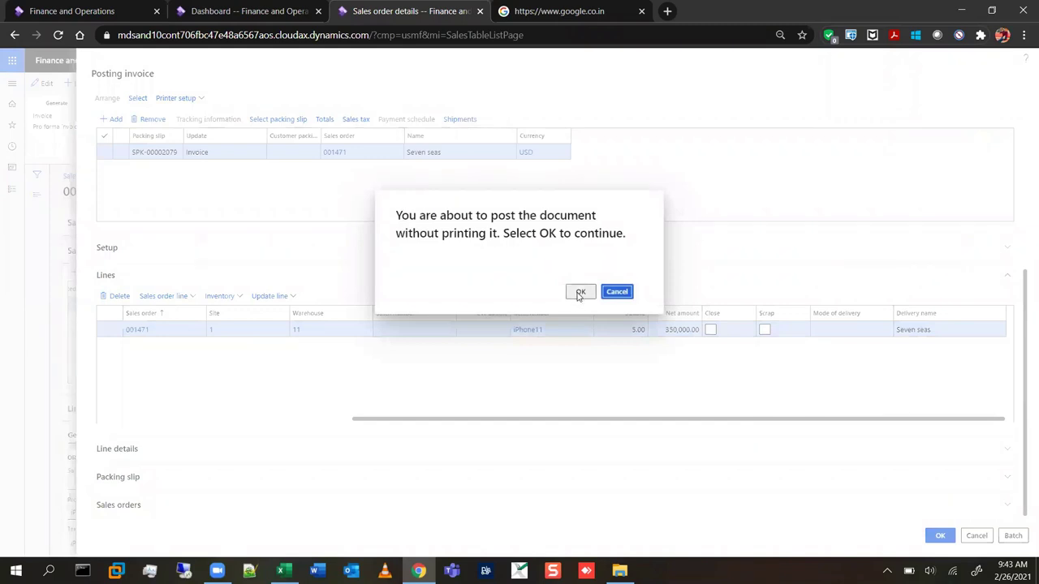
{"action": "left_click", "coordinate": [577, 294]}
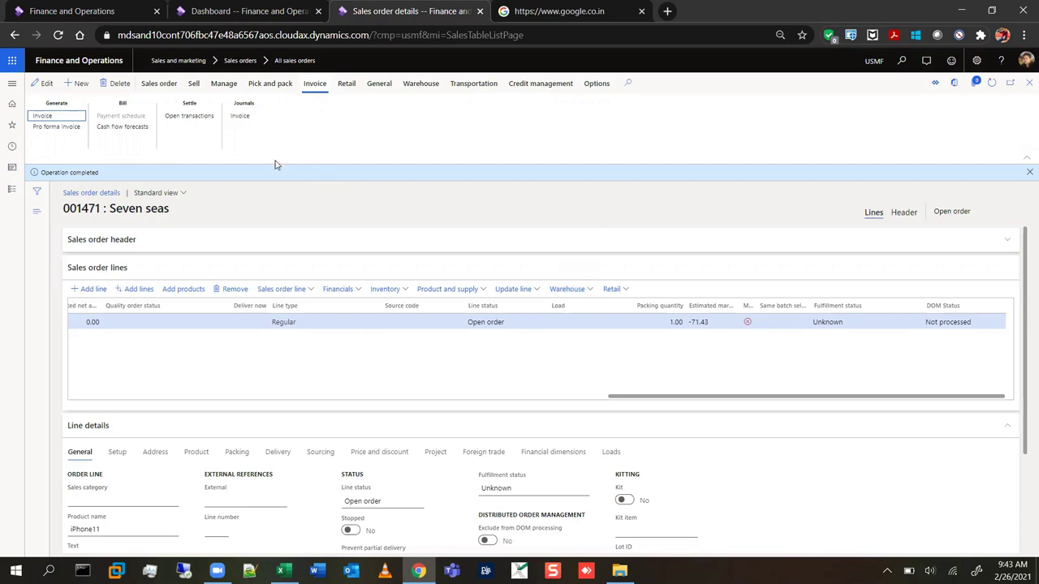
Step: Try to show the original preview of the posted invoice from the order's invoice journal, and return to the sales order
{"action": "left_click", "coordinate": [242, 117]}
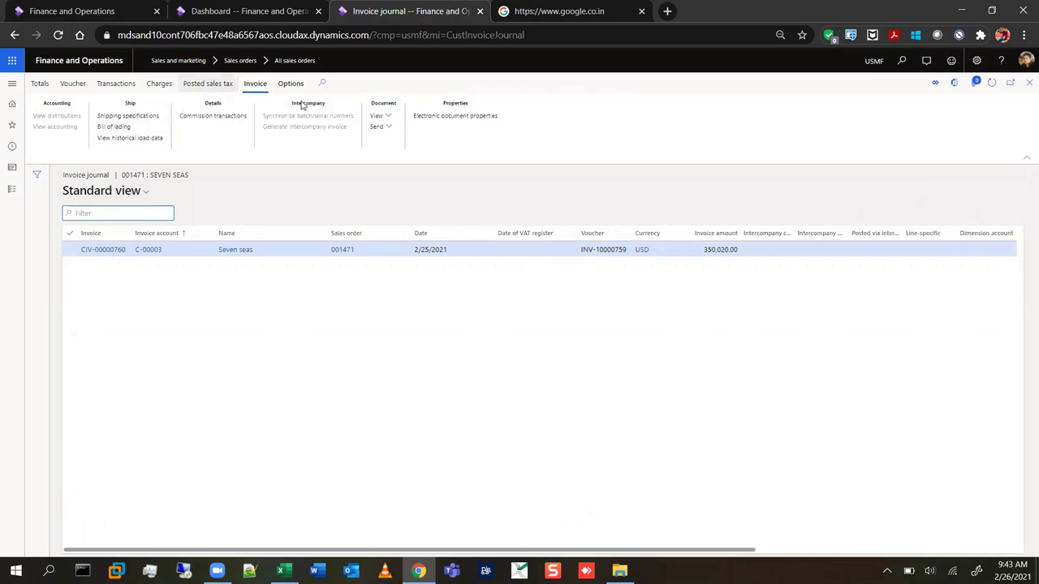
{"action": "left_click", "coordinate": [388, 117]}
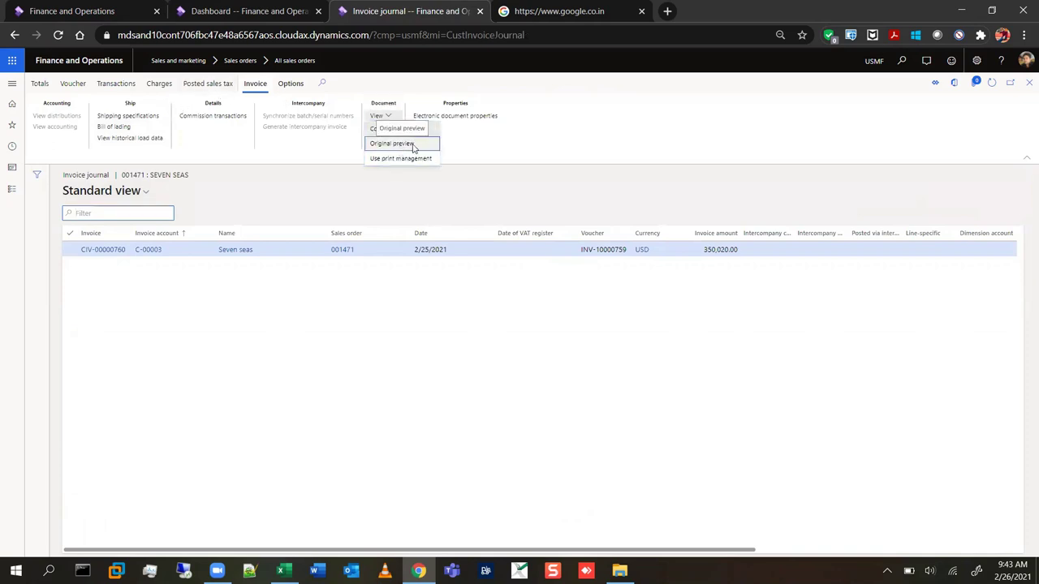
{"action": "left_click", "coordinate": [412, 144]}
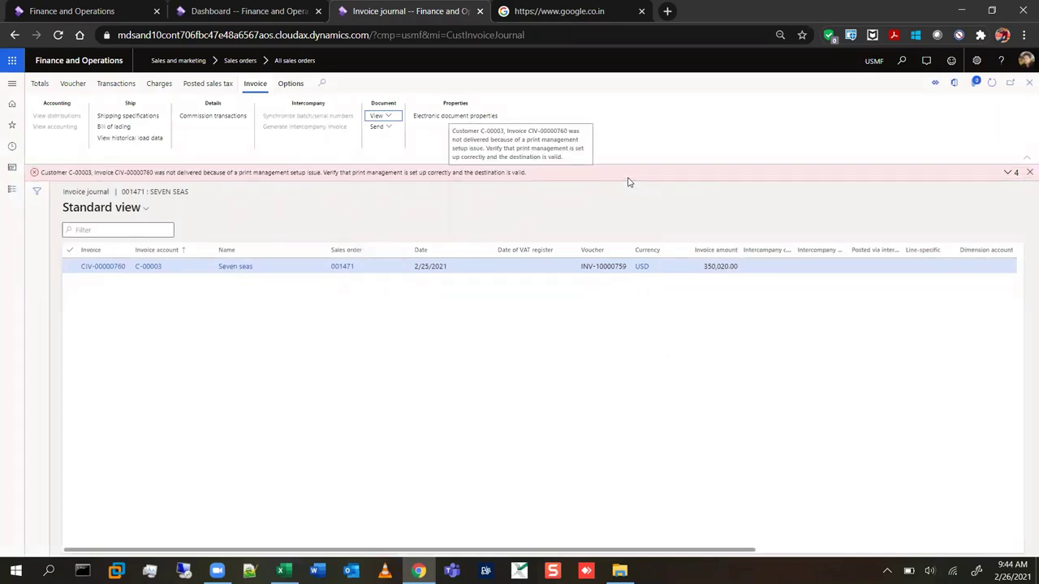
{"action": "left_click", "coordinate": [1026, 174]}
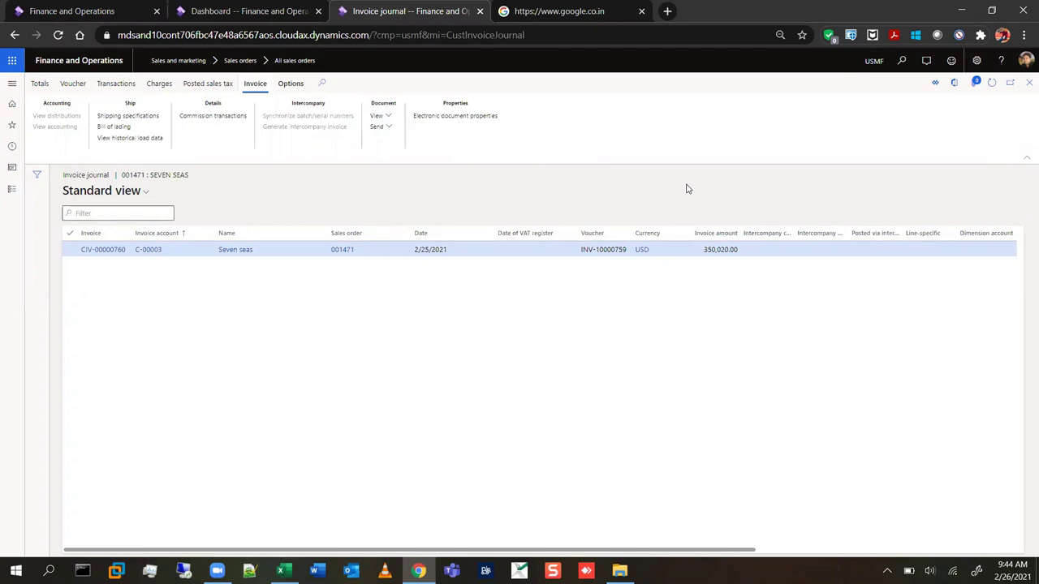
{"action": "left_click", "coordinate": [1026, 86]}
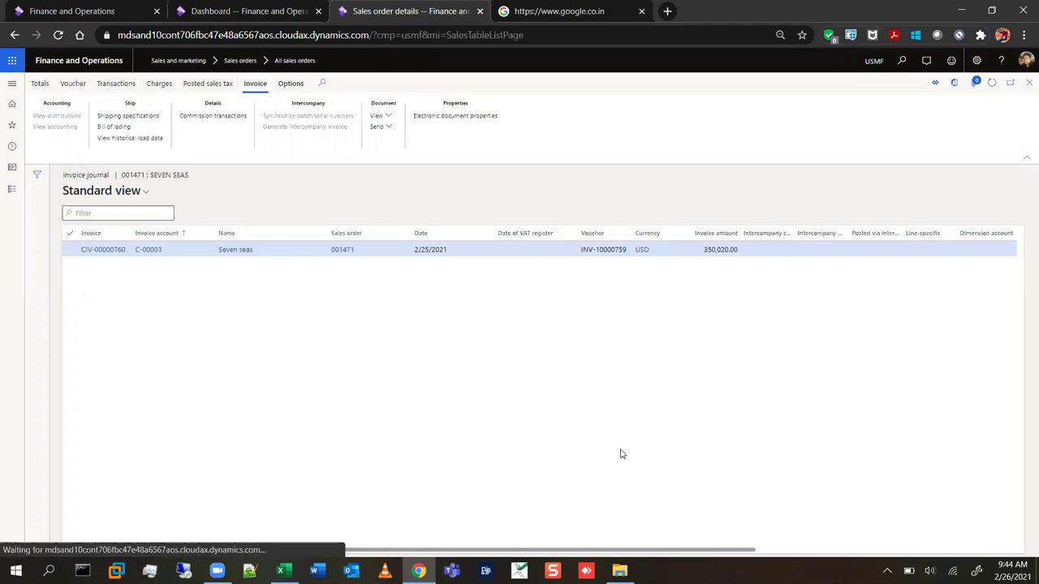
Step: Open picking for the iPhone11 order line and add a picking line for the remaining on-order transaction
{"action": "left_click_drag", "start_coordinate": [643, 401], "coordinate": [716, 402]}
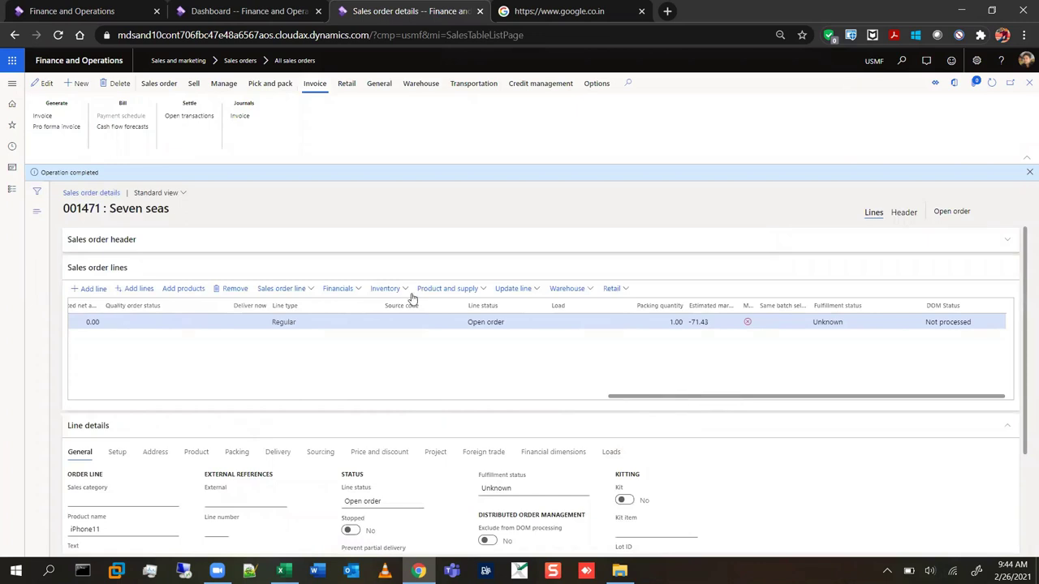
{"action": "left_click", "coordinate": [536, 289]}
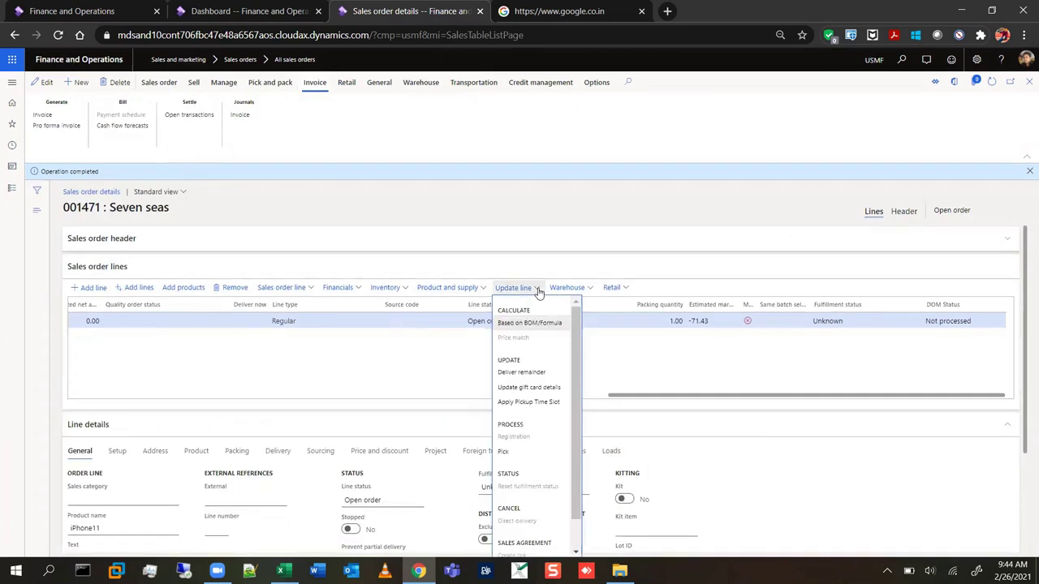
{"action": "left_click", "coordinate": [525, 453]}
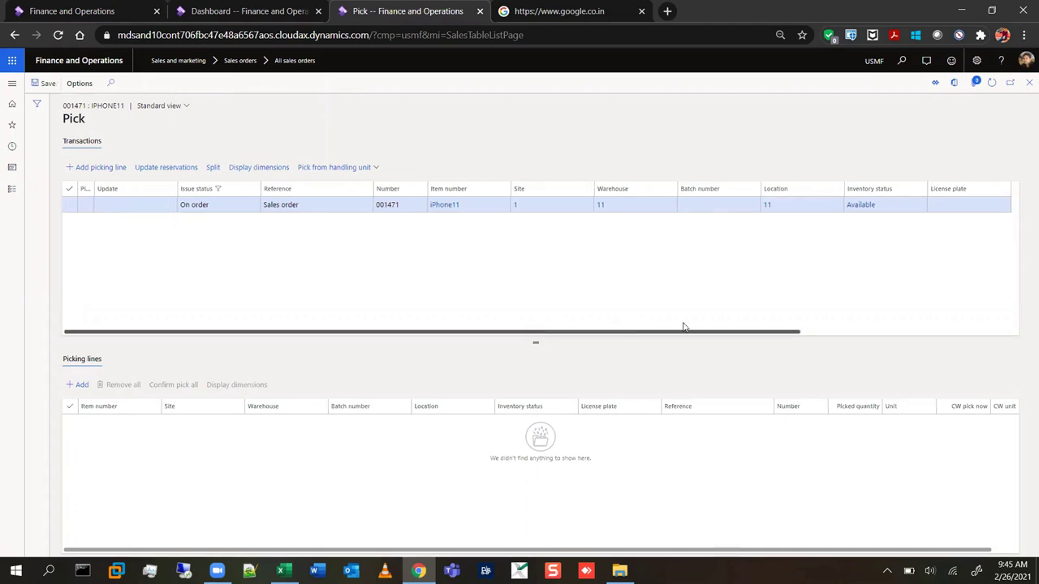
{"action": "scroll", "coordinate": [684, 326], "scroll_direction": "right", "scroll_amount": 3}
{"action": "scroll", "coordinate": [485, 339], "scroll_direction": "left", "scroll_amount": 3}
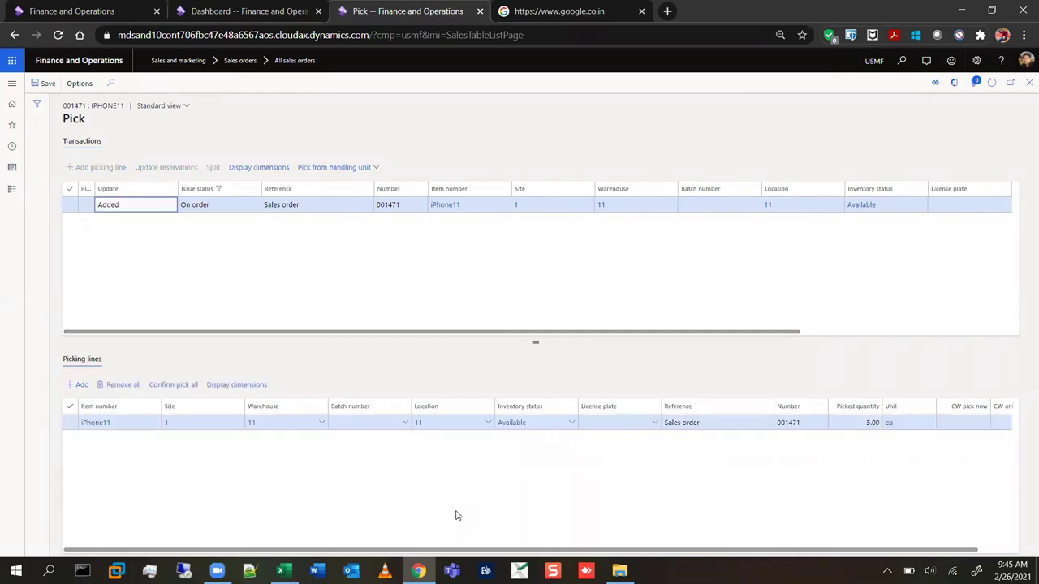
{"action": "key", "text": "Tab"}
{"action": "left_click_drag", "start_coordinate": [718, 548], "coordinate": [849, 543]}
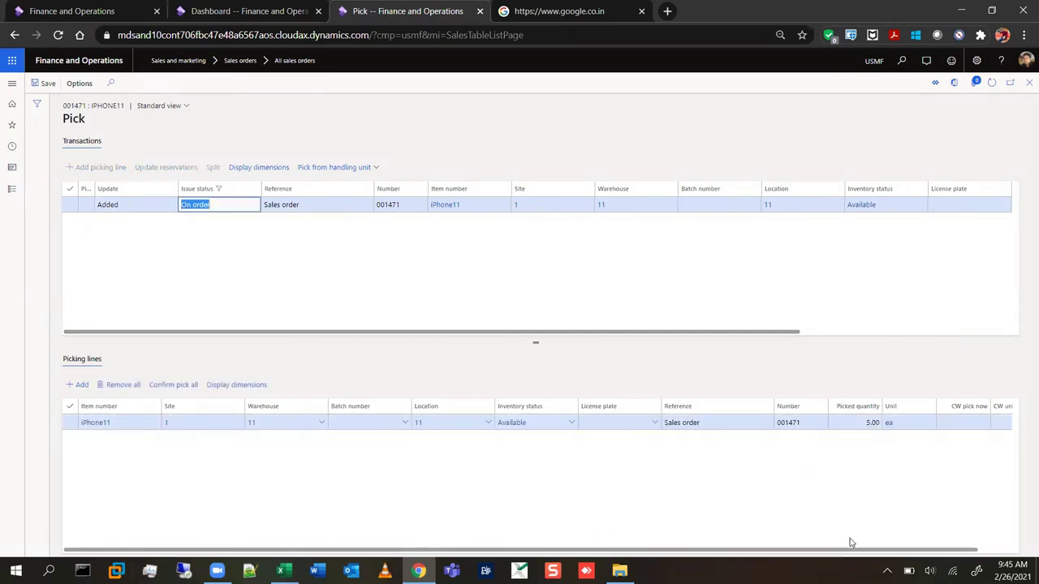
Step: Set the picking line's batch number to a2 and picked quantity to 3, confirm the pick and return to the sales order
{"action": "left_click", "coordinate": [332, 420]}
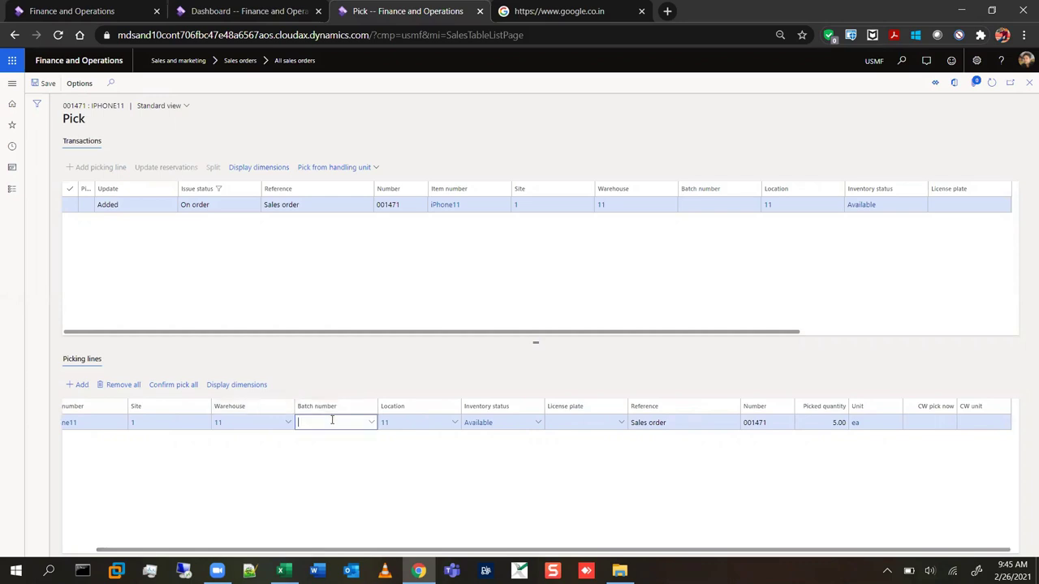
{"action": "key", "text": "Tab"}
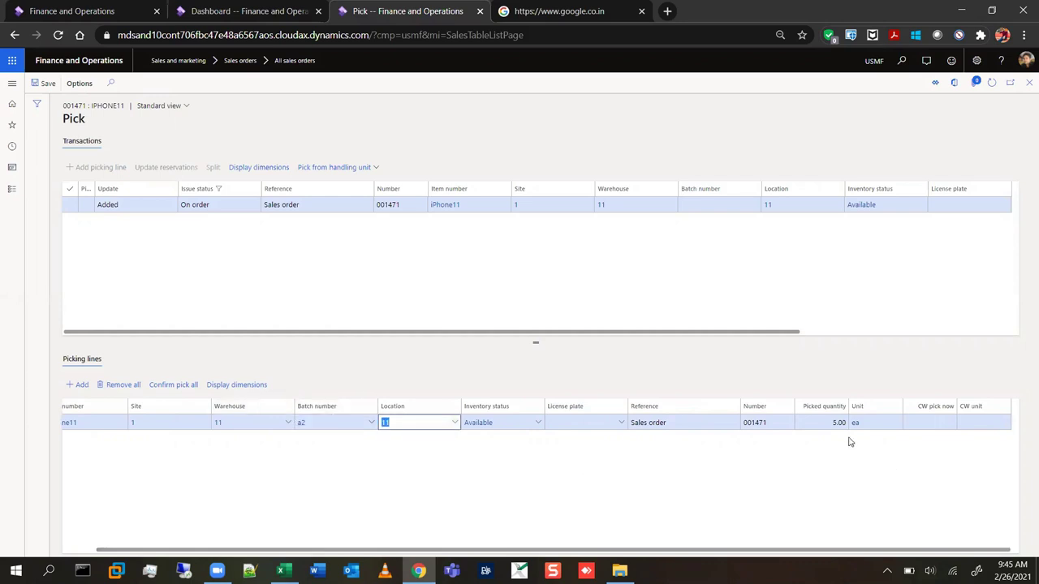
{"action": "key", "text": "Tab"}
{"action": "key", "text": "Tab"}
{"action": "key", "text": "Tab"}
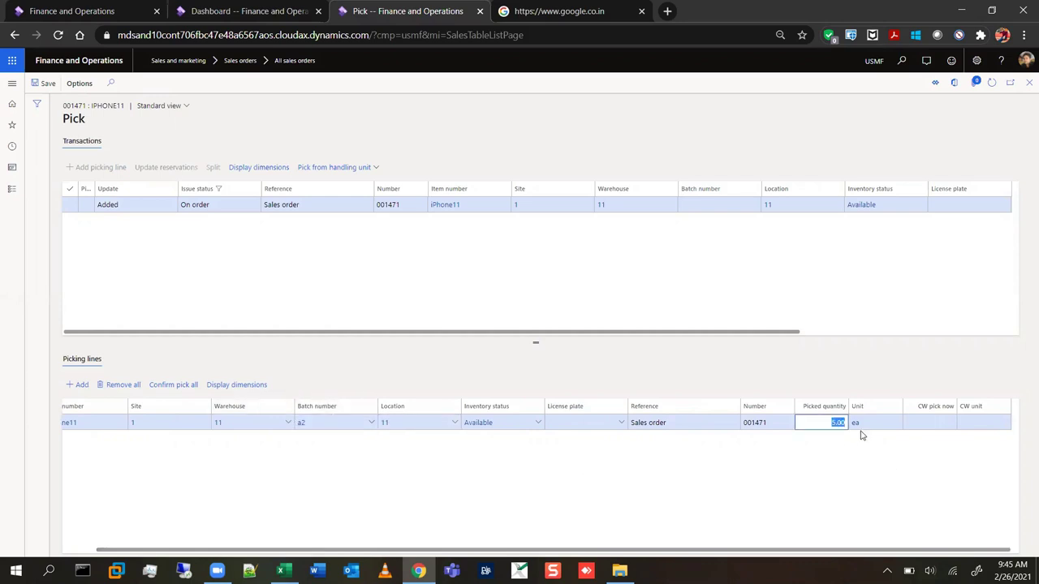
{"action": "type", "text": "3"}
{"action": "key", "text": "Tab"}
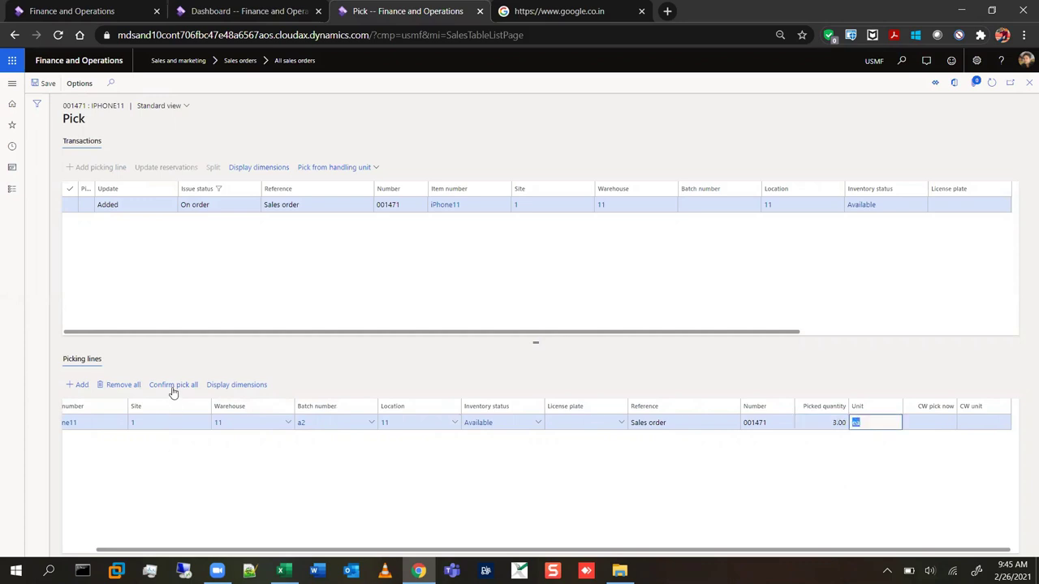
{"action": "left_click", "coordinate": [380, 359]}
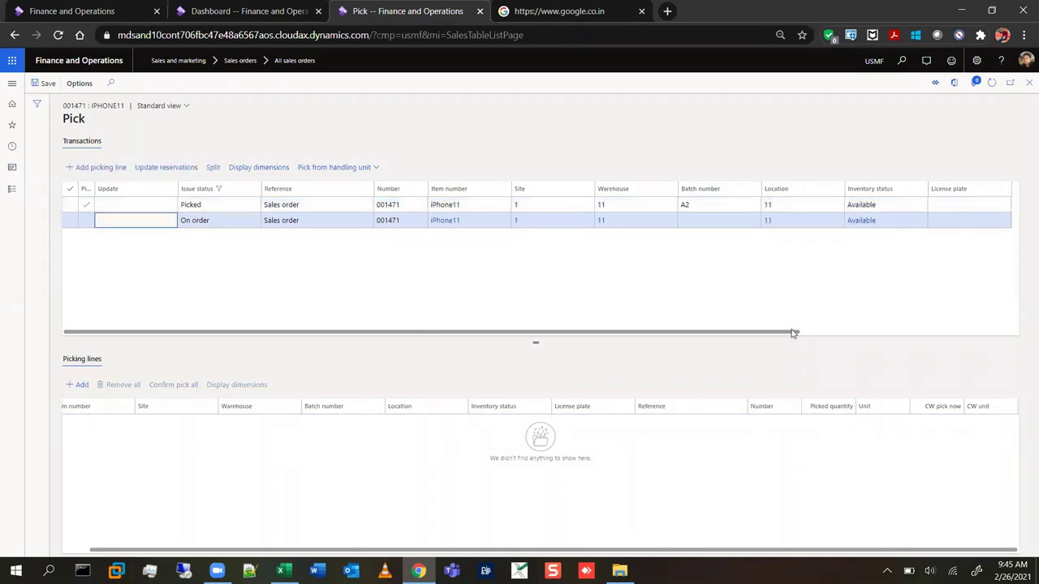
{"action": "left_click", "coordinate": [982, 332]}
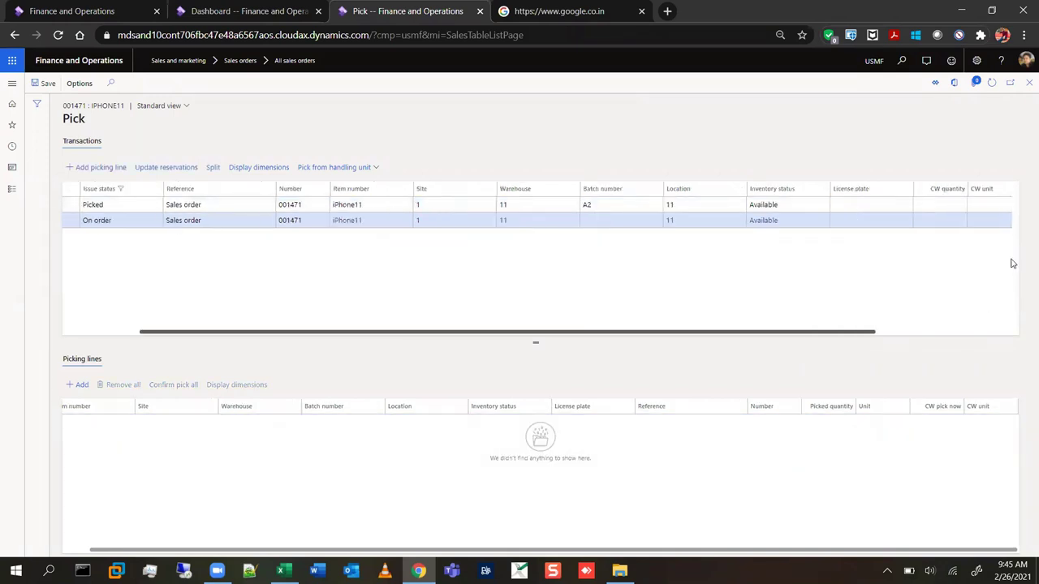
{"action": "left_click", "coordinate": [1028, 84]}
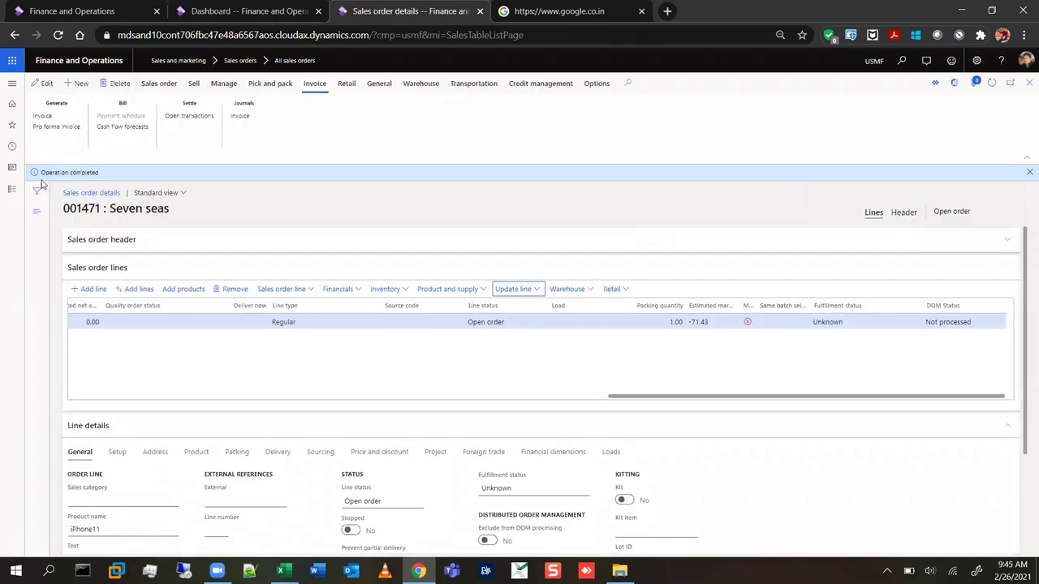
Step: Try to post the packing slip for the Picked quantity with the iPhone11 line marked Close, without printing
{"action": "left_click", "coordinate": [271, 84]}
{"action": "left_click", "coordinate": [150, 117]}
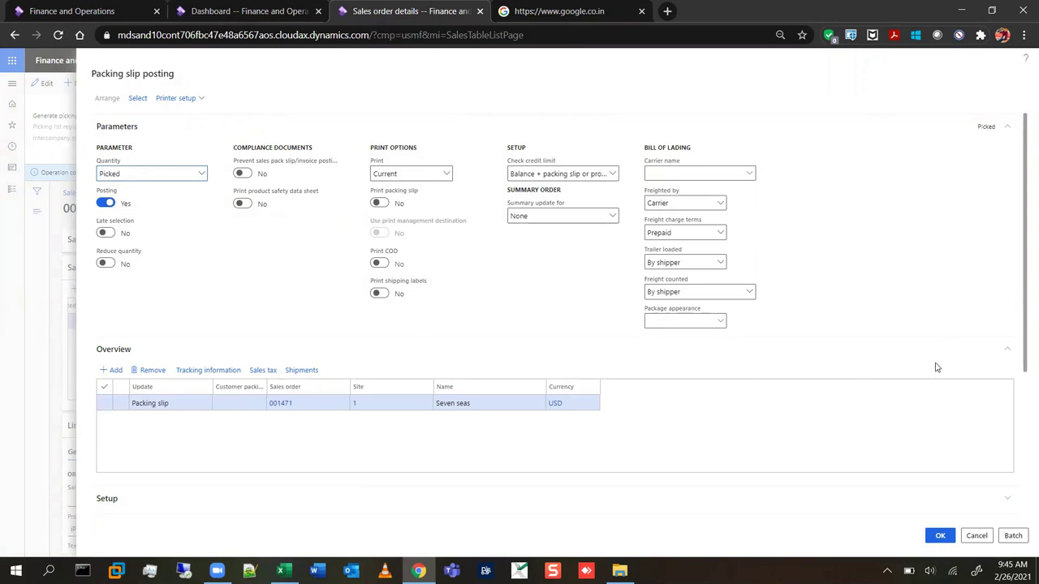
{"action": "scroll", "coordinate": [936, 371], "scroll_direction": "down", "scroll_amount": 5}
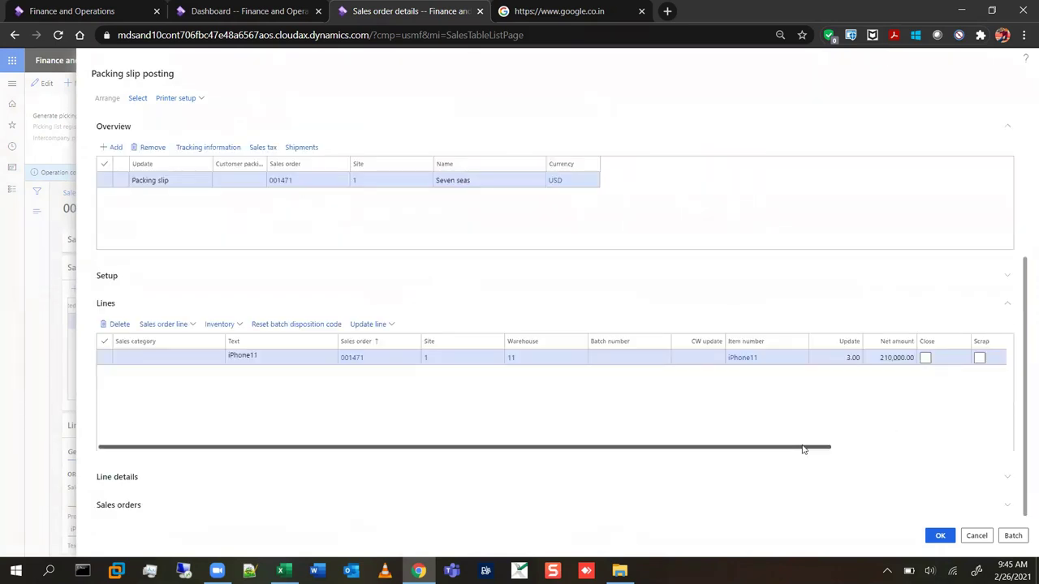
{"action": "left_click", "coordinate": [852, 447]}
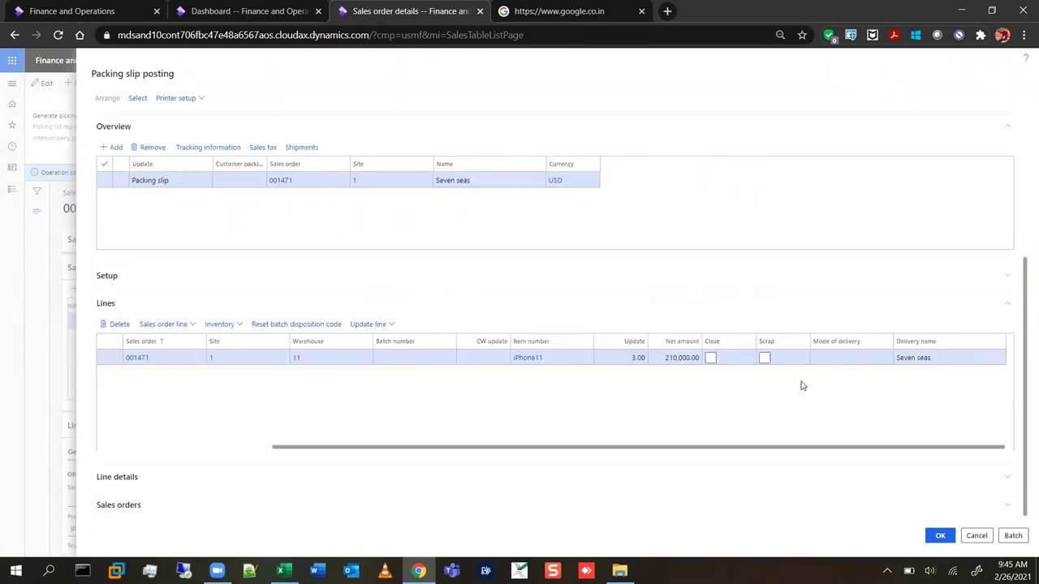
{"action": "left_click", "coordinate": [710, 360]}
{"action": "left_click", "coordinate": [710, 361]}
{"action": "left_click", "coordinate": [710, 358]}
{"action": "left_click", "coordinate": [939, 538]}
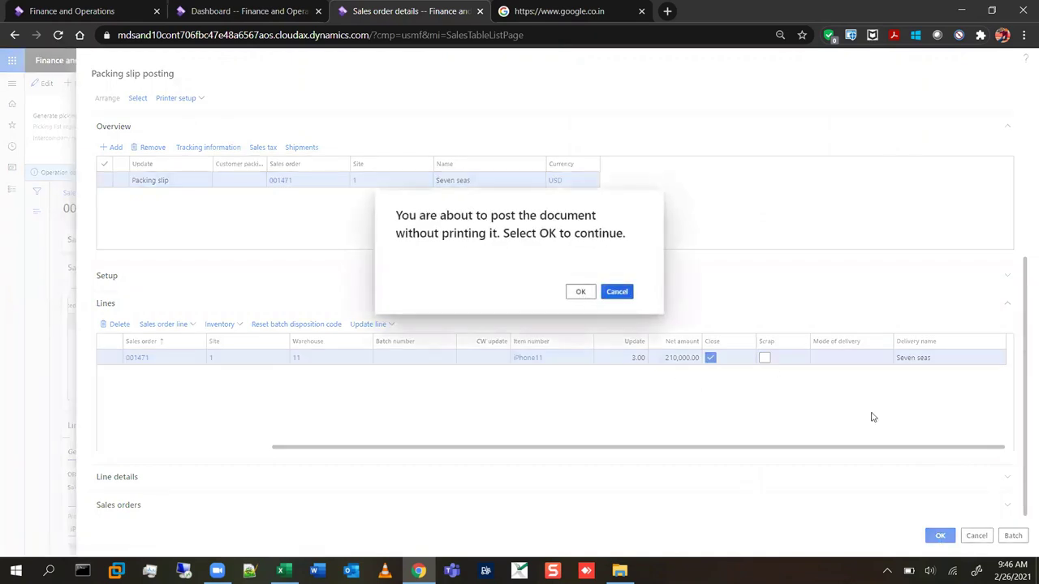
{"action": "left_click", "coordinate": [580, 291]}
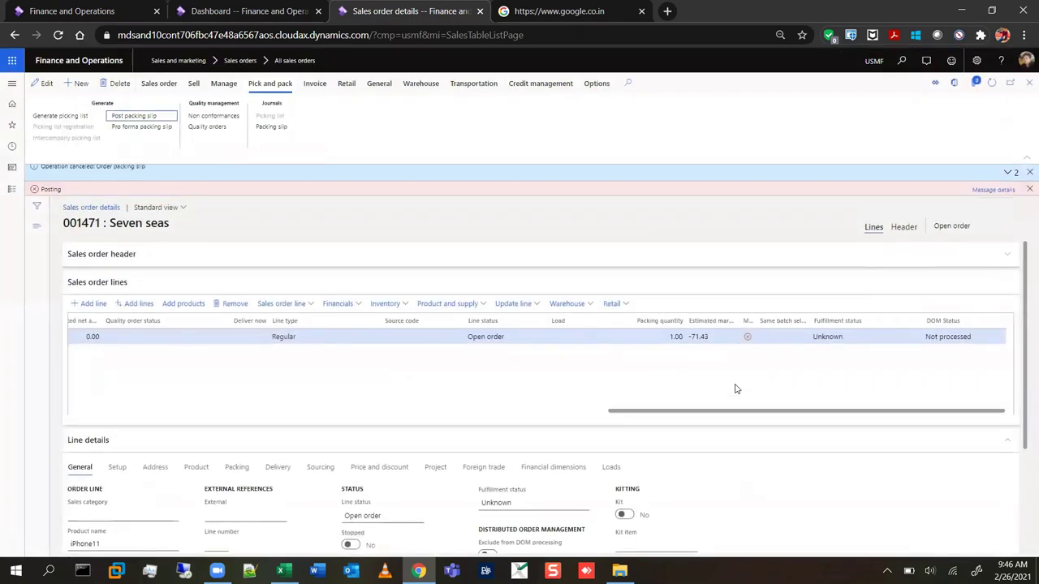
Step: Read the message details of the packing slip posting error for the iPhone11 line, and dismiss the error
{"action": "left_click", "coordinate": [992, 190]}
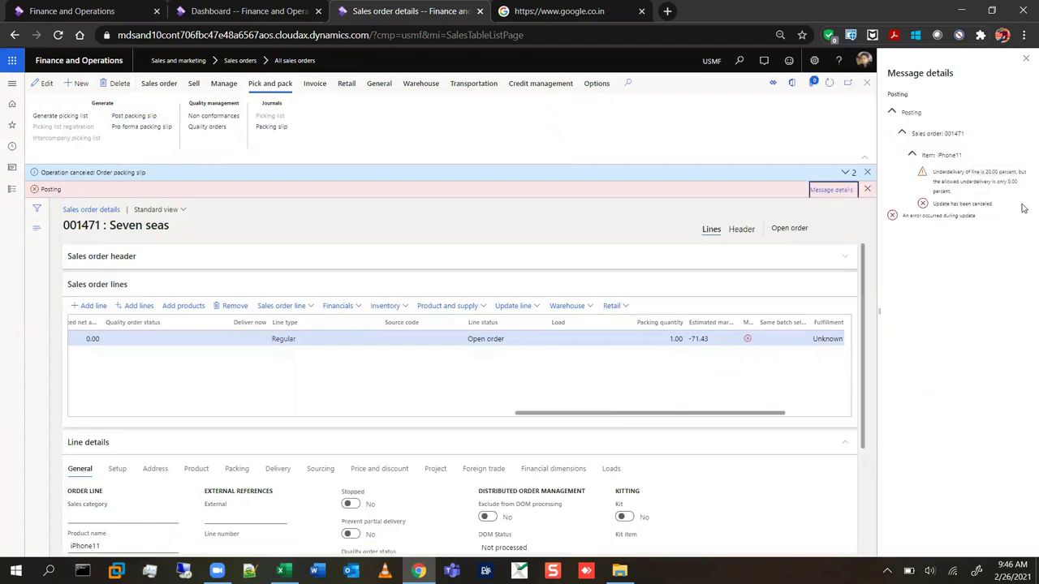
{"action": "left_click_drag", "start_coordinate": [983, 172], "coordinate": [1025, 209]}
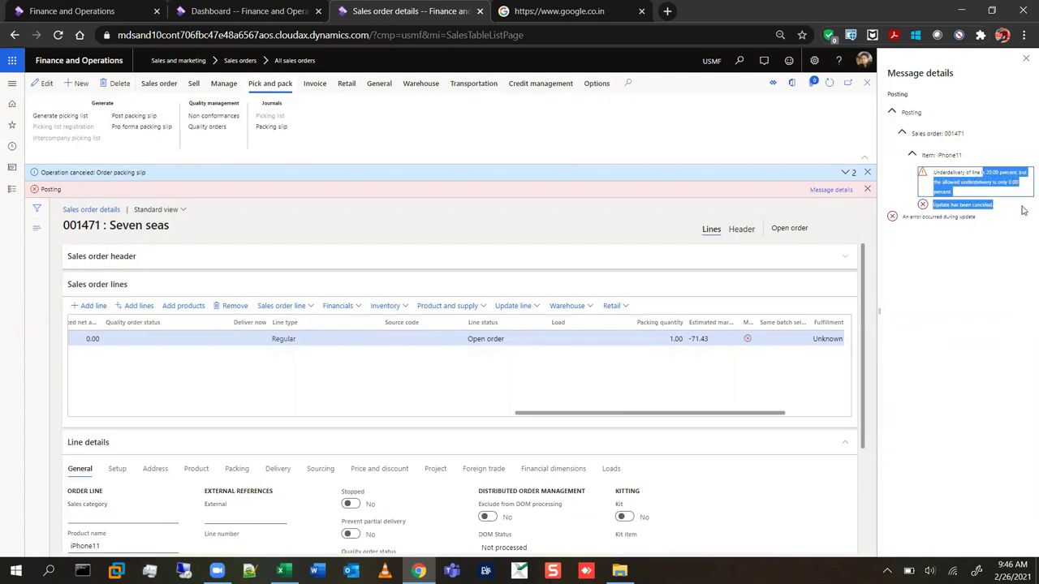
{"action": "left_click", "coordinate": [1024, 63]}
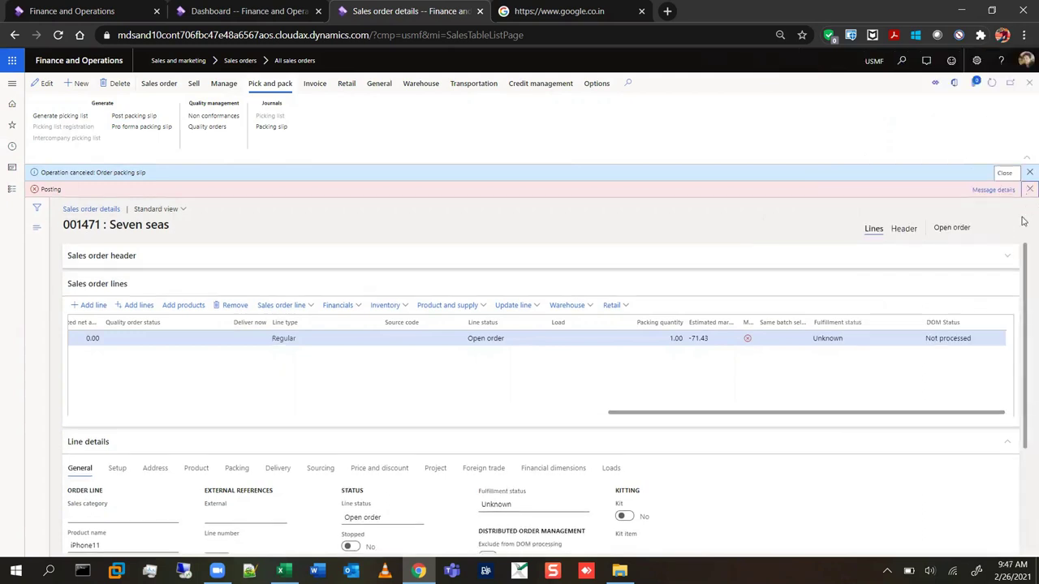
Step: Set the underdelivery percentage to 50 in the iPhone11 line's delivery details
{"action": "scroll", "coordinate": [173, 324], "scroll_direction": "down", "scroll_amount": 3}
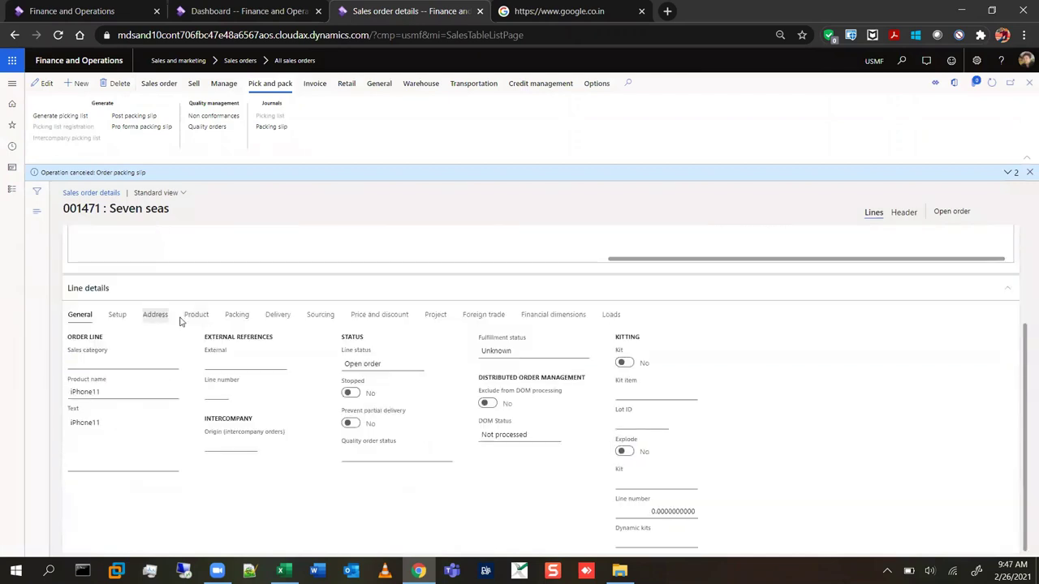
{"action": "left_click", "coordinate": [276, 317]}
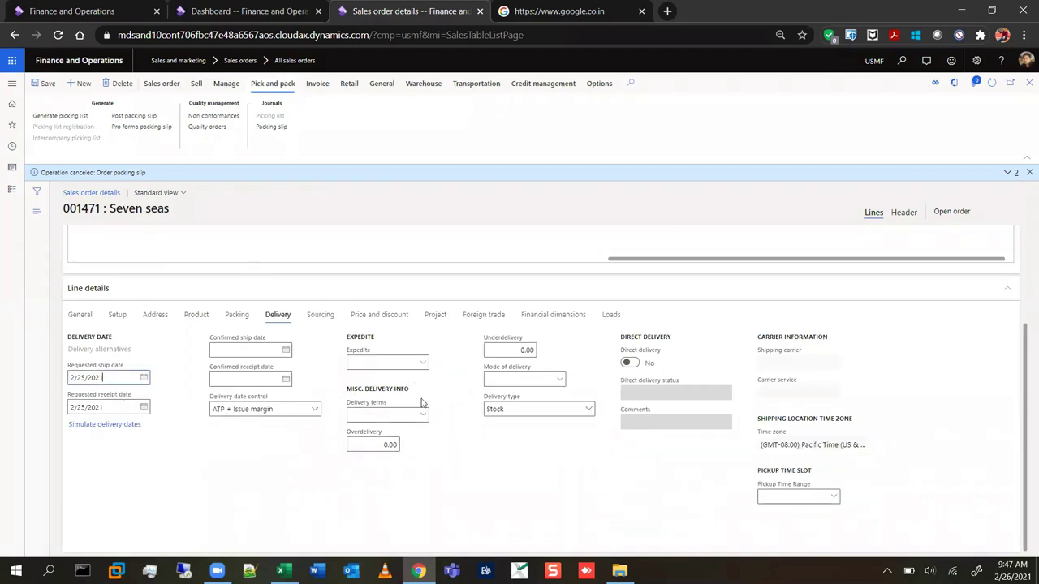
{"action": "left_click", "coordinate": [505, 350]}
{"action": "type", "text": "50"}
{"action": "key", "text": "Tab"}
{"action": "left_click", "coordinate": [161, 83]}
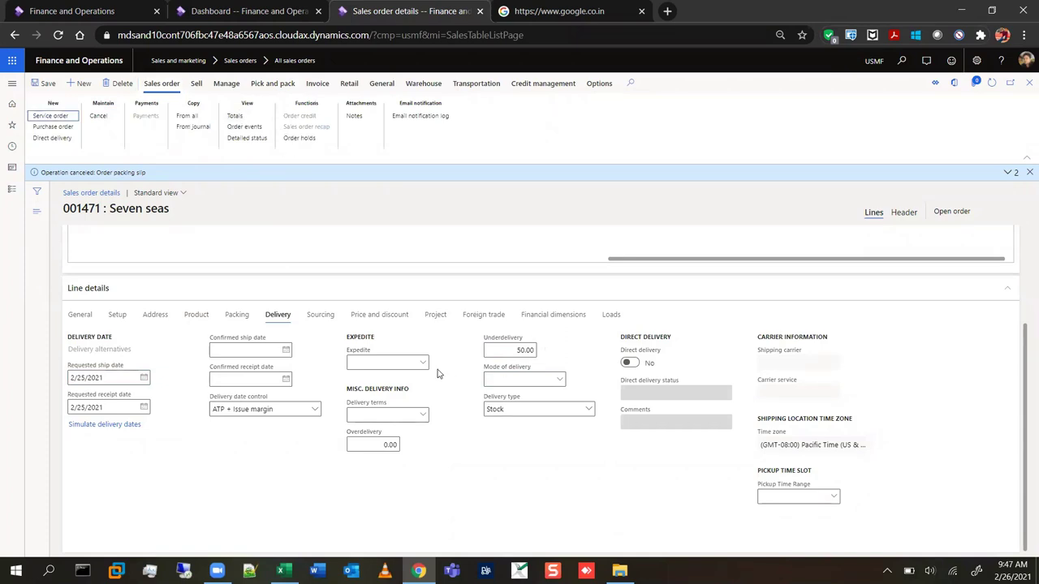
{"action": "left_click", "coordinate": [504, 350]}
{"action": "left_click", "coordinate": [507, 348]}
{"action": "left_click_drag", "start_coordinate": [506, 348], "coordinate": [533, 349]}
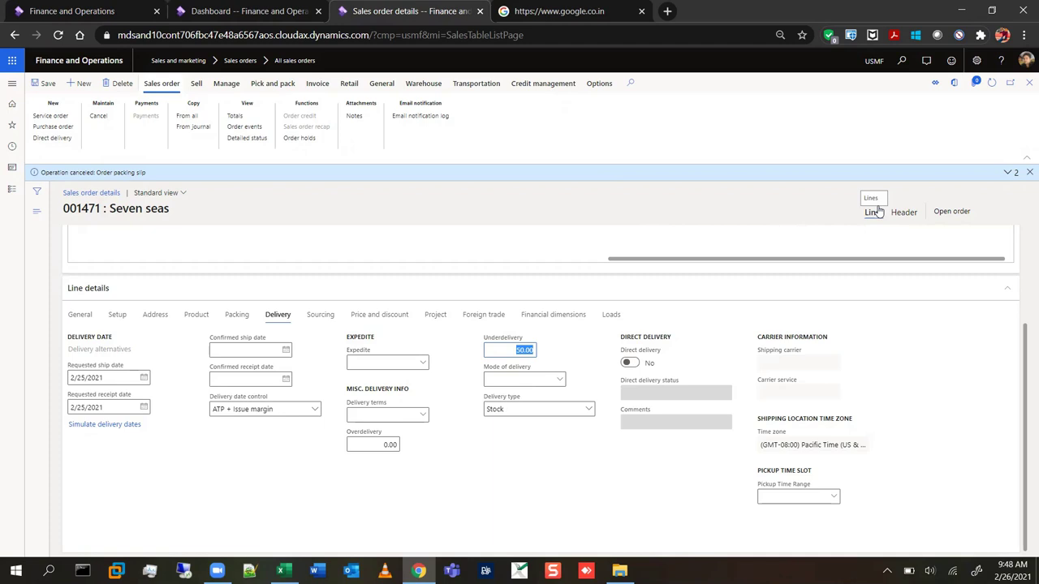
{"action": "left_click", "coordinate": [523, 349]}
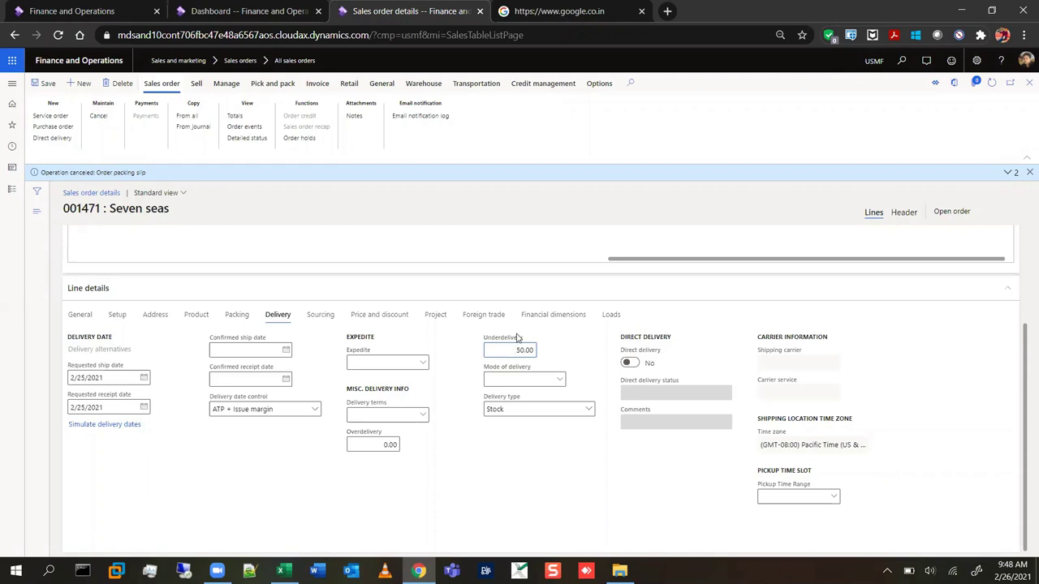
{"action": "left_click", "coordinate": [197, 84]}
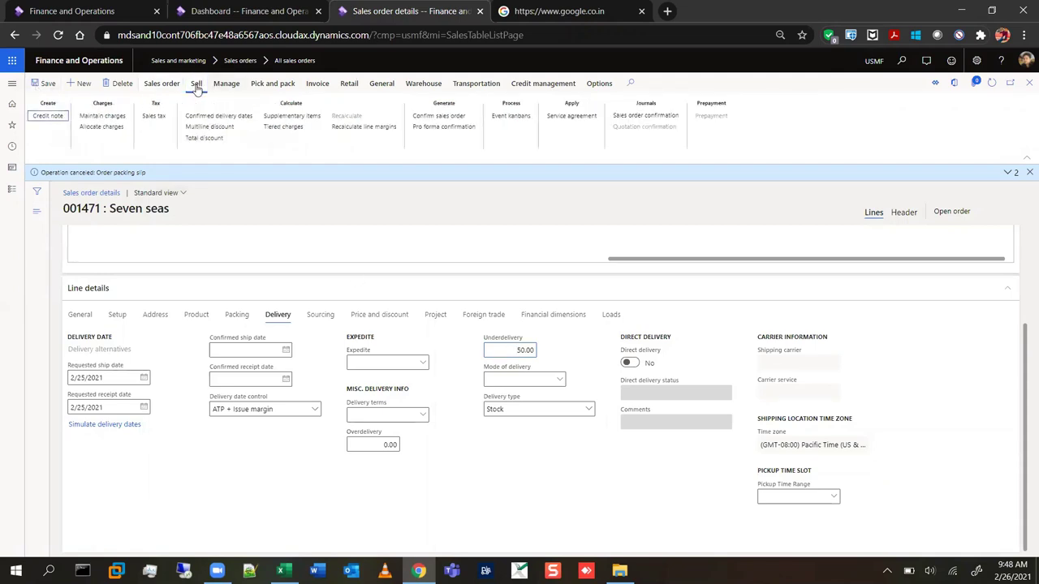
Step: Confirm the Seven seas sales order with posting enabled
{"action": "left_click", "coordinate": [452, 119]}
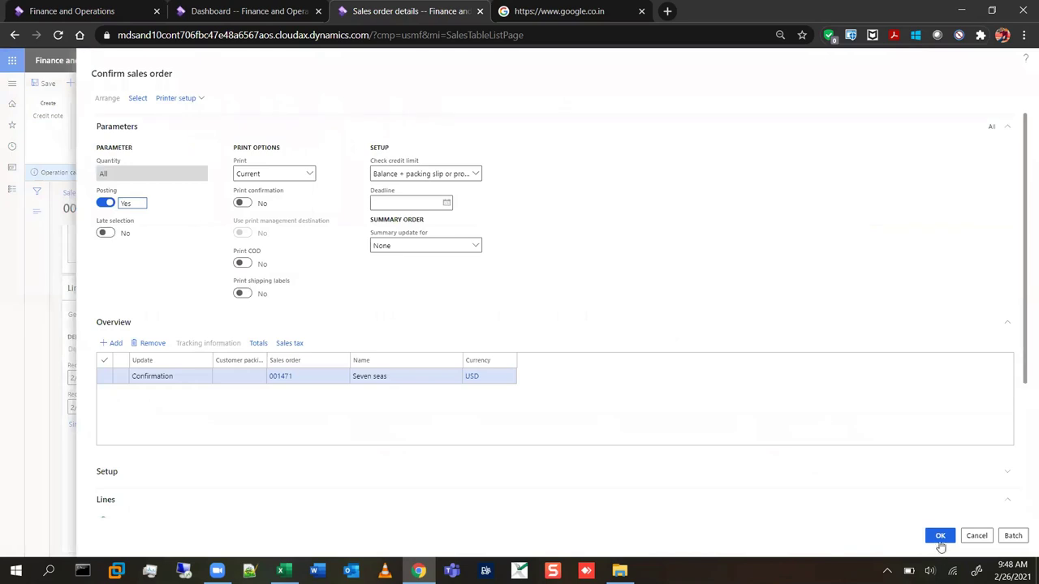
{"action": "left_click", "coordinate": [940, 537]}
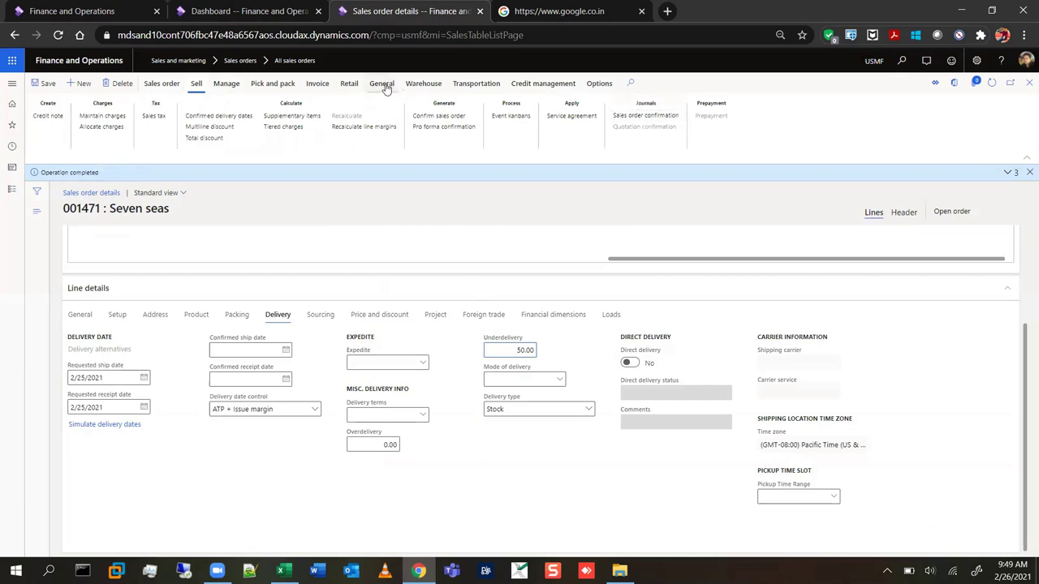
Step: Post the packing slip for the Picked quantity with the iPhone11 line marked Close, without printing, and dismiss the messages
{"action": "left_click", "coordinate": [280, 87]}
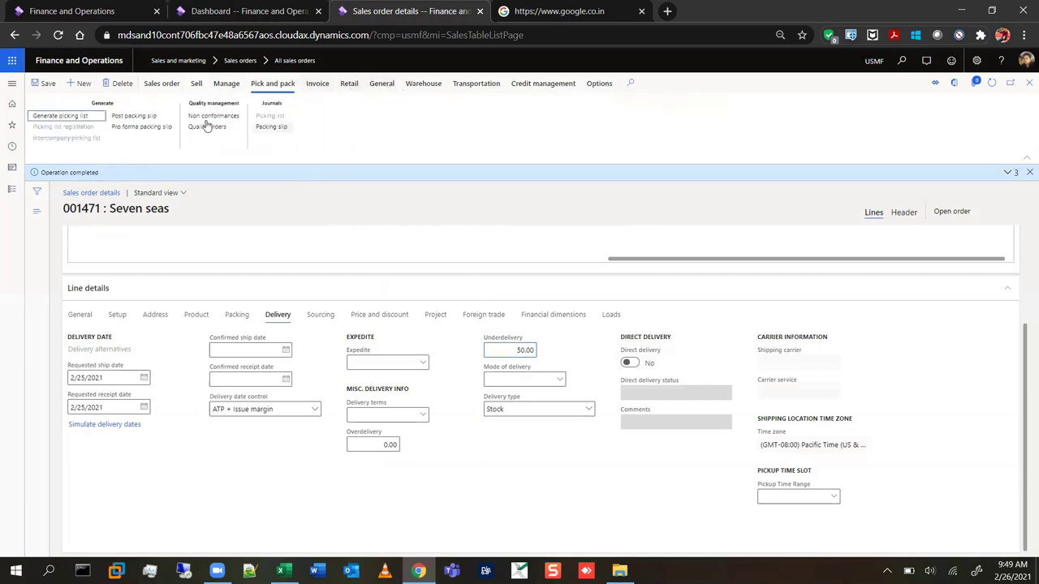
{"action": "left_click", "coordinate": [138, 116]}
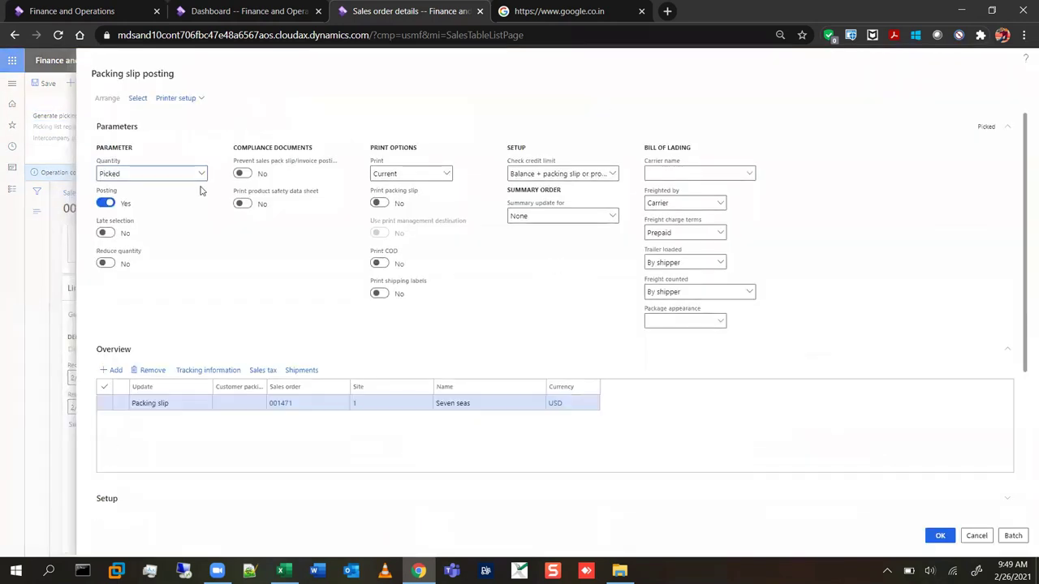
{"action": "scroll", "coordinate": [736, 355], "scroll_direction": "down", "scroll_amount": 3}
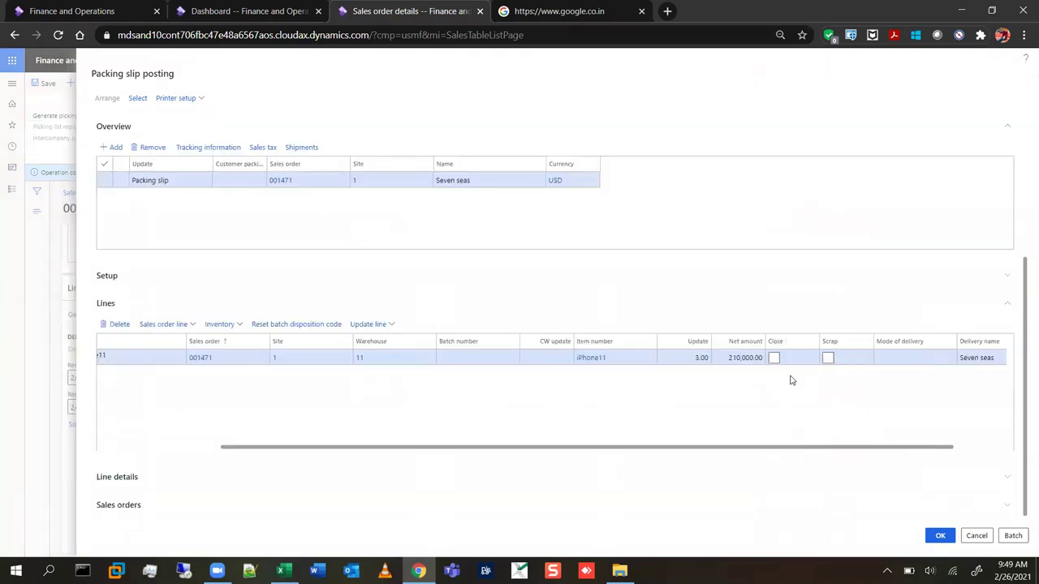
{"action": "left_click", "coordinate": [773, 358]}
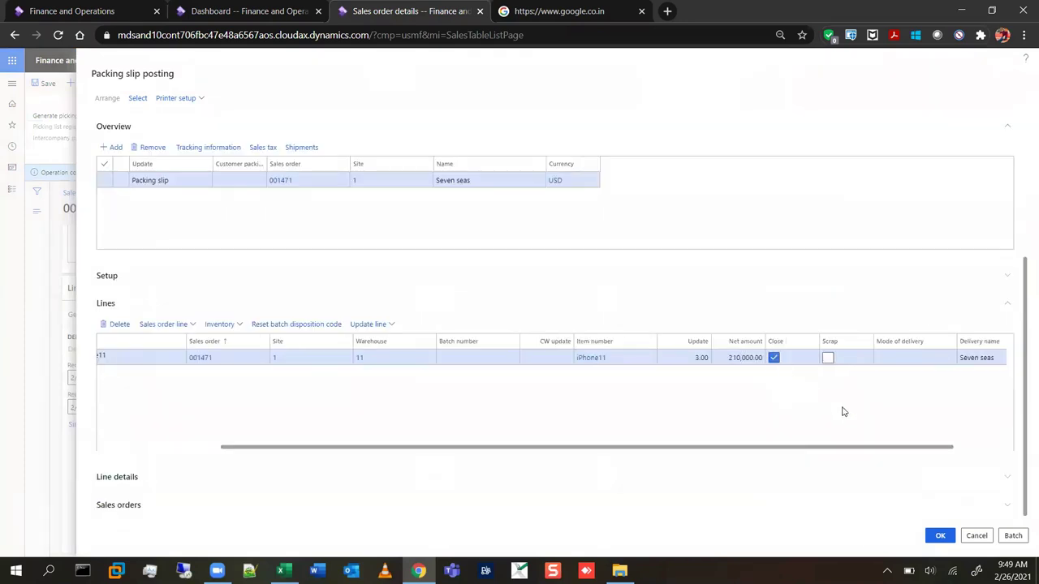
{"action": "left_click", "coordinate": [939, 536]}
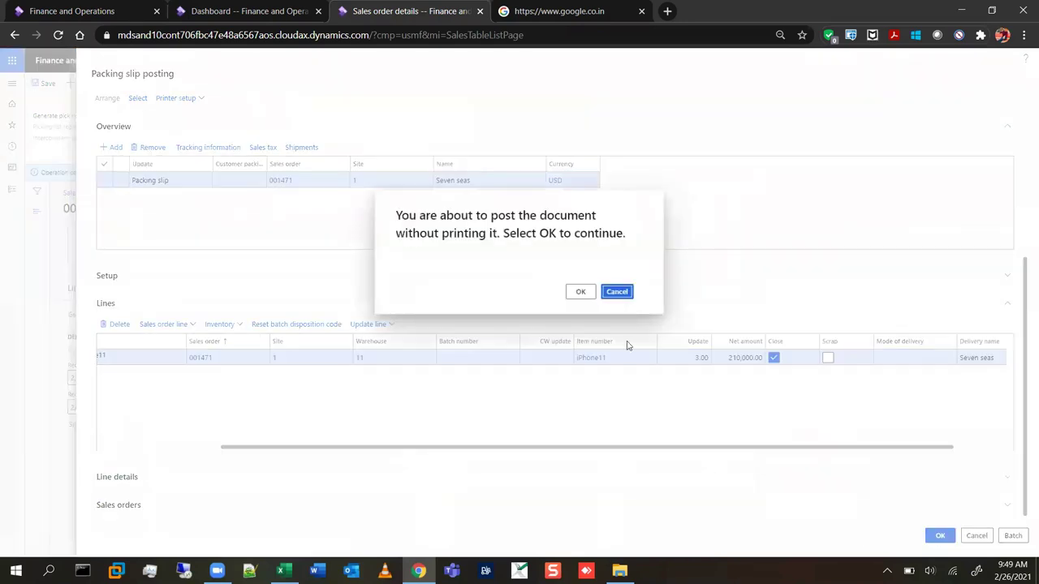
{"action": "left_click", "coordinate": [581, 293]}
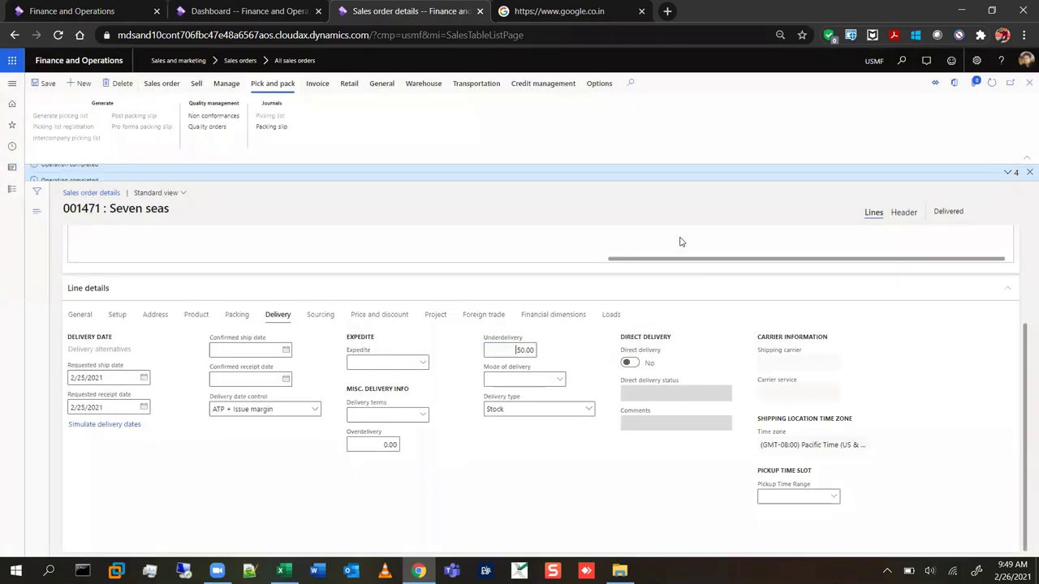
{"action": "left_click", "coordinate": [1007, 173]}
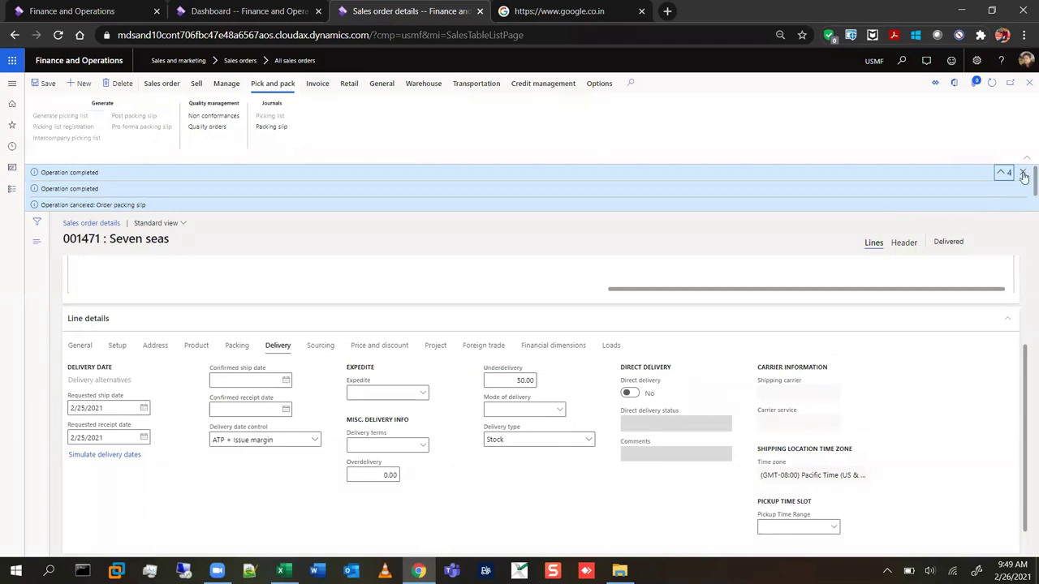
{"action": "left_click", "coordinate": [1023, 168]}
Step: Check the line status of the iPhone11 line in the sales order lines
{"action": "scroll", "coordinate": [422, 309], "scroll_direction": "up", "scroll_amount": 2}
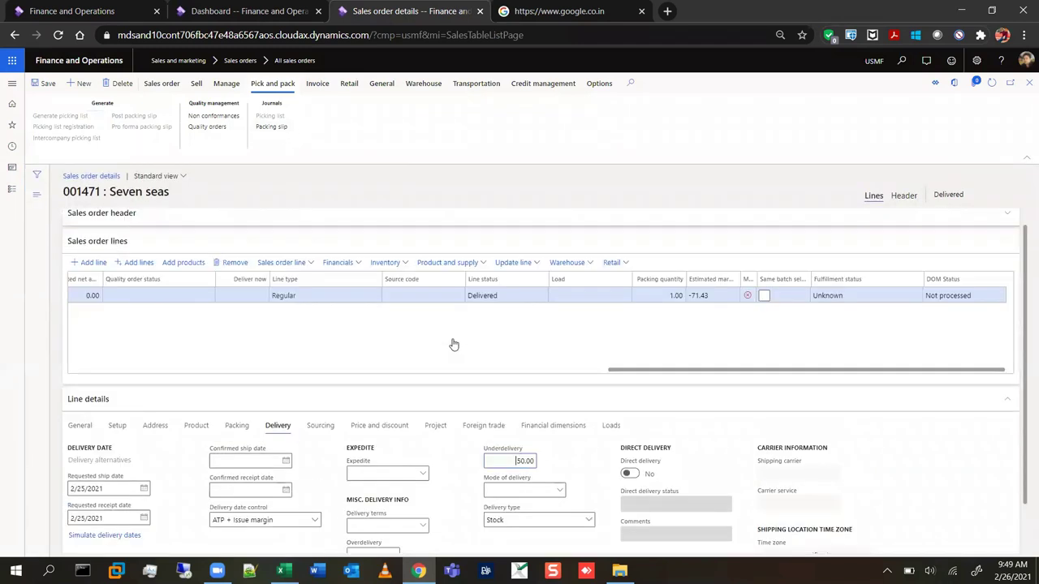
{"action": "left_click", "coordinate": [469, 300]}
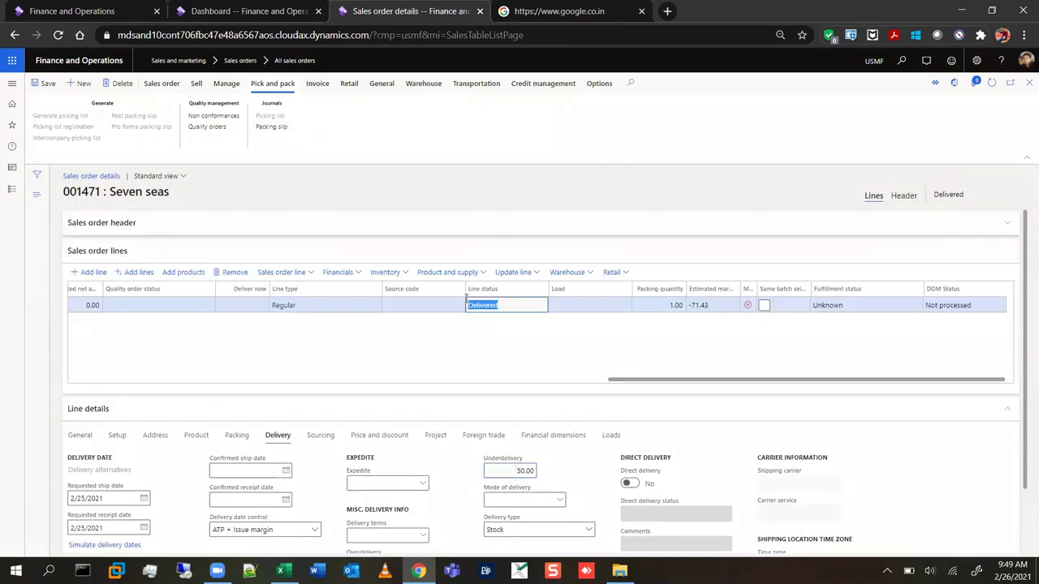
{"action": "left_click", "coordinate": [491, 306]}
{"action": "left_click_drag", "start_coordinate": [517, 308], "coordinate": [827, 353]}
Step: Review the issue status of the iPhone11 line's inventory transactions and return to the sales order
{"action": "left_click", "coordinate": [402, 273]}
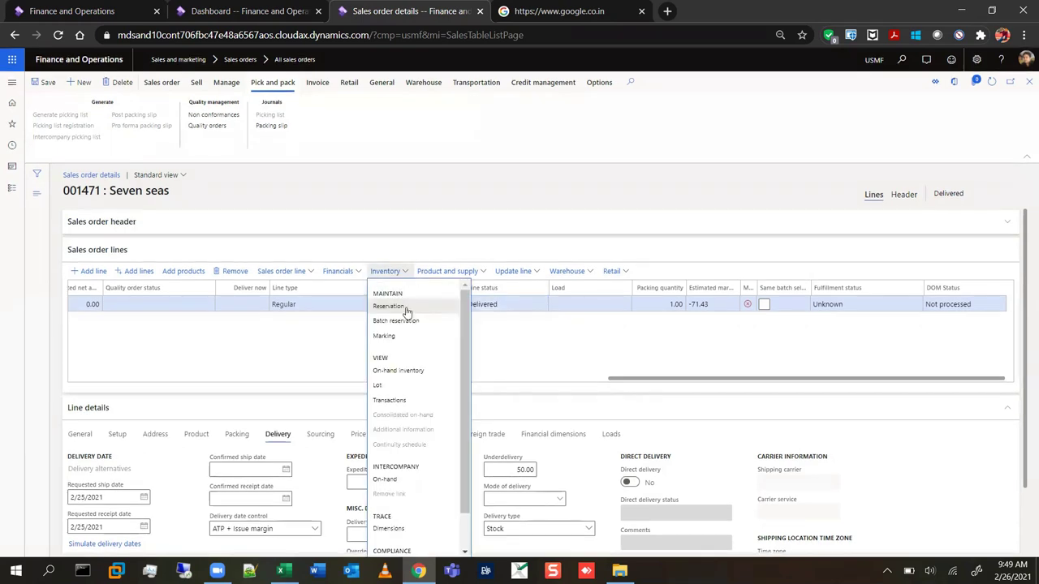
{"action": "left_click", "coordinate": [408, 399]}
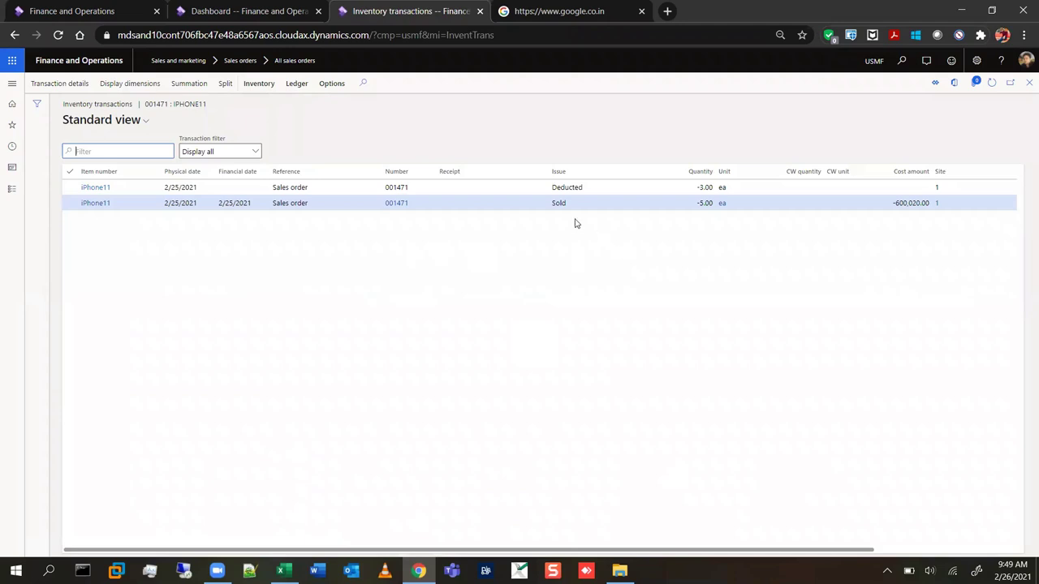
{"action": "left_click", "coordinate": [551, 201]}
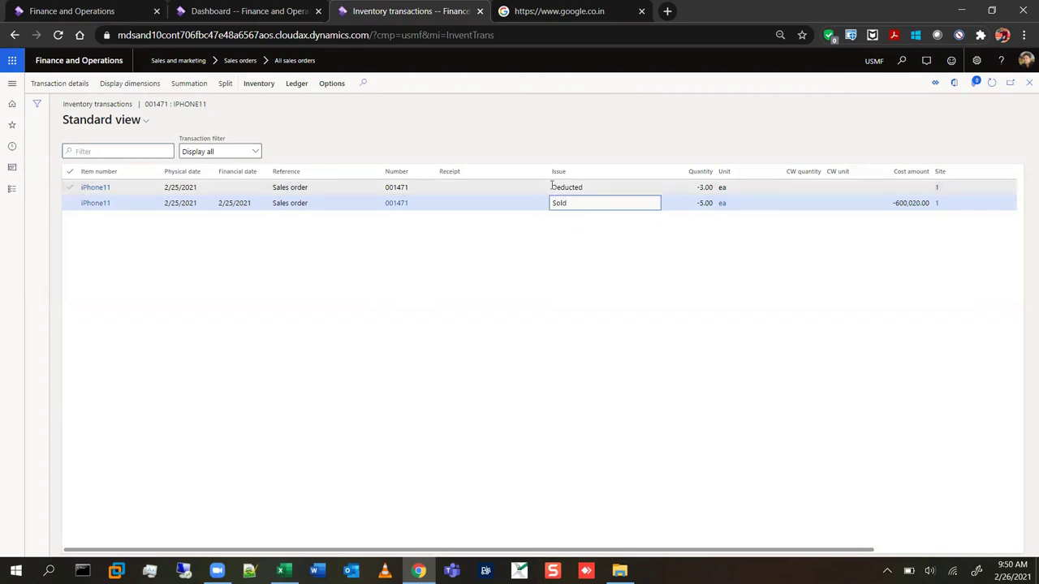
{"action": "left_click", "coordinate": [552, 186]}
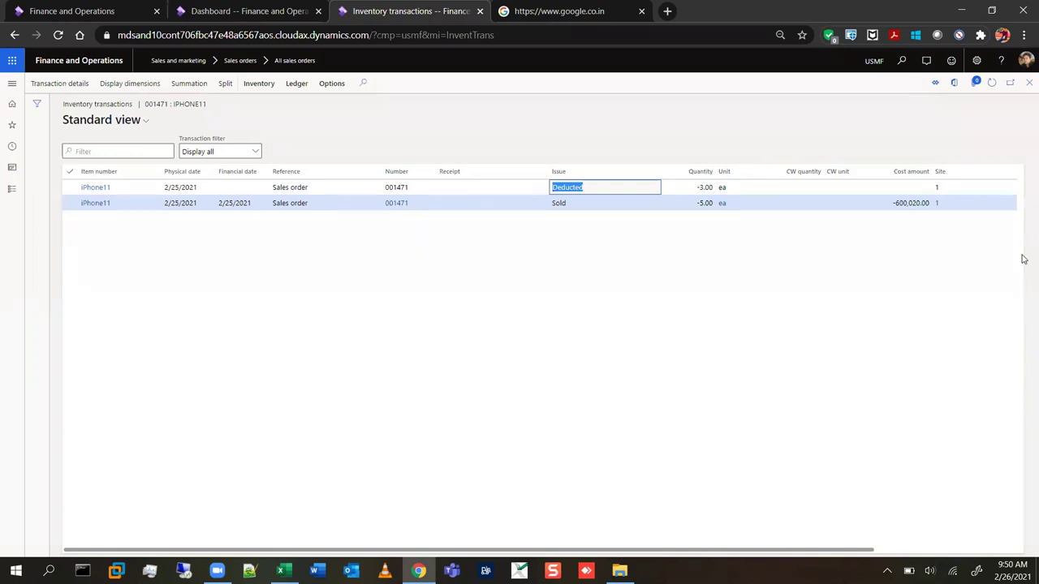
{"action": "left_click", "coordinate": [1026, 85]}
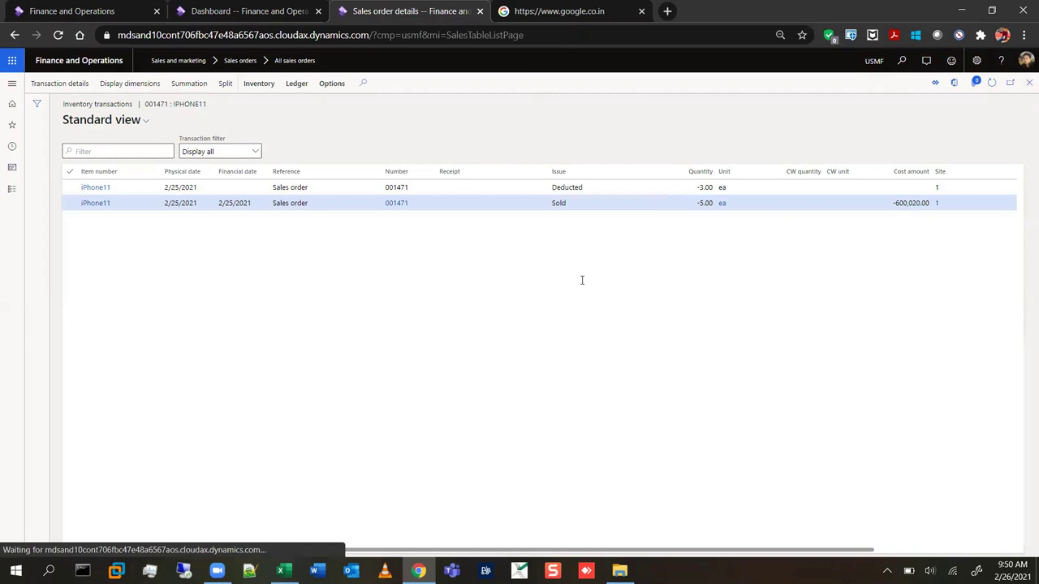
Step: Post the sales order invoice for the Packing slip quantity without printing
{"action": "left_click", "coordinate": [320, 85]}
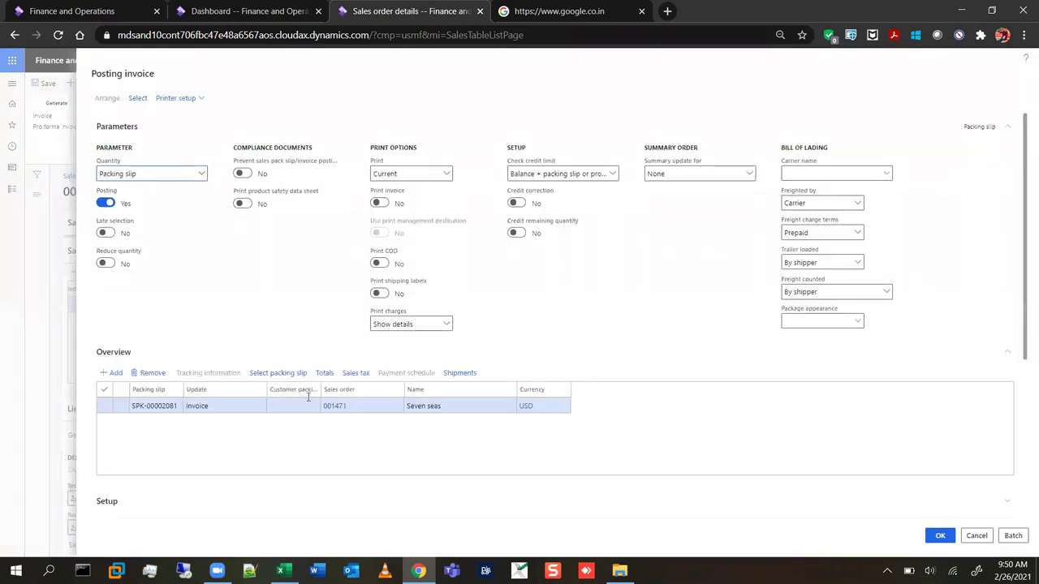
{"action": "scroll", "coordinate": [308, 414], "scroll_direction": "down", "scroll_amount": 3}
{"action": "scroll", "coordinate": [308, 414], "scroll_direction": "down", "scroll_amount": 2}
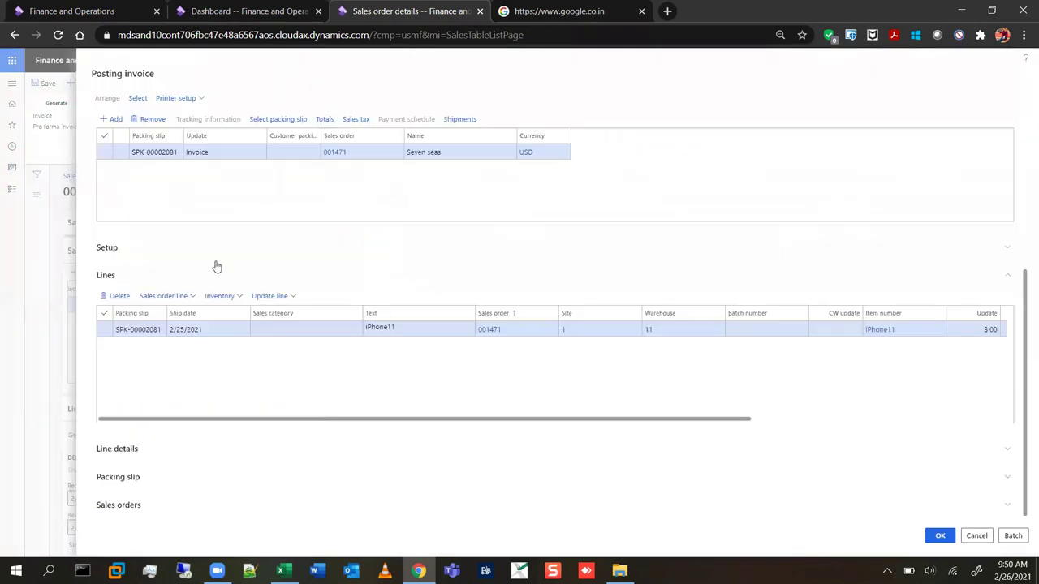
{"action": "left_click", "coordinate": [942, 536]}
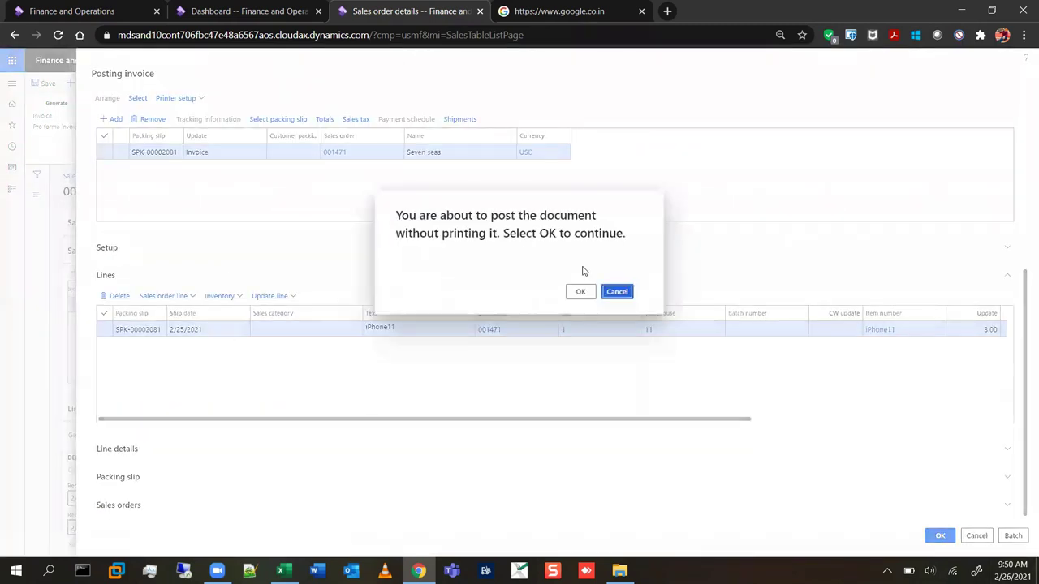
{"action": "left_click", "coordinate": [581, 294]}
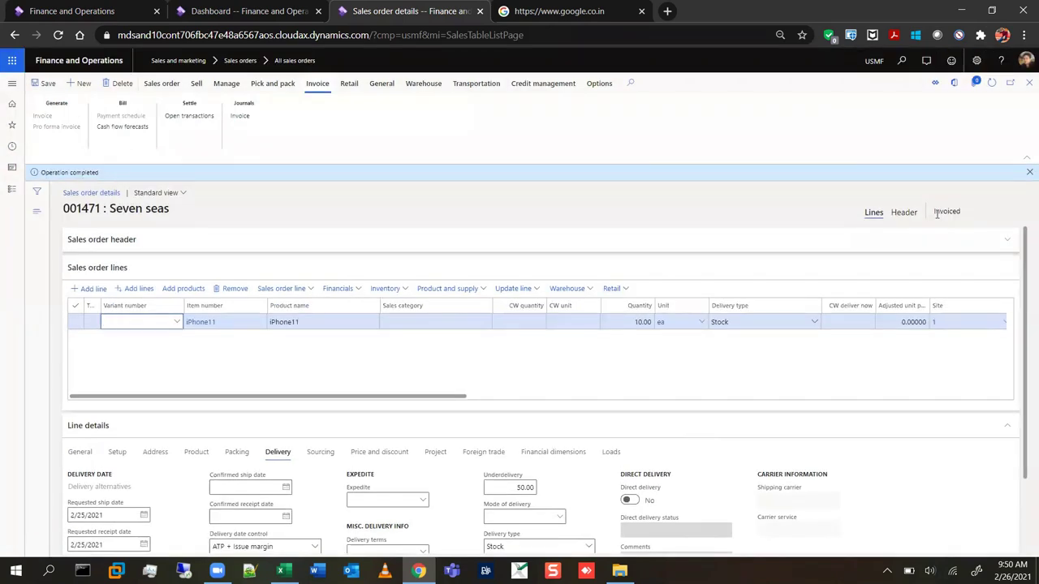
Step: Check the overall status of the sales order and dismiss the posting message
{"action": "left_click_drag", "start_coordinate": [935, 212], "coordinate": [972, 211]}
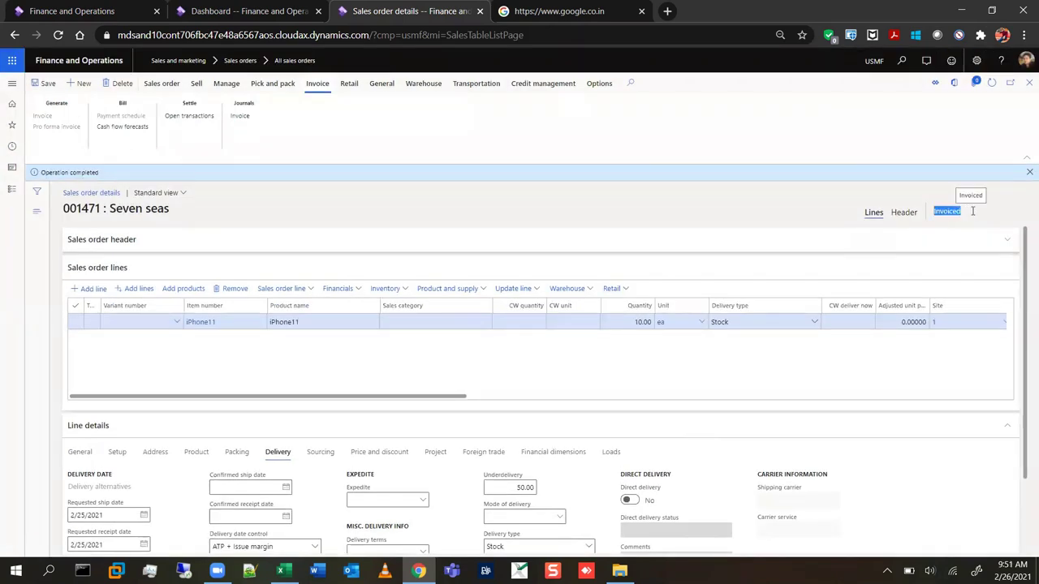
{"action": "left_click", "coordinate": [1029, 172]}
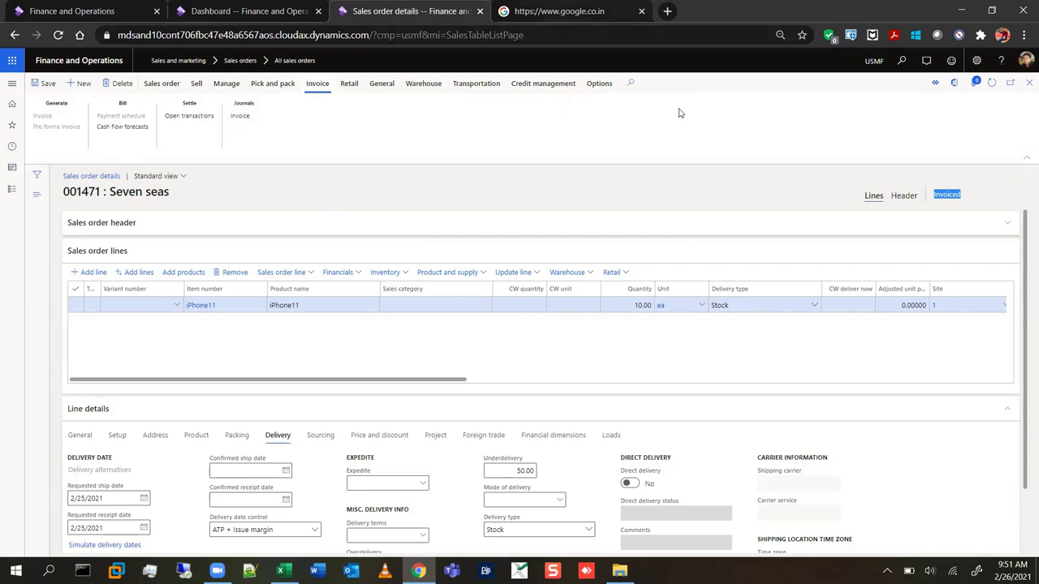
{"action": "left_click", "coordinate": [955, 205]}
{"action": "double_click", "coordinate": [953, 193]}
{"action": "scroll", "coordinate": [811, 424], "scroll_direction": "down", "scroll_amount": 1}
{"action": "scroll", "coordinate": [784, 424], "scroll_direction": "up", "scroll_amount": 1}
Step: View the charges maintained for the whole sales order and return to its details
{"action": "left_click", "coordinate": [166, 84]}
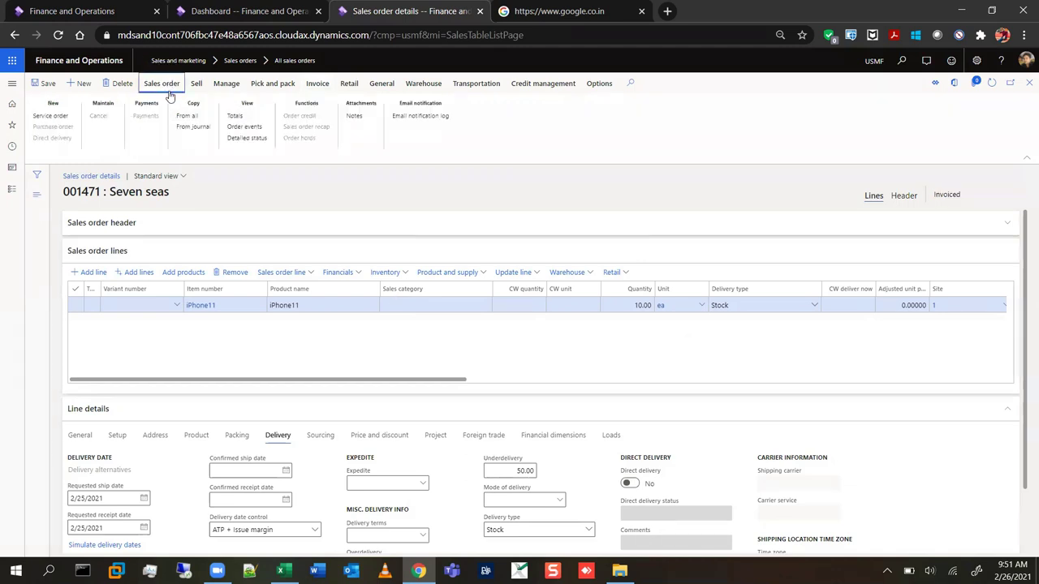
{"action": "left_click", "coordinate": [63, 116]}
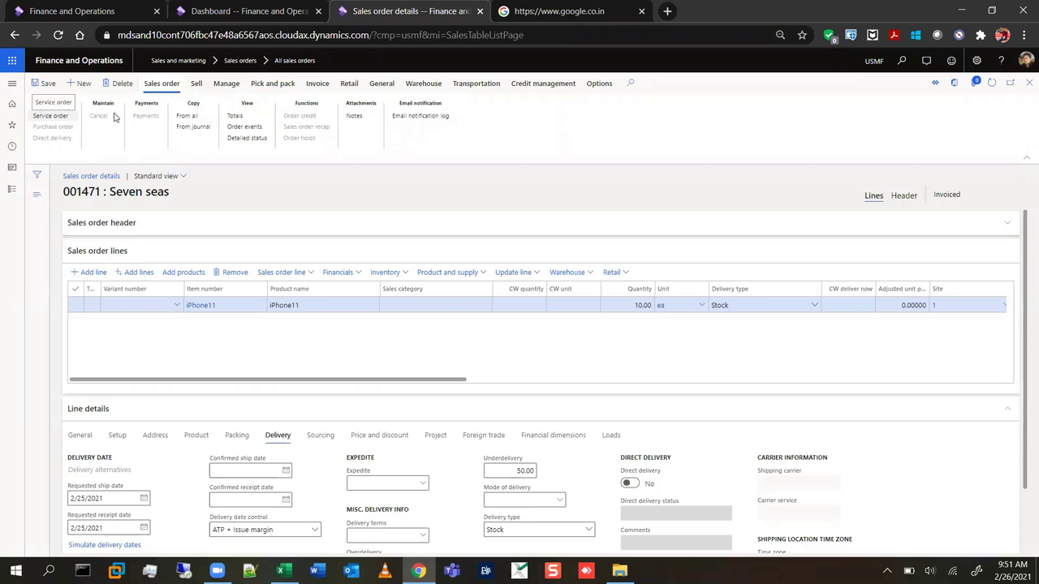
{"action": "left_click", "coordinate": [196, 86]}
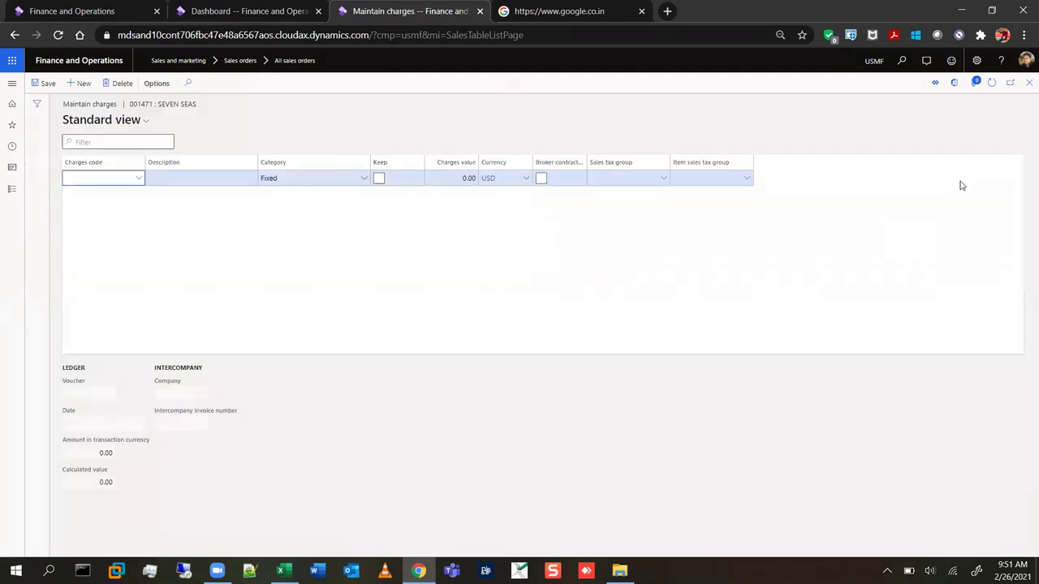
{"action": "left_click", "coordinate": [1027, 84]}
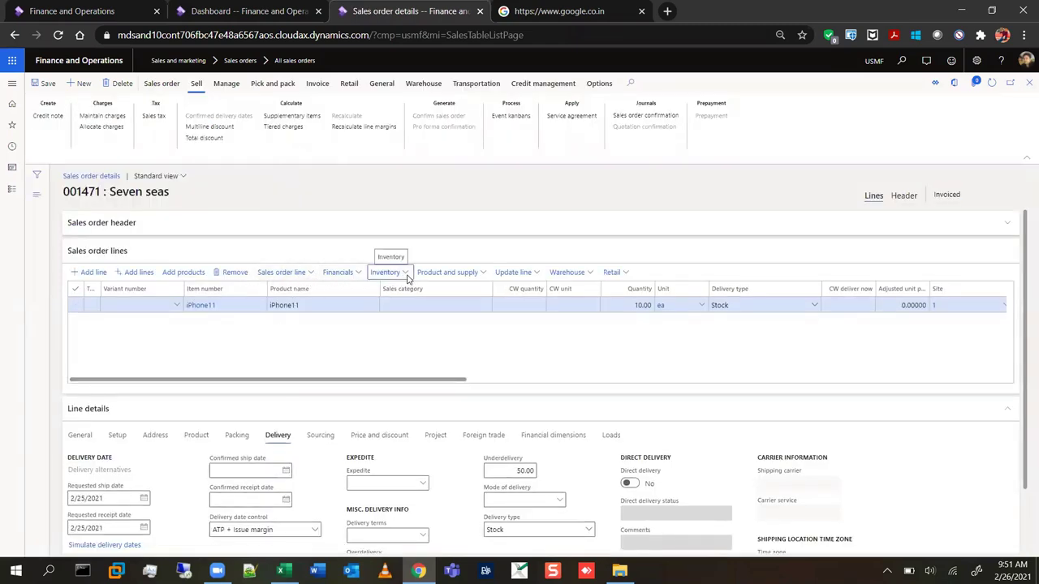
Step: View the charges maintained for the iPhone11 line and return to the sales order details
{"action": "left_click", "coordinate": [405, 274]}
{"action": "left_click", "coordinate": [349, 273]}
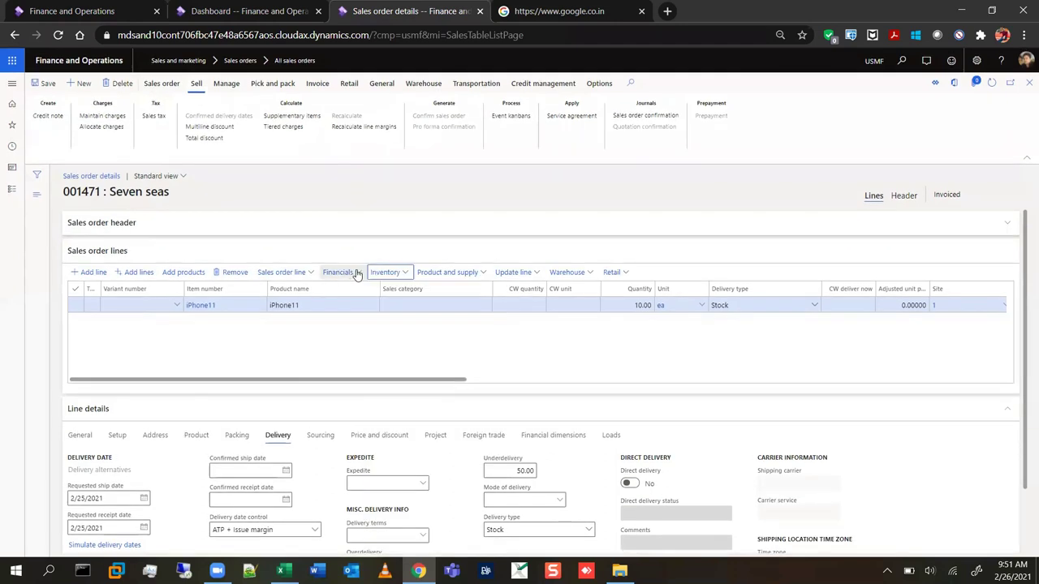
{"action": "left_click", "coordinate": [360, 277]}
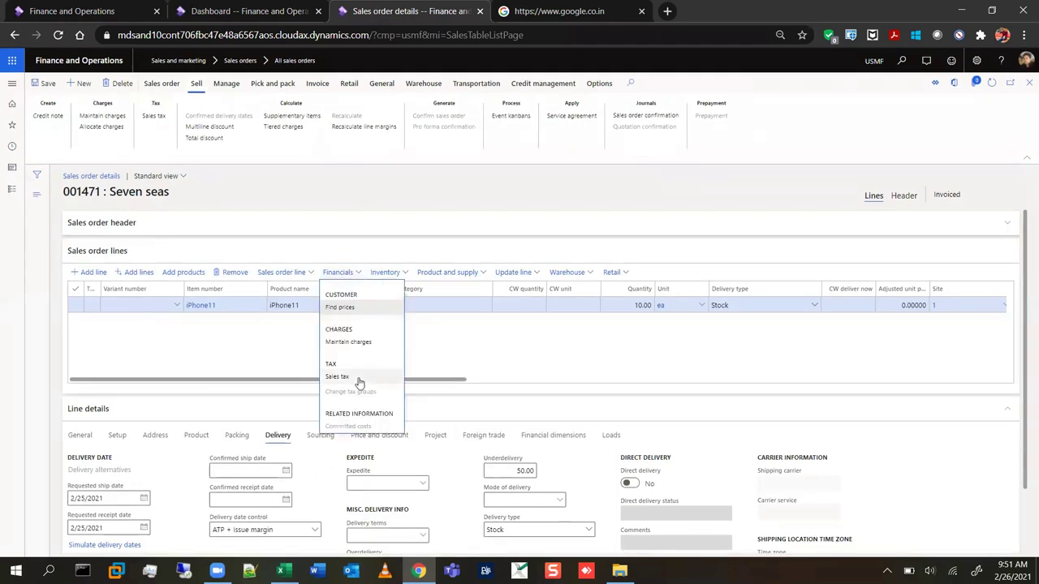
{"action": "left_click", "coordinate": [504, 328]}
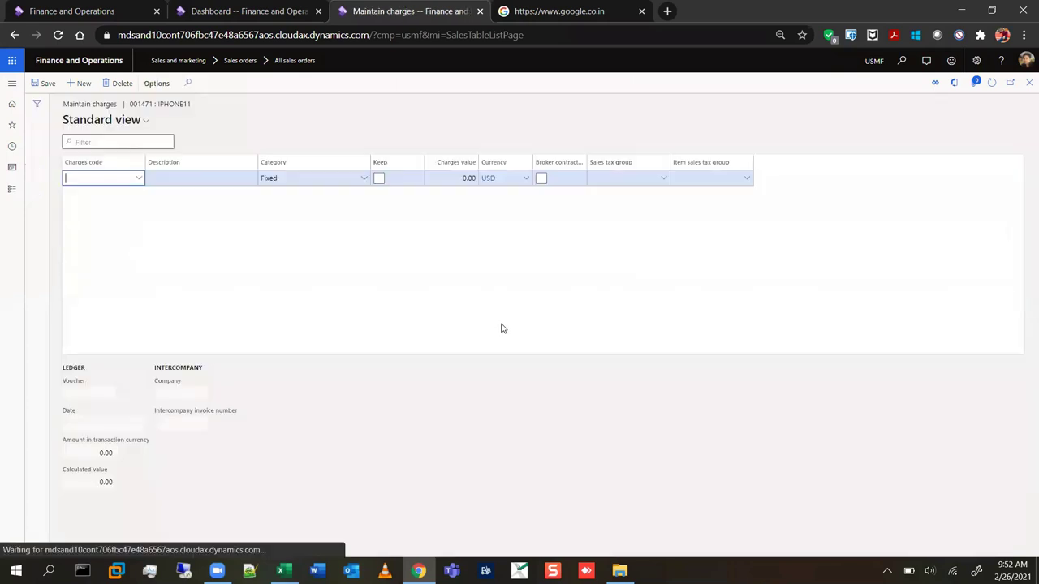
{"action": "left_click", "coordinate": [1028, 82]}
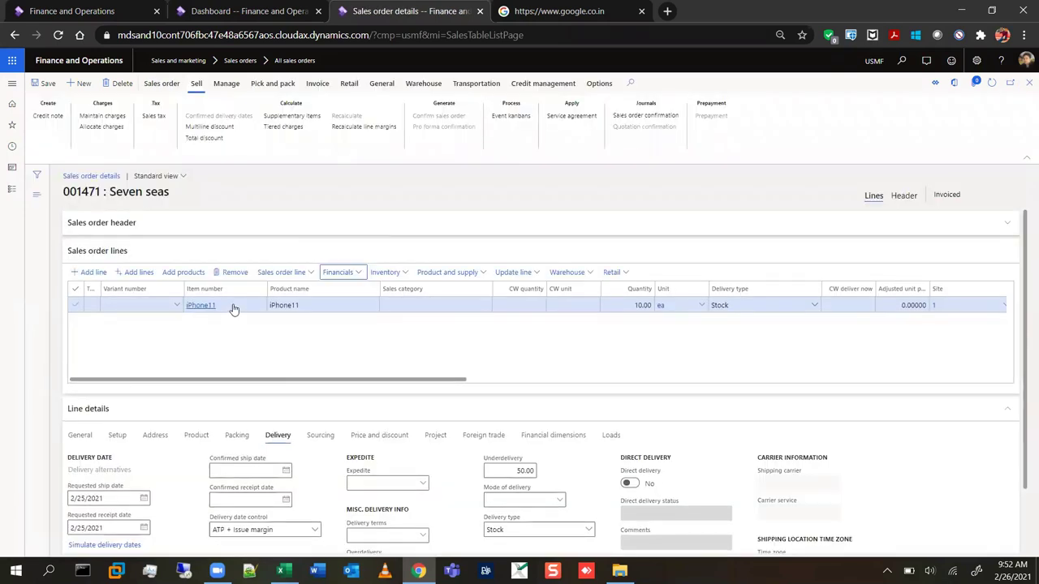
{"action": "mouse_move", "coordinate": [233, 309]}
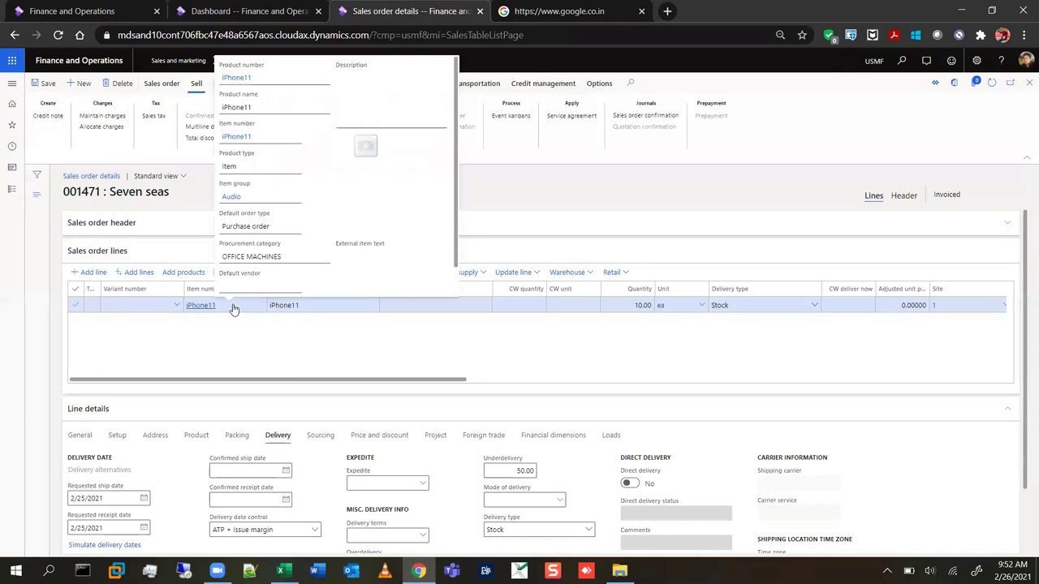